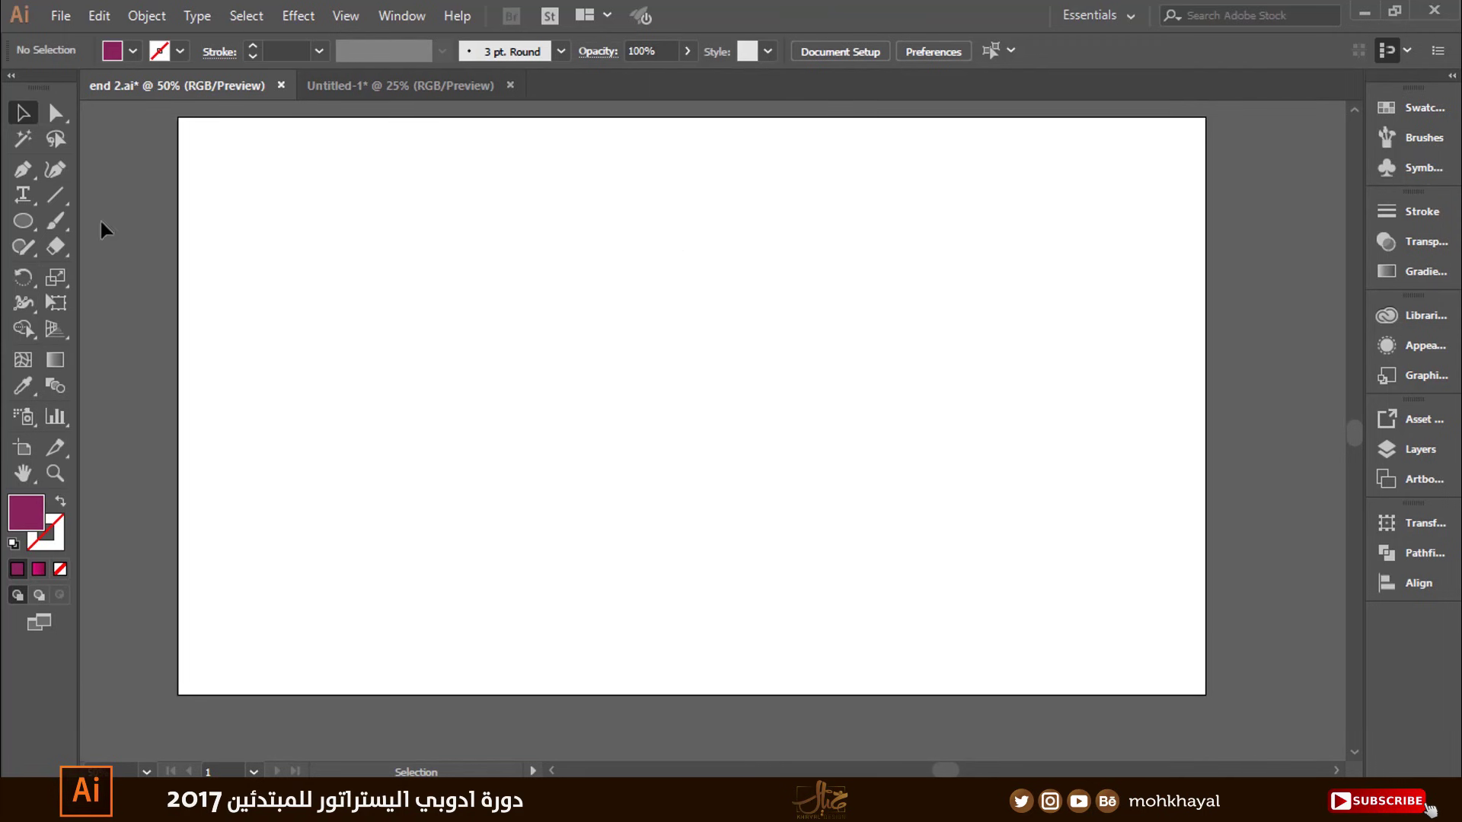
Draw a 478 px purple circle with the Ellipse tool and nudge it up-left
drag(30, 222, 76, 271)
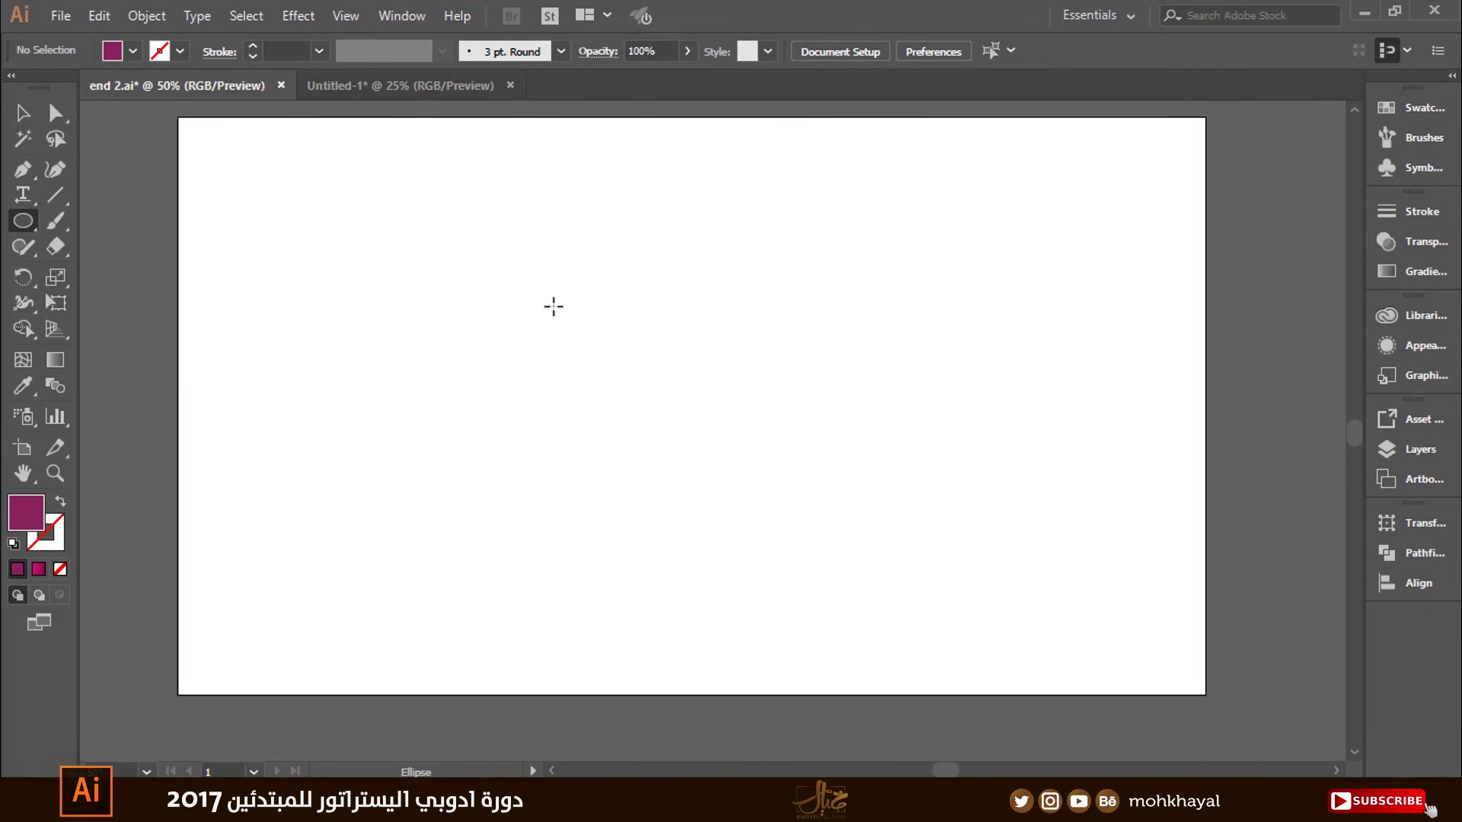
drag(581, 310, 803, 509)
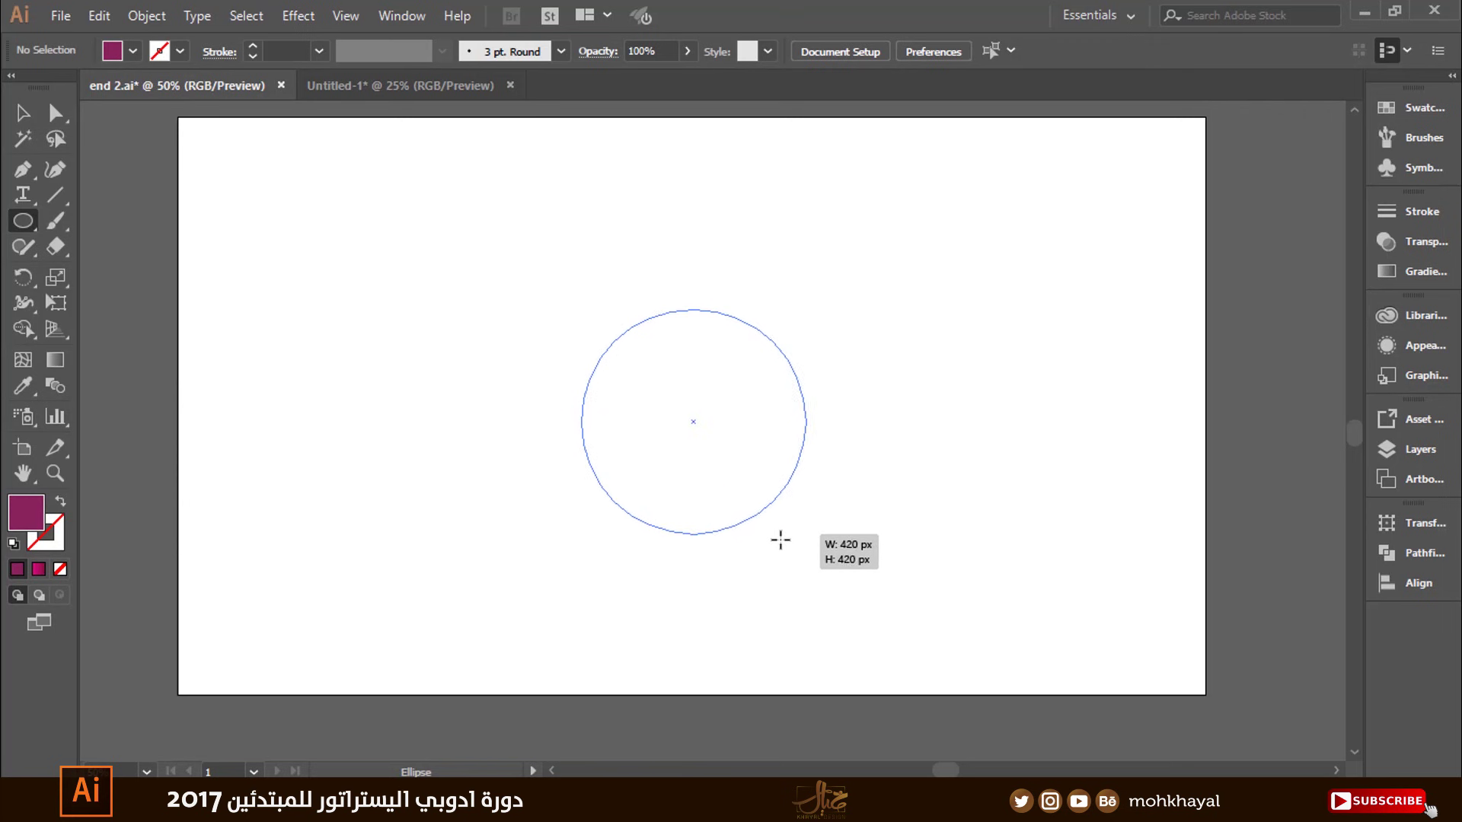
key(v)
mouse_move(742, 448)
mouse_down()
mouse_move(606, 402)
mouse_move(798, 435)
mouse_up()
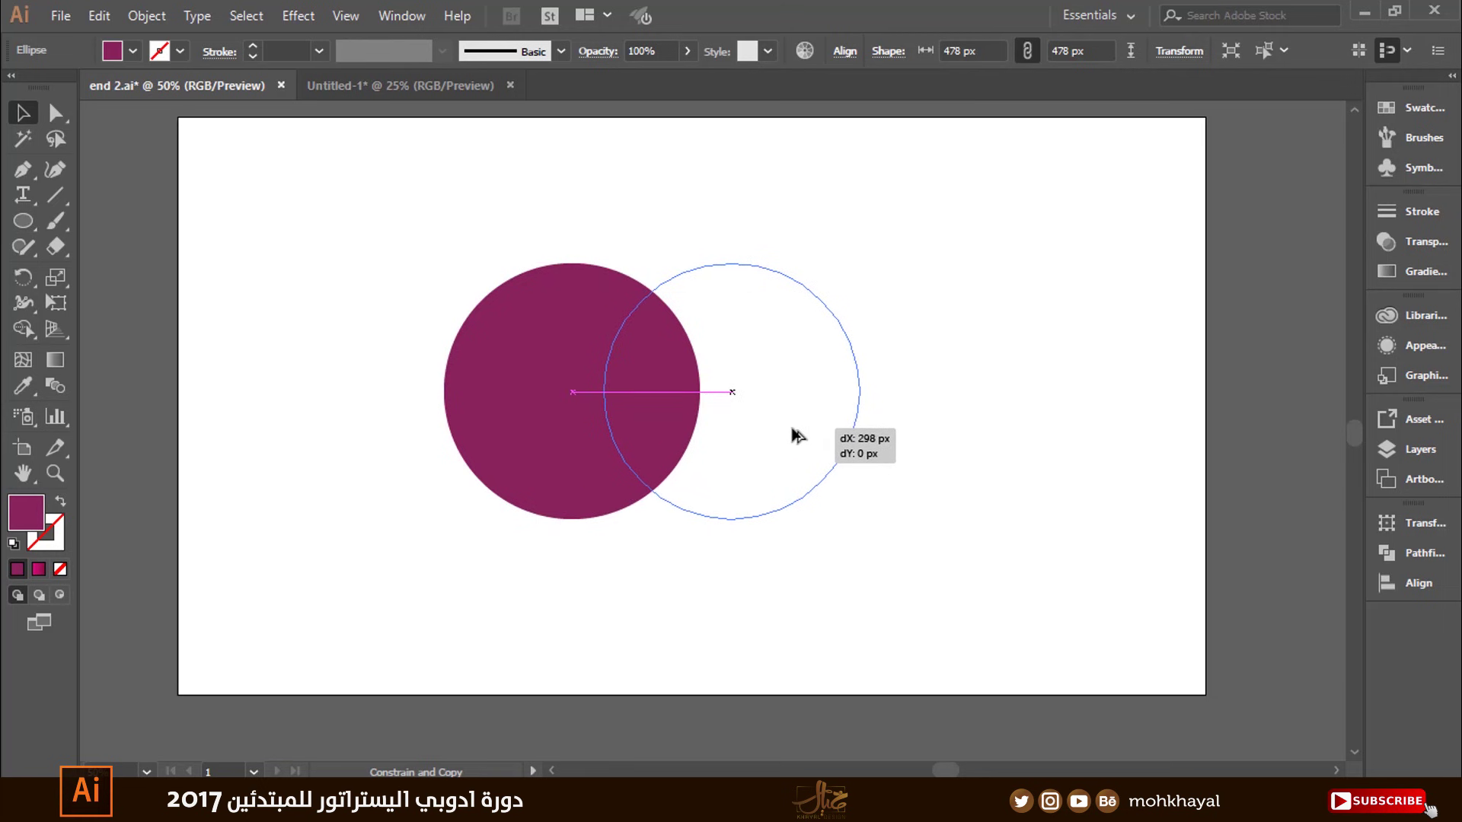
Alt-drag overlapping copies of the circle to the right and below, then select all three
drag(798, 436, 761, 556)
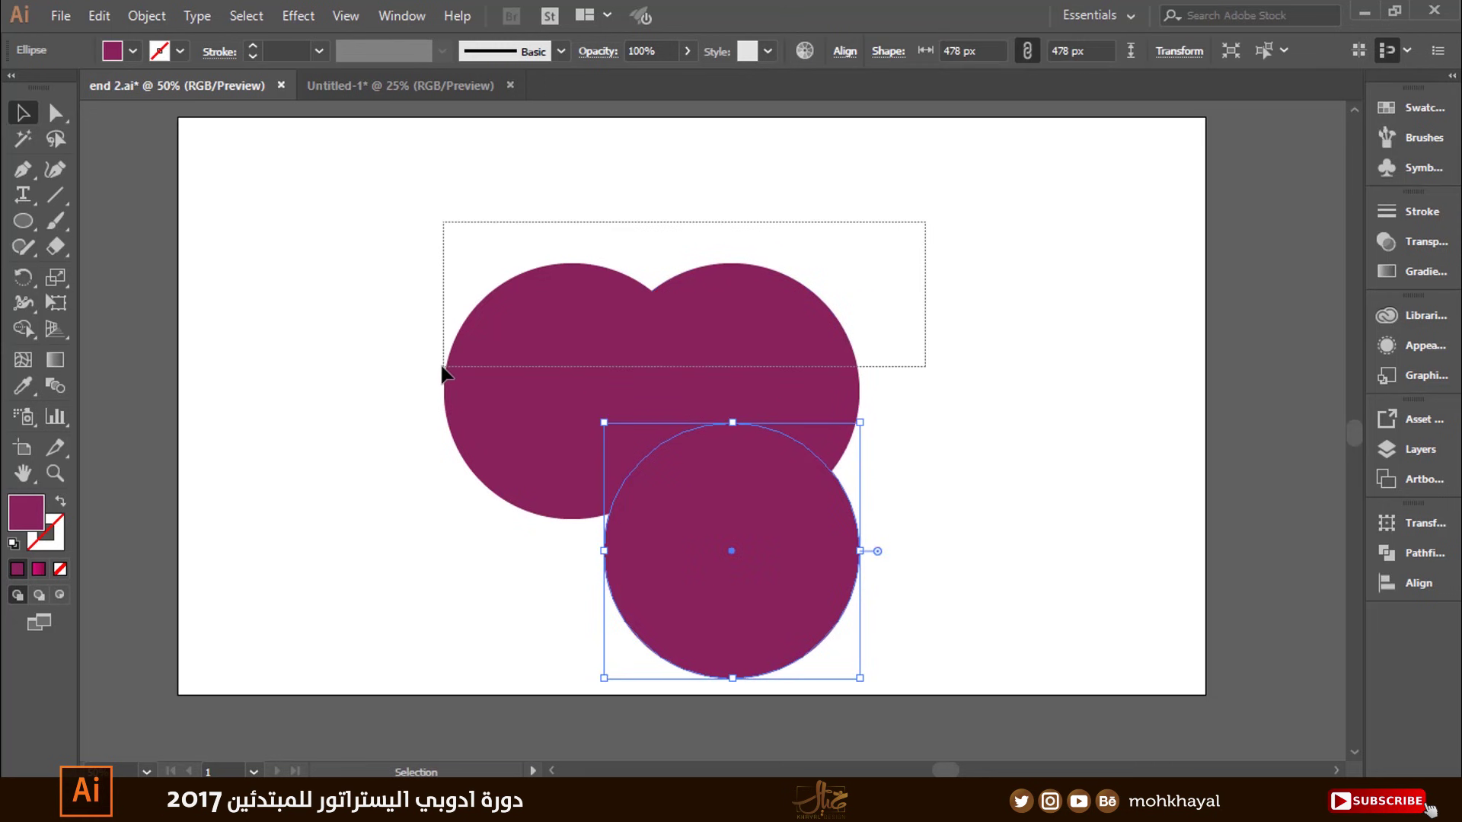
drag(926, 222, 441, 381)
drag(999, 259, 453, 544)
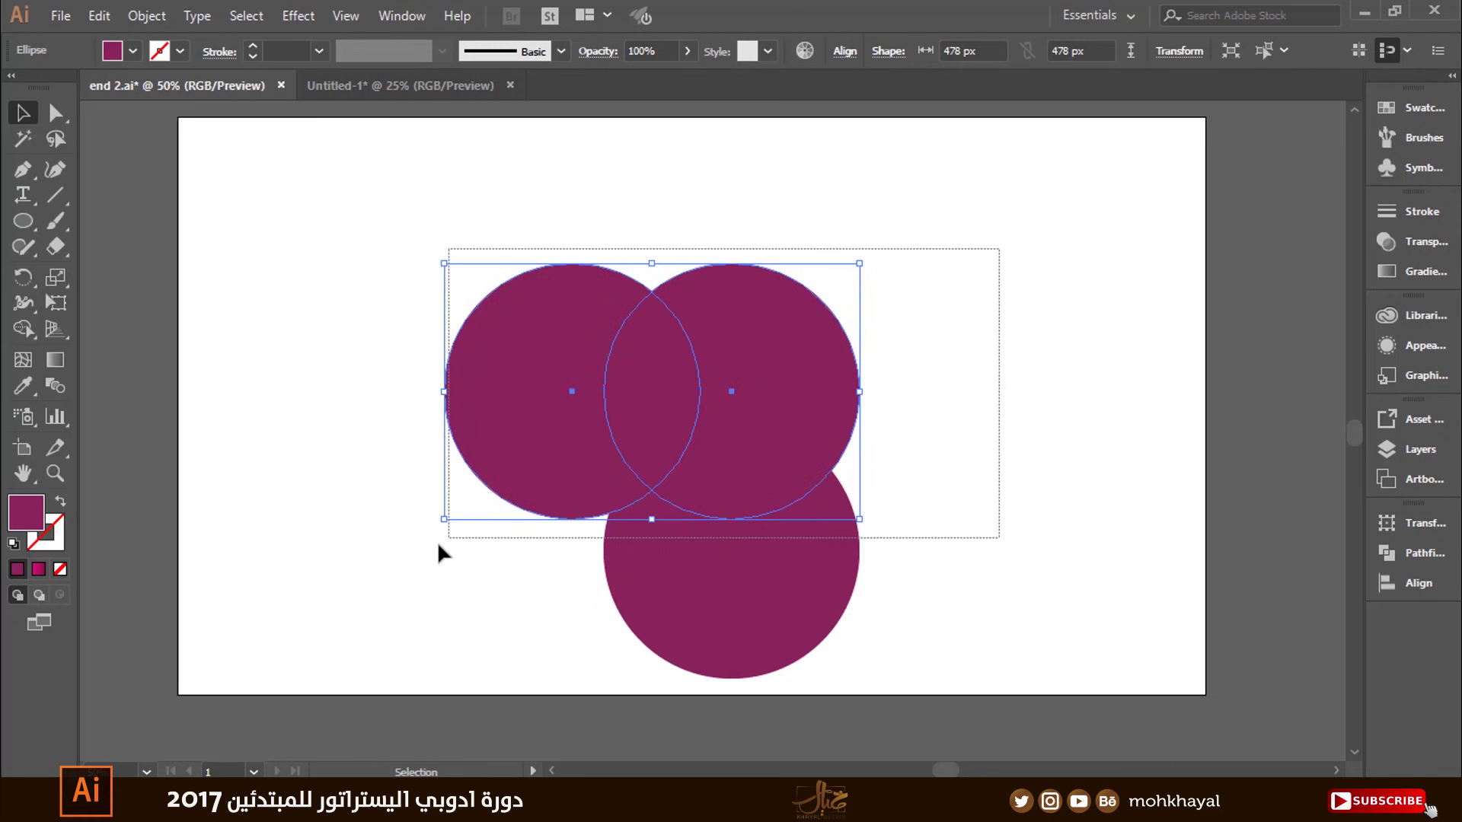
Centre the three circles horizontally with the Align options, then activate Shape Builder
click(844, 52)
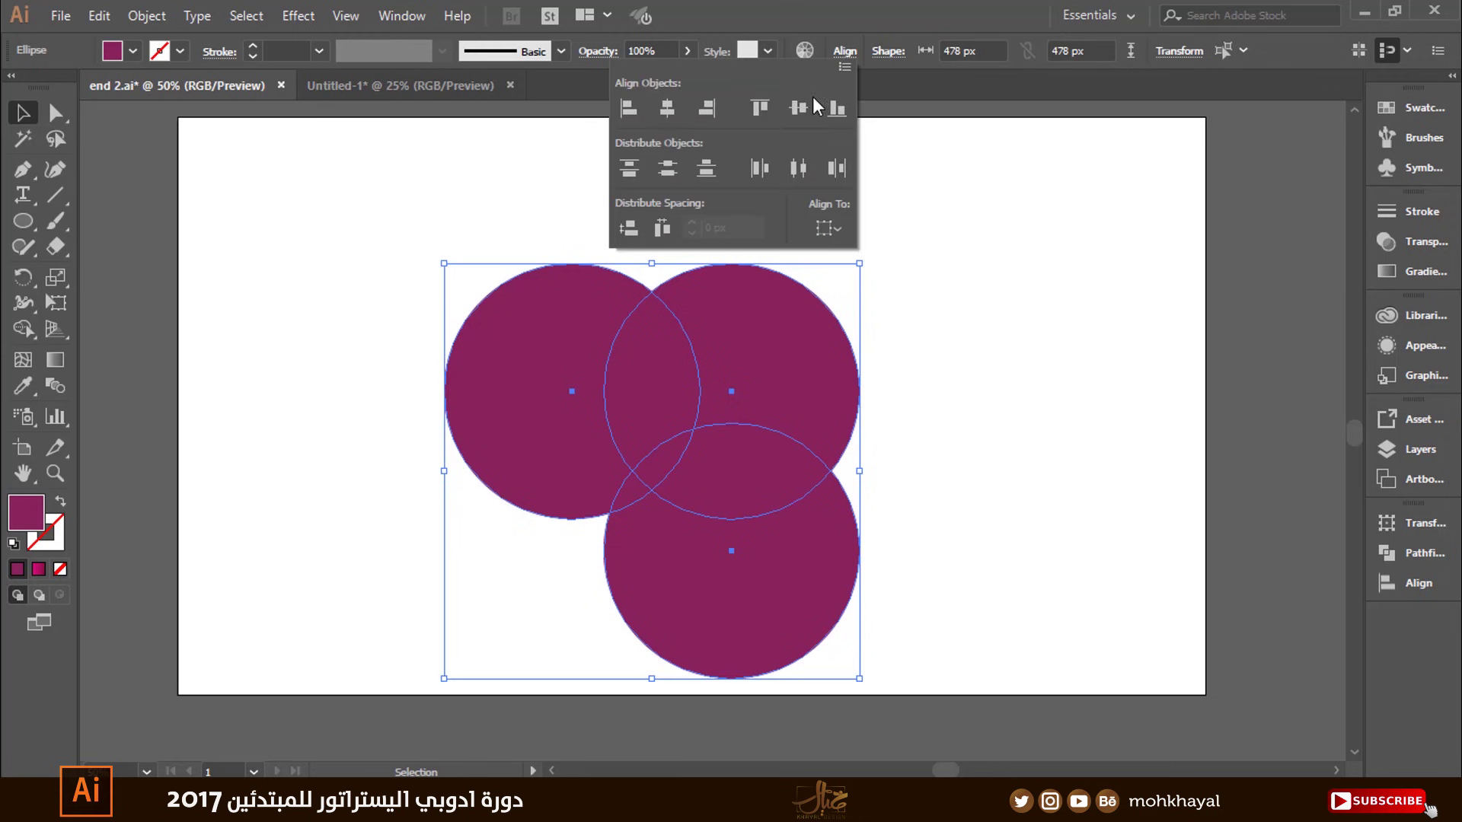
click(667, 108)
click(845, 67)
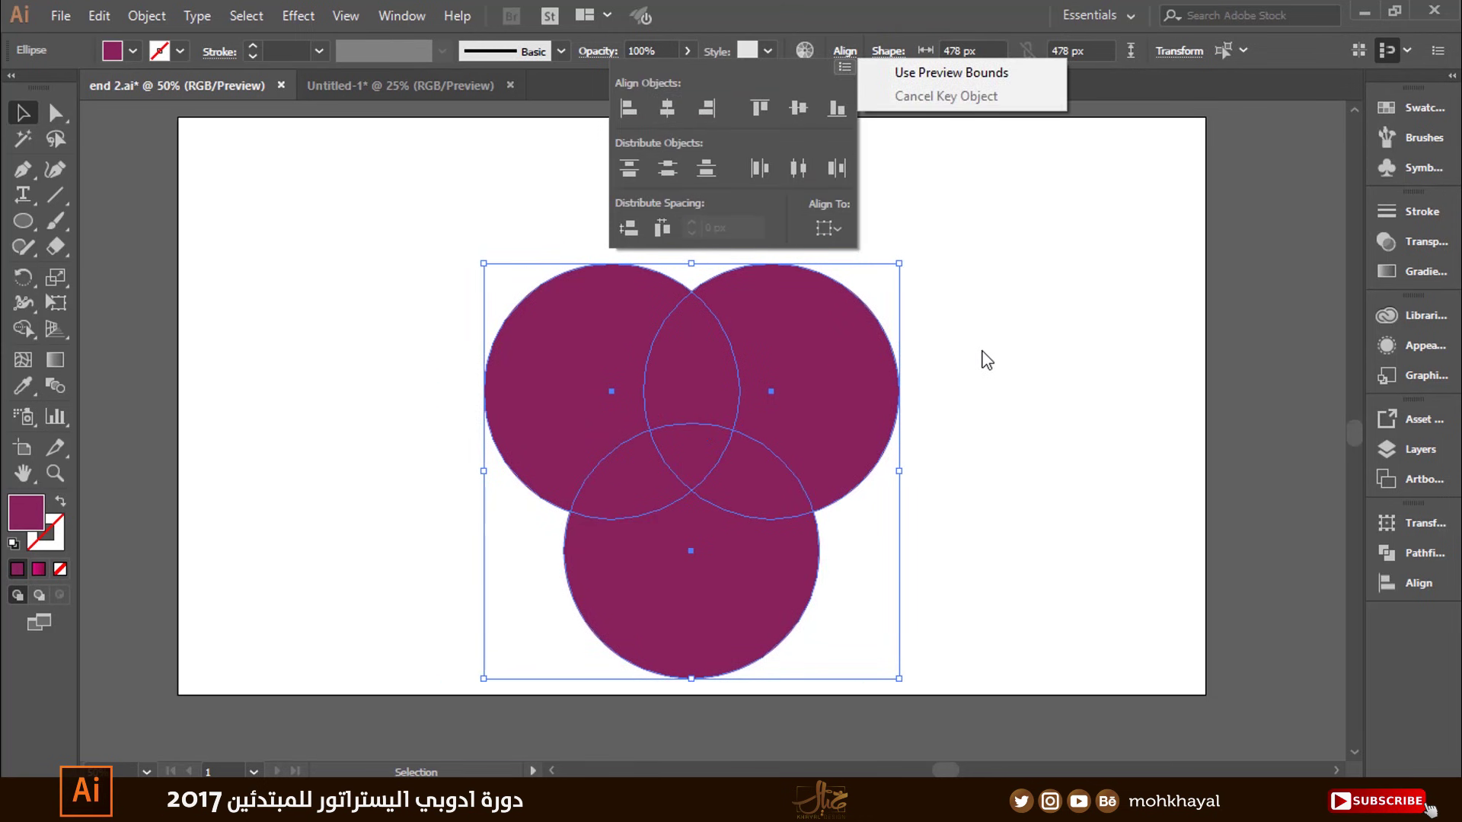
click(962, 348)
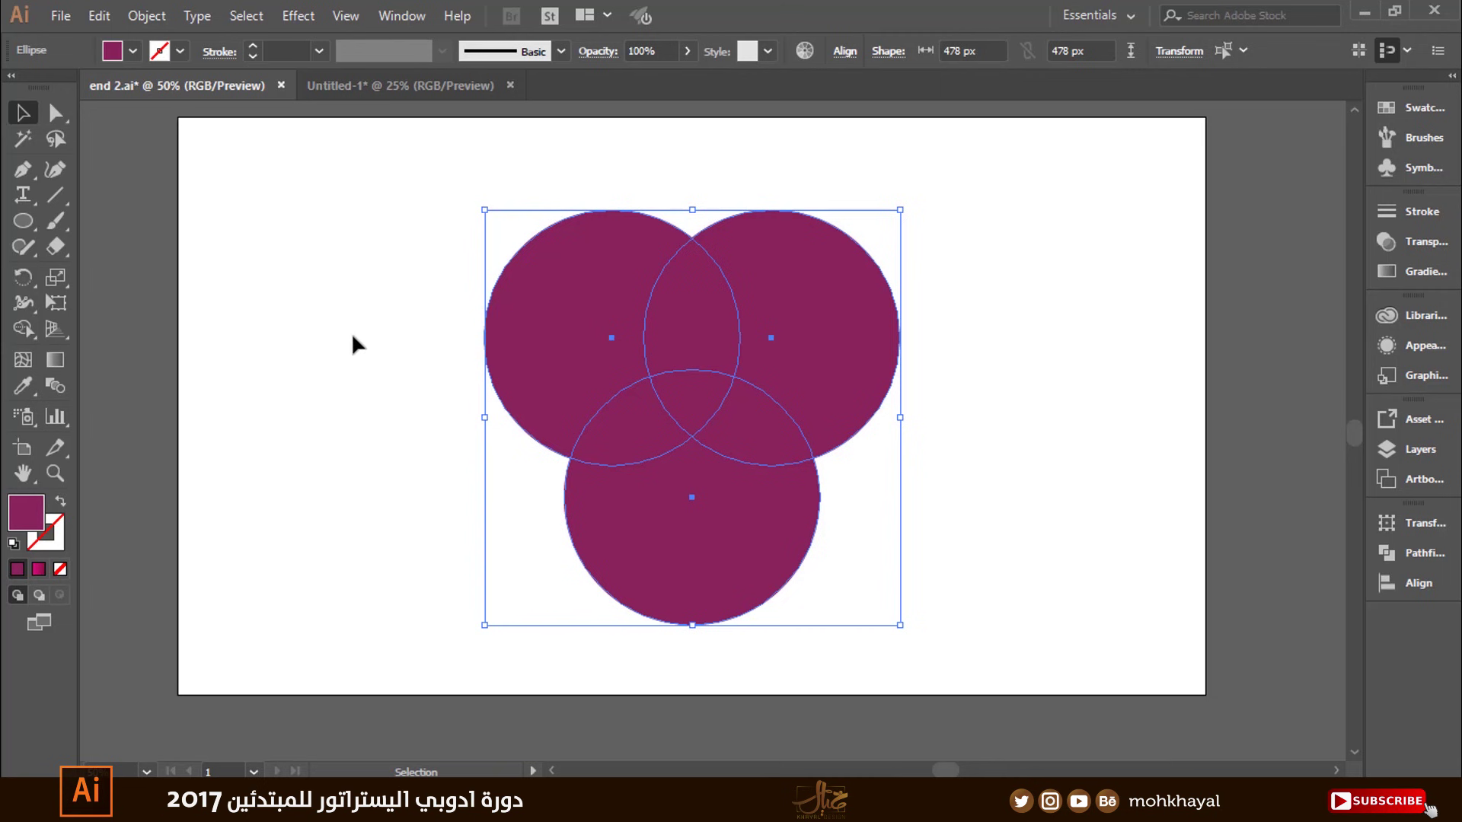
click(17, 335)
click(106, 332)
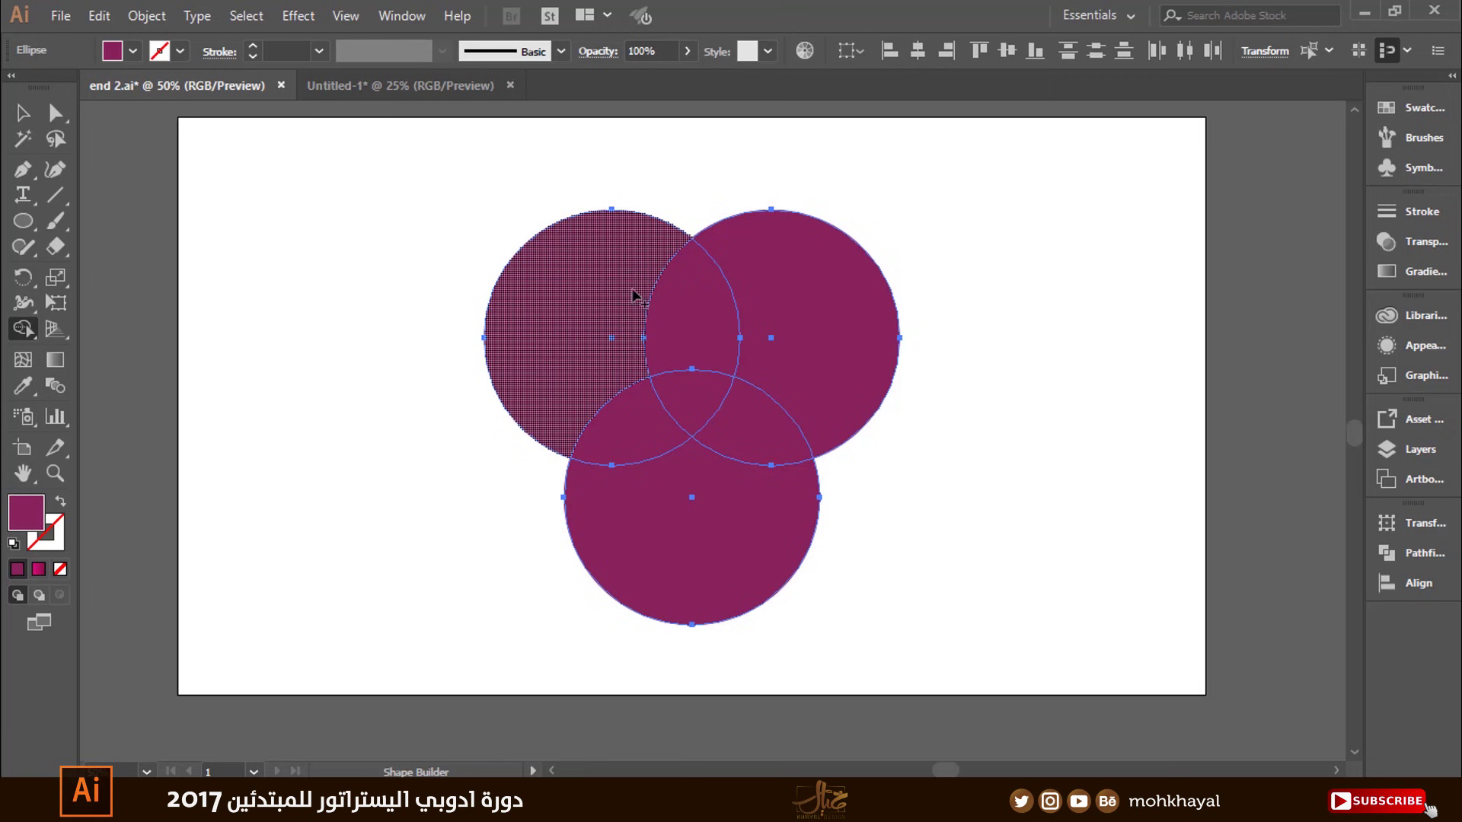
Fill the left, right and bottom circles' outer regions orange, then select everything
click(134, 51)
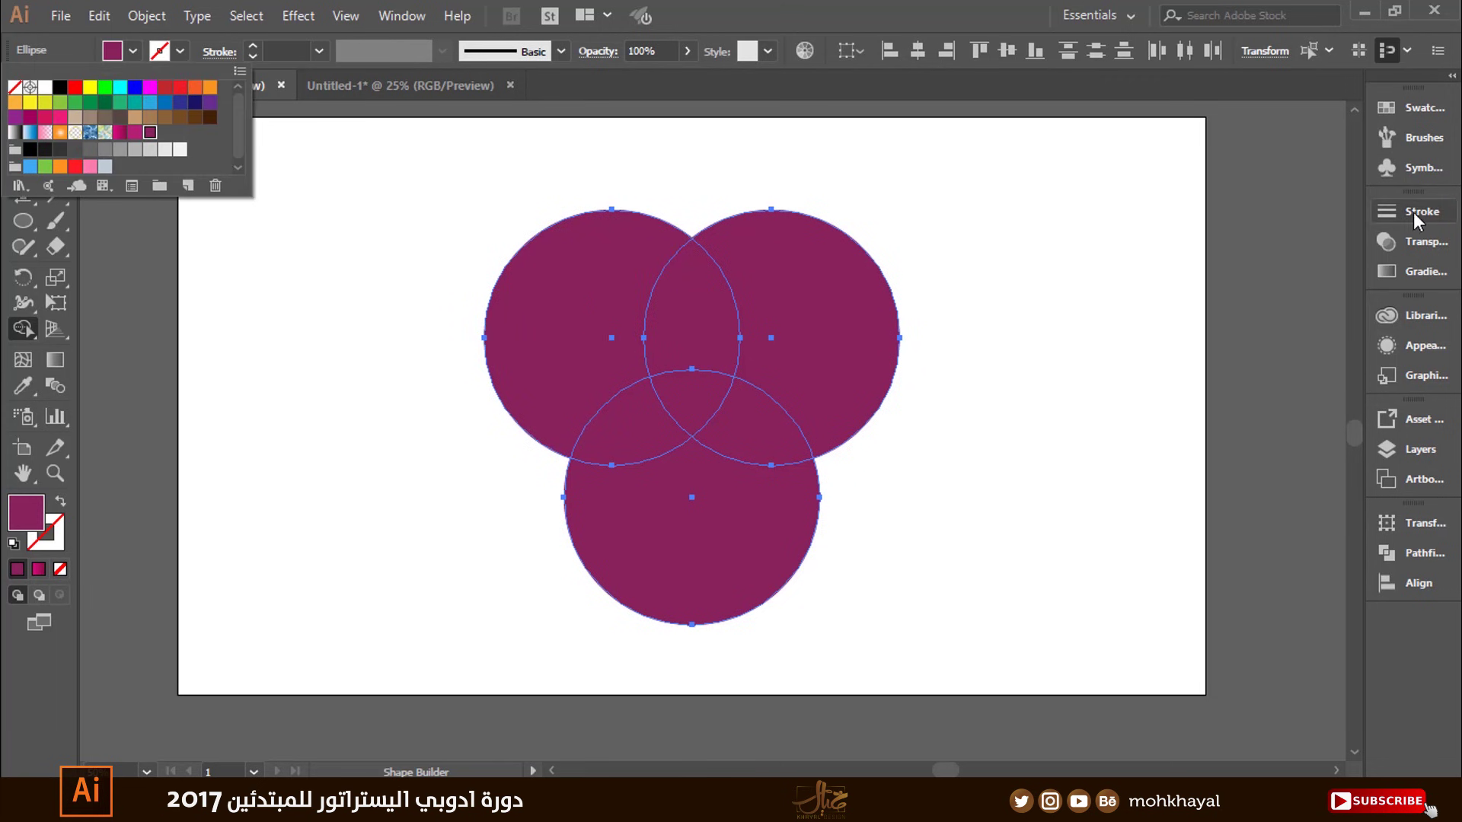
click(1413, 112)
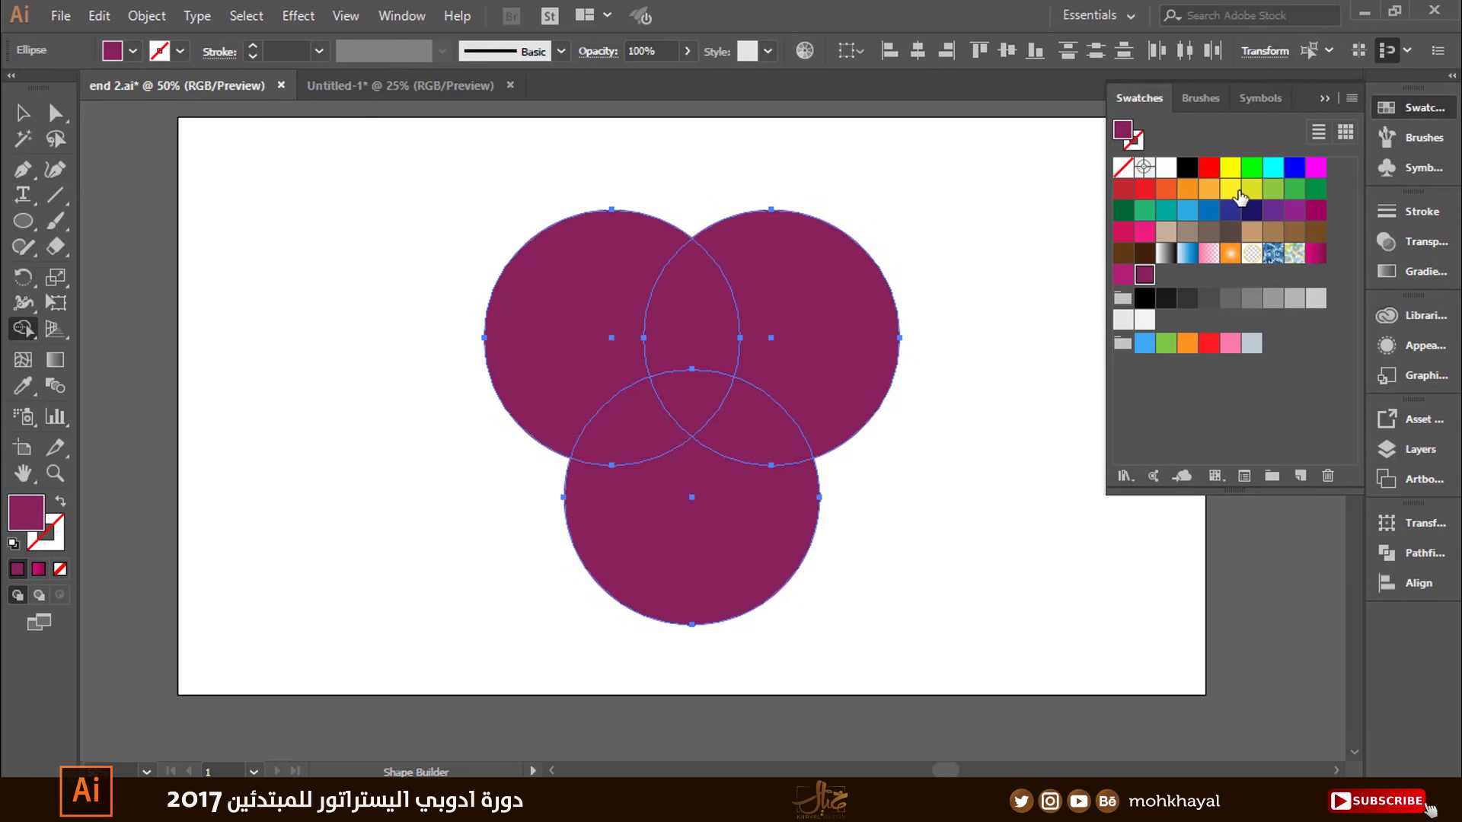
click(1186, 193)
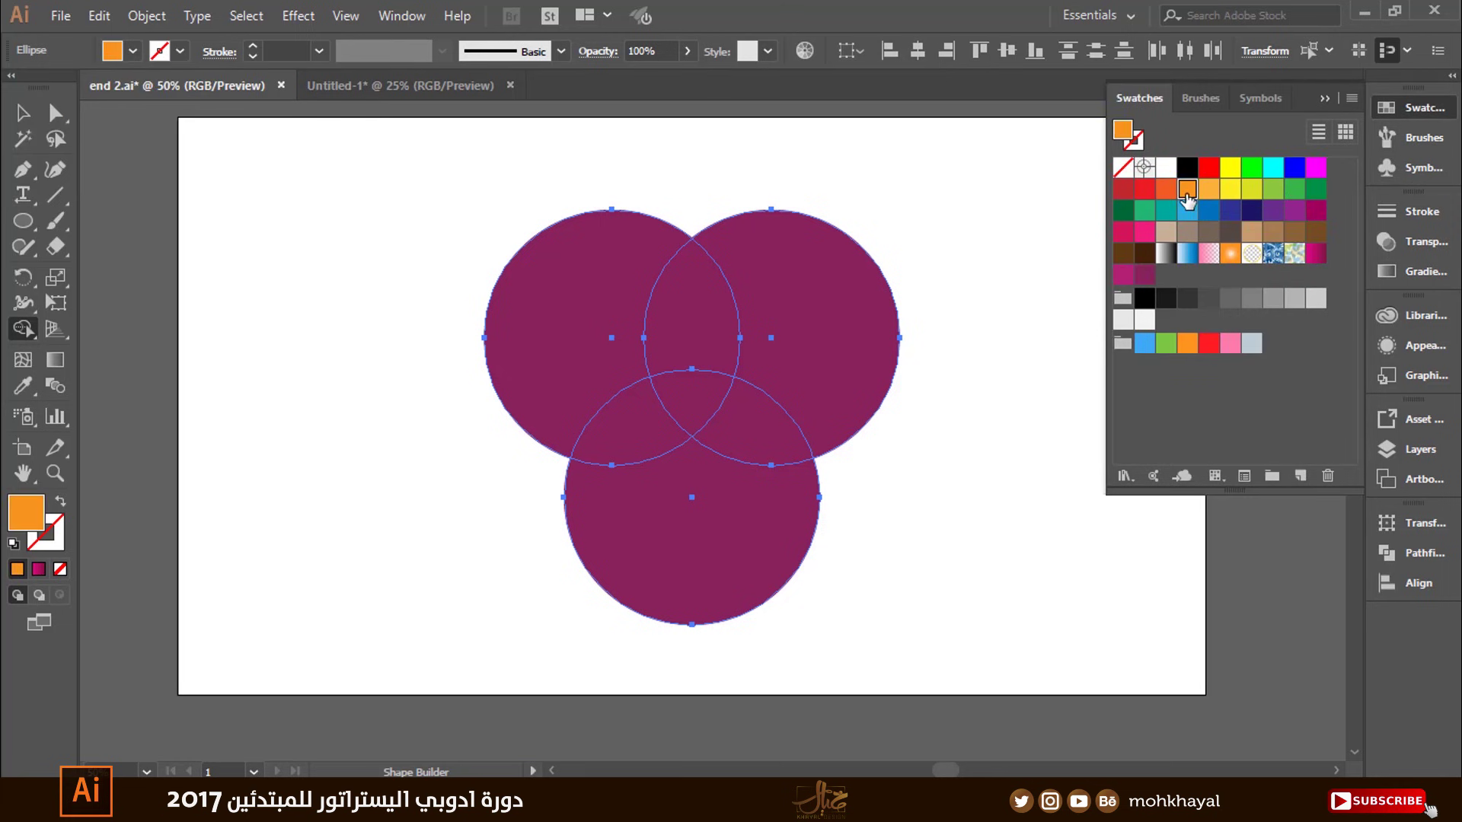
click(537, 327)
click(784, 328)
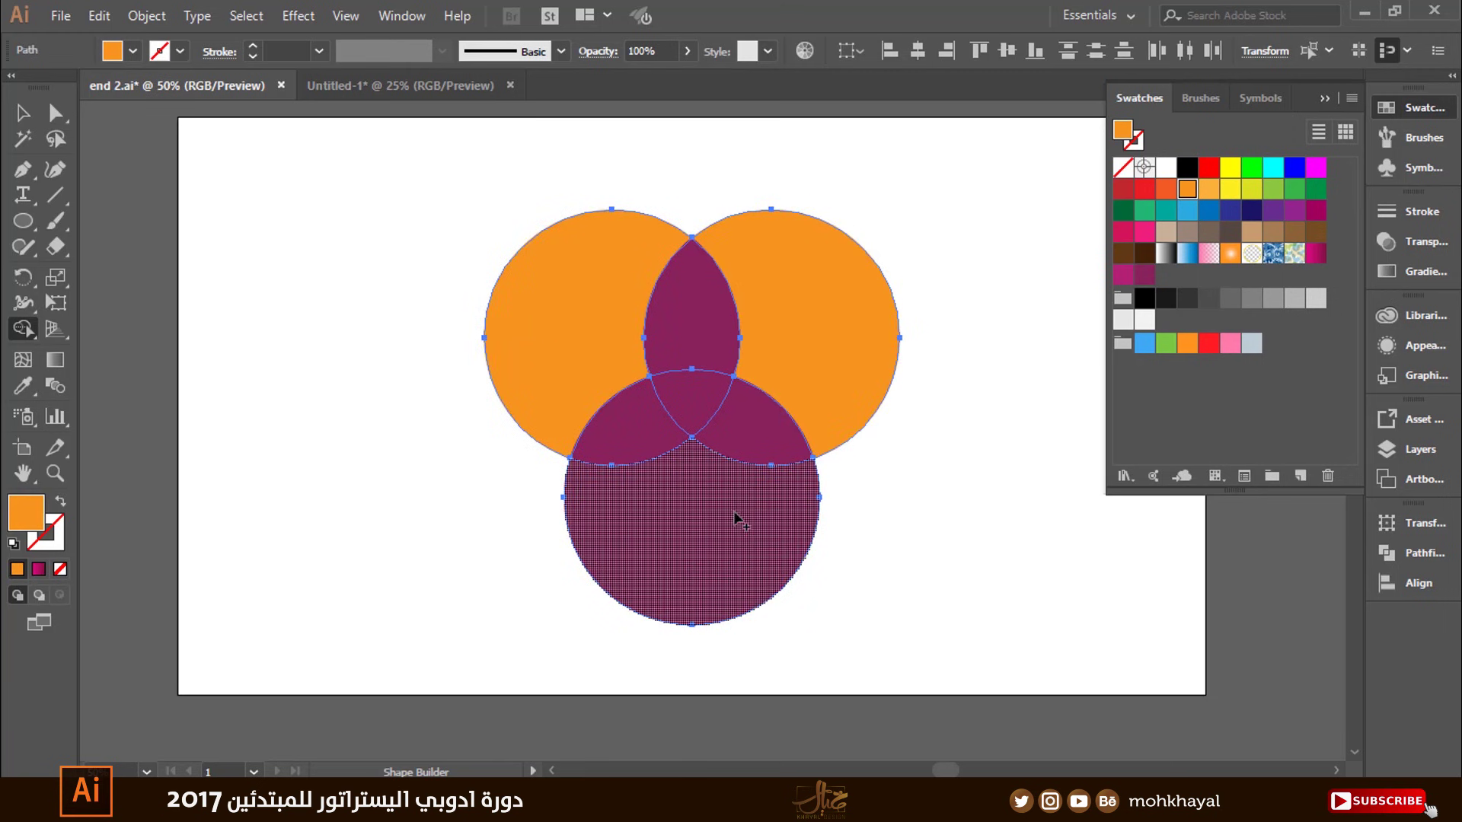
click(728, 531)
click(23, 114)
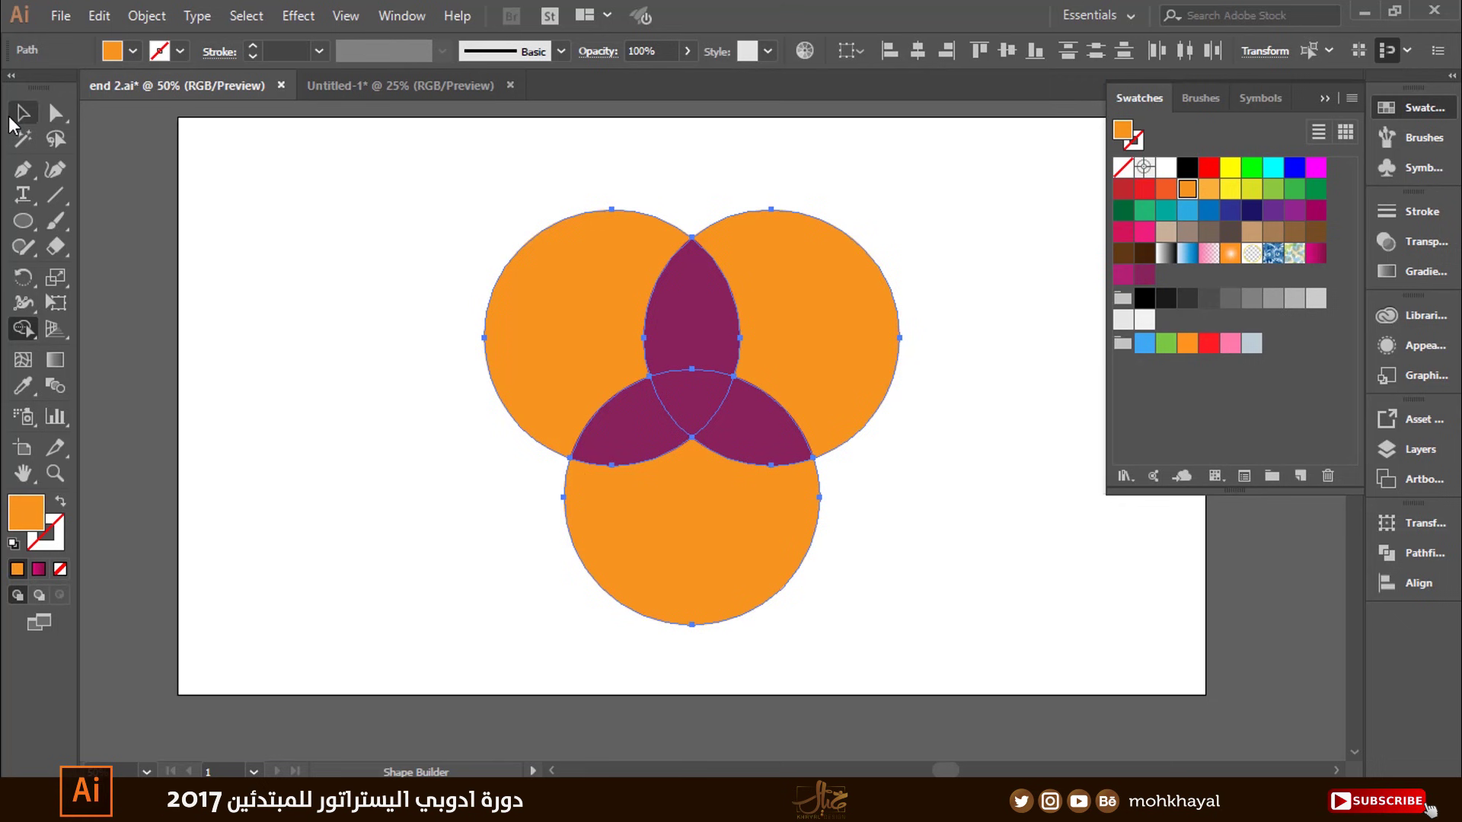
key(ctrl+a)
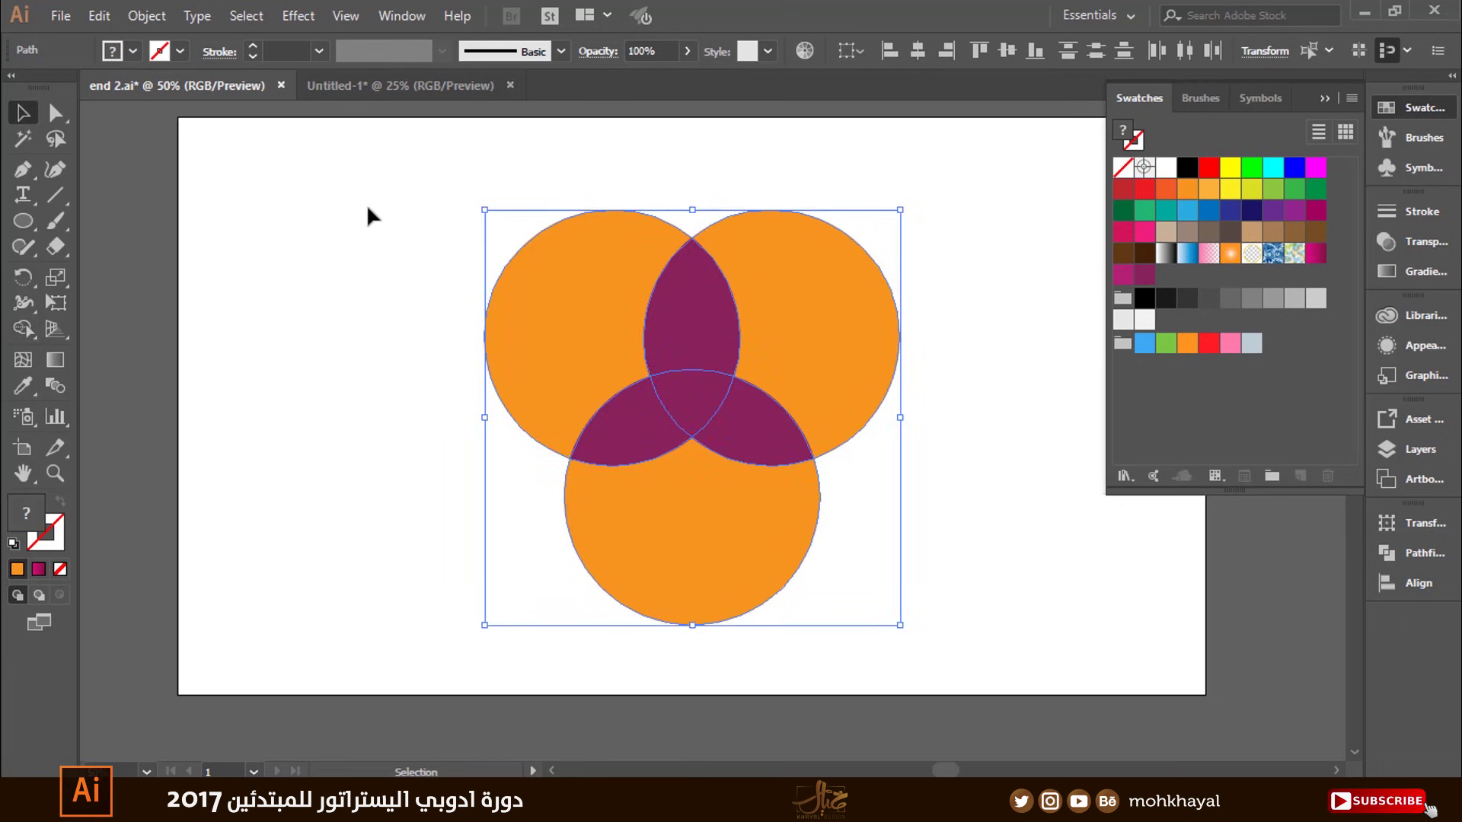
Drag the orange pieces up-left, up-right and down away from the purple centre
click(427, 289)
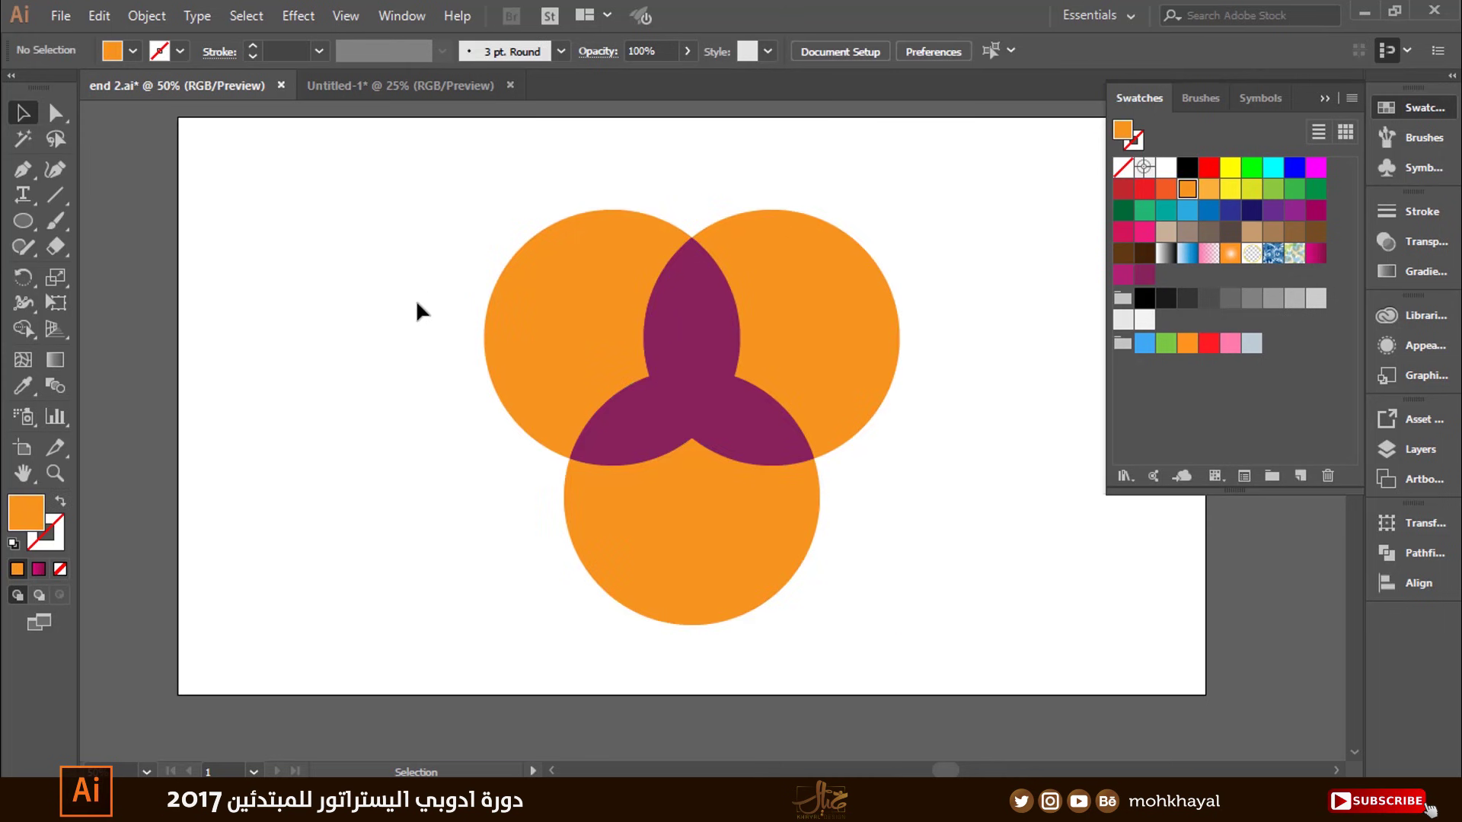
click(509, 324)
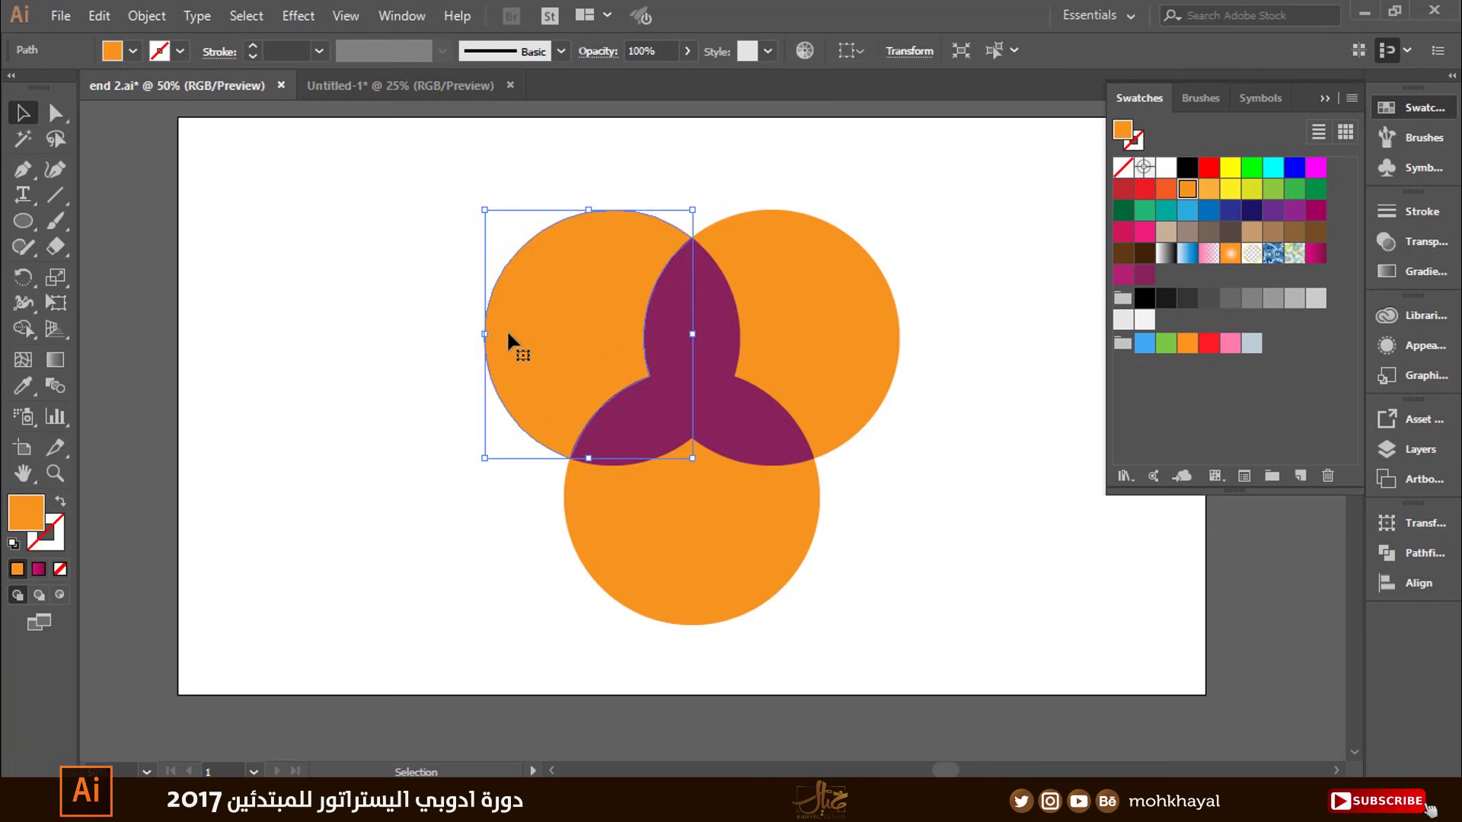
drag(510, 326, 484, 319)
drag(794, 313, 817, 292)
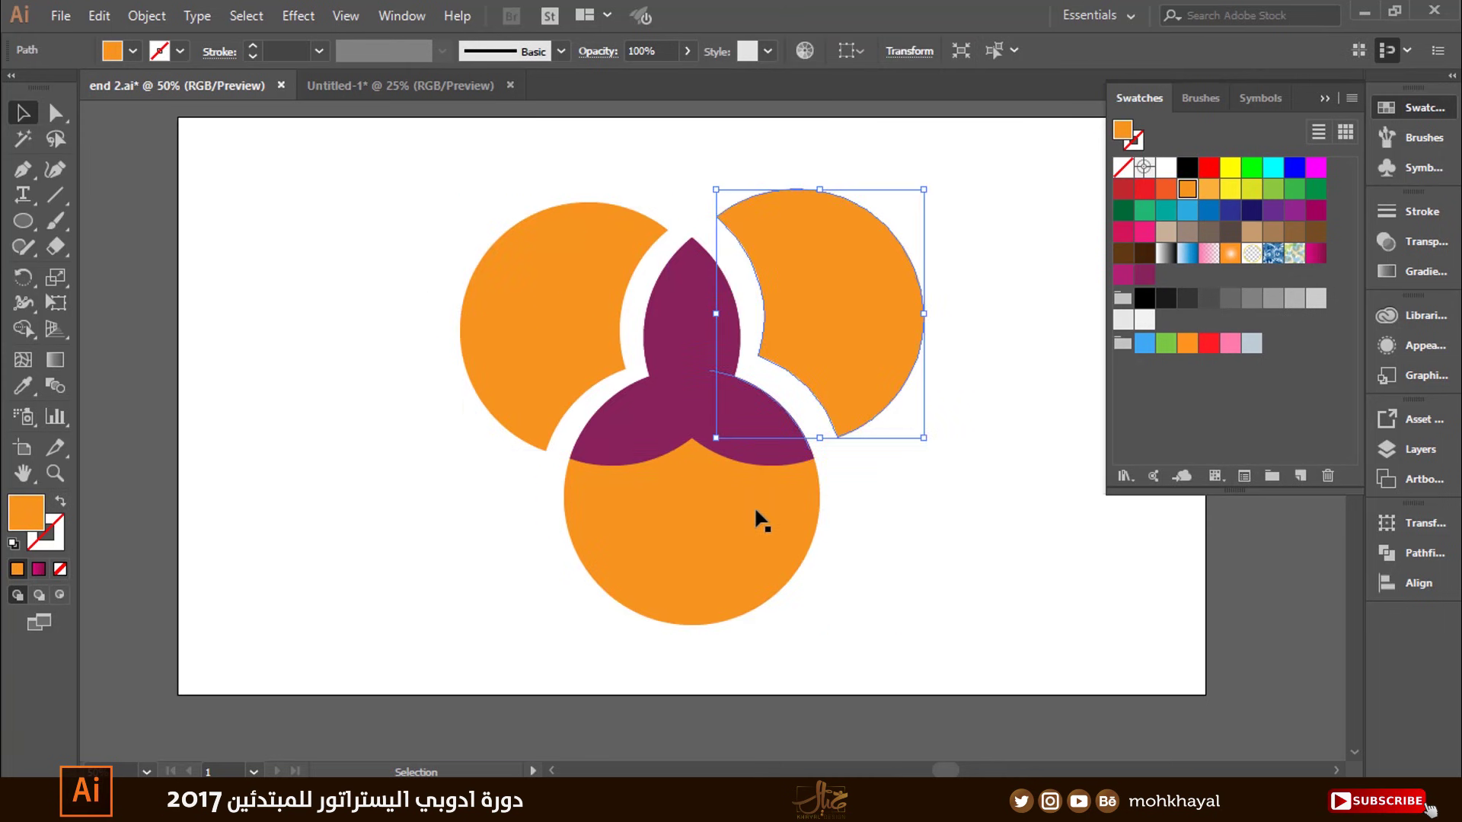
drag(738, 511, 737, 566)
click(917, 472)
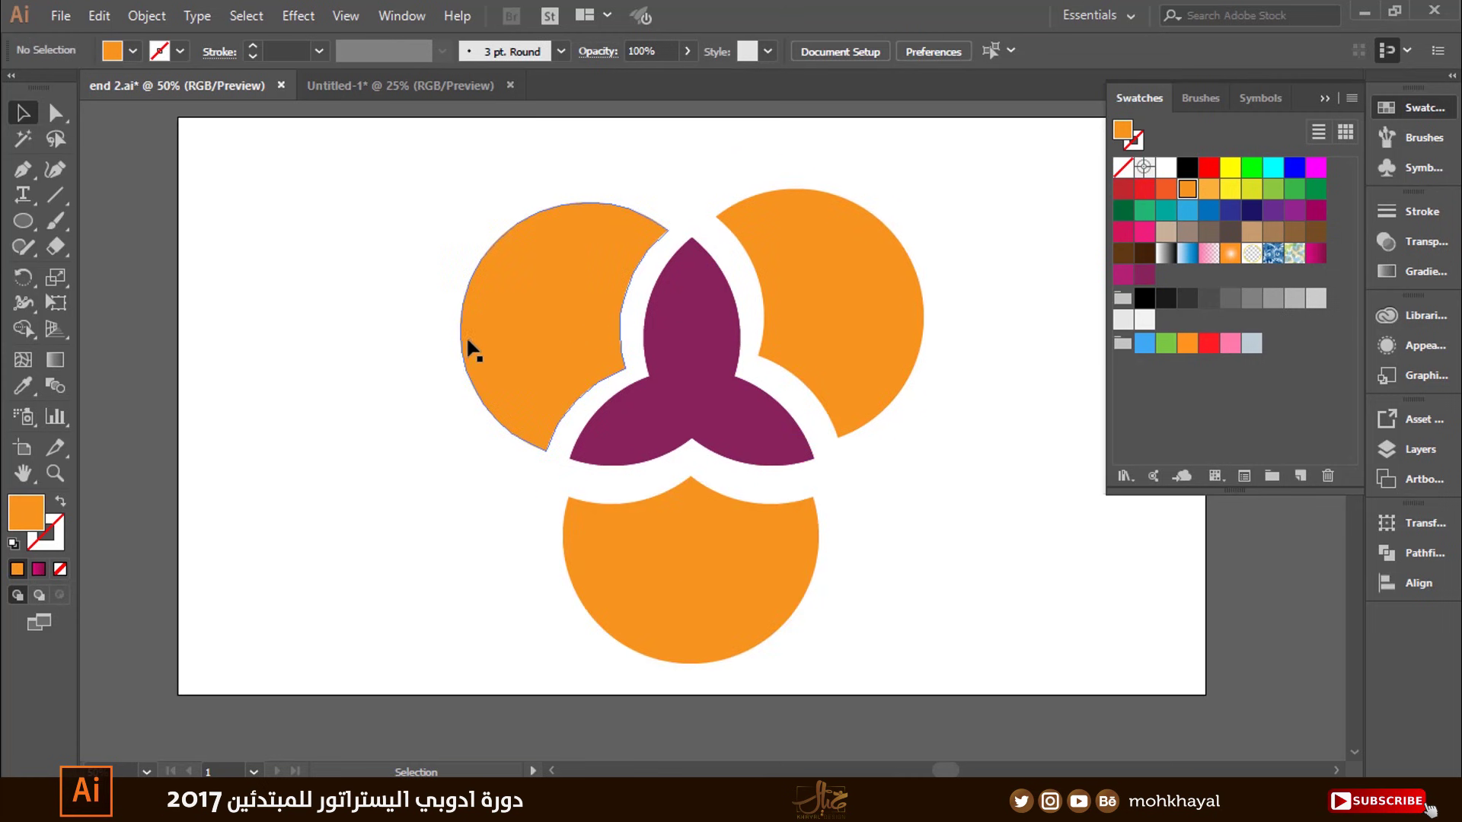
click(1324, 99)
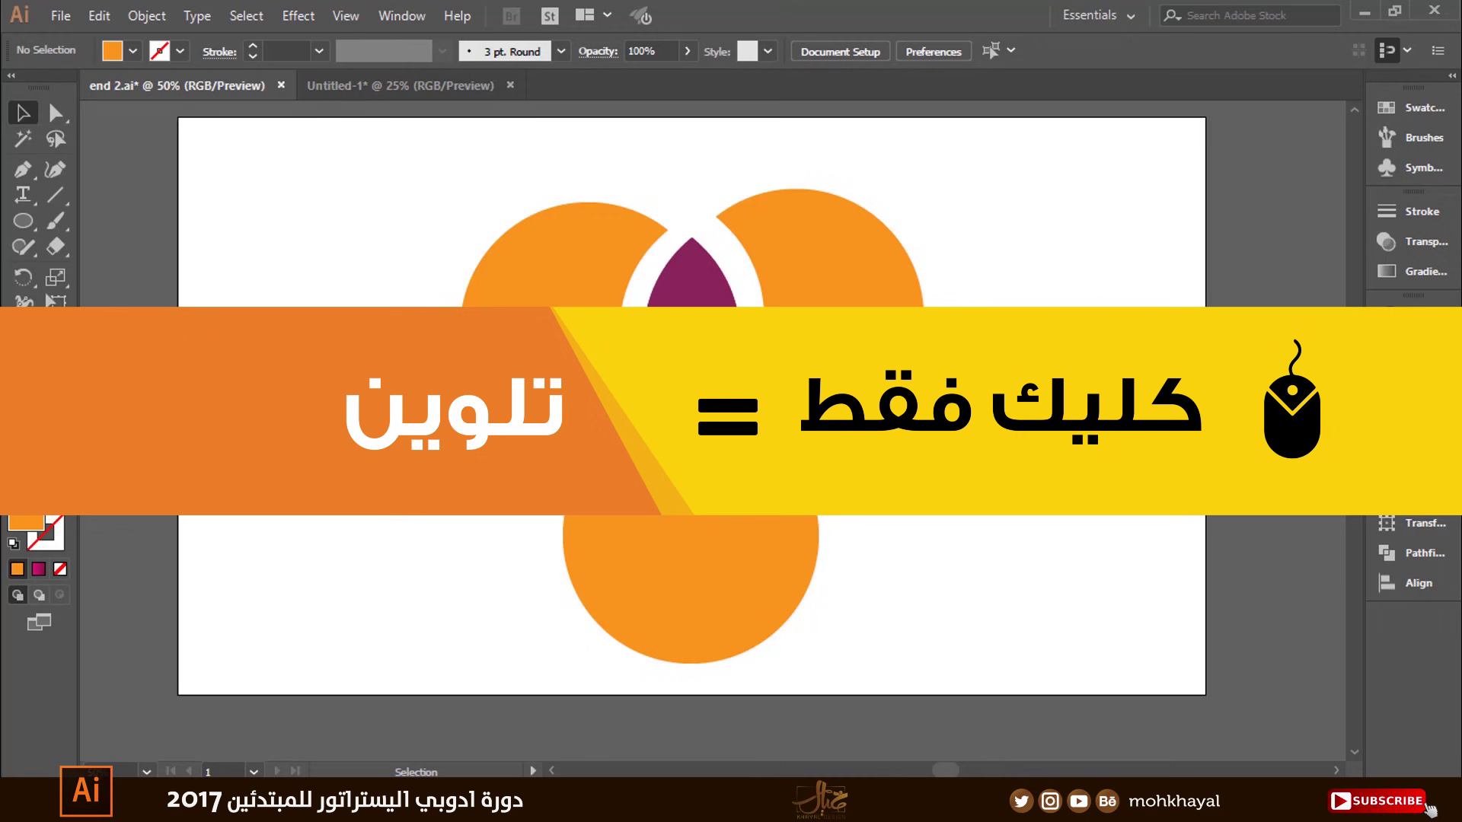
Undo the separation back to three plain purple circles and select them all
key(a)
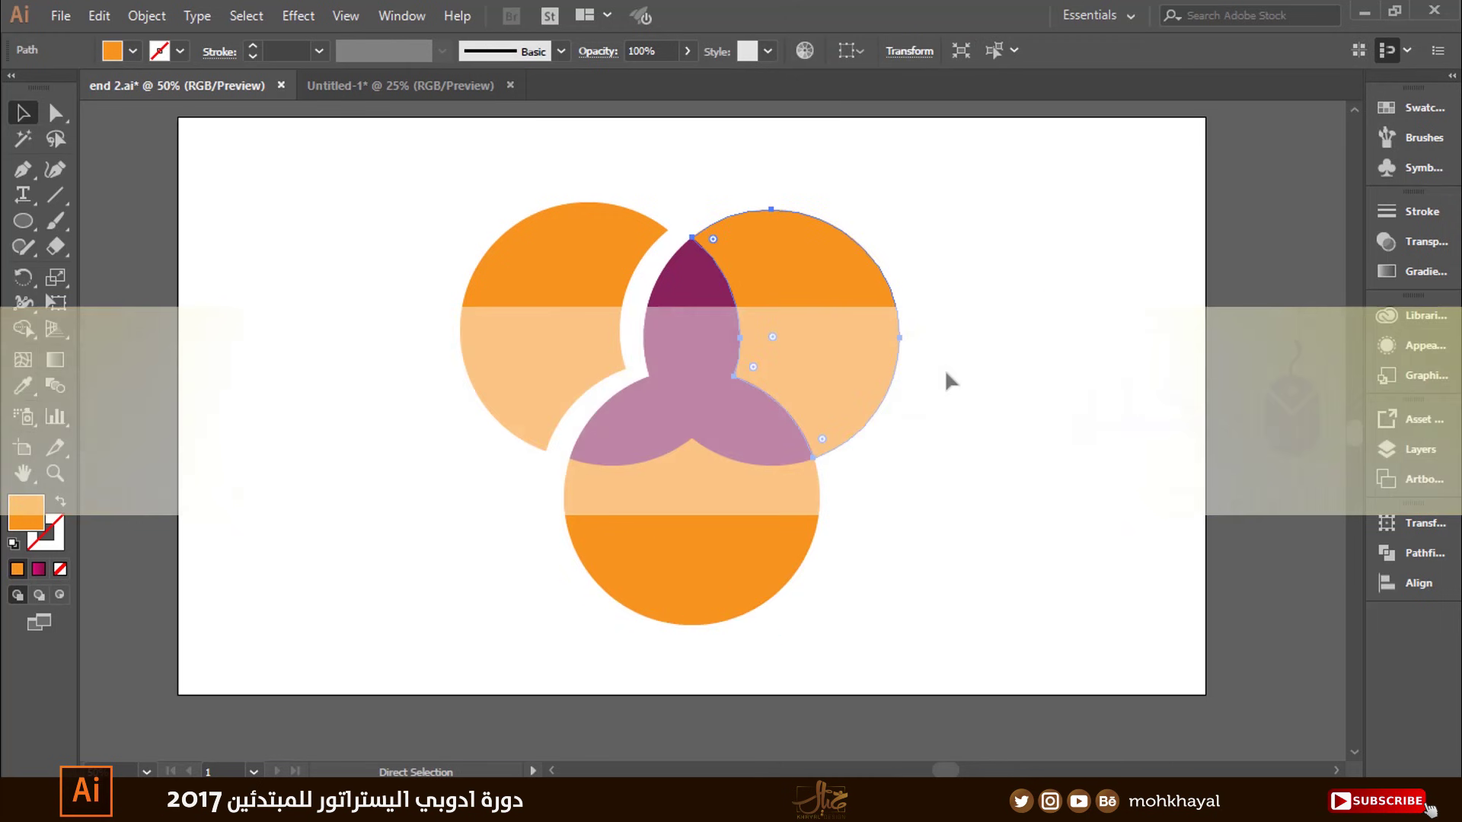
key(ctrl+z)
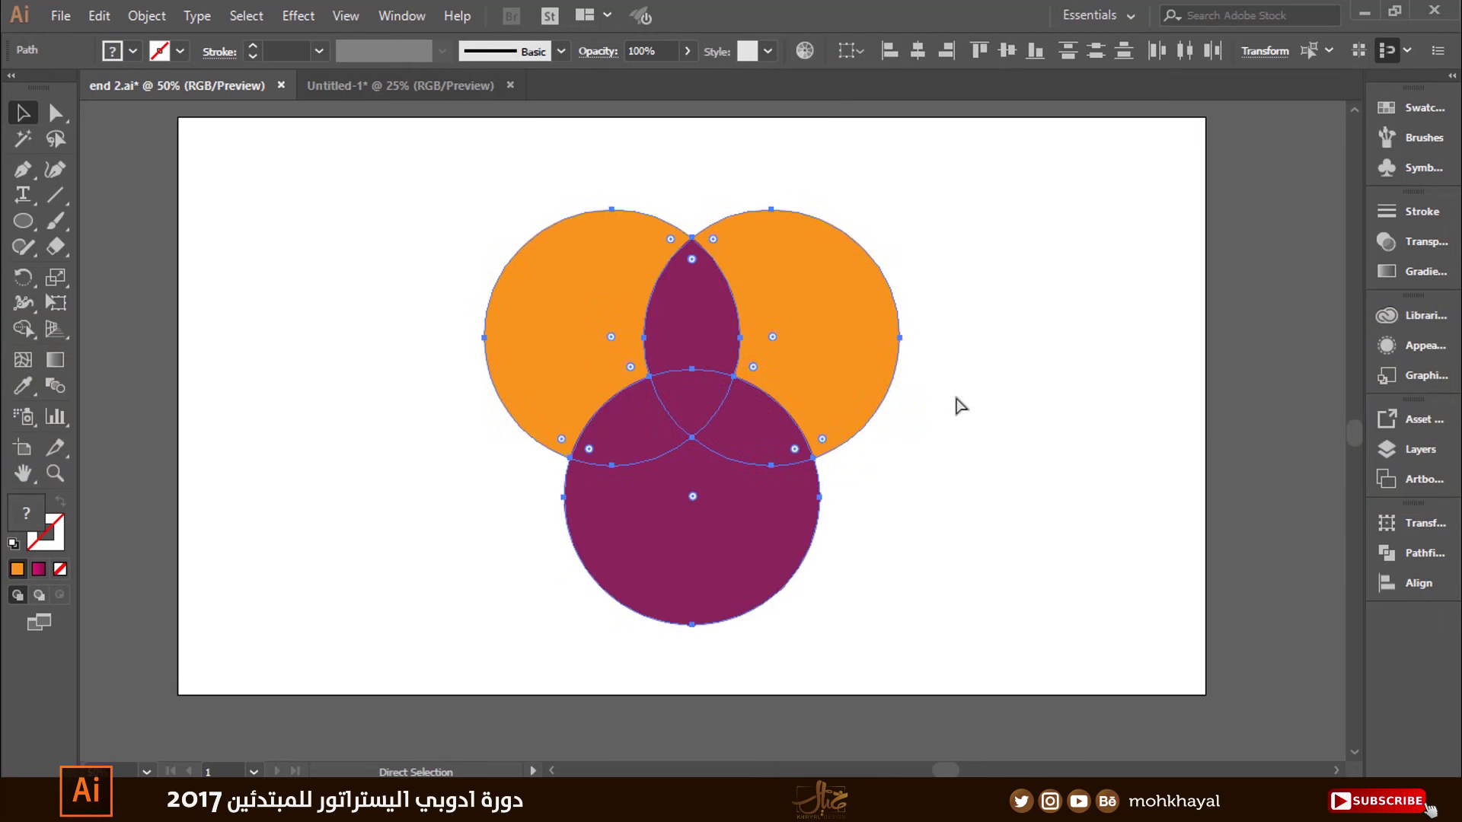
key(ctrl+z)
key(ctrl+z)
click(985, 458)
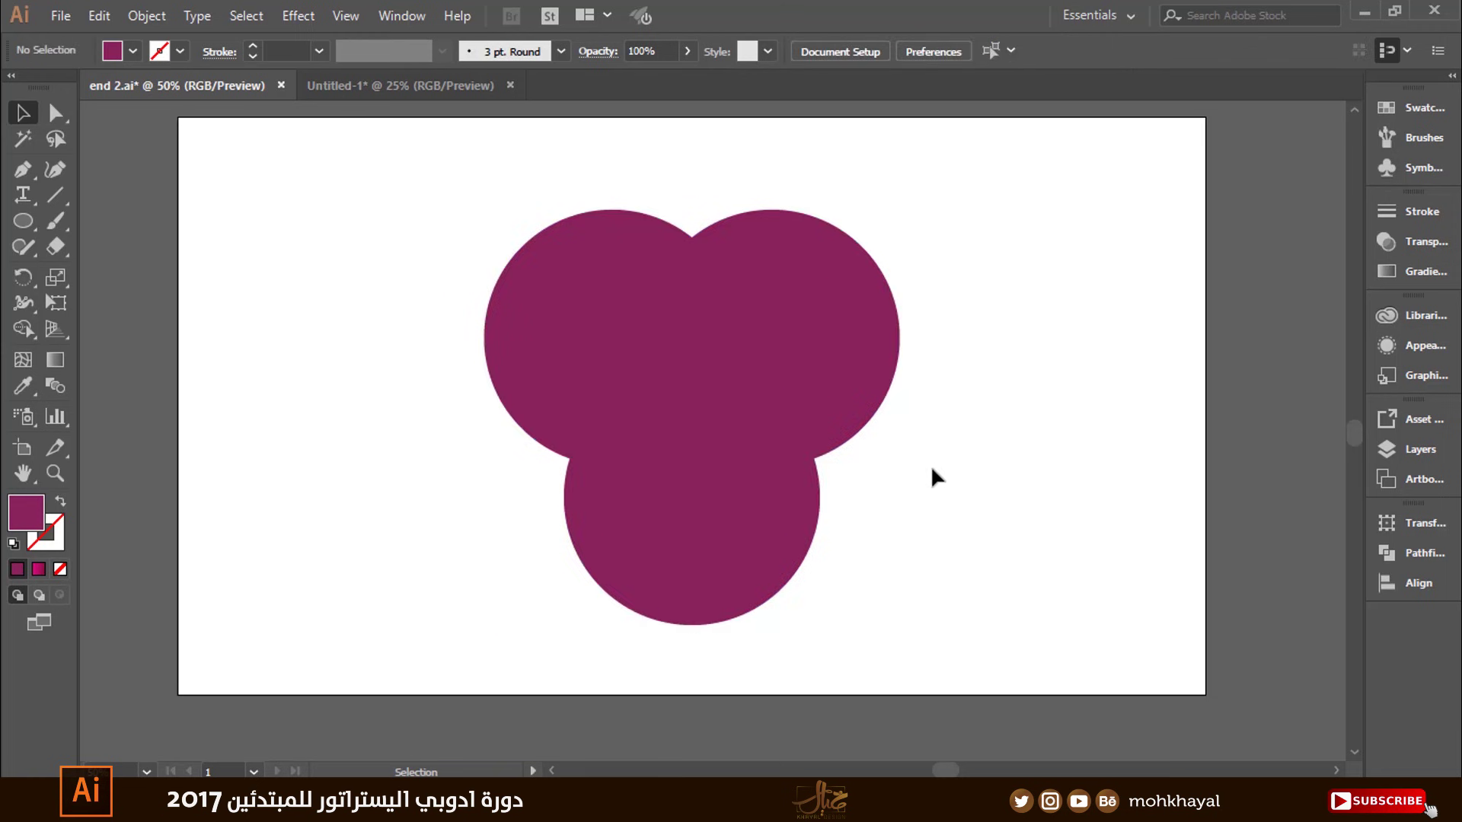
drag(338, 187, 965, 647)
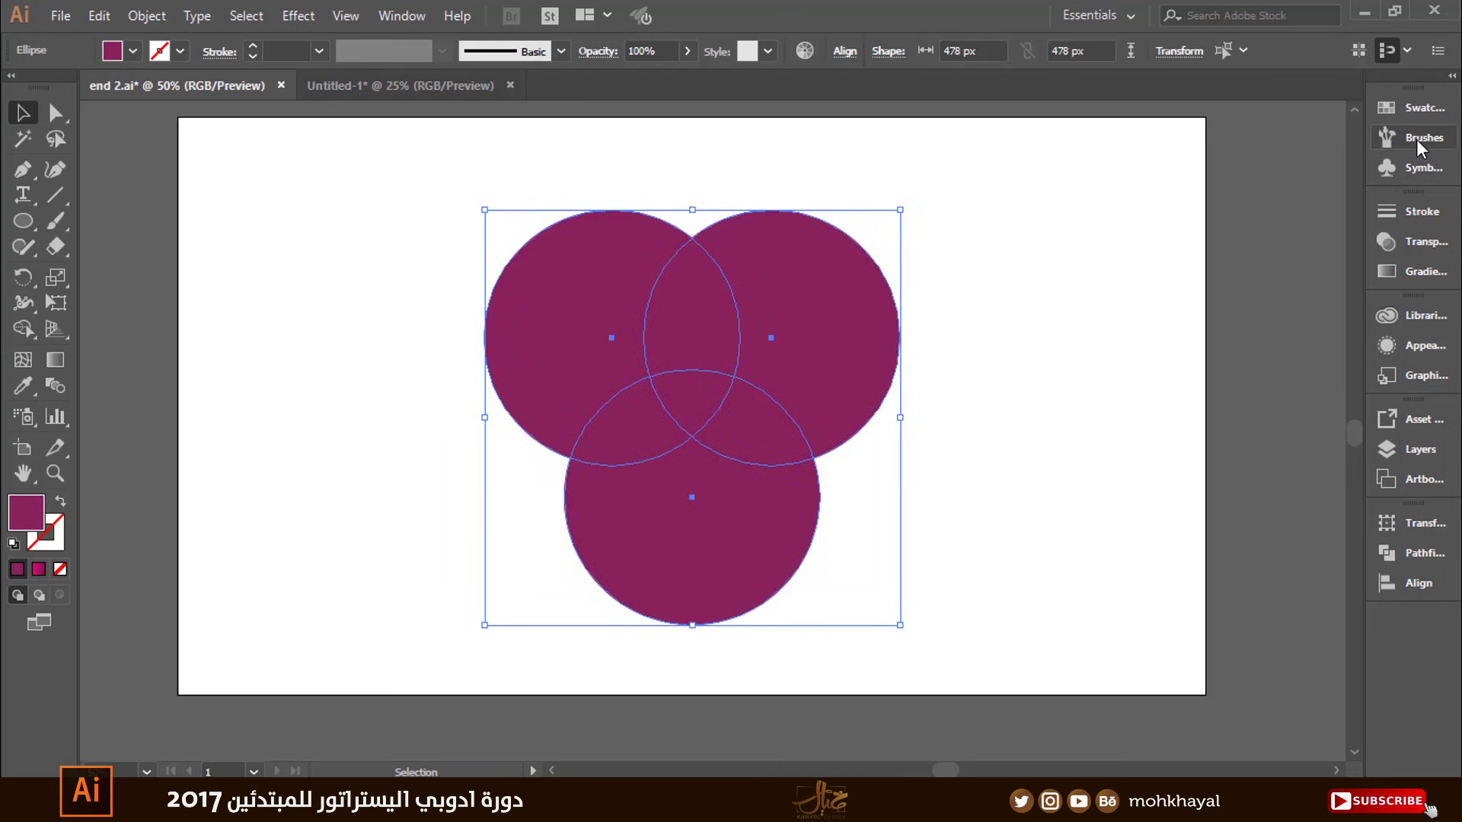
Try an orange fill from the Swatches panel twice, undoing it both times
click(1413, 108)
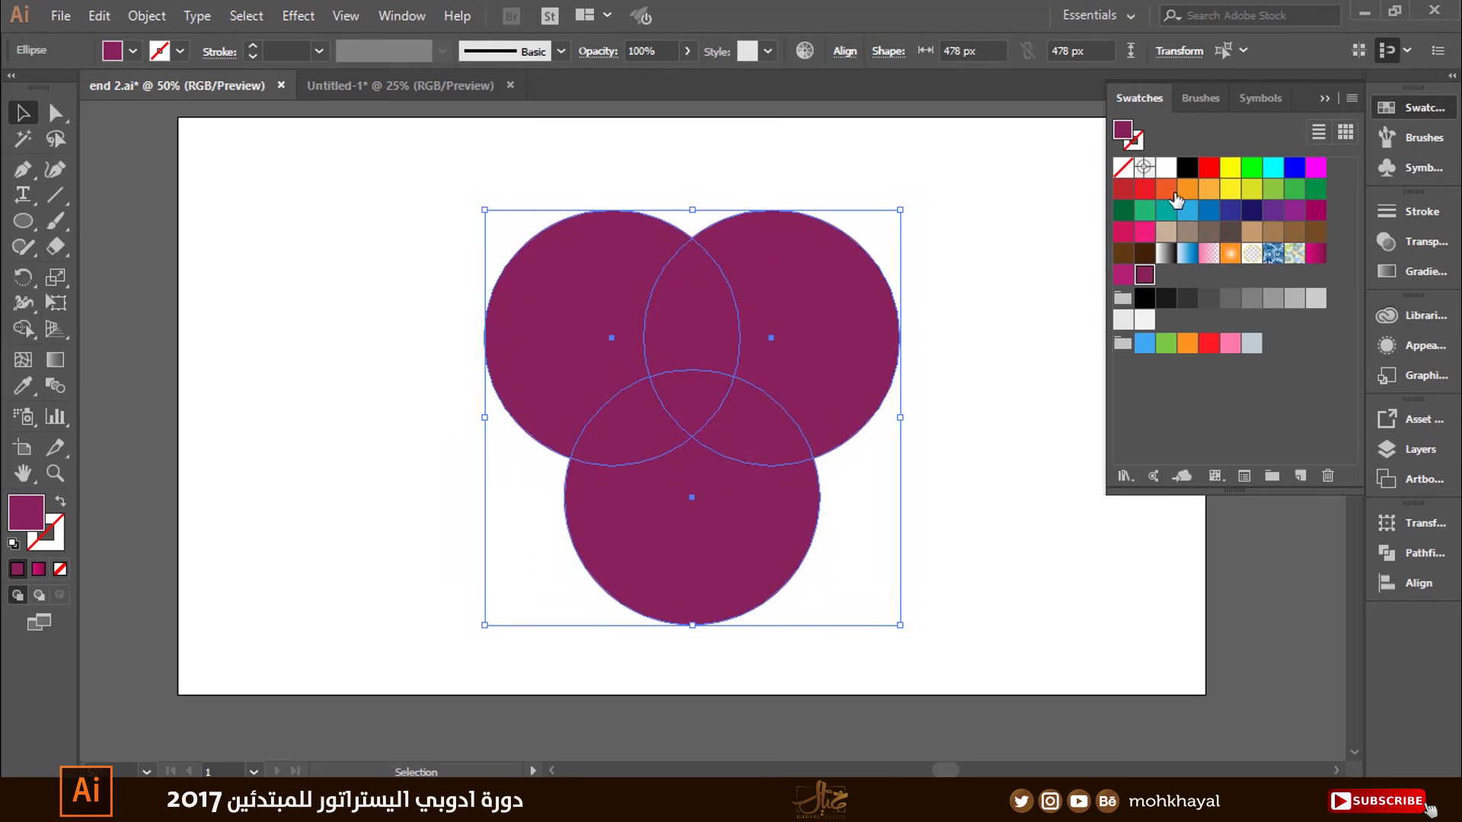
click(1188, 198)
key(ctrl+z)
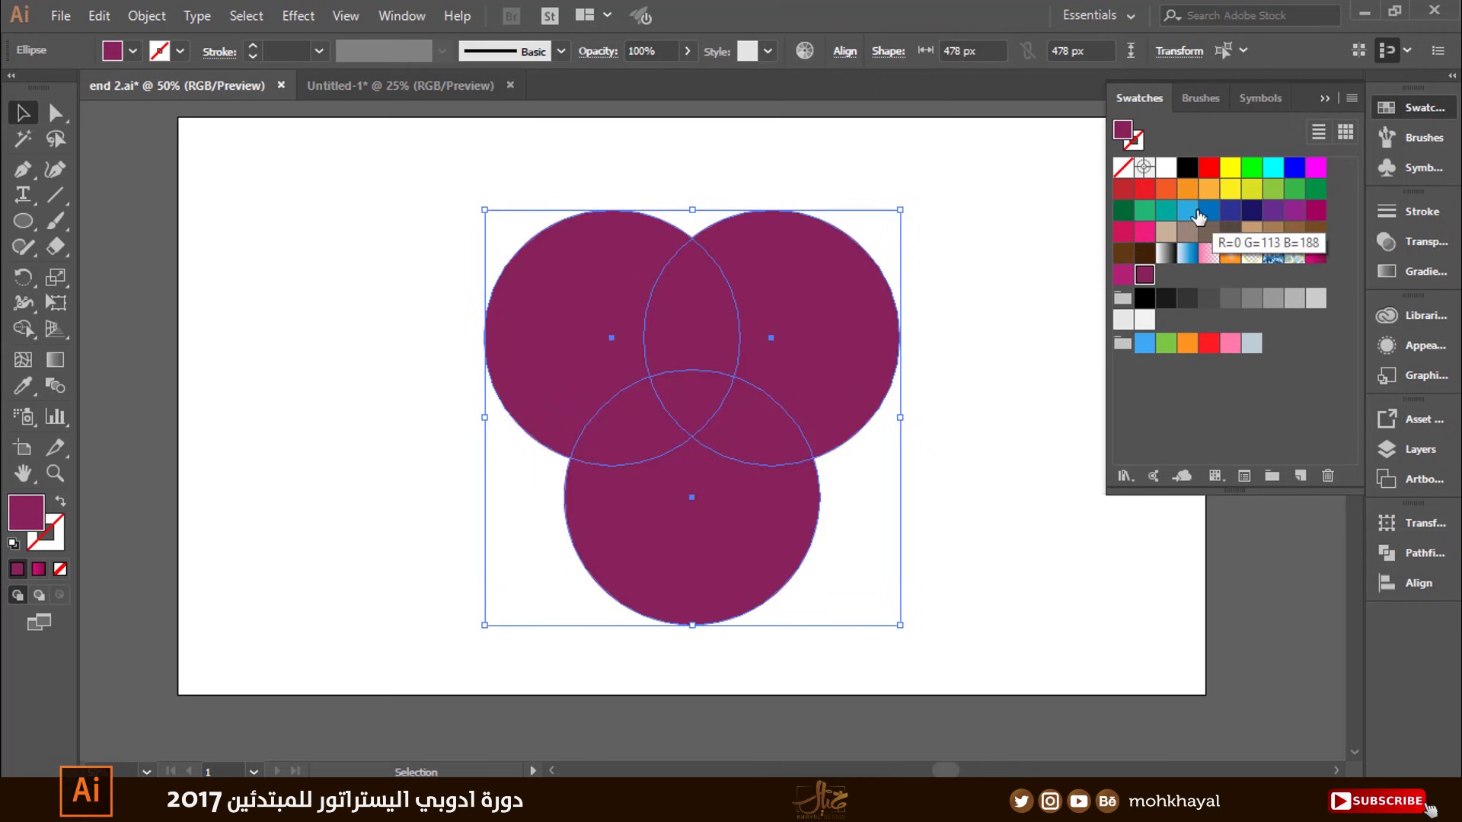
click(1188, 189)
key(ctrl+z)
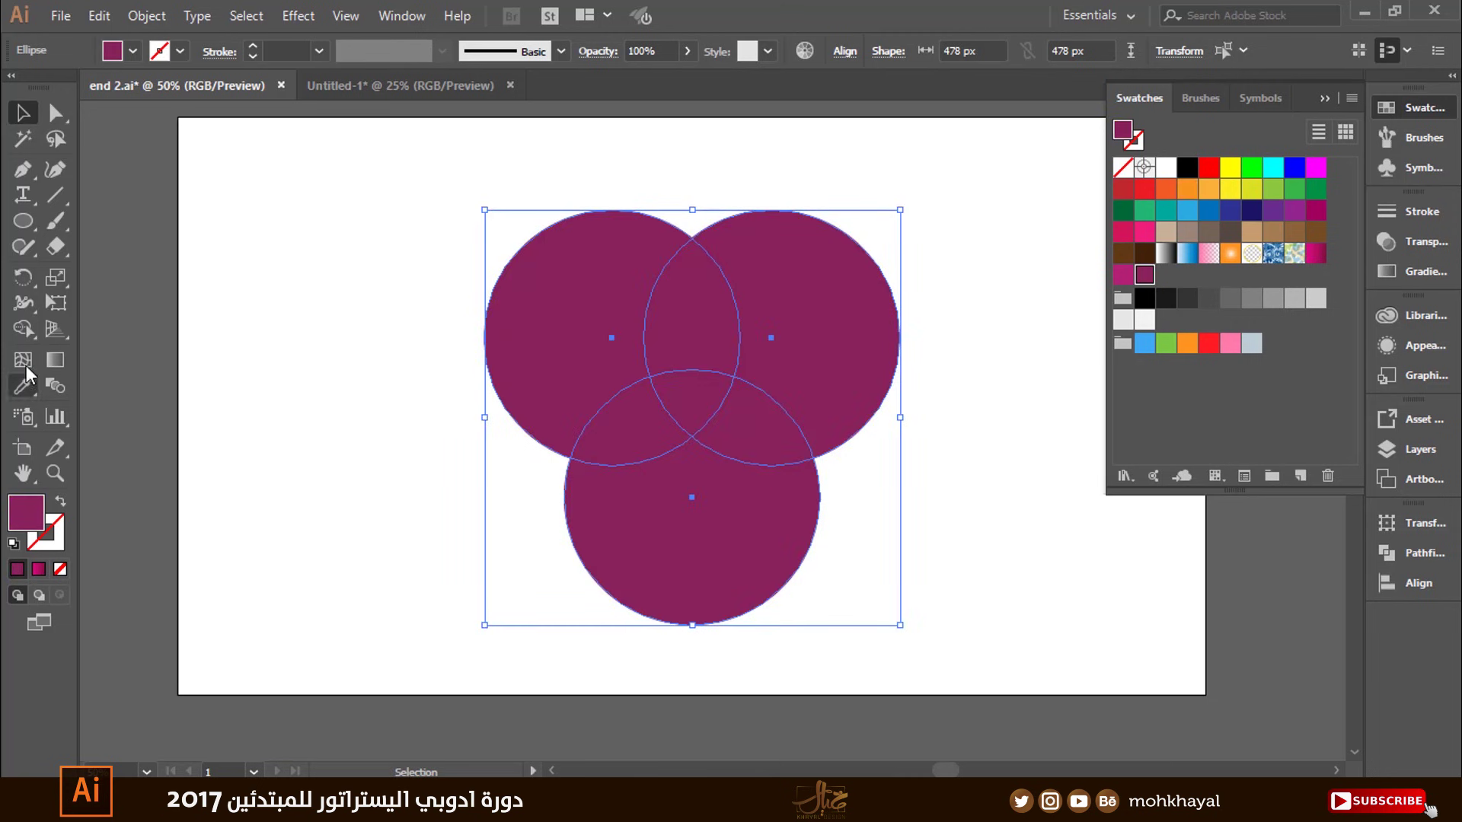
click(23, 328)
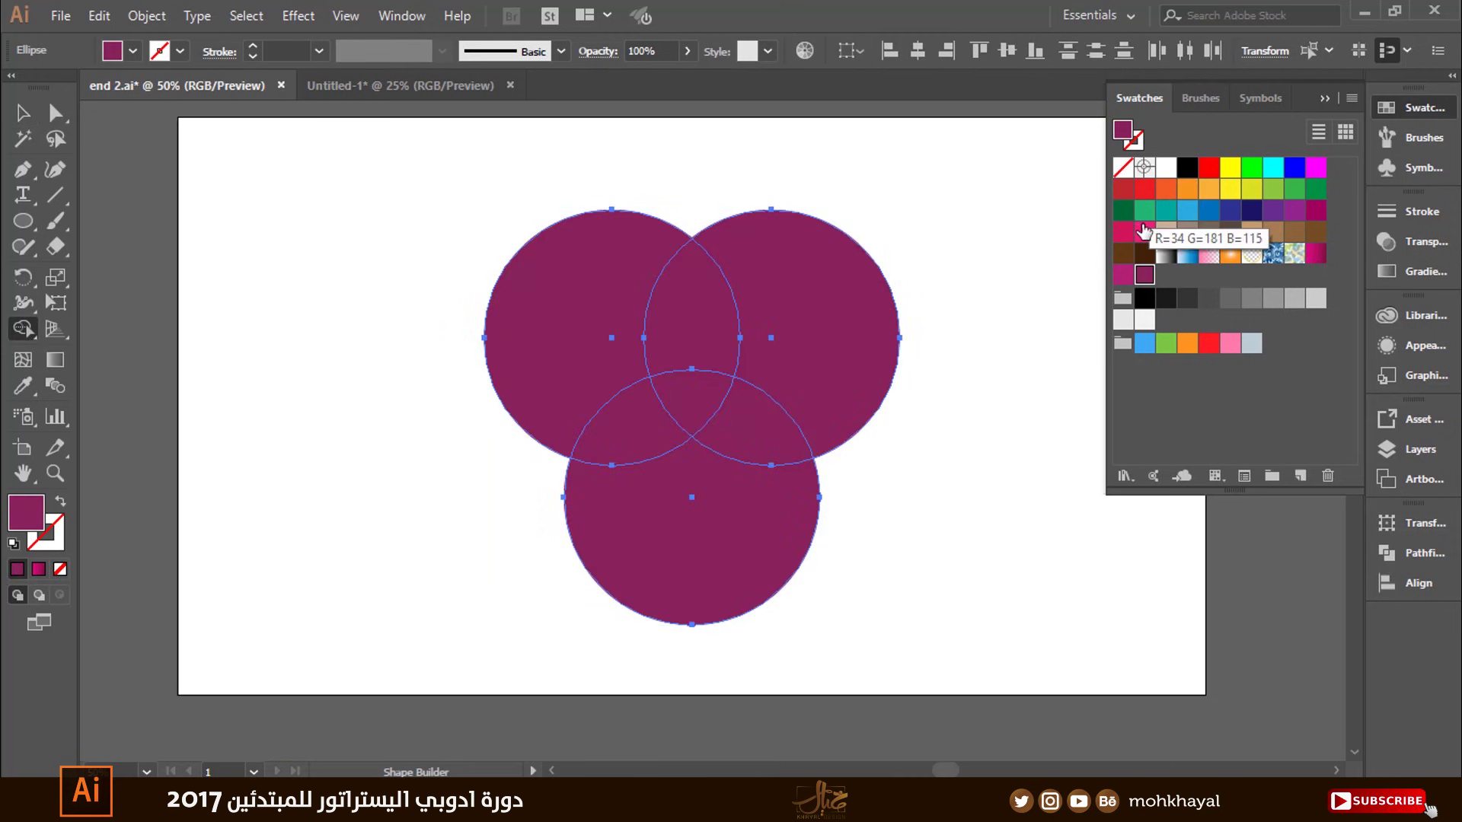
Pick orange and begin merging the left circle's regions with Shape Builder
click(1186, 191)
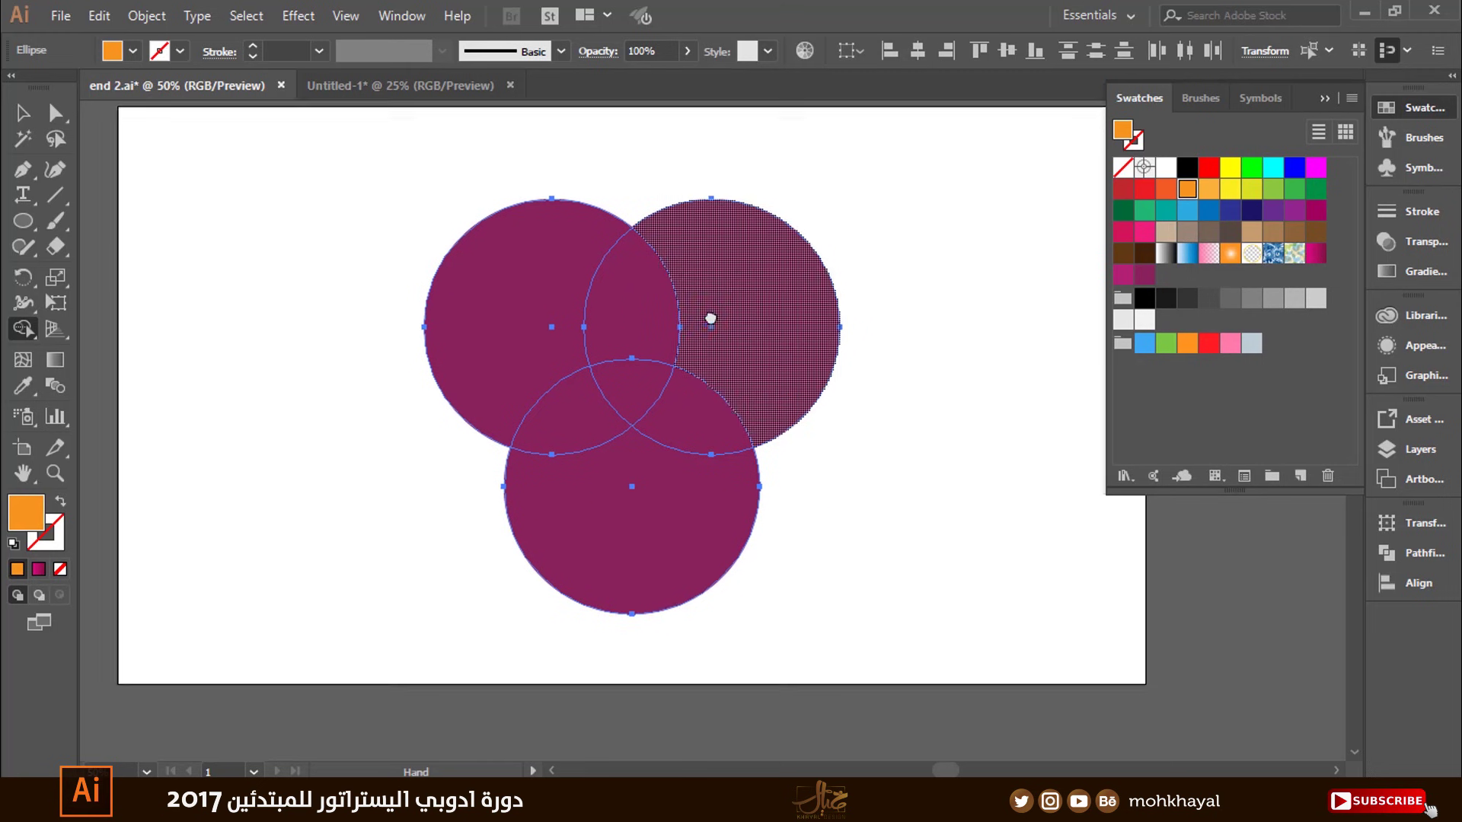
drag(770, 338, 703, 327)
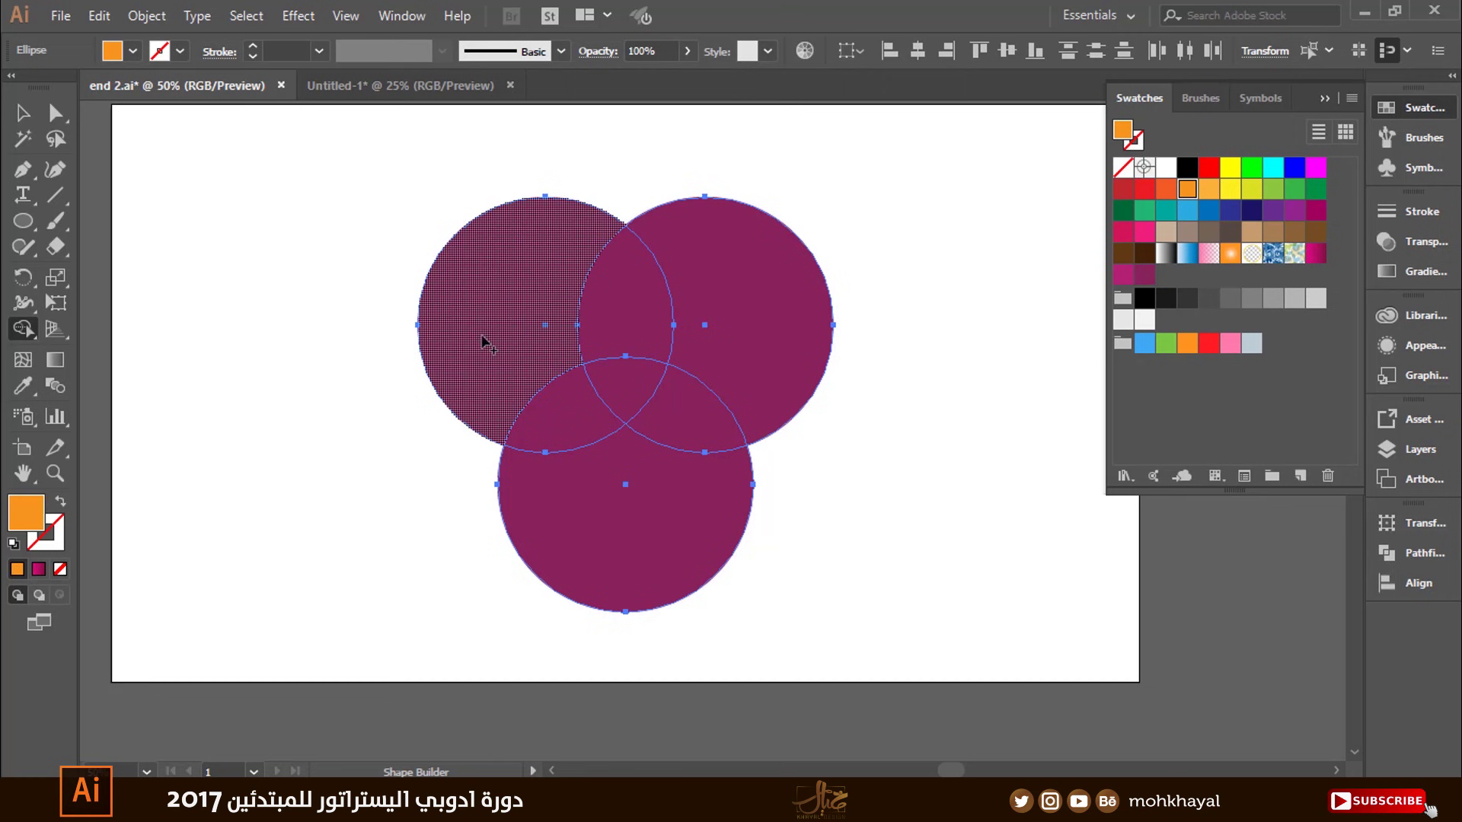
drag(482, 340, 519, 297)
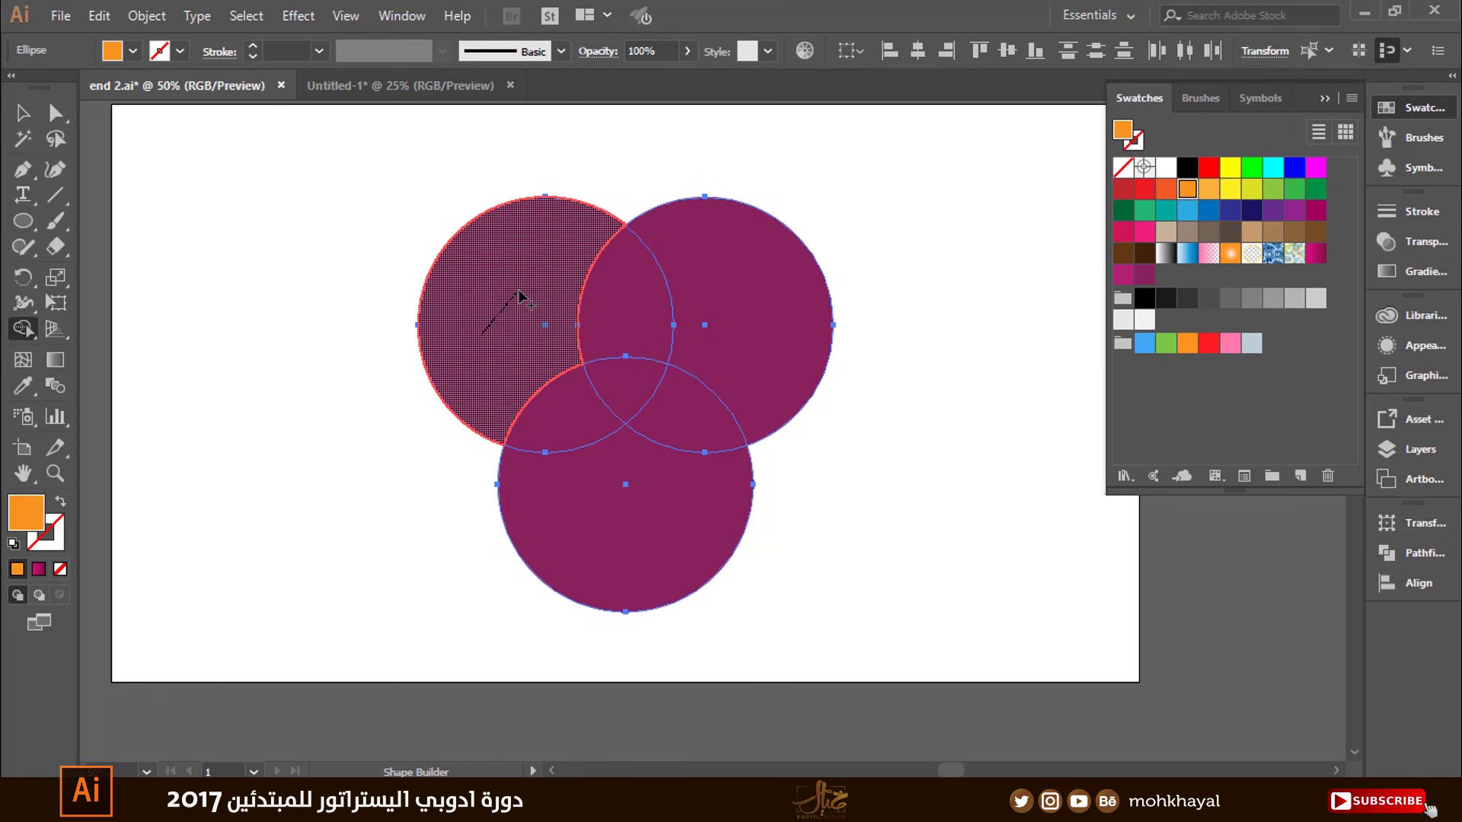
drag(520, 297, 535, 288)
mouse_move(554, 280)
mouse_down()
mouse_move(598, 276)
mouse_move(579, 268)
mouse_up()
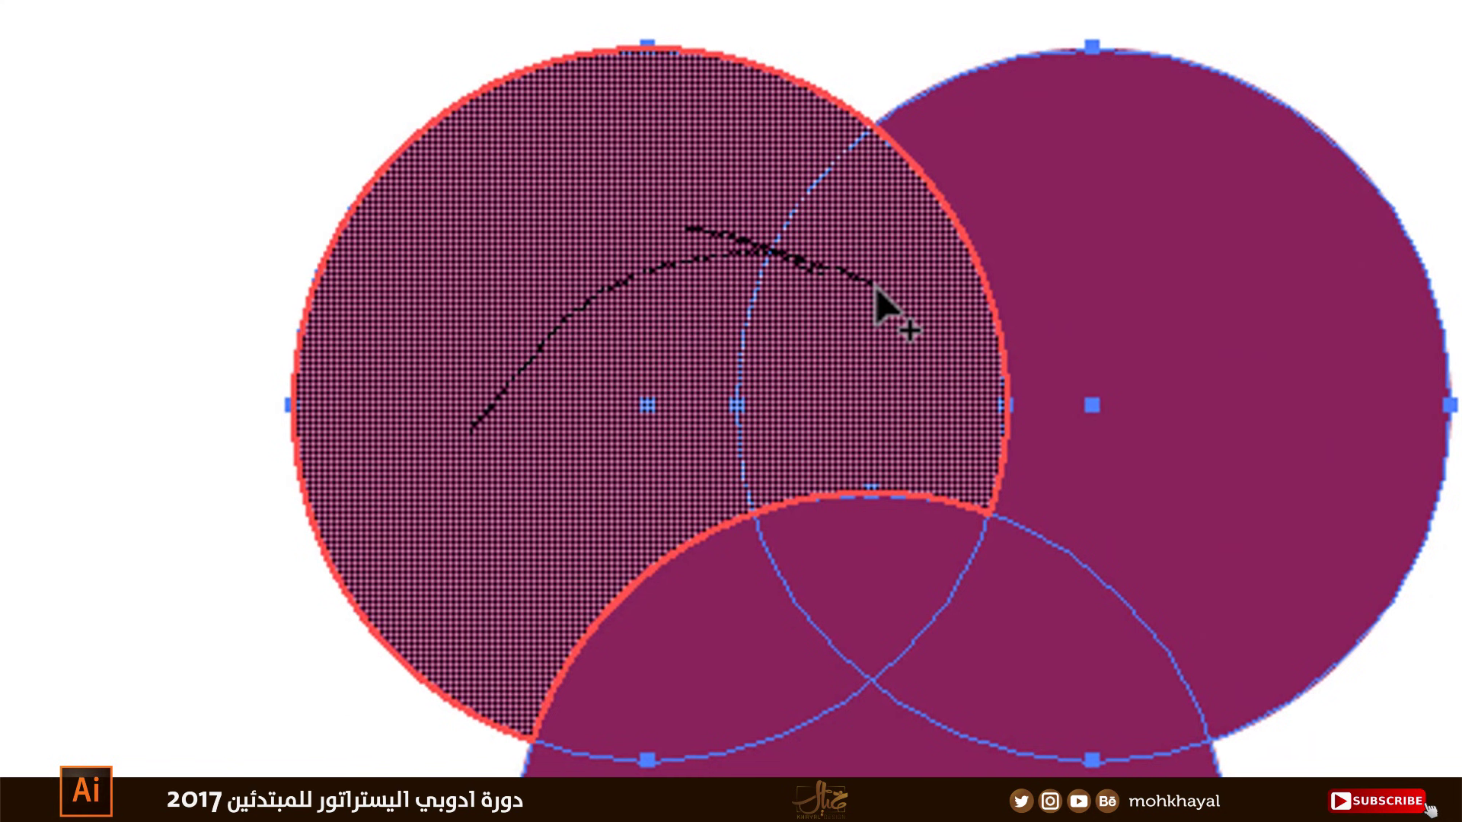
Complete the solid orange left circle, then merge the right circle's regions in teal
drag(874, 288, 879, 313)
mouse_move(880, 313)
mouse_down()
mouse_move(855, 538)
mouse_move(761, 629)
mouse_move(564, 688)
mouse_up()
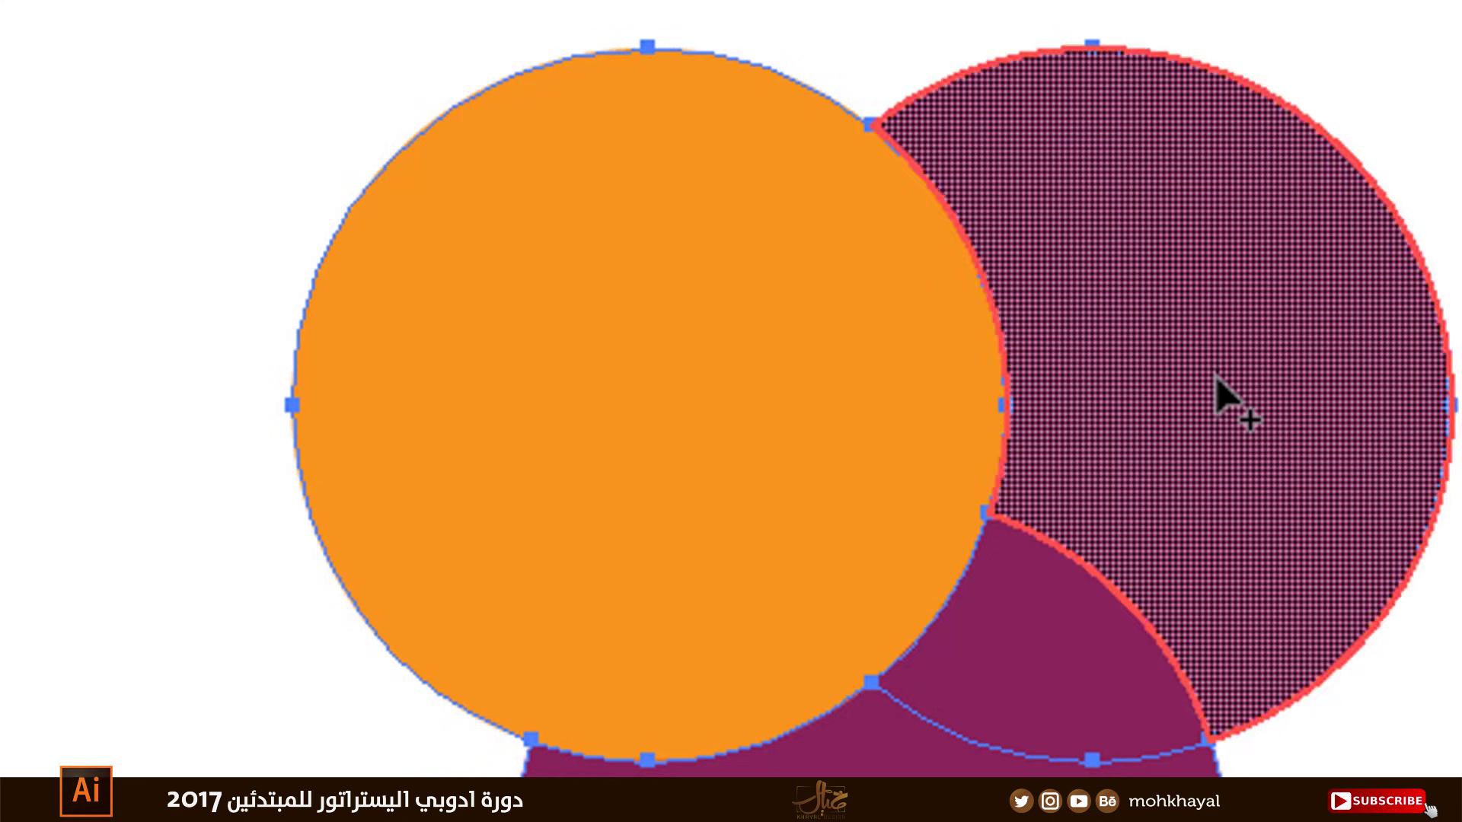
drag(1215, 376, 1246, 685)
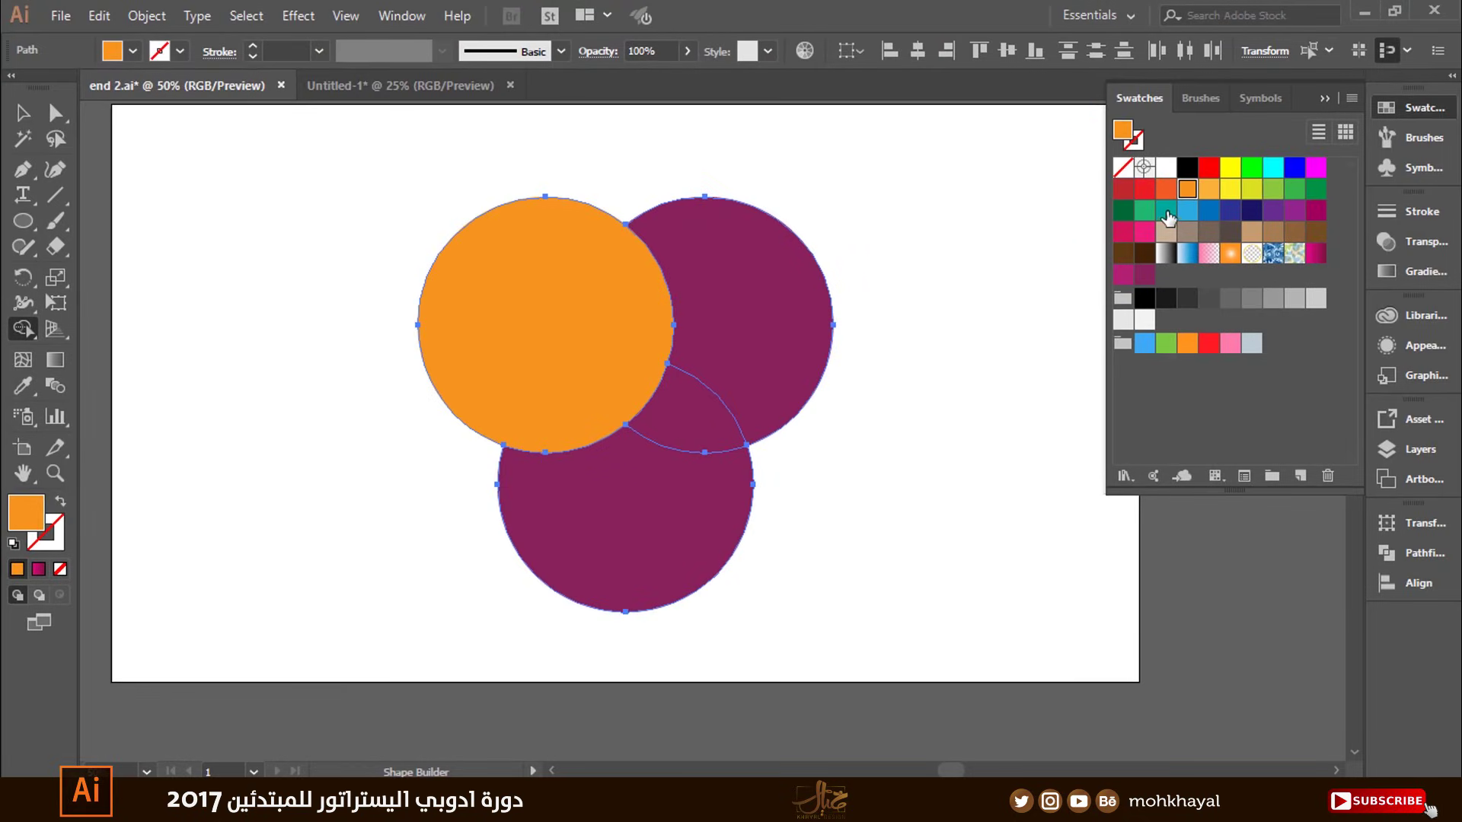
click(1166, 211)
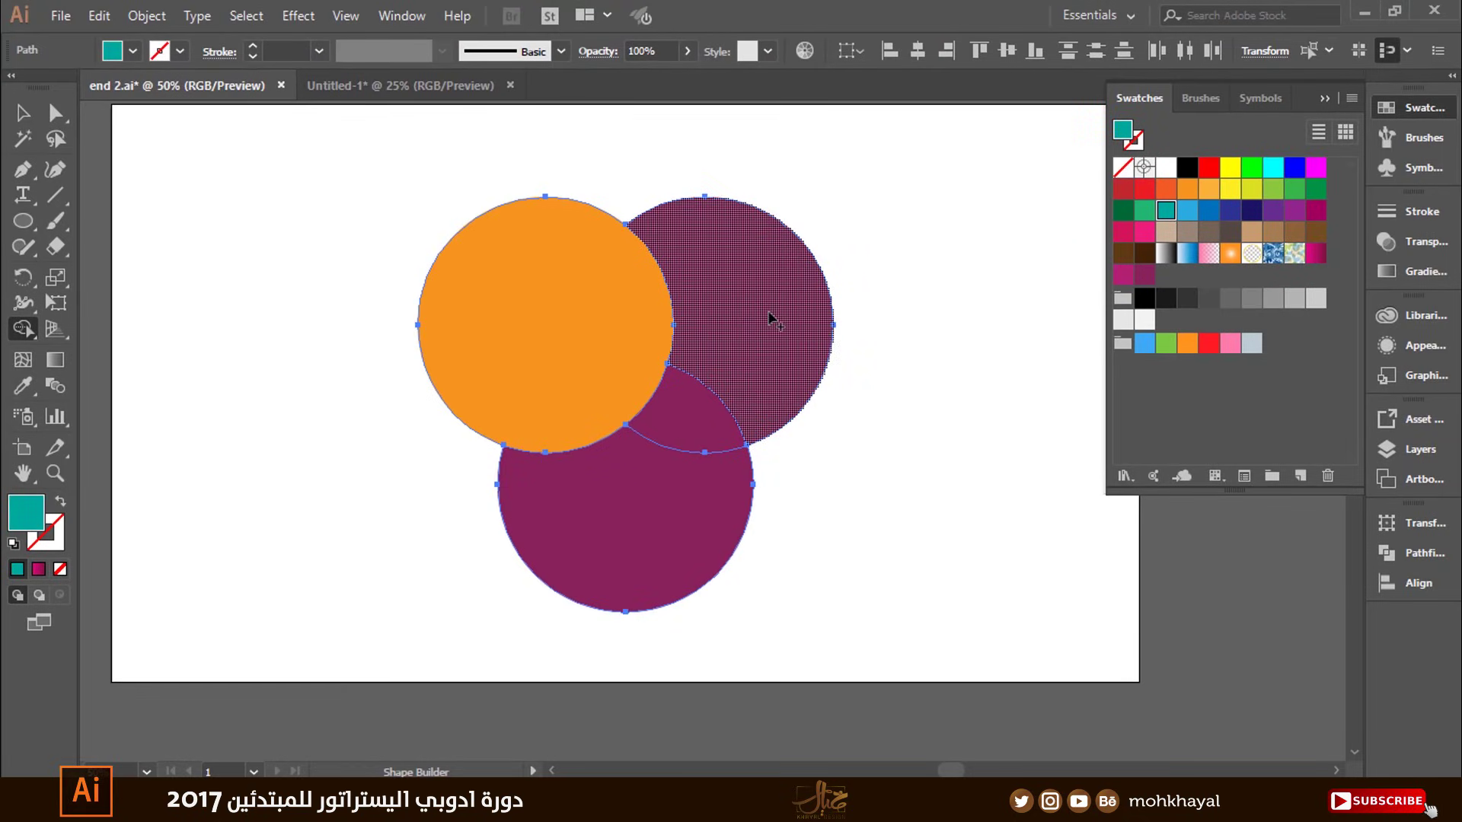
drag(770, 308, 691, 405)
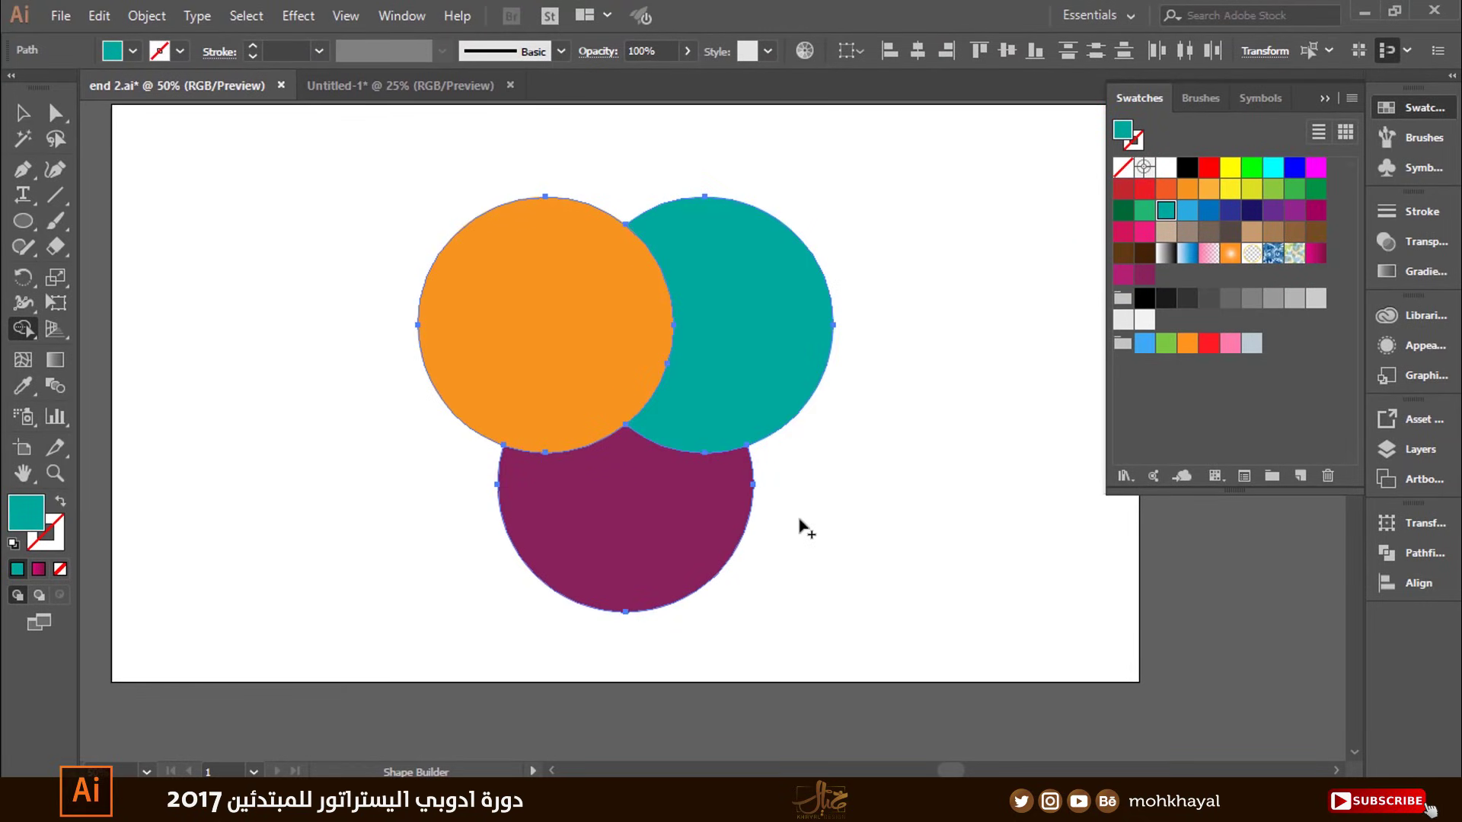
Pull the orange circle and teal crescent apart to inspect them, then undo the moves
key(v)
click(215, 221)
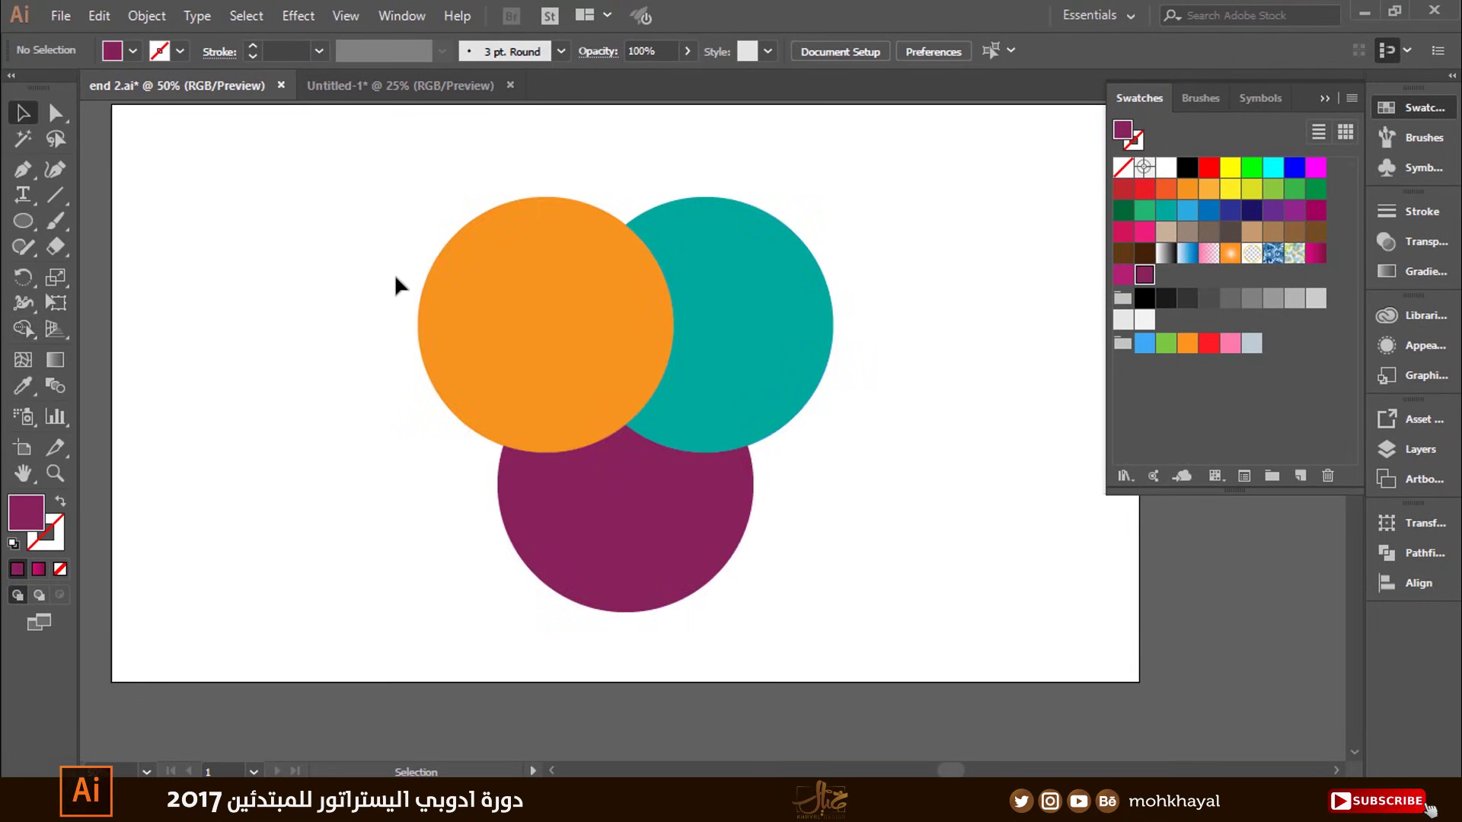
drag(433, 275, 392, 248)
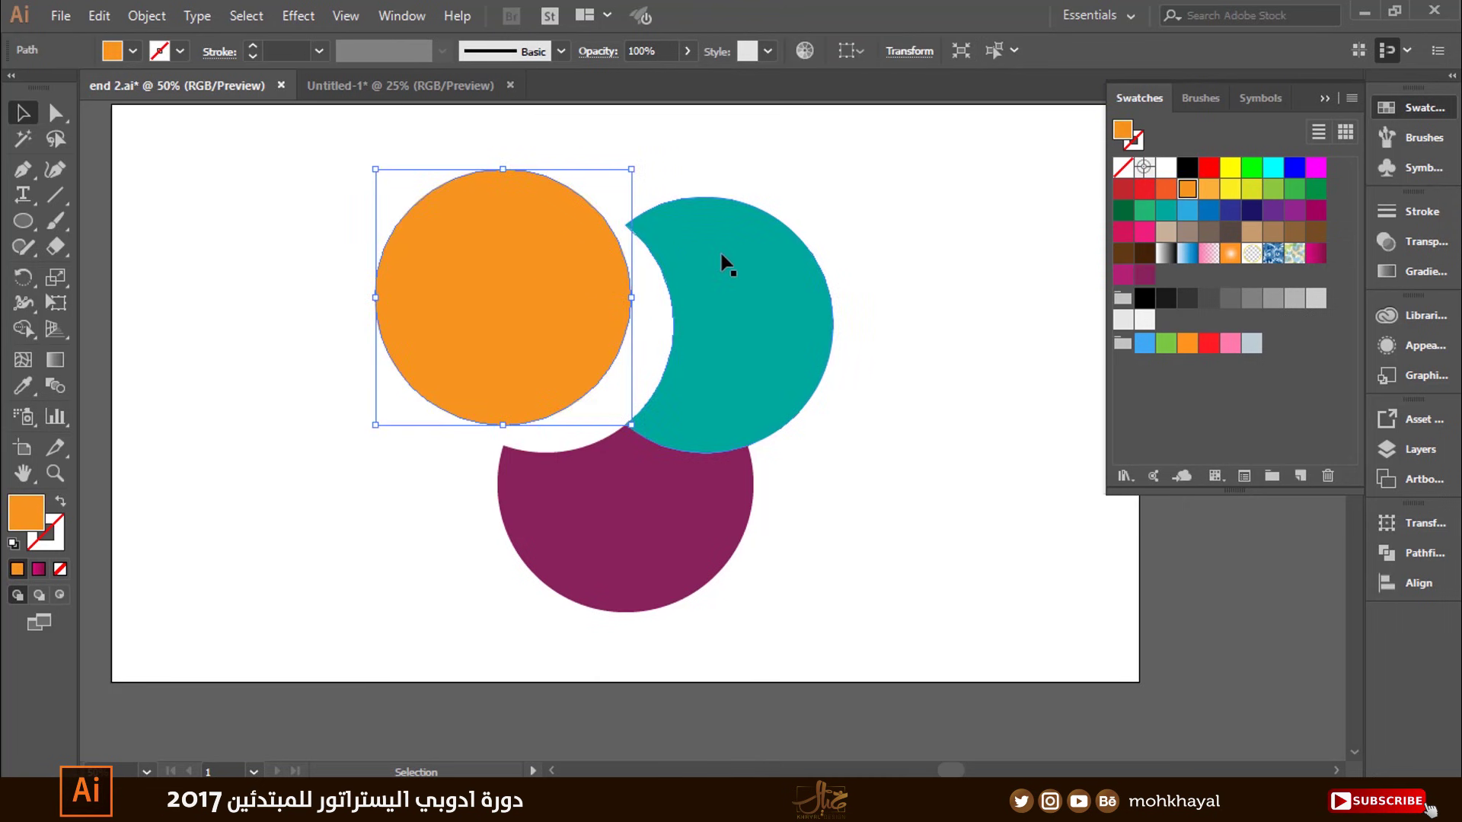
drag(715, 257, 738, 237)
click(712, 509)
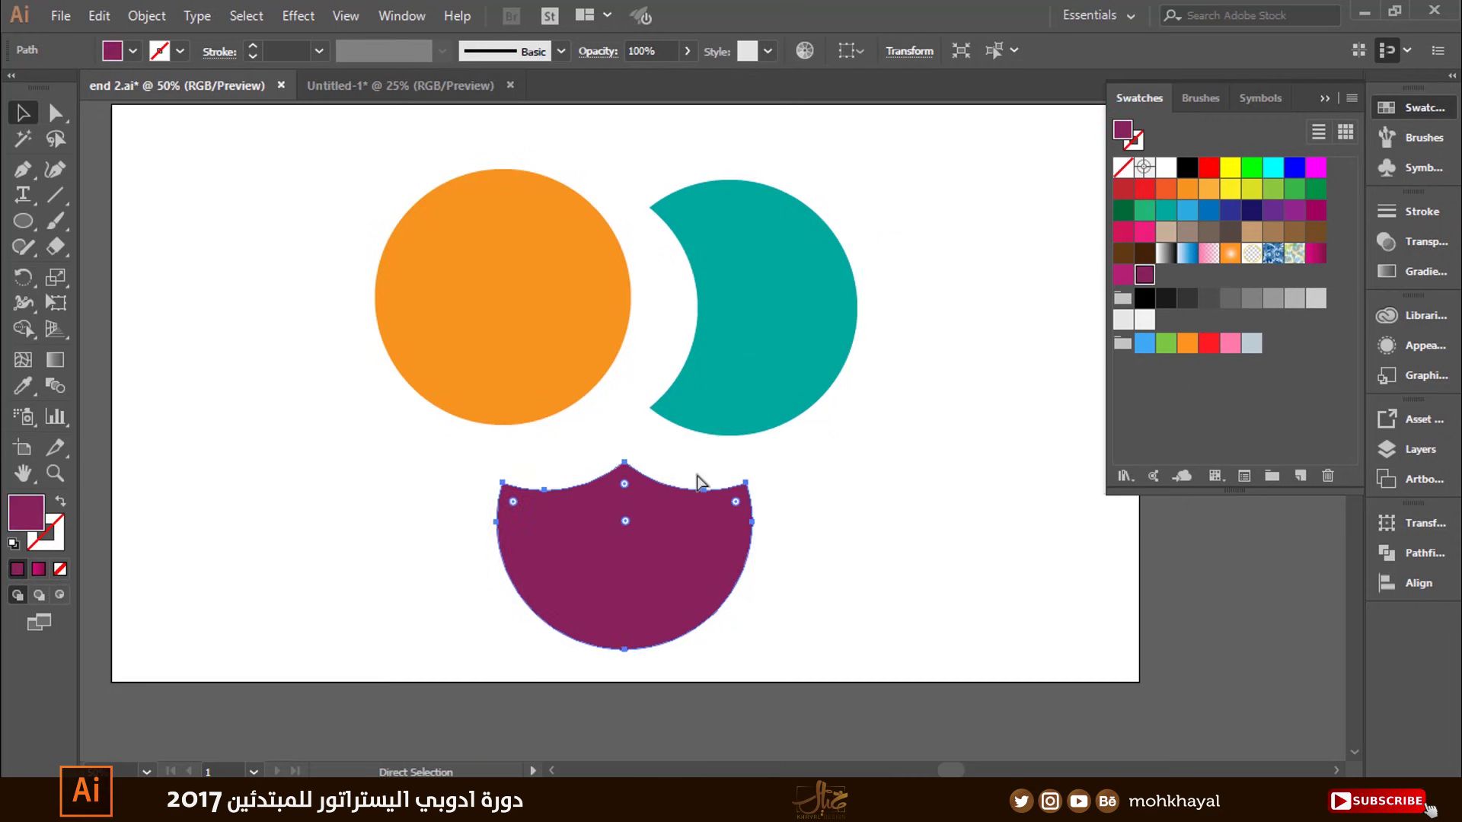
key(ctrl+z)
key(ctrl+z)
key(ctrl+z)
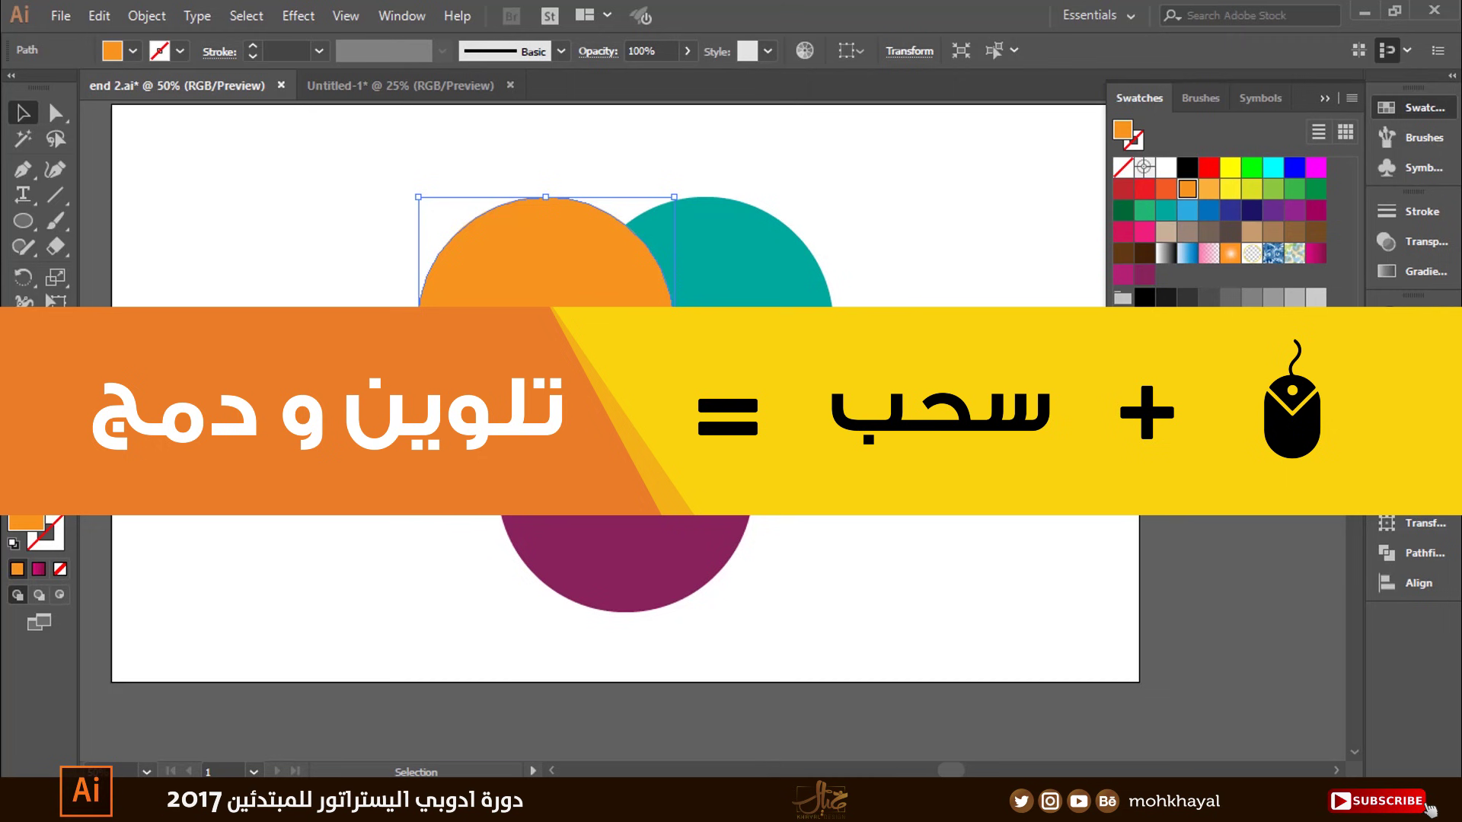
key(ctrl+shift+a)
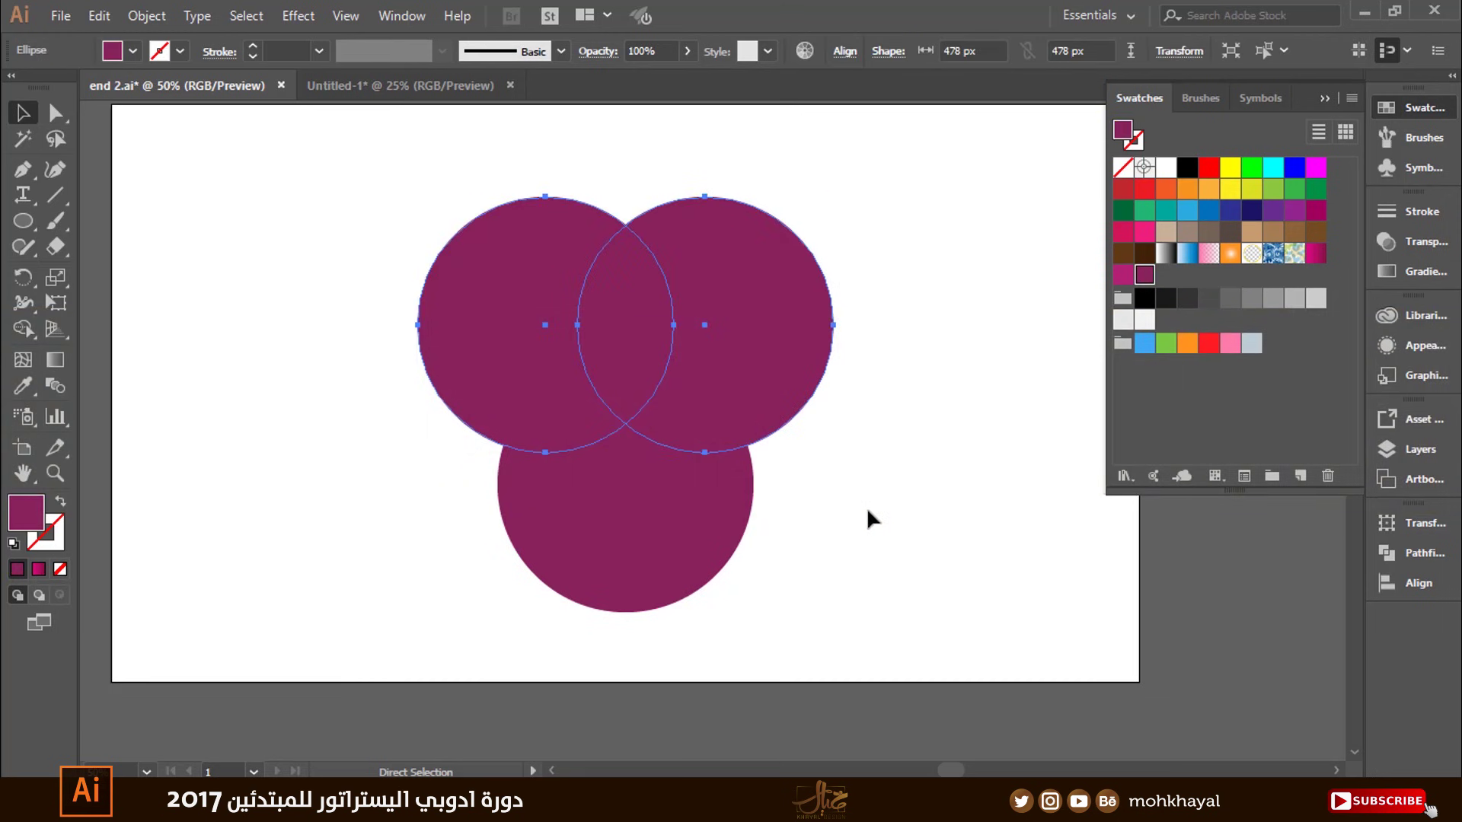
Select all three circles and delete the left circle's outer region with Shape Builder
click(867, 507)
drag(949, 188, 456, 560)
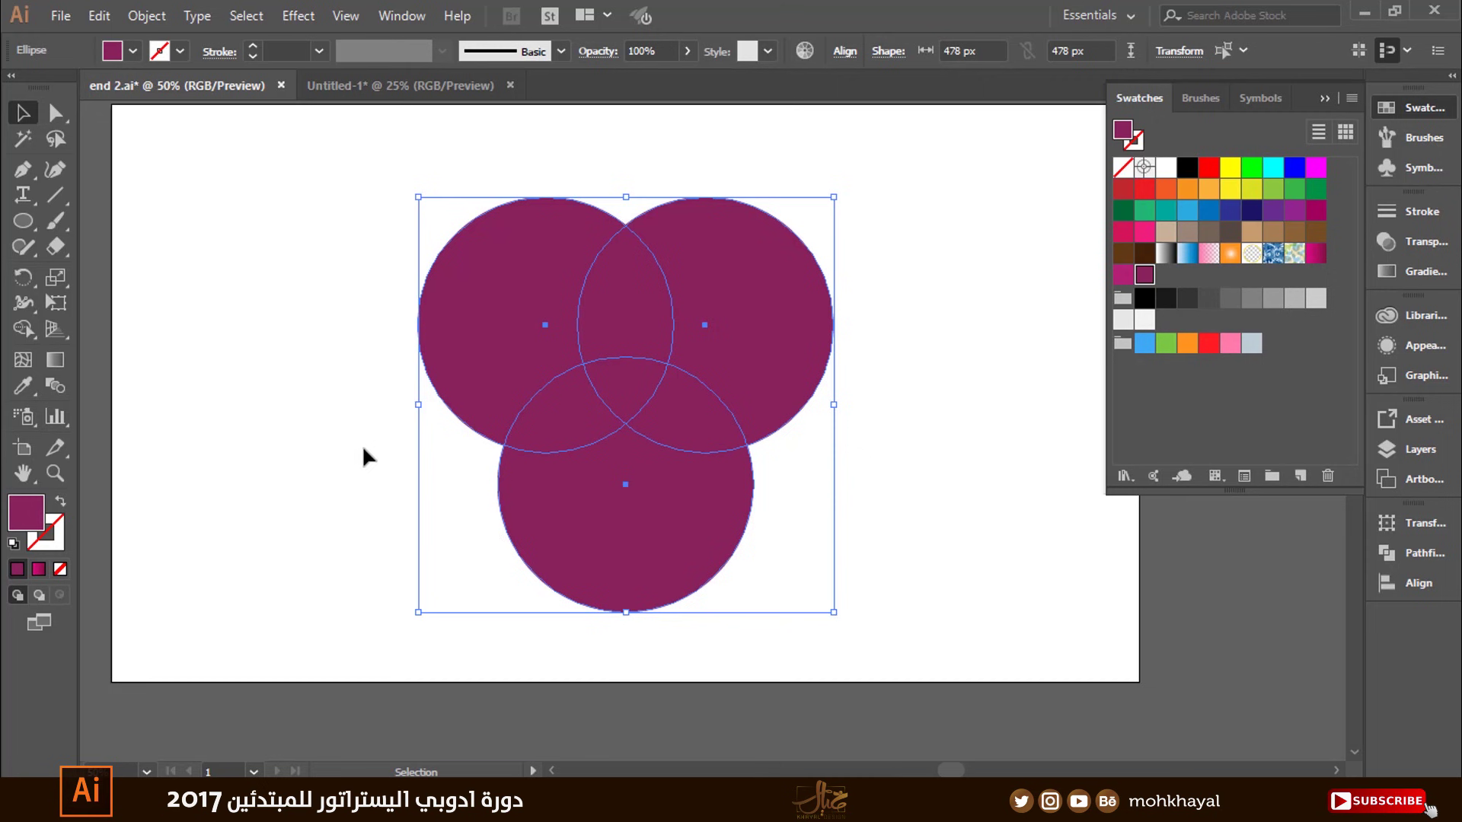
click(18, 334)
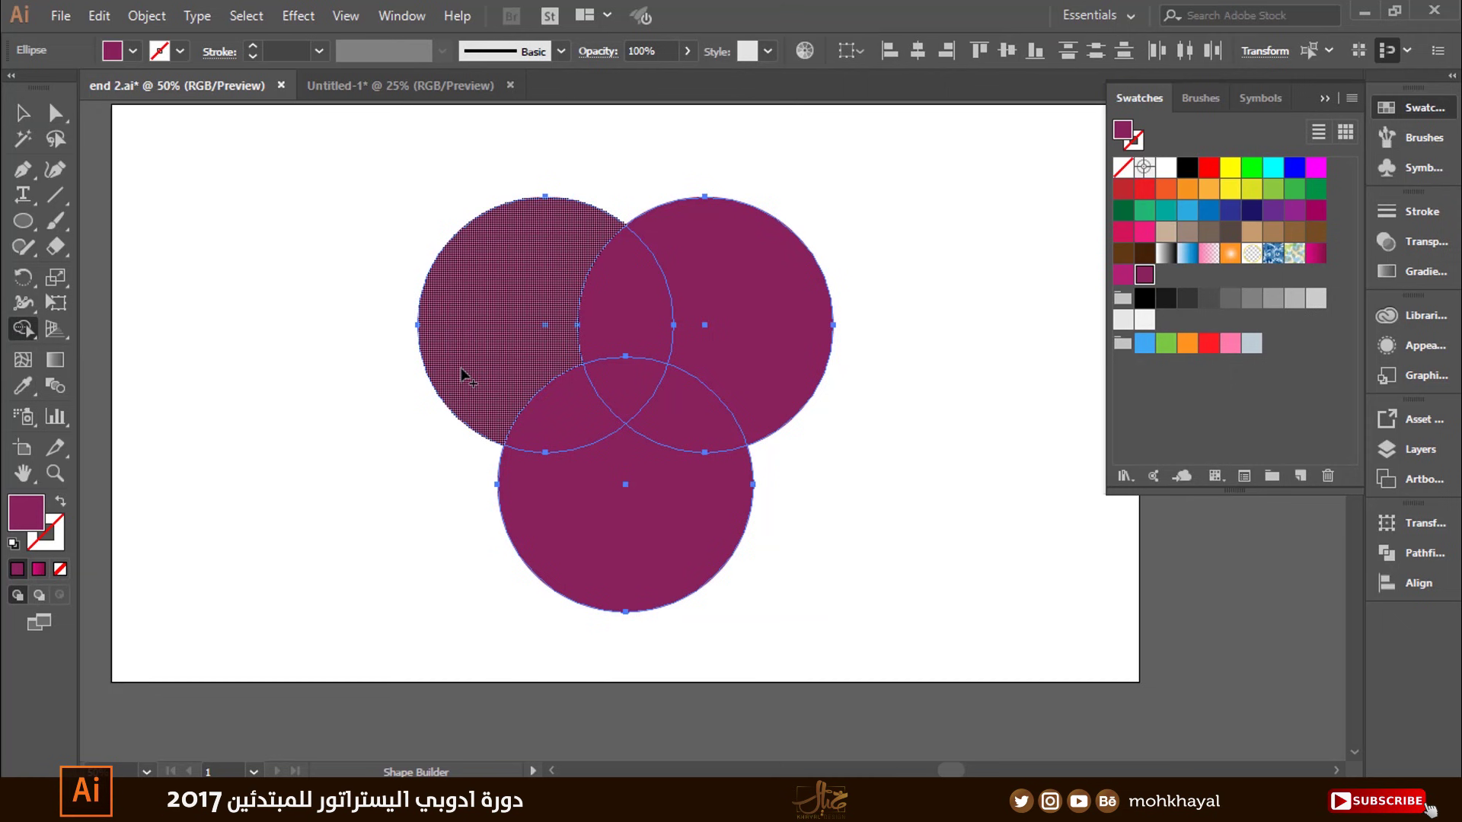
mouse_move(425, 428)
mouse_down()
mouse_move(444, 408)
mouse_move(431, 415)
mouse_up()
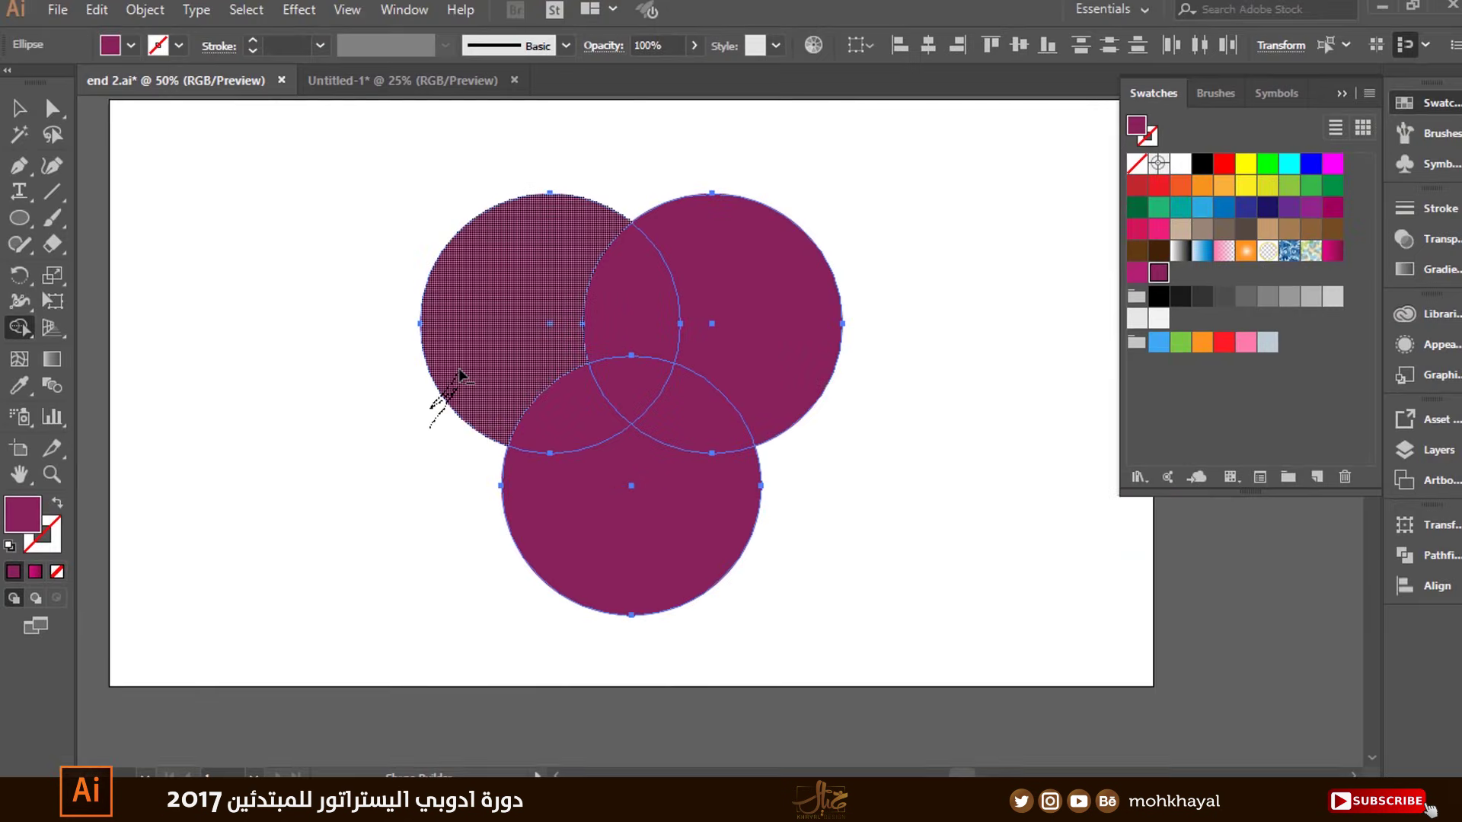
drag(458, 367, 464, 373)
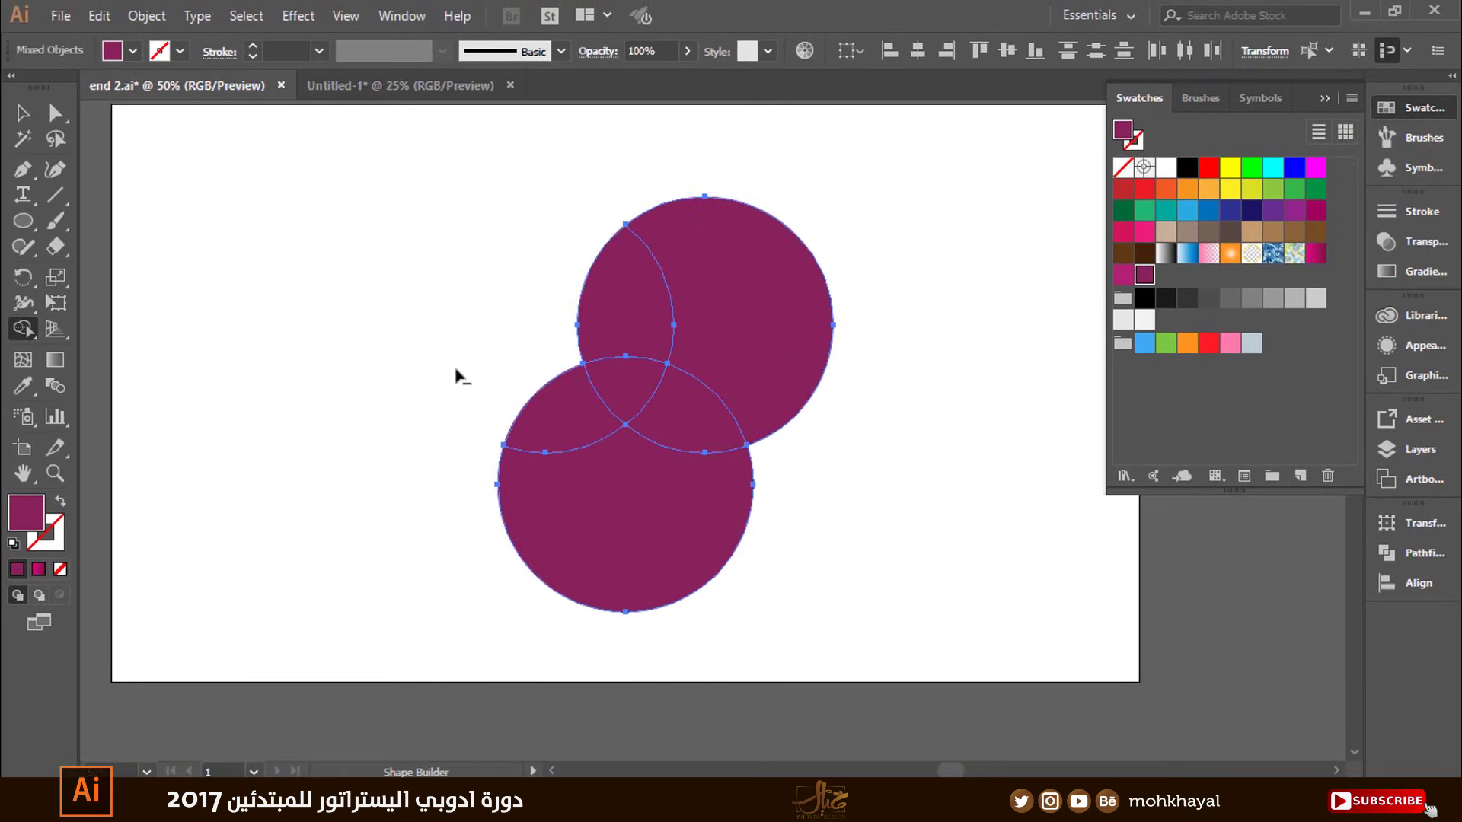
Delete the right and bottom circles' outer regions, leaving the purple trefoil, and deselect it
mouse_move(854, 289)
mouse_down()
mouse_move(795, 434)
mouse_move(623, 611)
mouse_up()
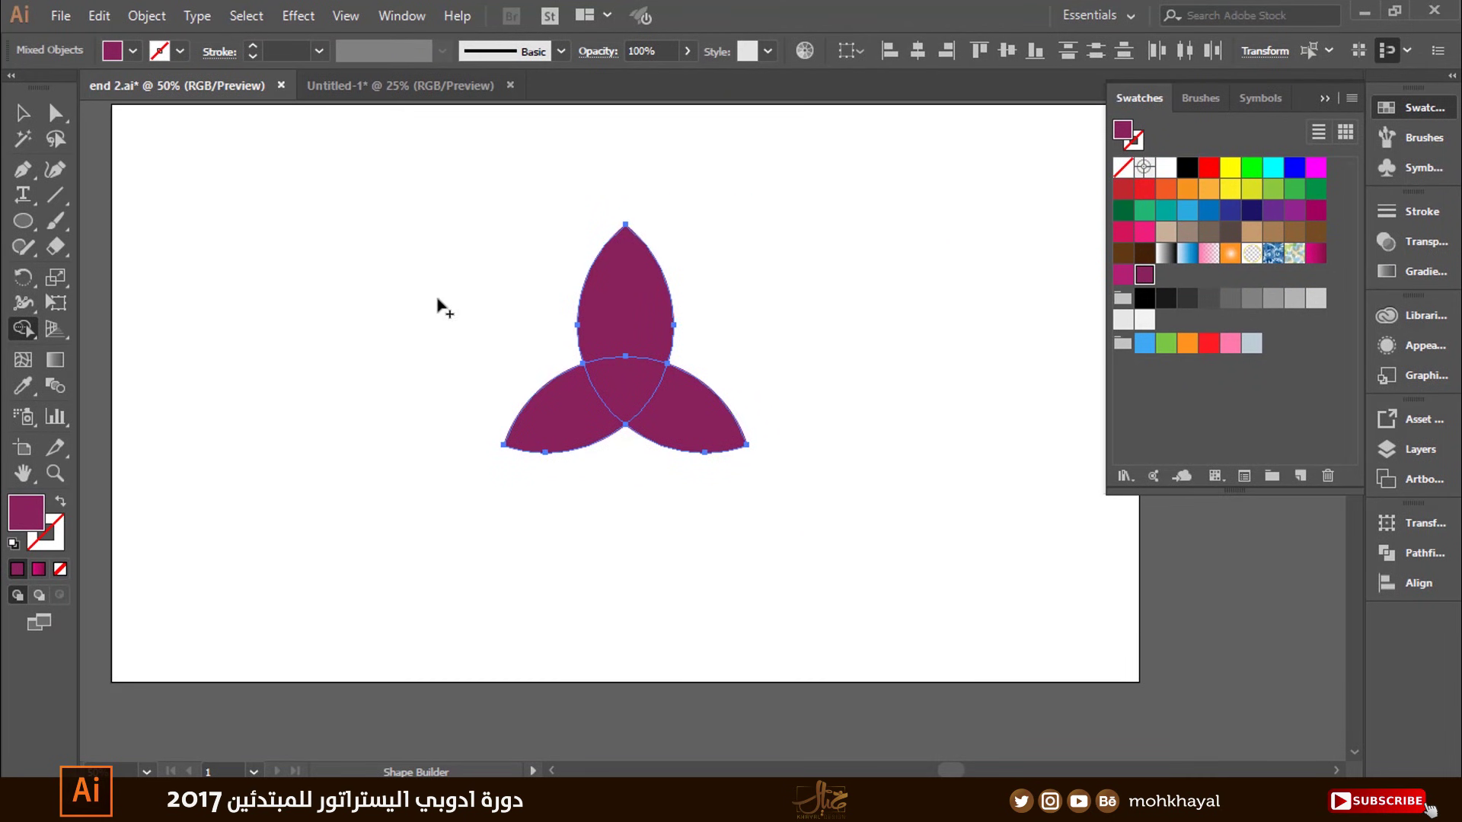
click(23, 113)
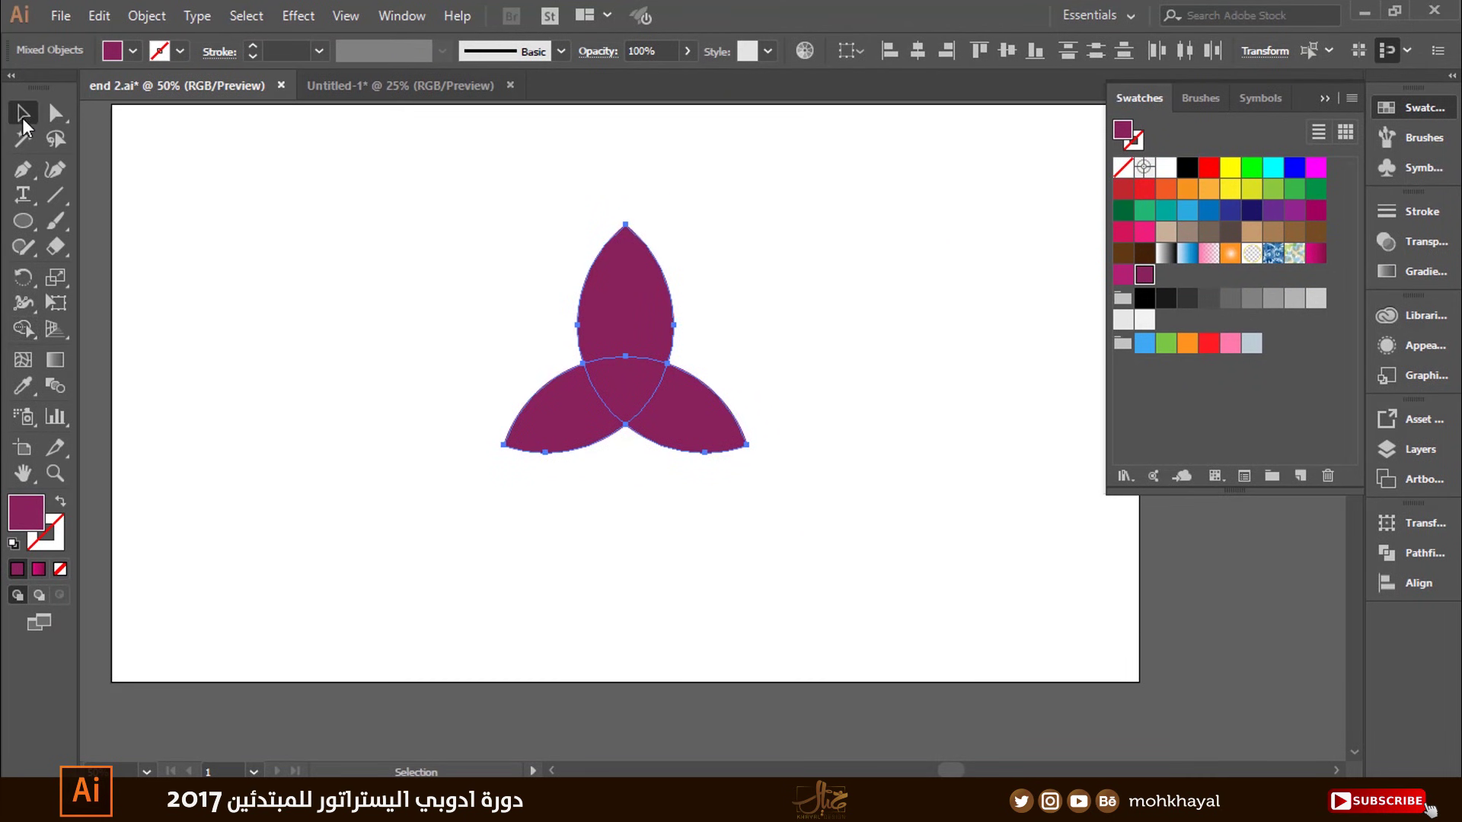
click(840, 381)
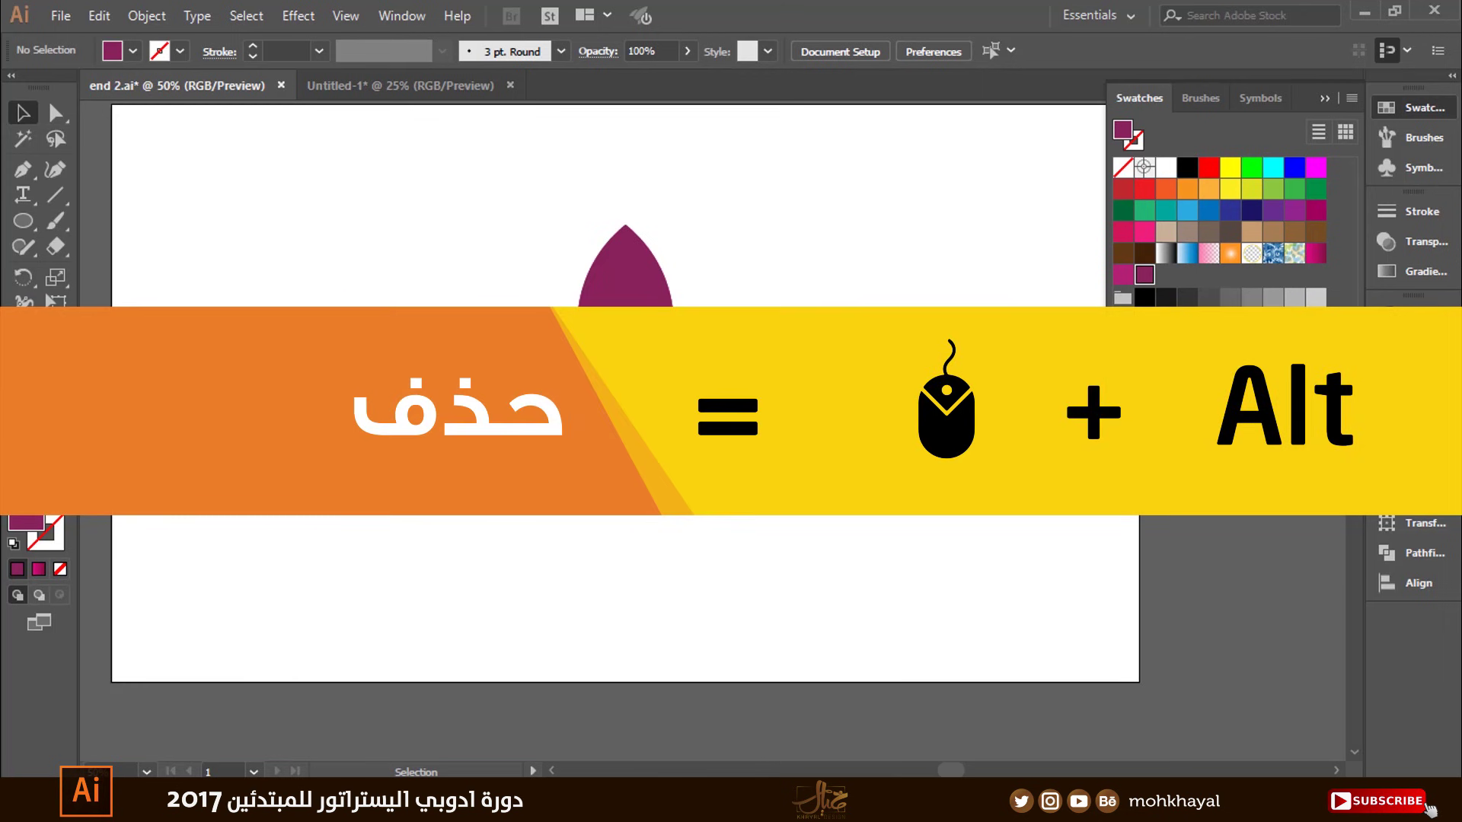
key(ctrl)
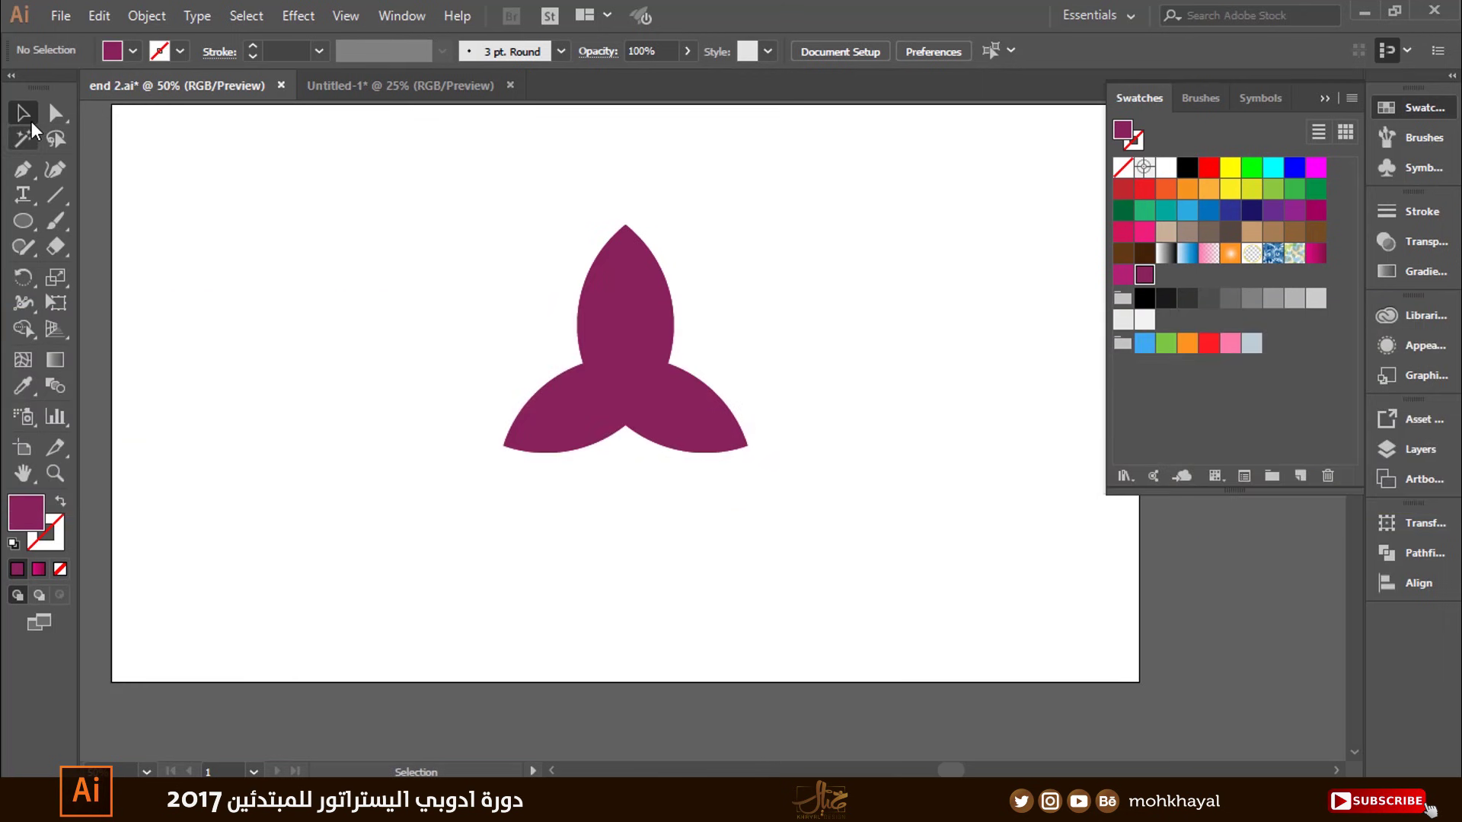
Select the three petal shapes and enlarge the trefoil around its centre
drag(404, 193, 903, 539)
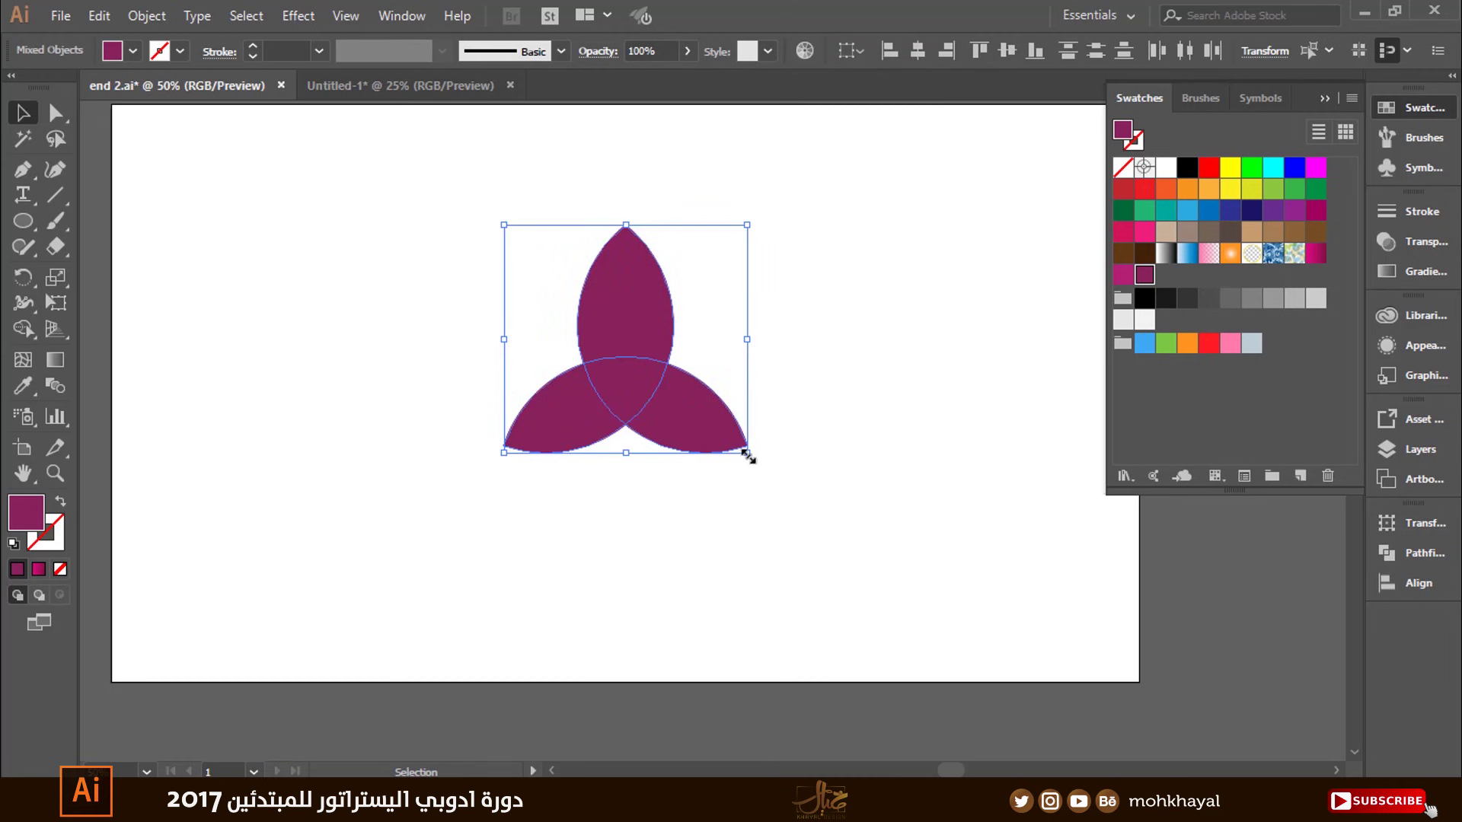
drag(747, 454, 831, 531)
key(space)
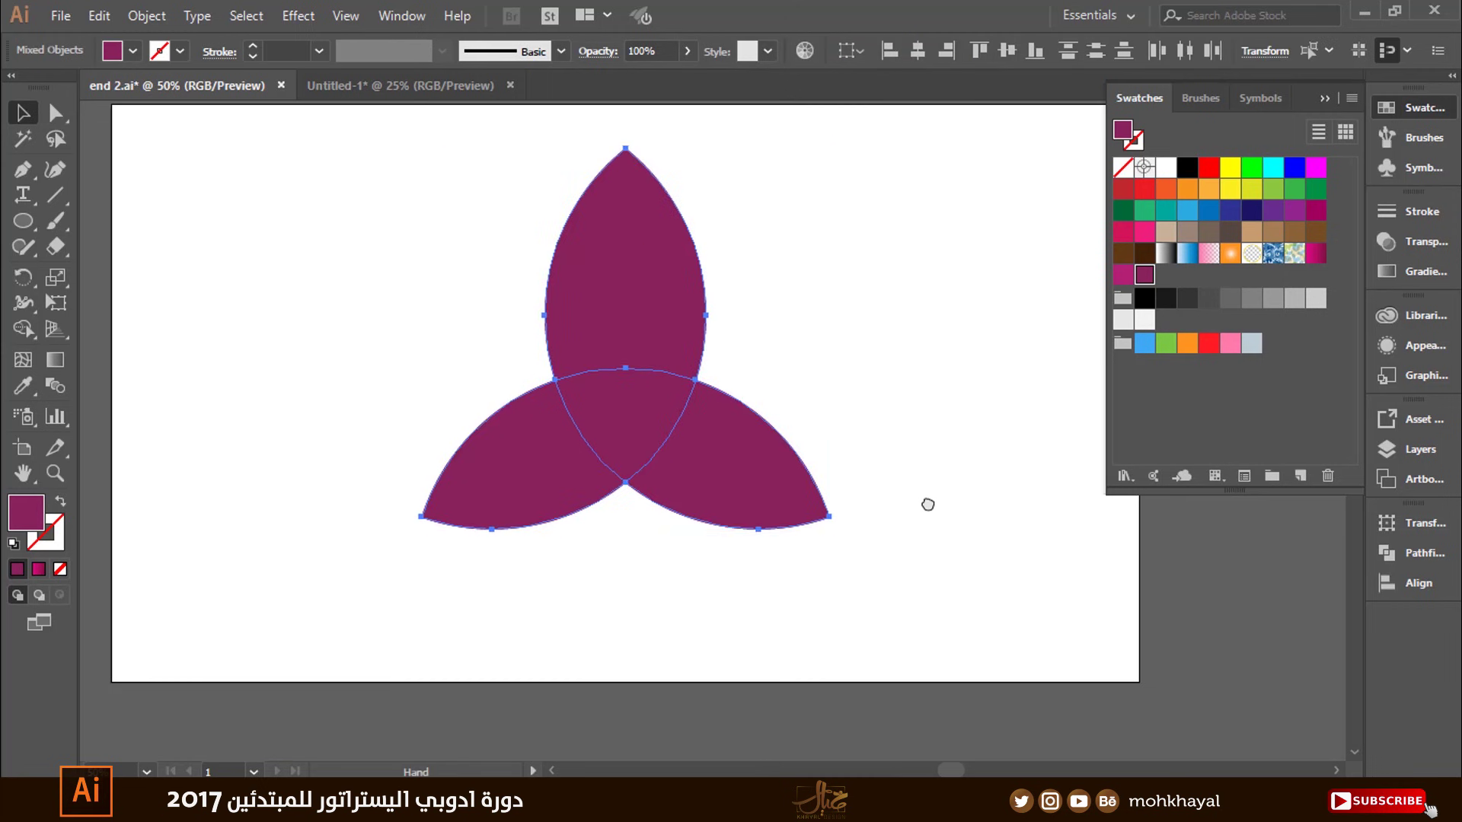
drag(928, 504, 930, 557)
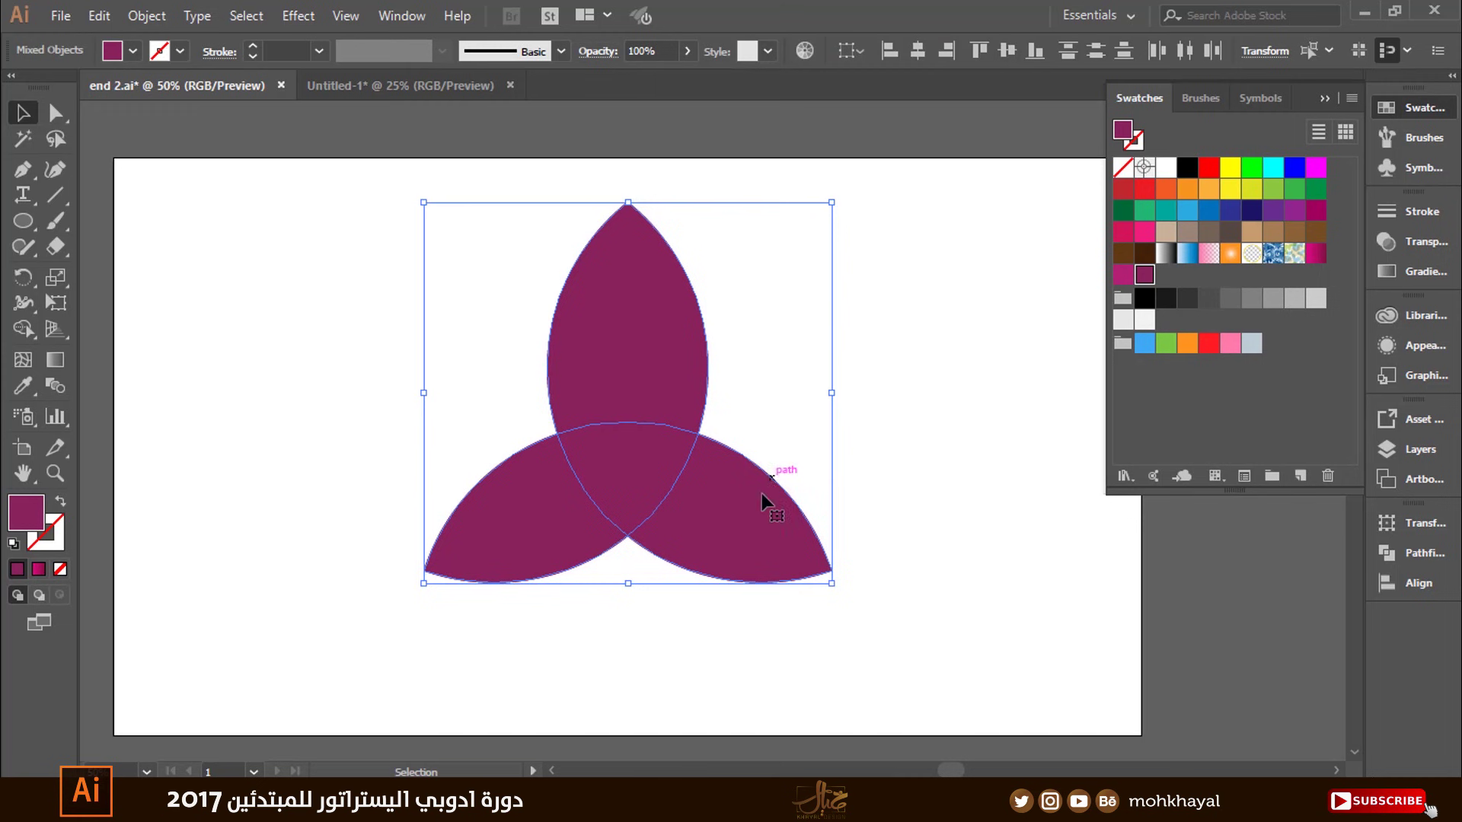
Swap the trefoil's fill and stroke and raise the stroke weight to 76 pt
click(61, 503)
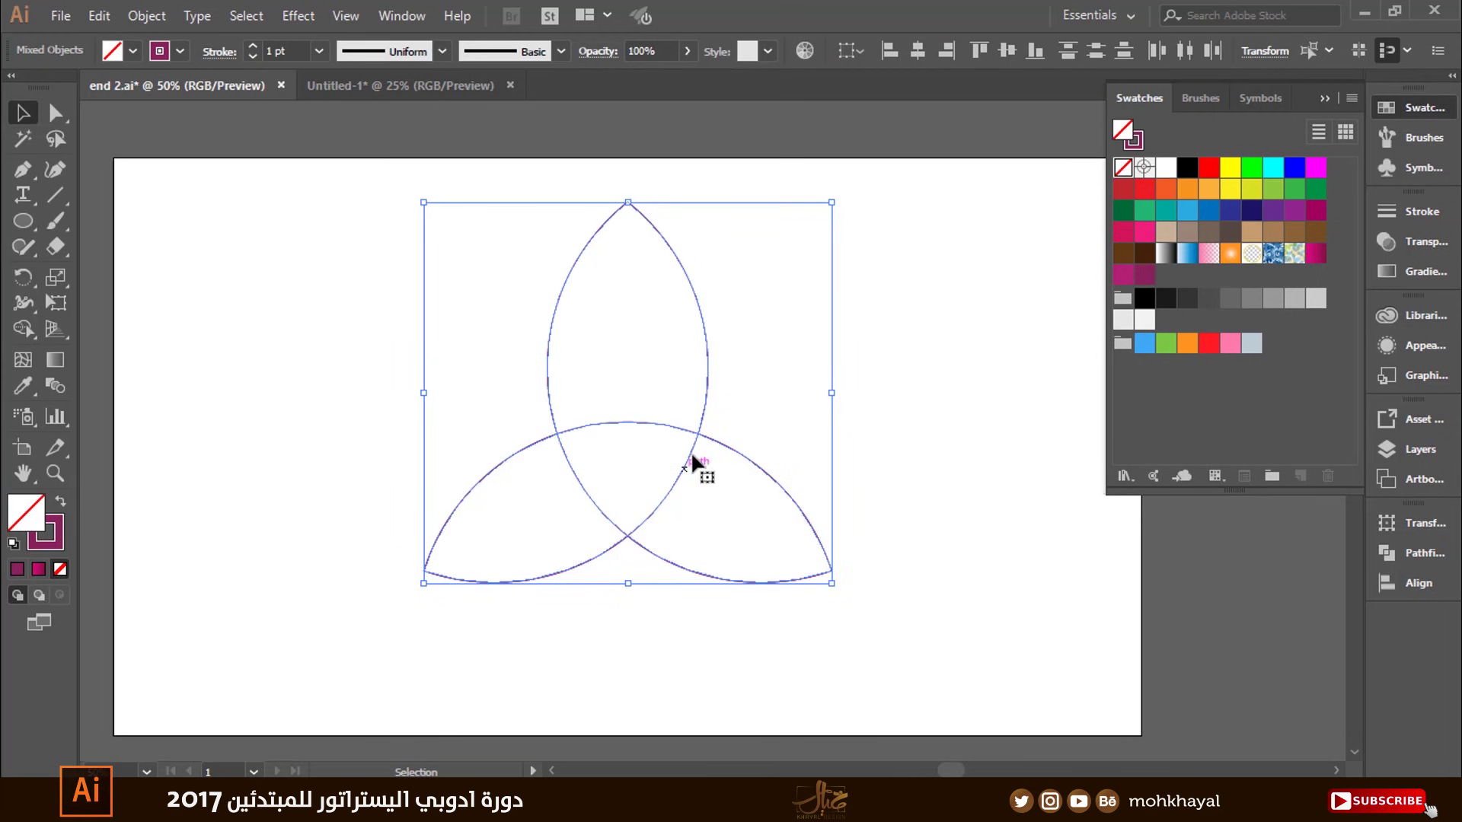
click(252, 47)
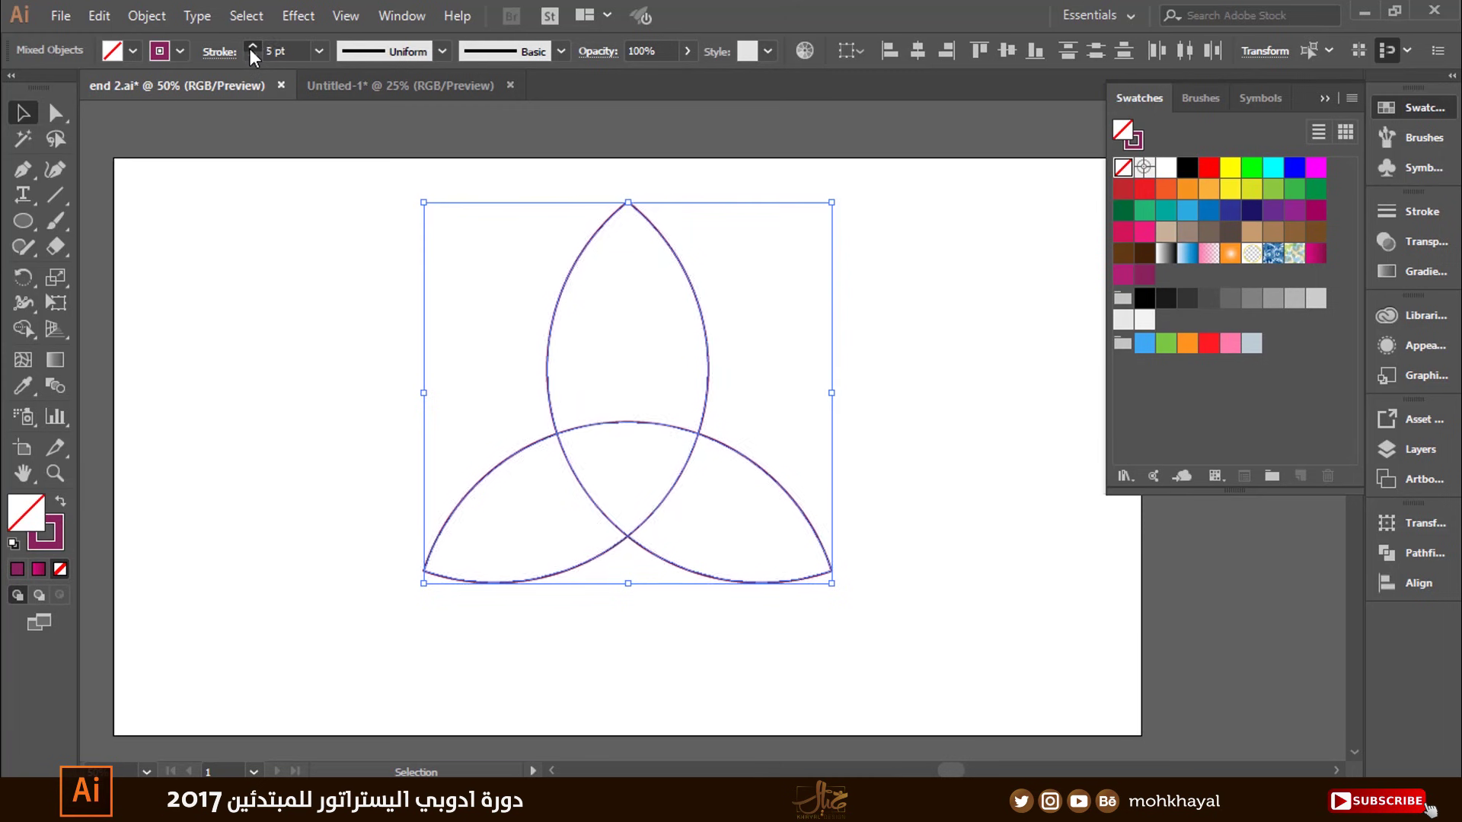
click(252, 47)
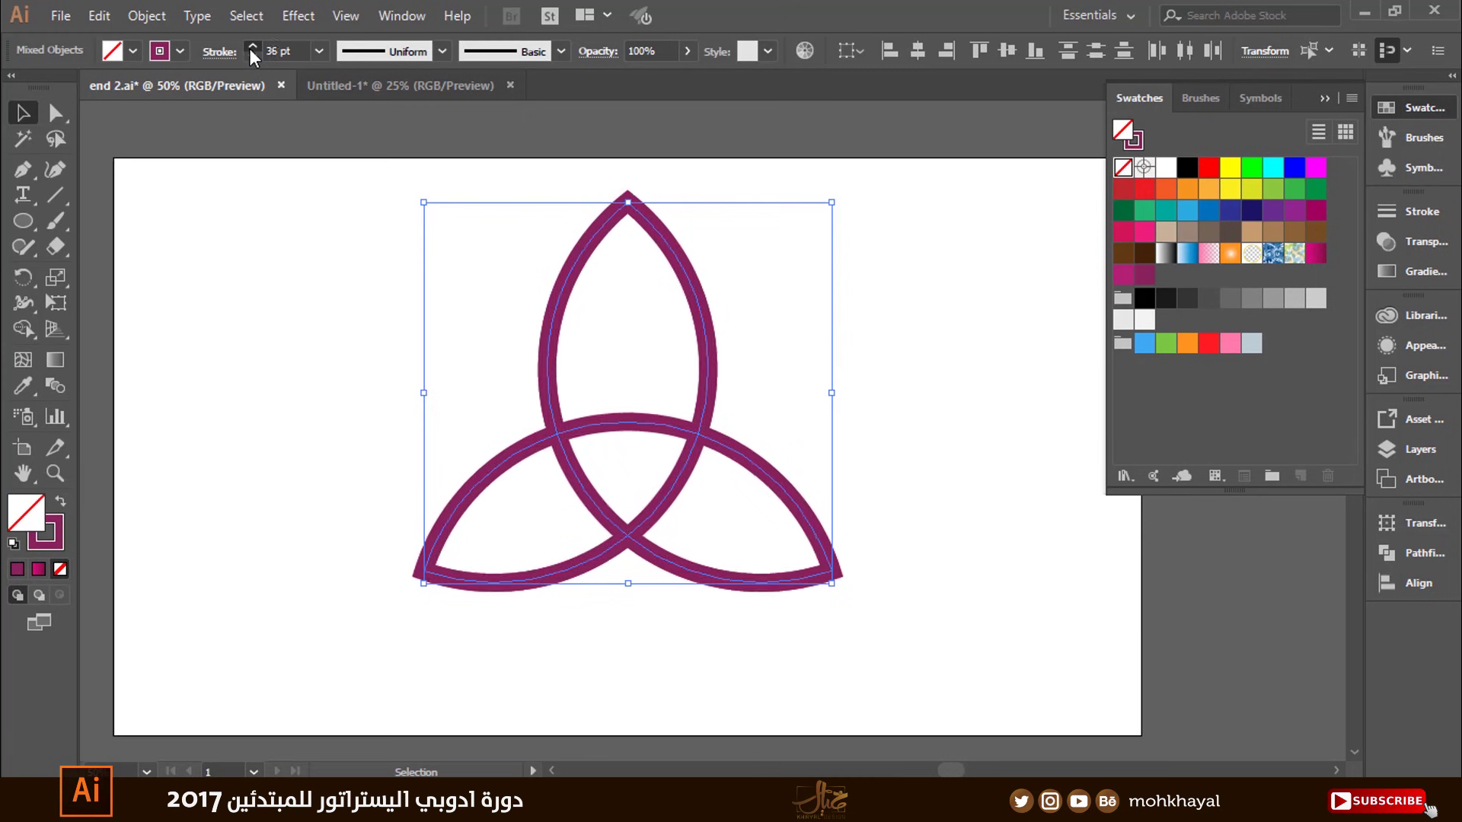
click(252, 47)
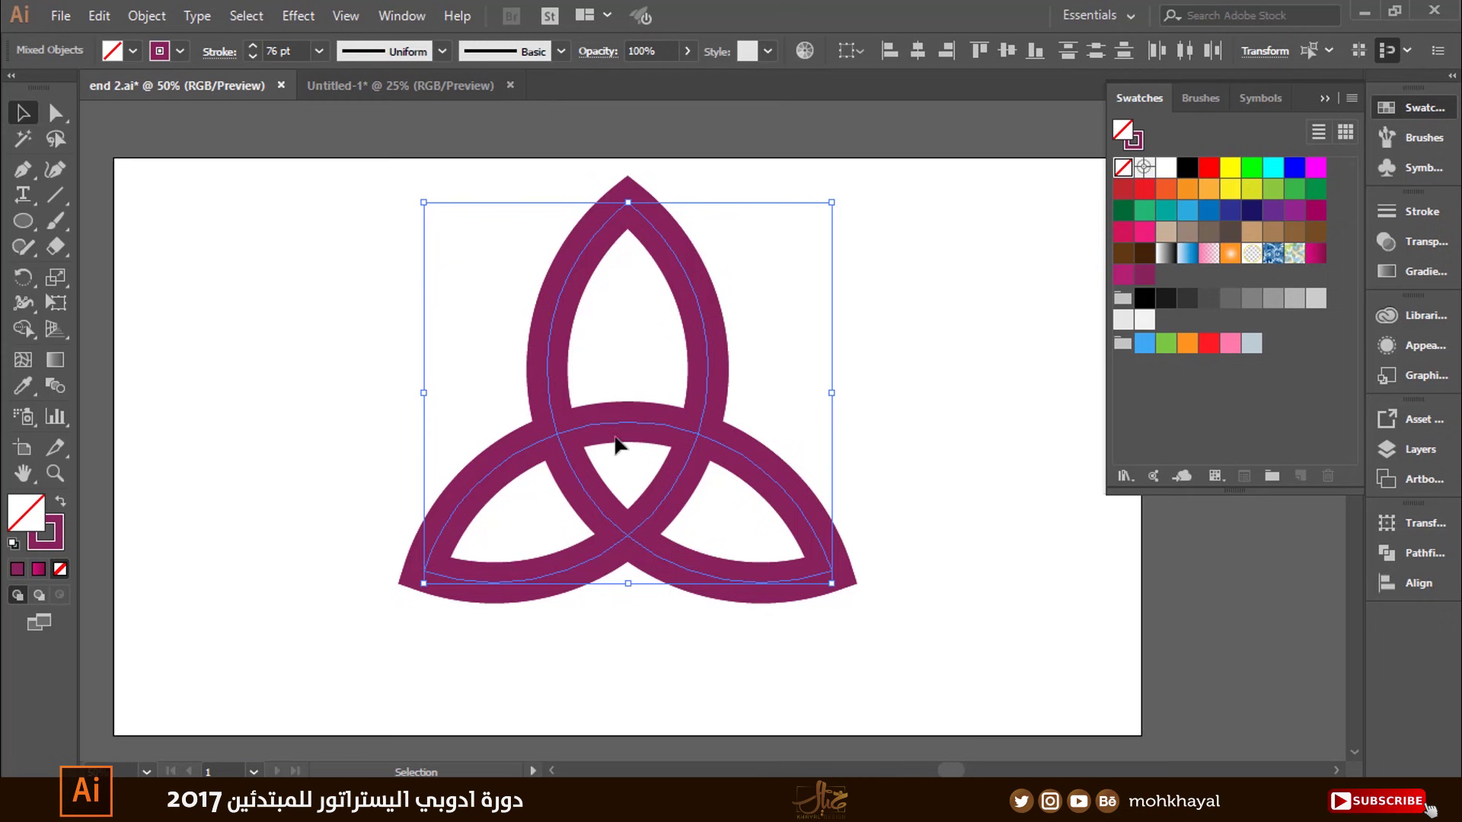
Expand the trefoil outline's fill and stroke via Object > Expand, then select the result
click(147, 15)
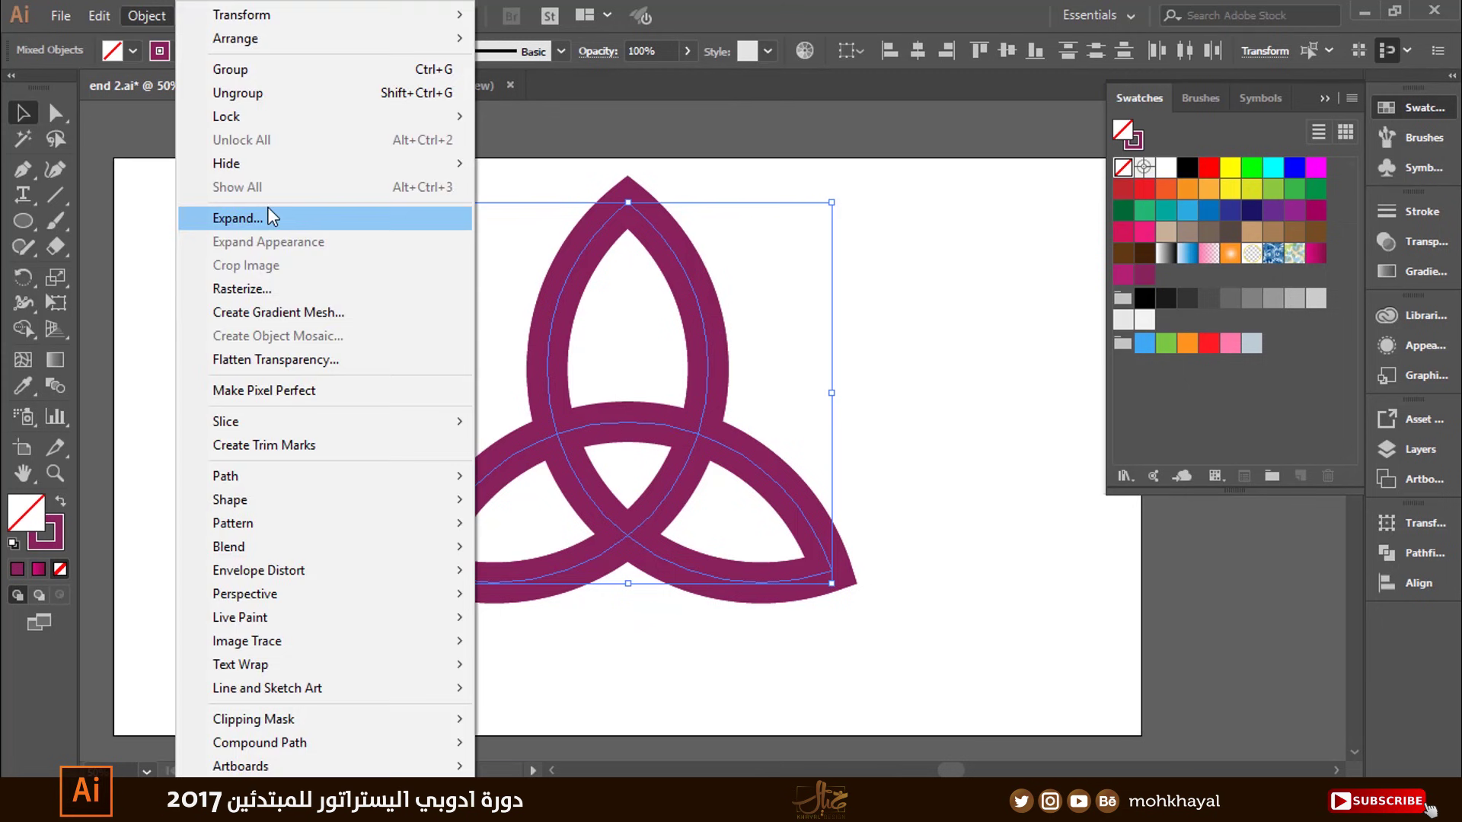
click(287, 219)
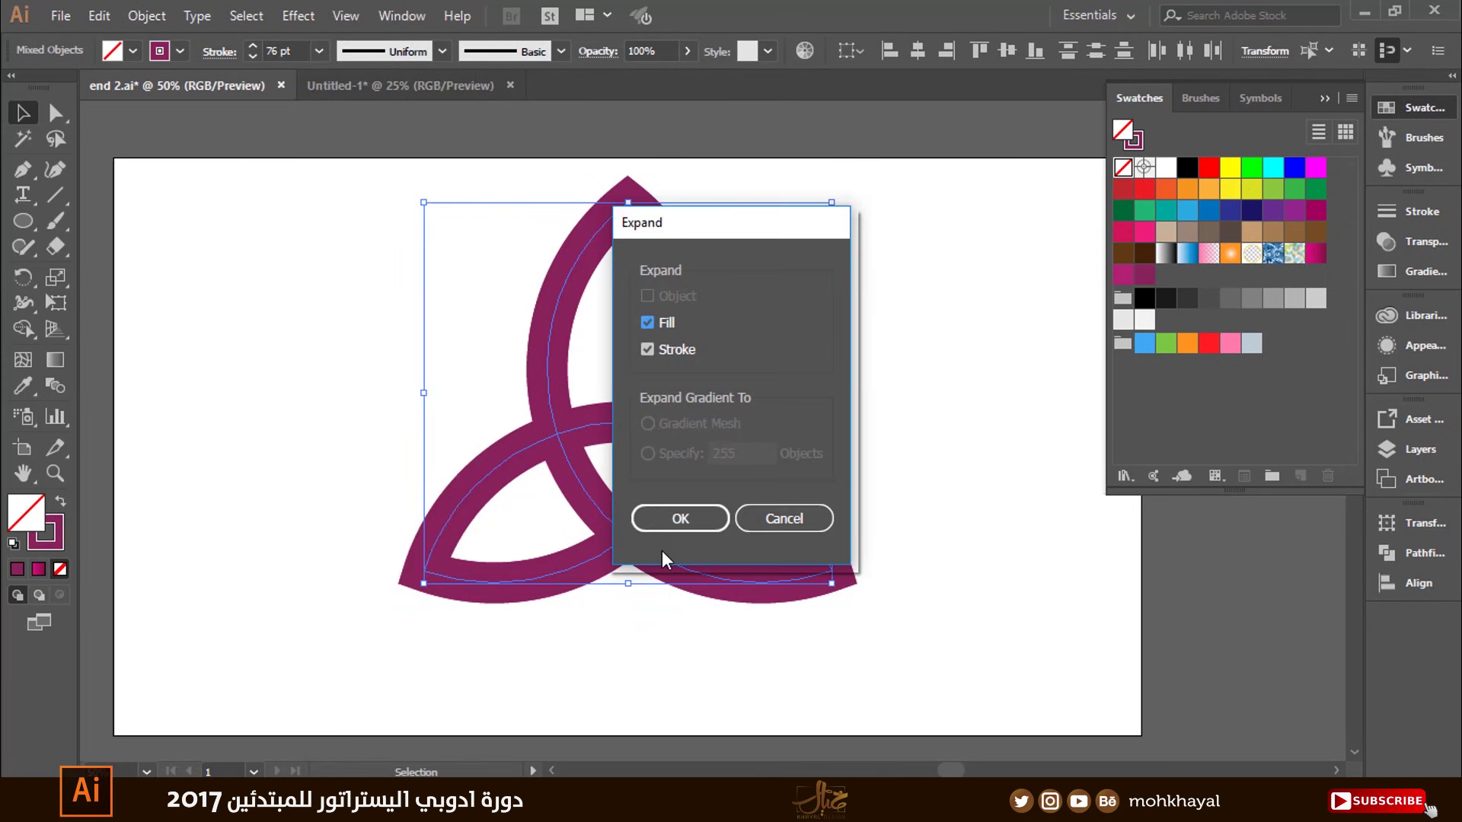
click(682, 519)
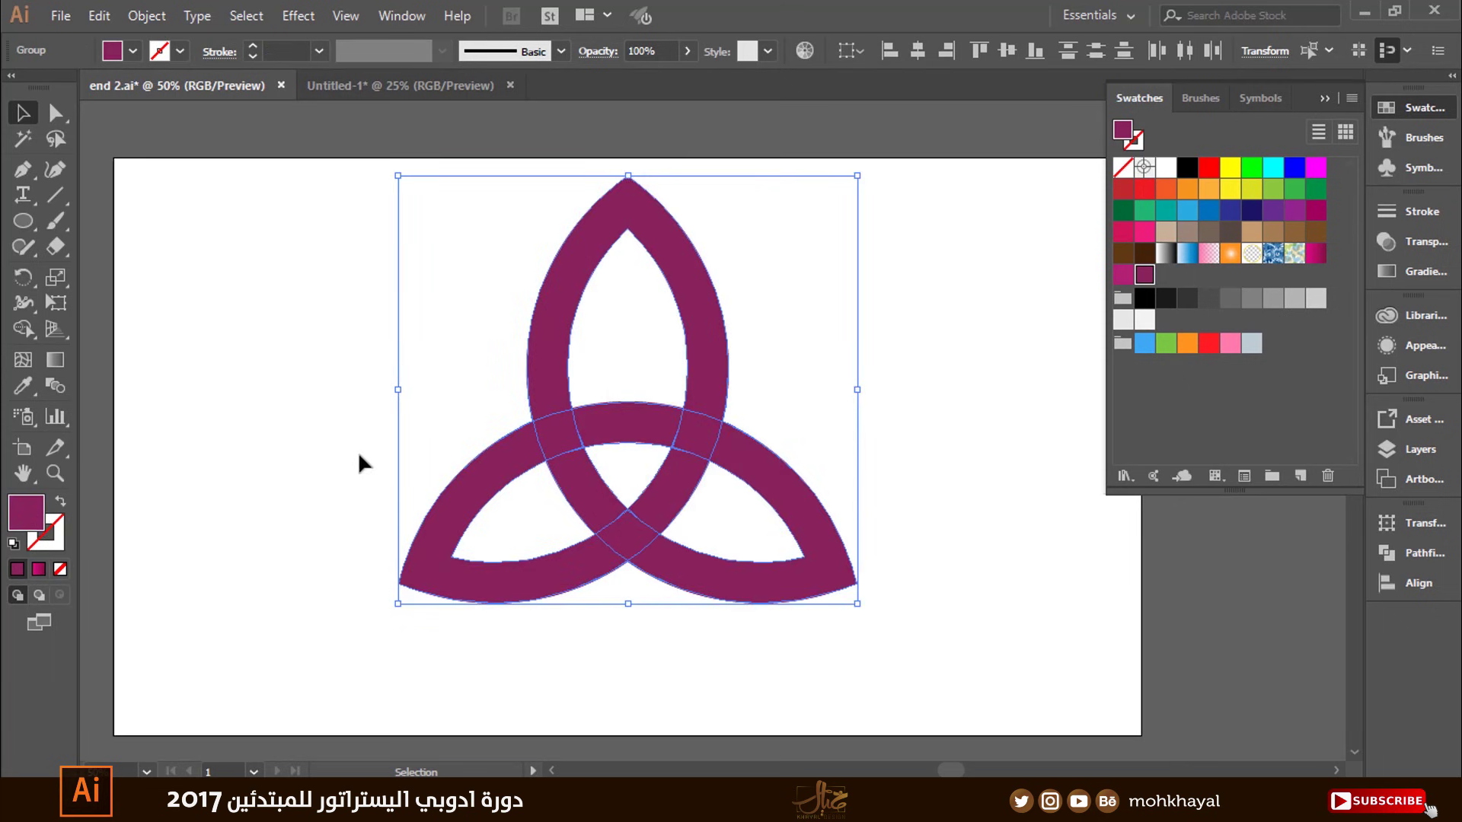
drag(292, 249, 925, 668)
Merge the knot's top loop pieces into one green shape with Shape Builder
click(1144, 218)
key(ctrl+z)
click(22, 333)
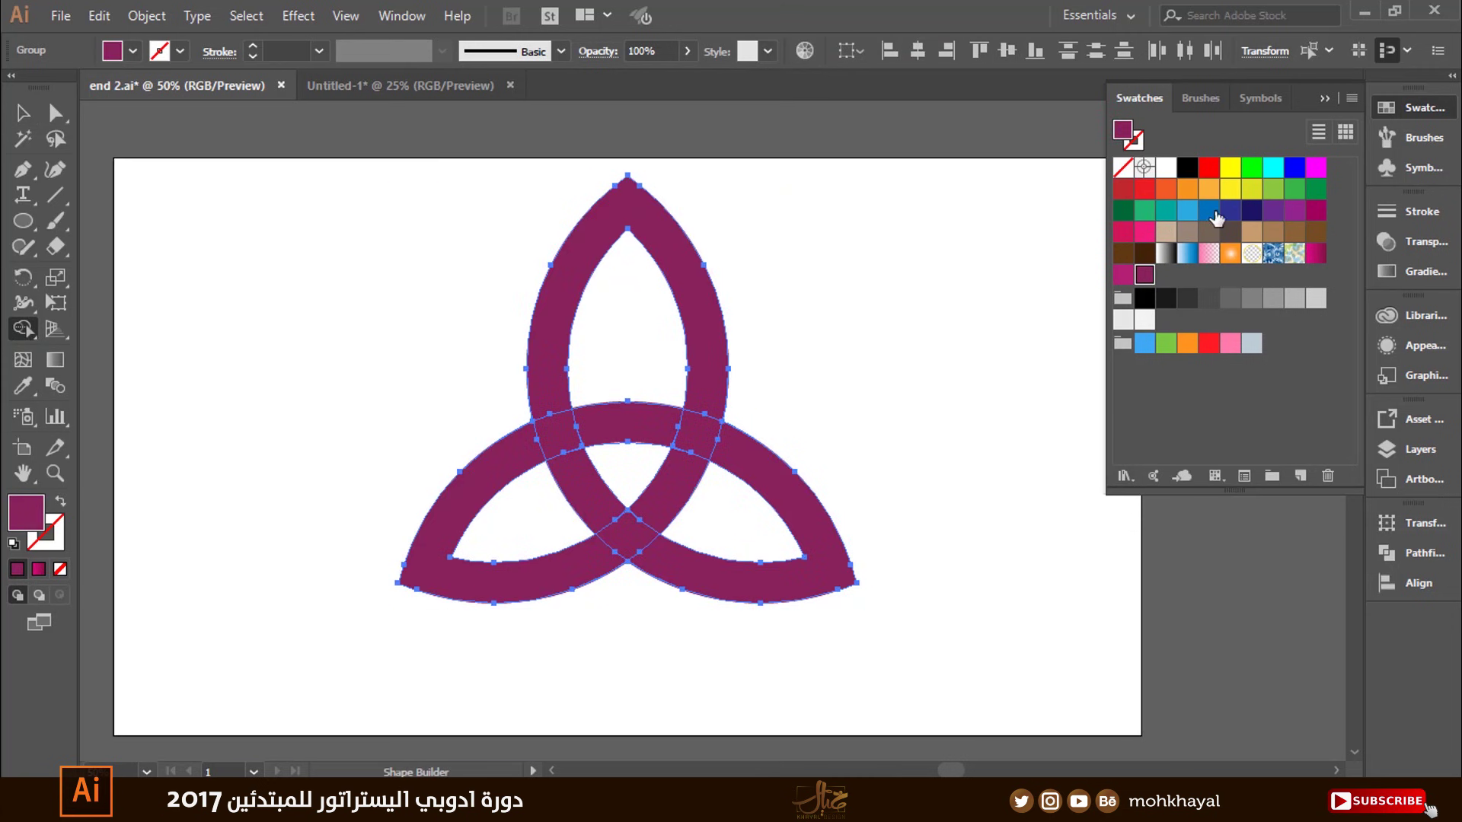
click(1150, 212)
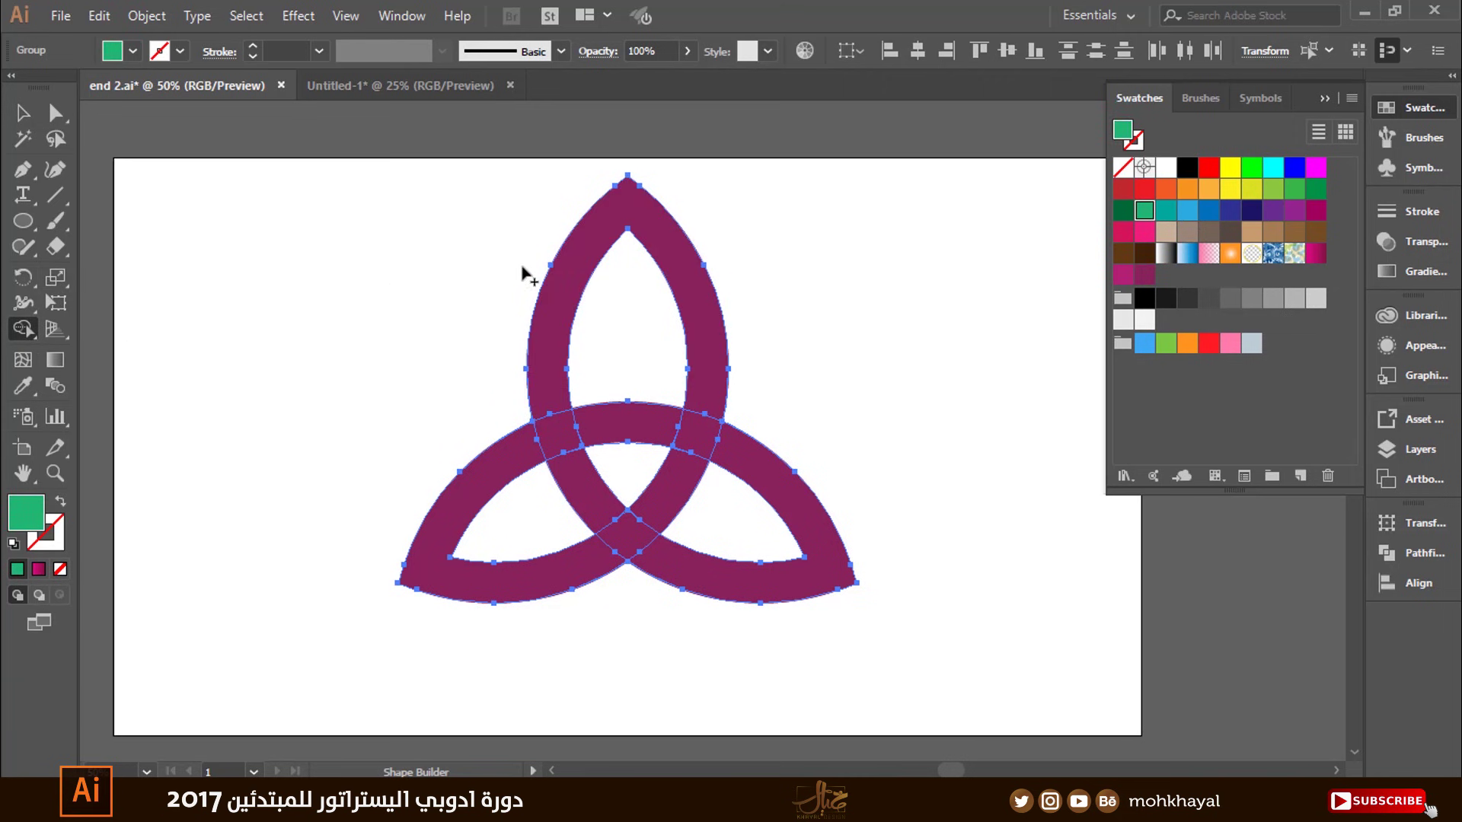
mouse_move(609, 215)
mouse_down()
mouse_move(693, 440)
mouse_move(654, 506)
mouse_up()
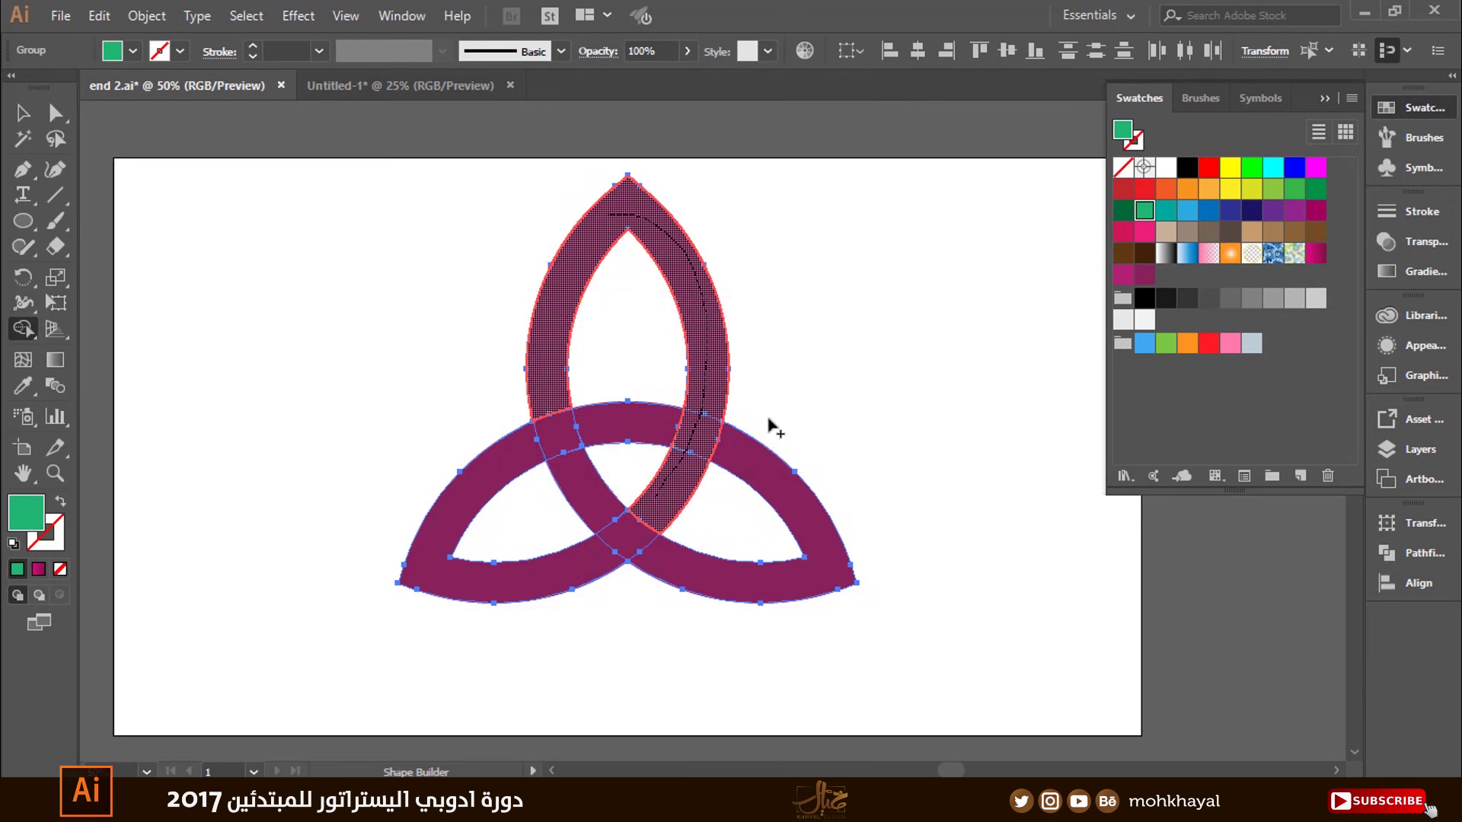
Select all the artwork and merge the lower-left loop's pieces into one blue shape
key(v)
click(937, 399)
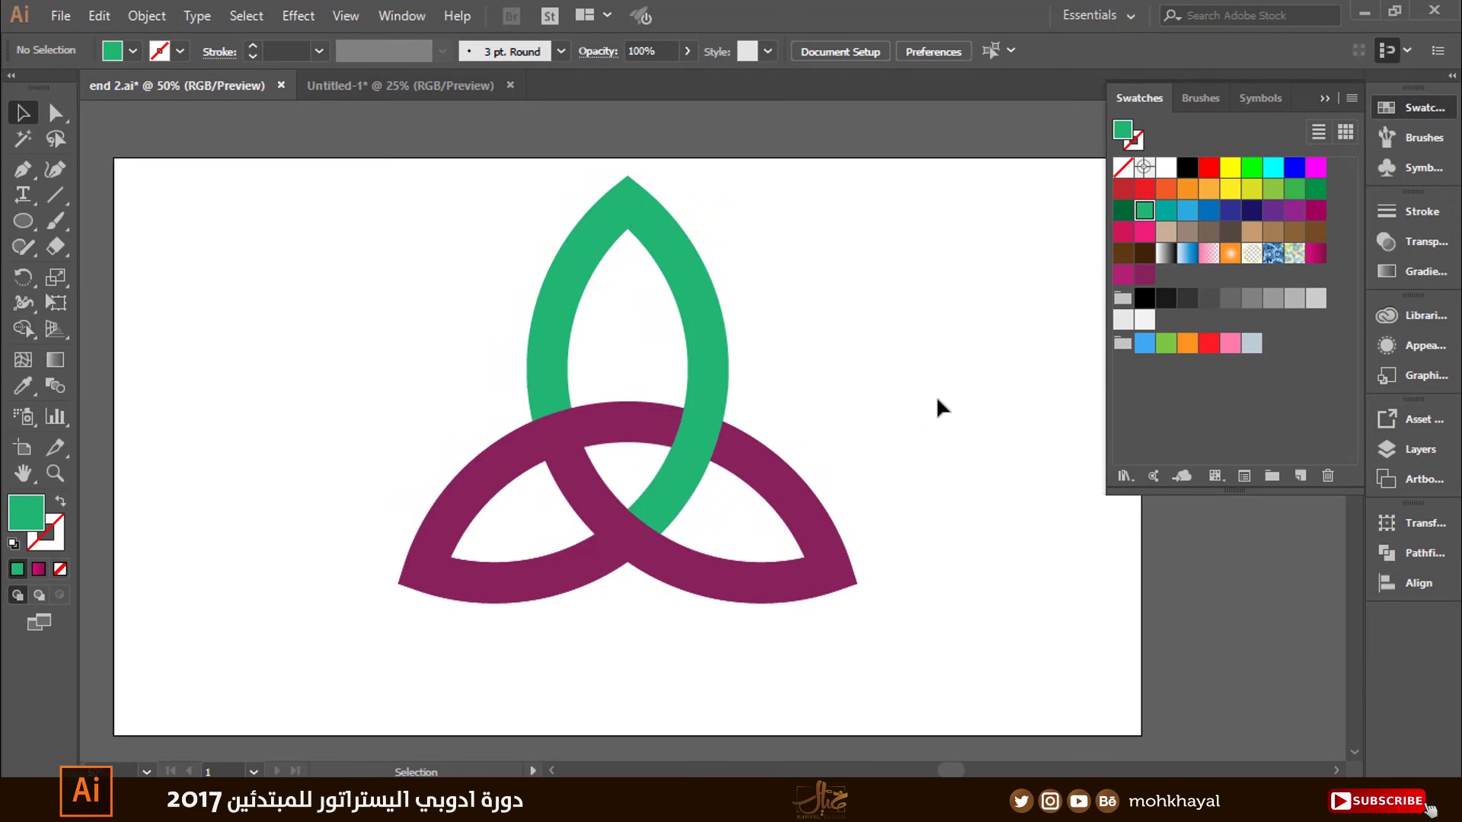
key(ctrl+a)
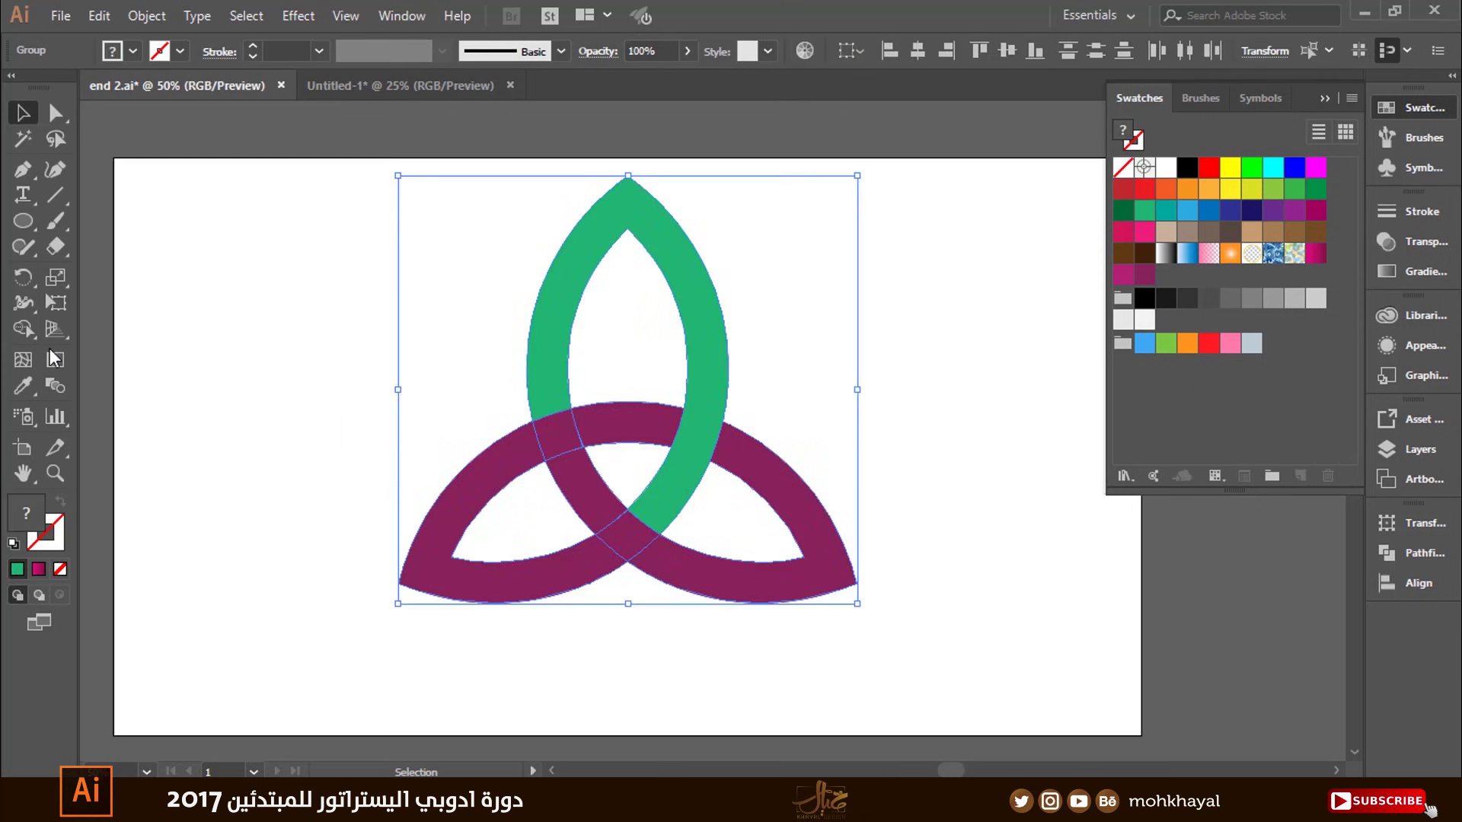
click(23, 329)
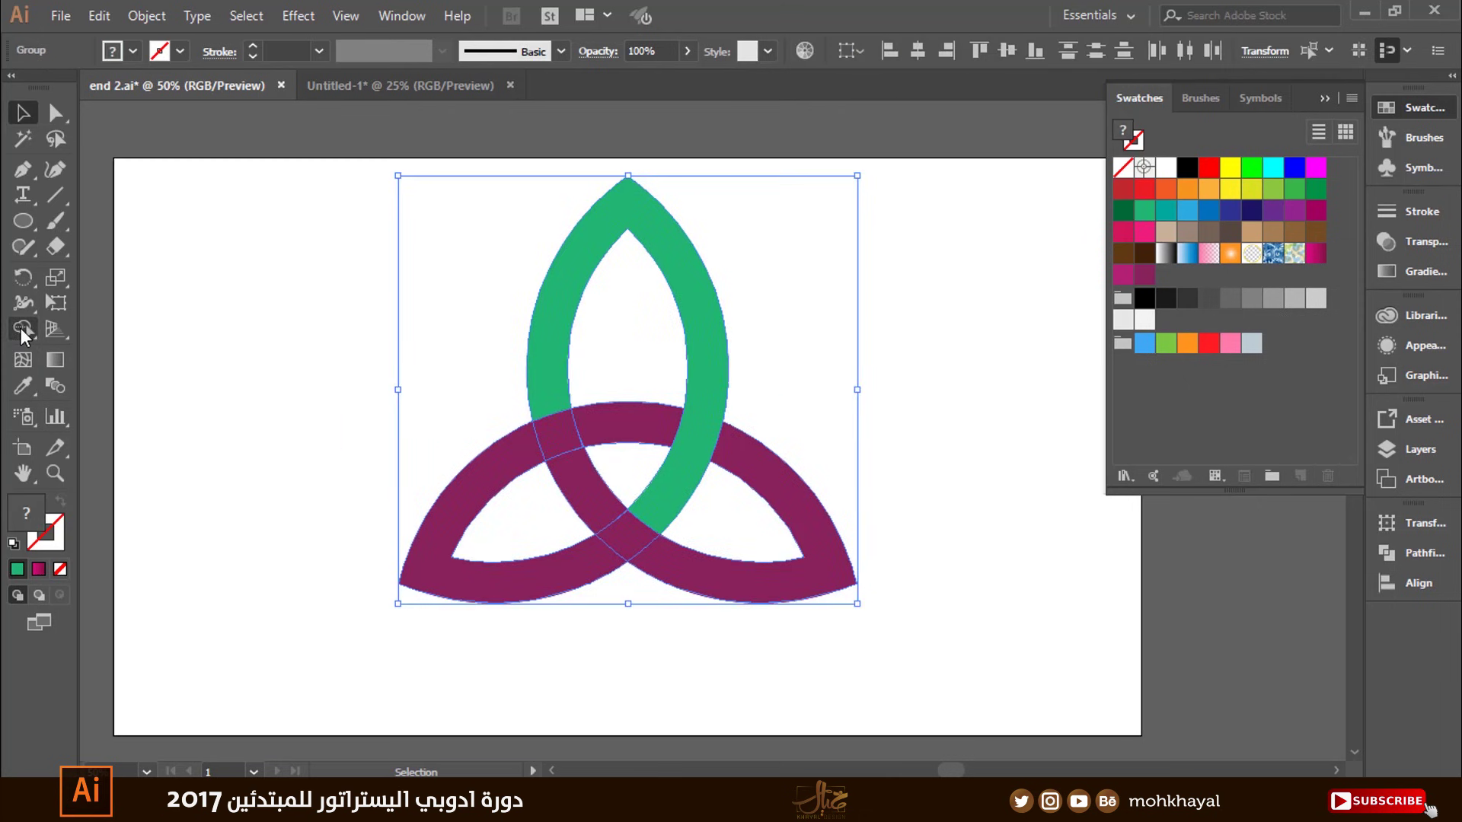
click(1187, 210)
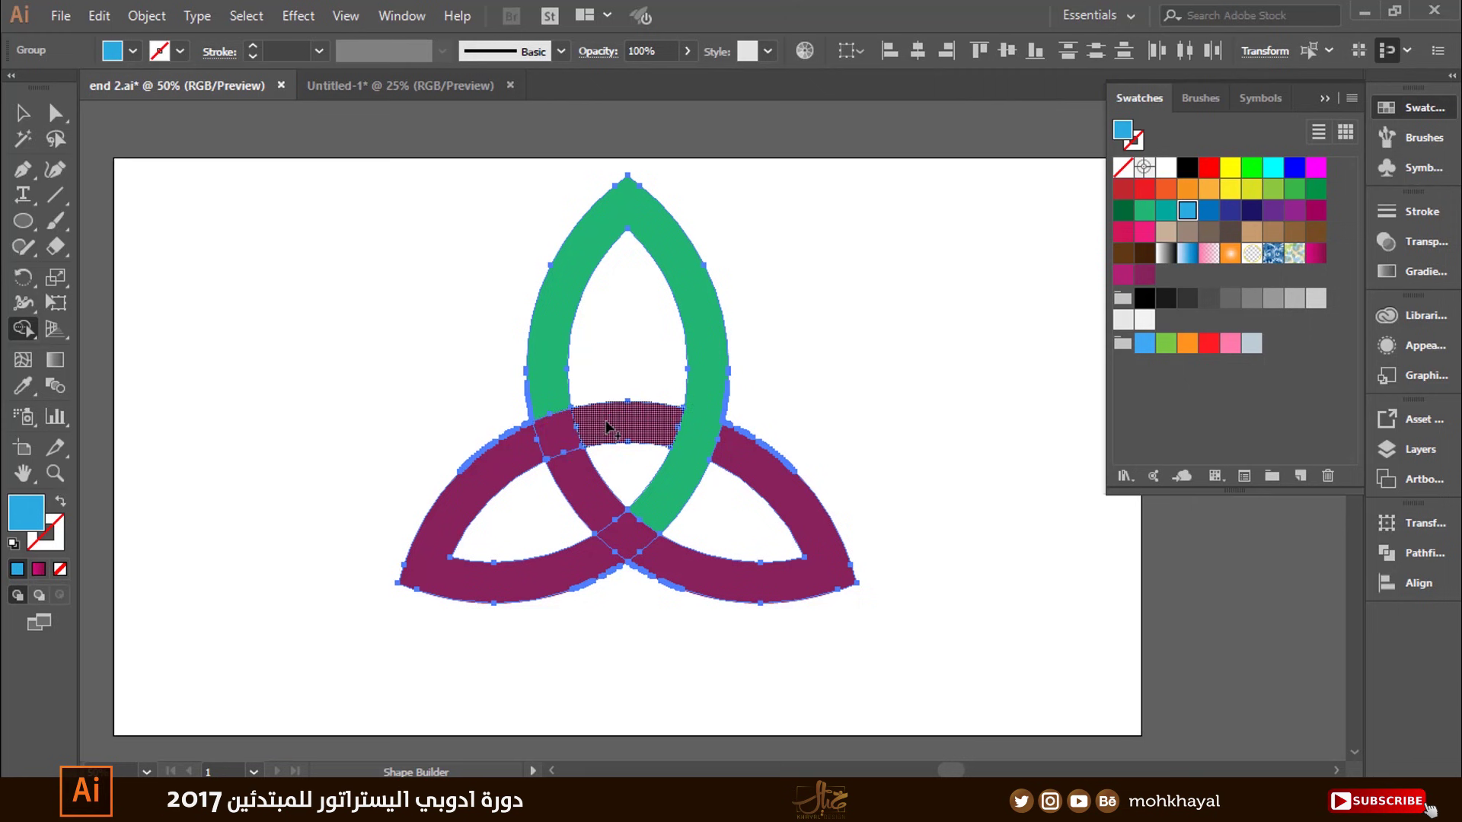
mouse_move(605, 421)
mouse_down()
mouse_move(440, 558)
mouse_move(350, 718)
mouse_up()
Undo an accidental Shape Builder deletion of the purple right loop and reselect the knot group
key(v)
click(979, 482)
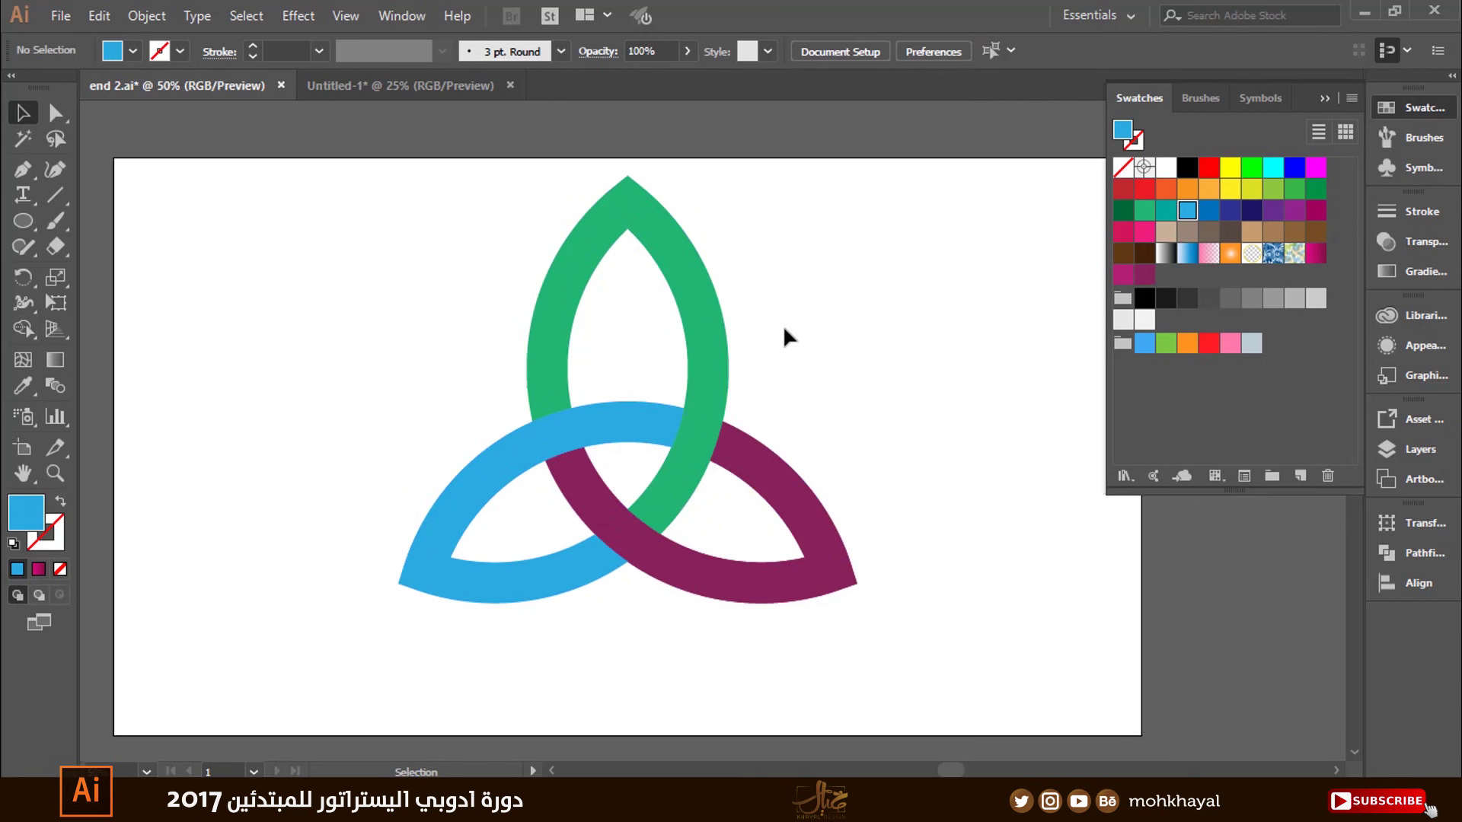
click(722, 320)
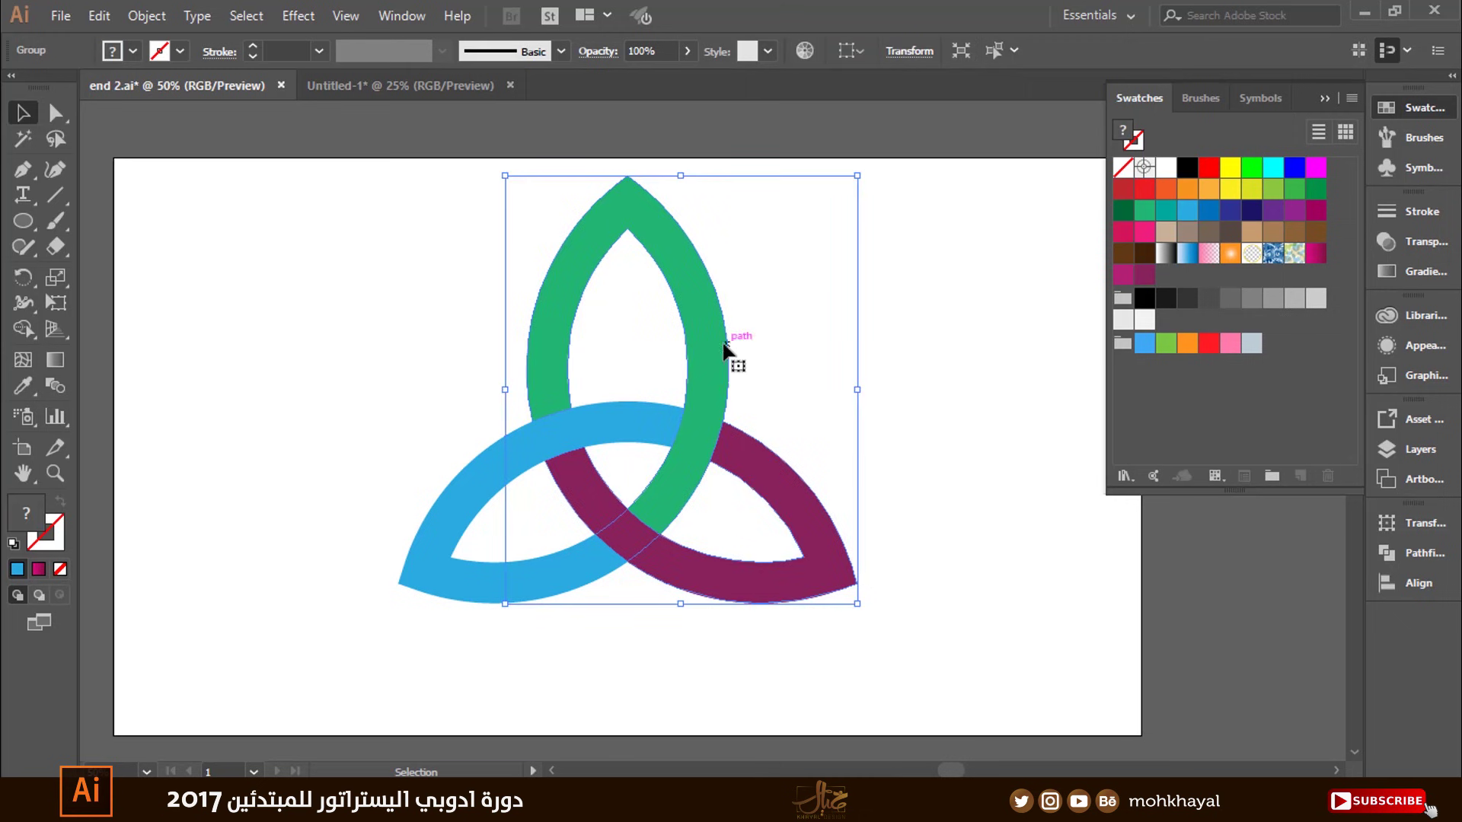
drag(874, 267, 360, 615)
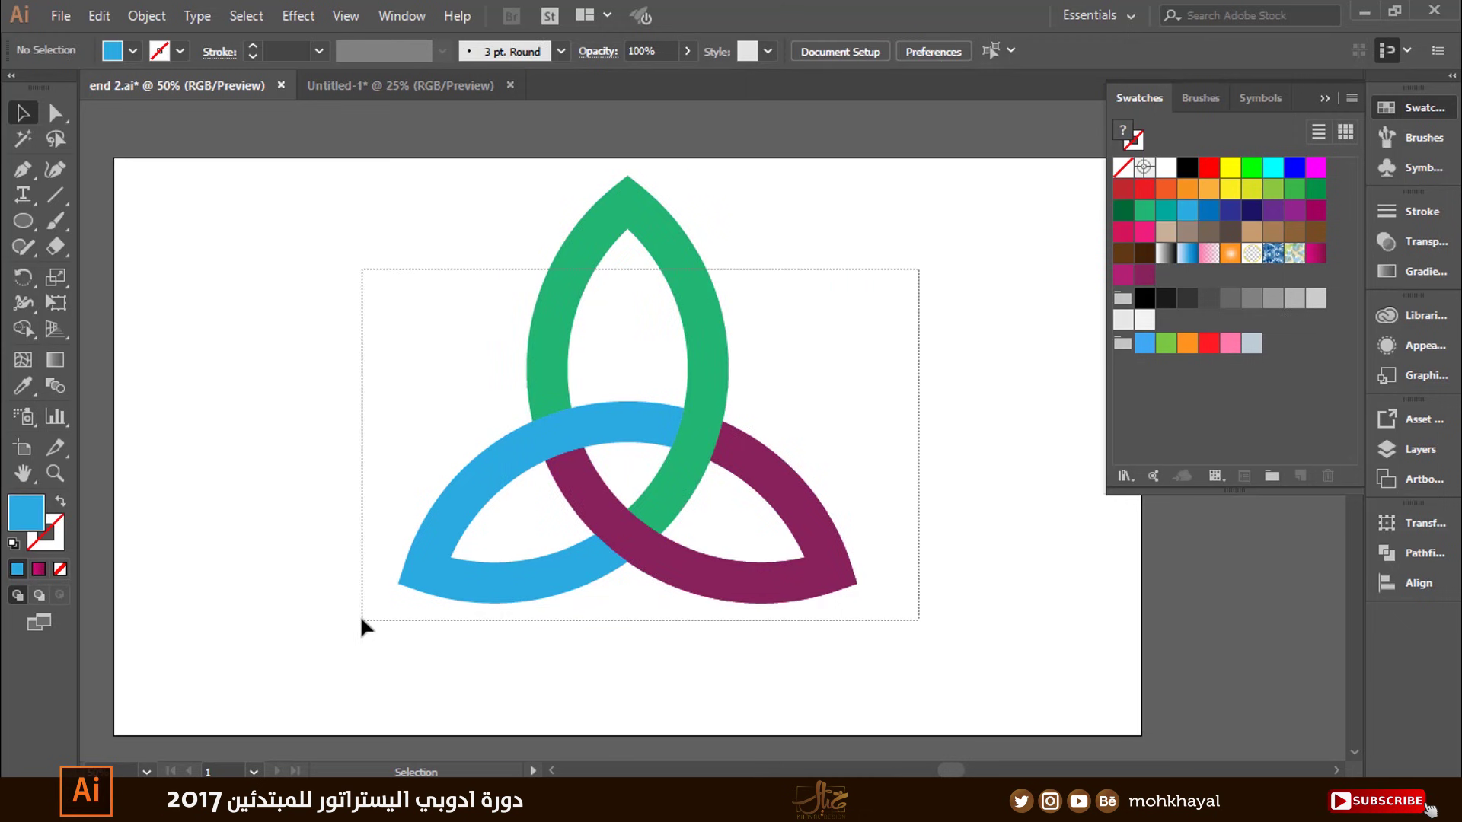
click(29, 329)
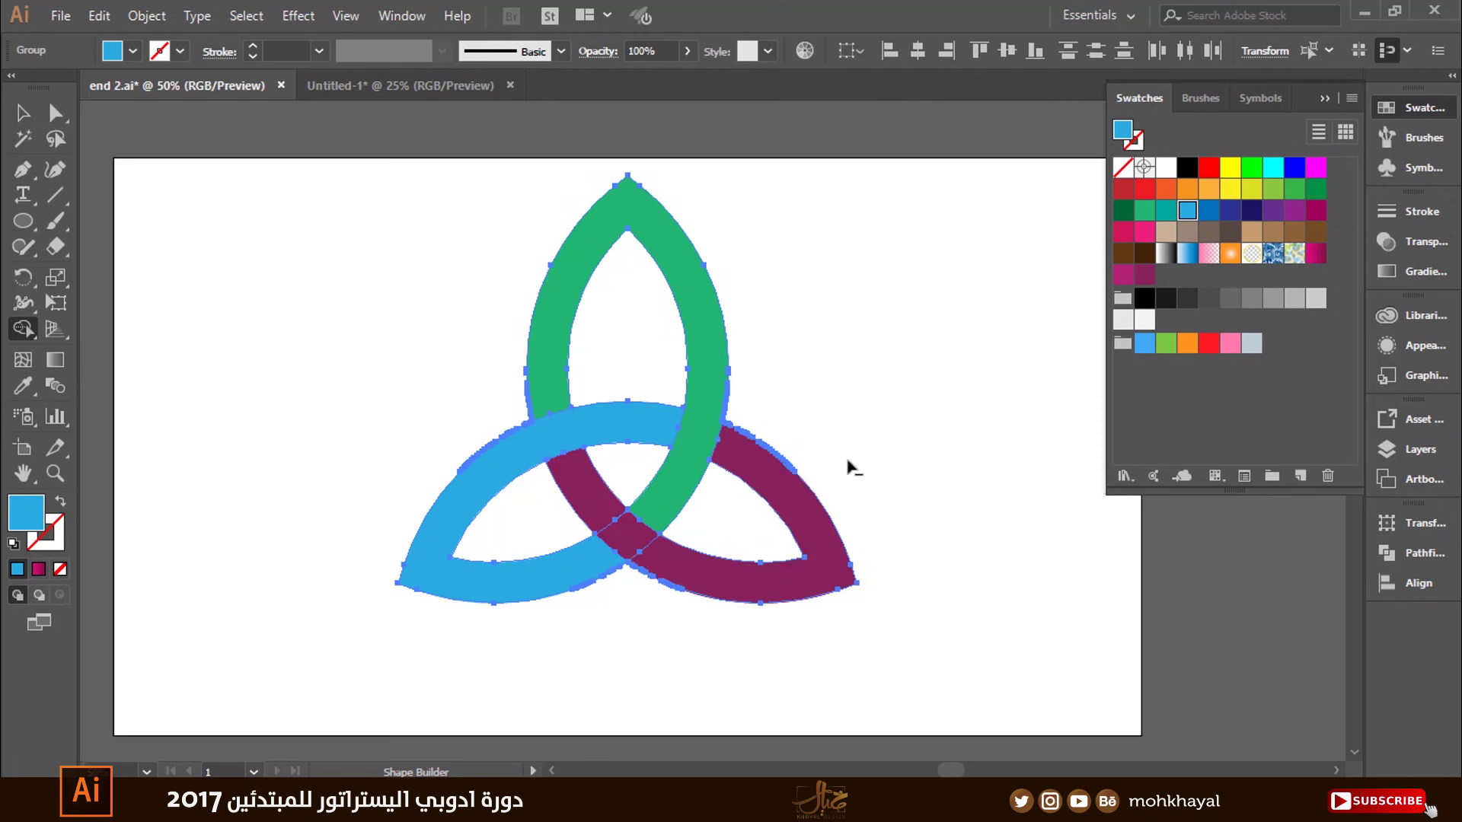
drag(855, 454, 653, 693)
key(v)
click(981, 571)
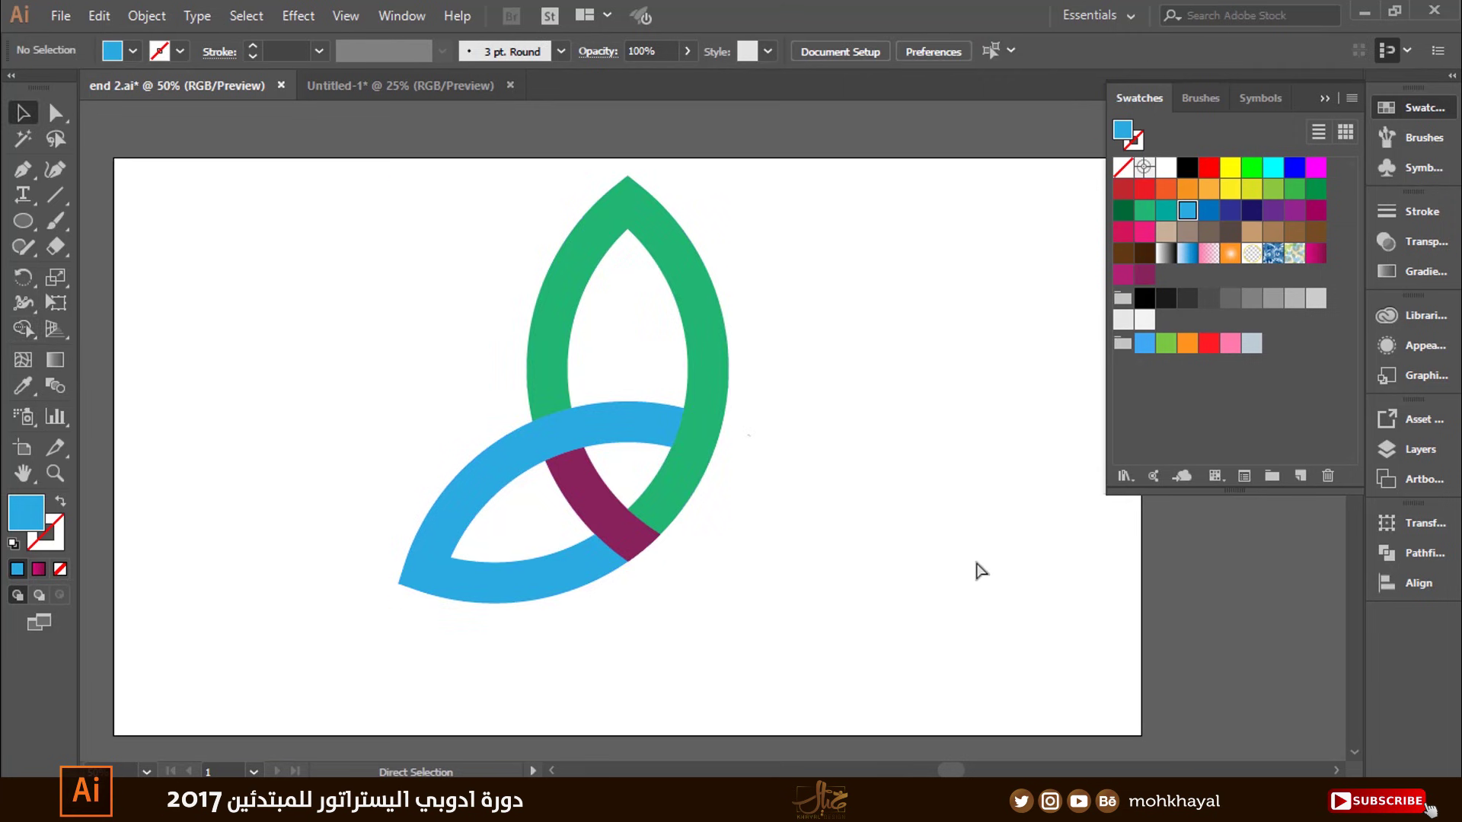
key(ctrl+z)
click(953, 551)
click(708, 330)
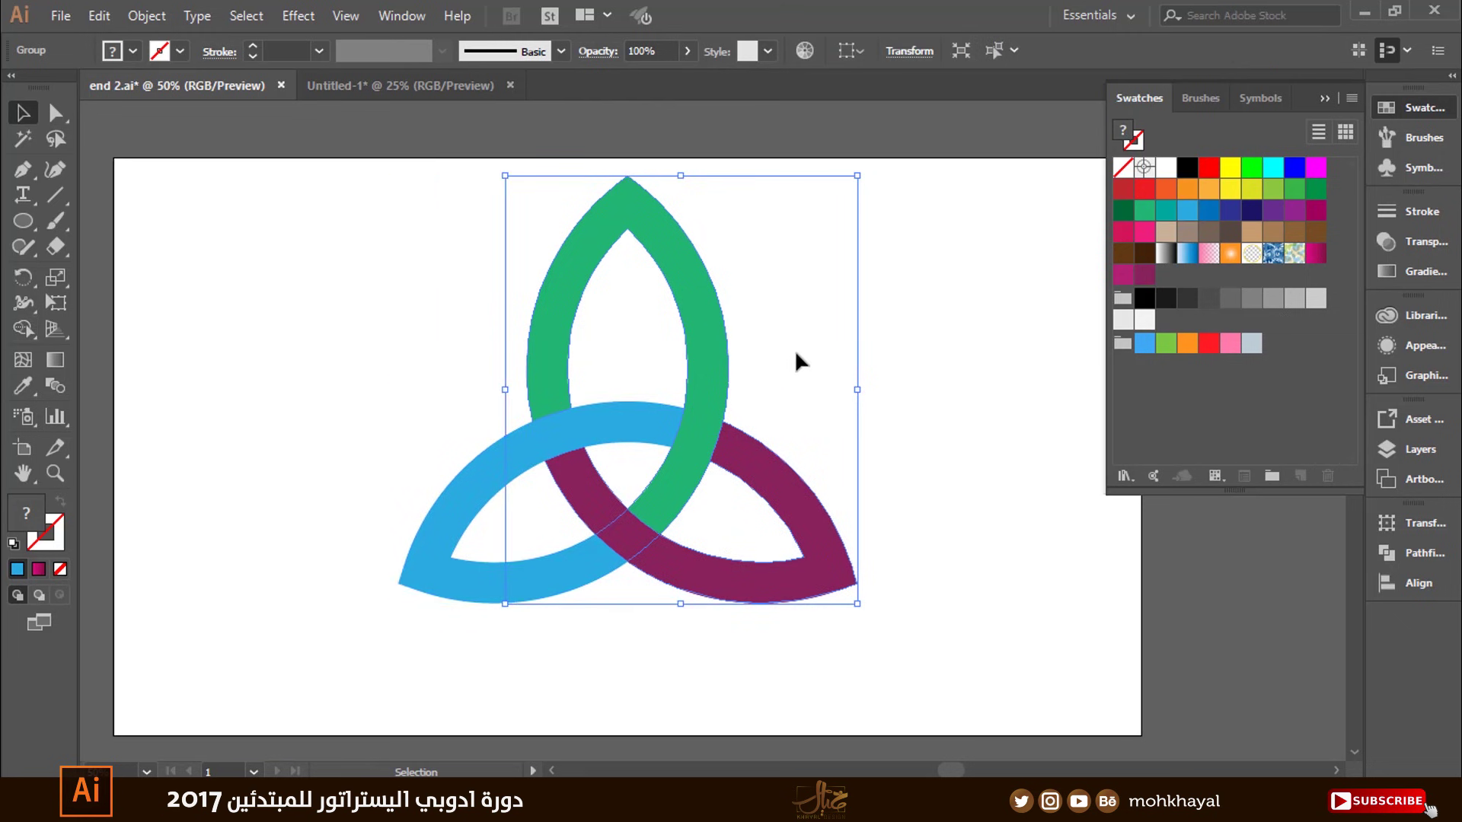
Ungroup the knot so the purple and green loops move independently
right_click(722, 354)
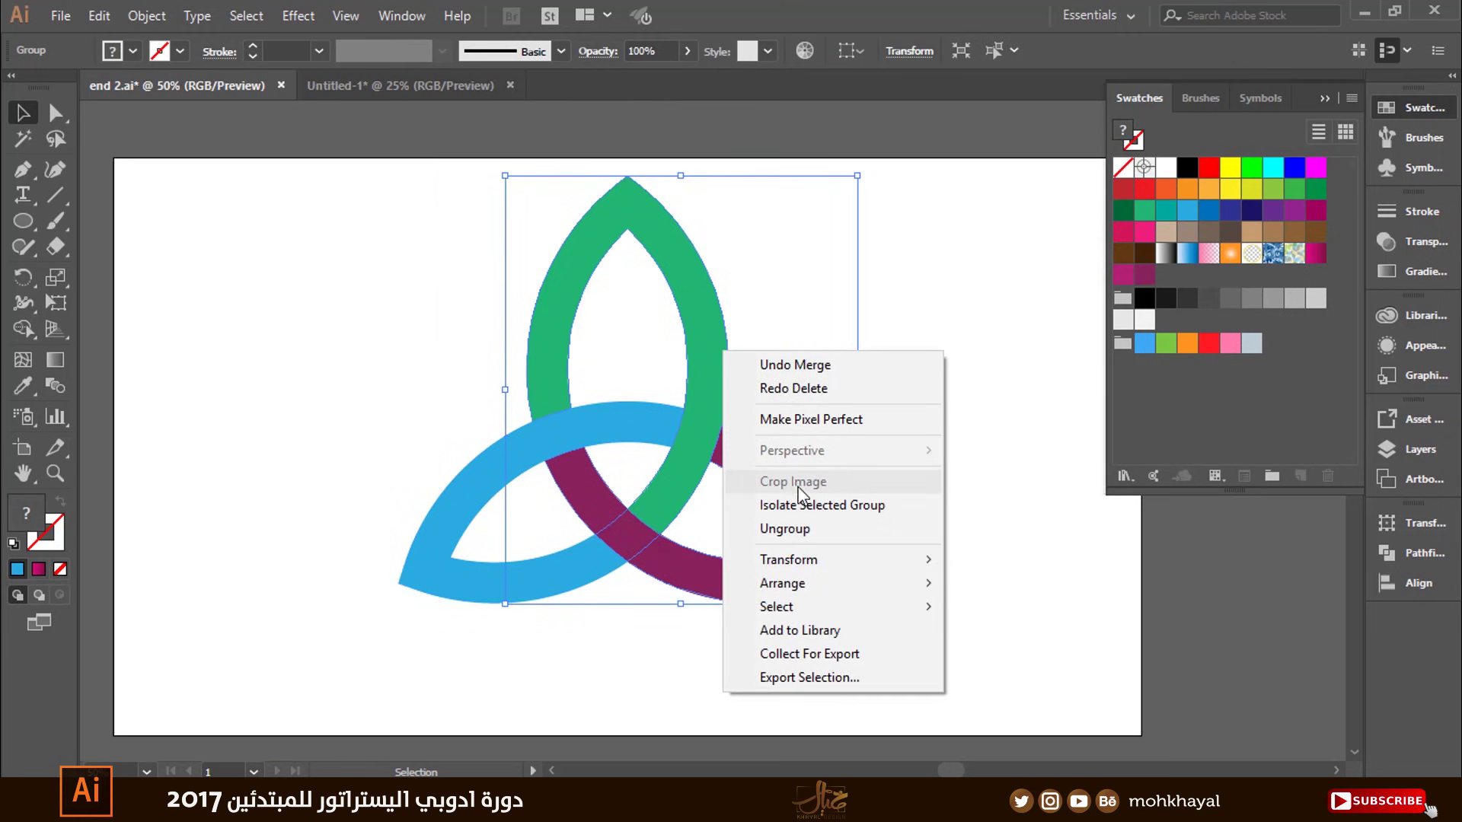
click(792, 538)
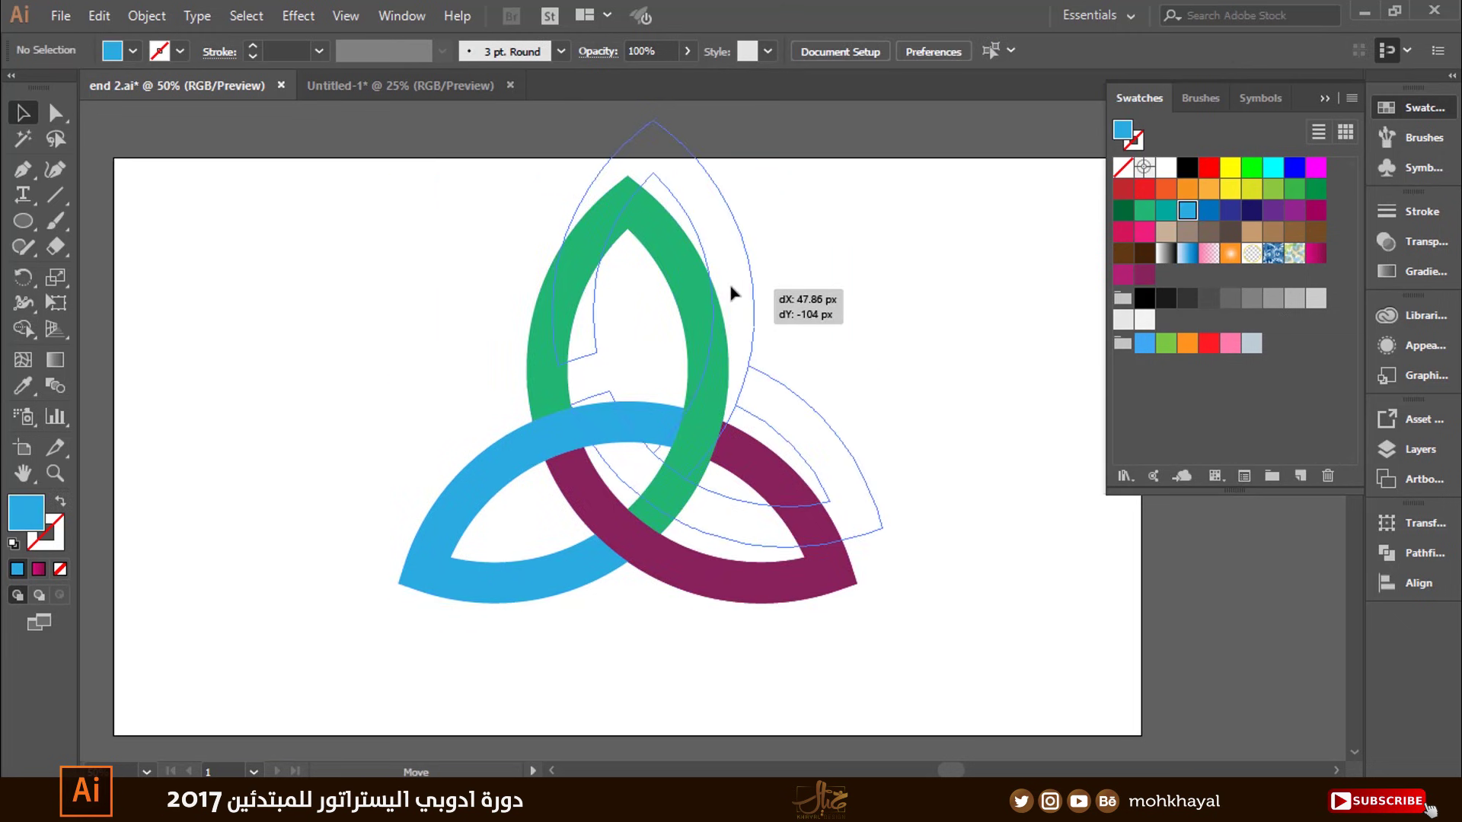
drag(731, 385, 783, 431)
right_click(761, 476)
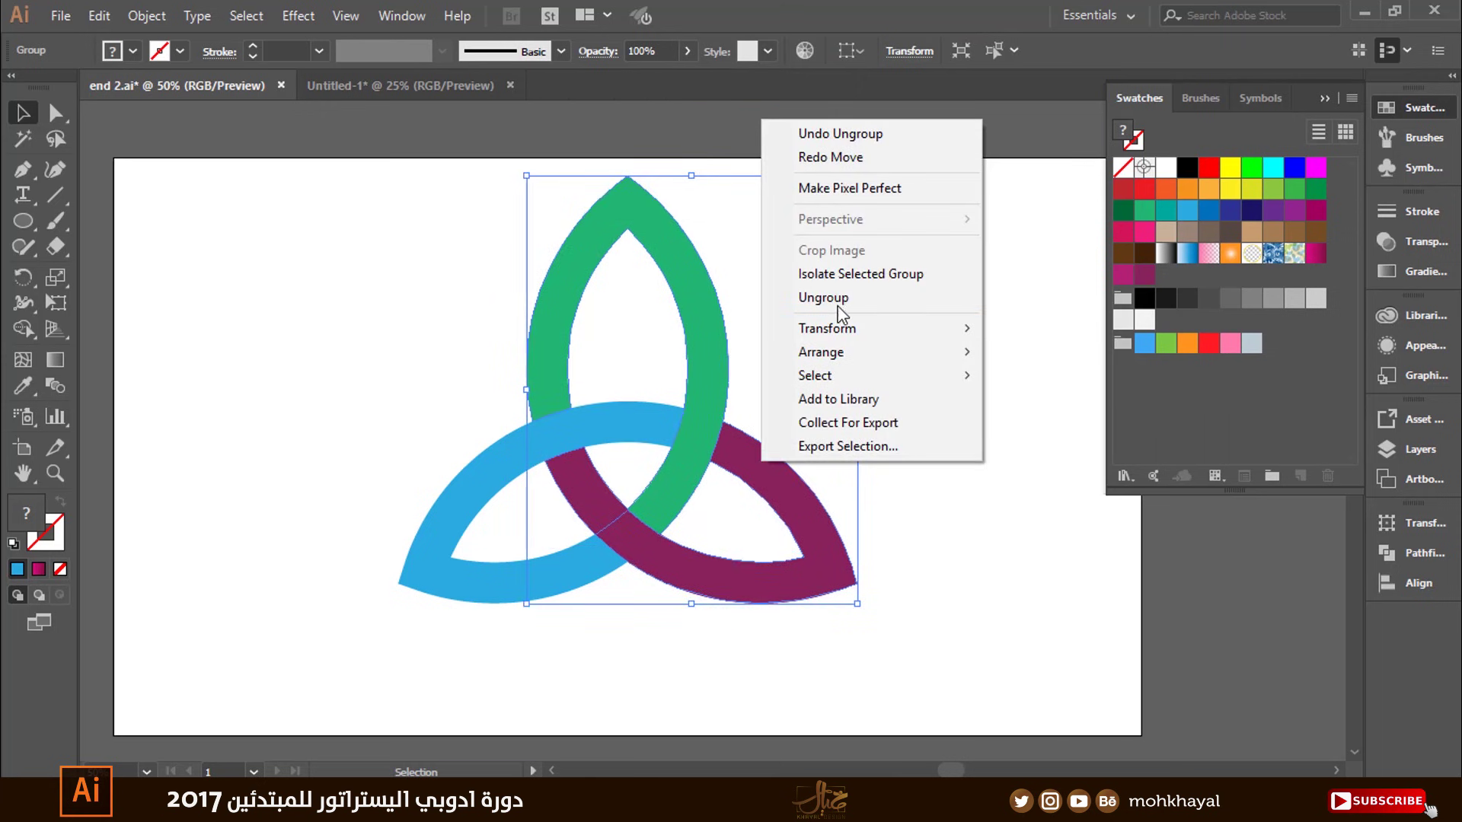
click(754, 296)
mouse_move(730, 381)
mouse_down()
mouse_move(719, 312)
mouse_move(730, 380)
mouse_up()
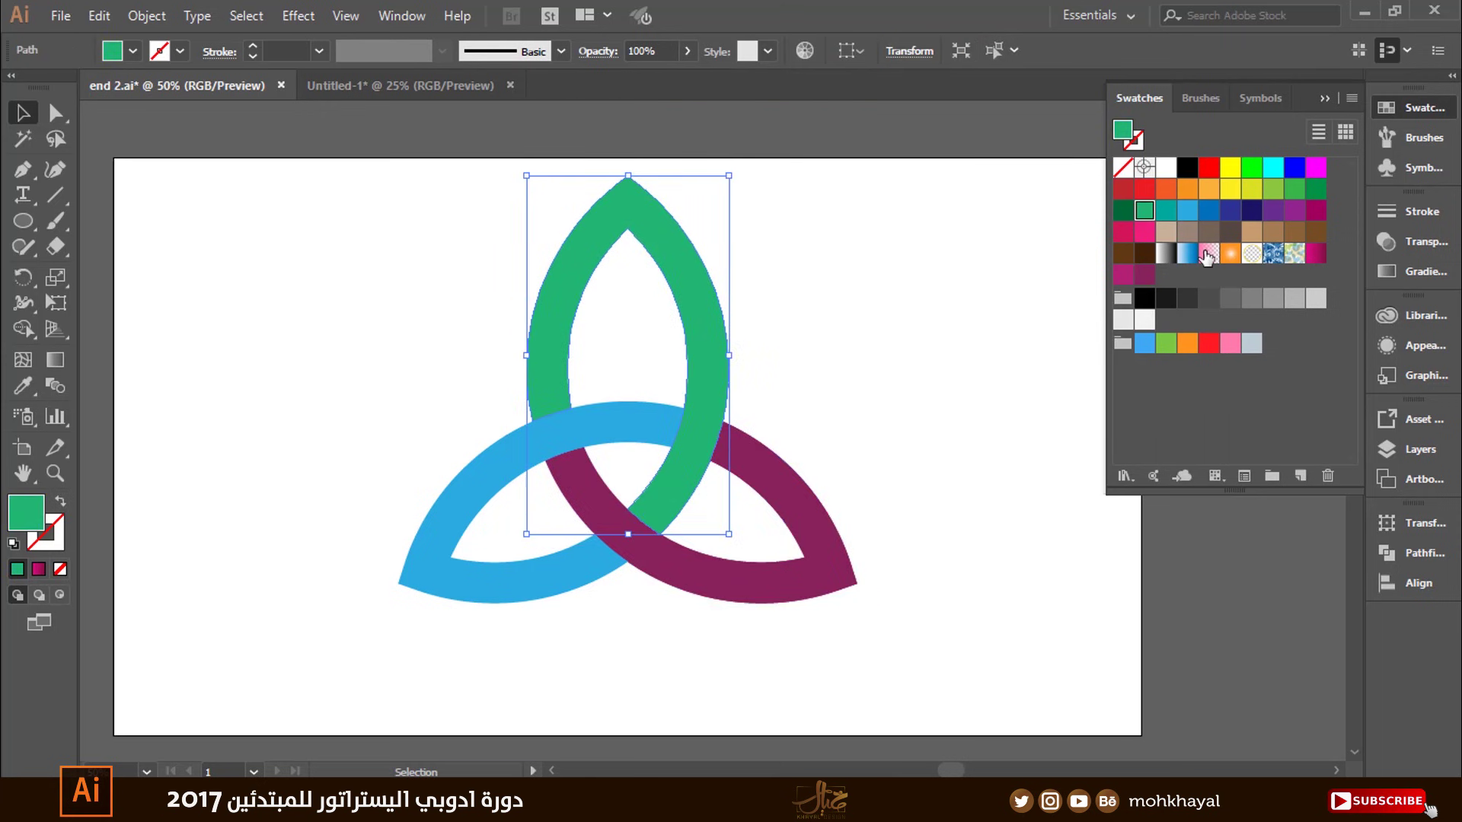
Fill the top loop with the magenta gradient and ungroup the blue and purple loops
click(1315, 255)
click(944, 408)
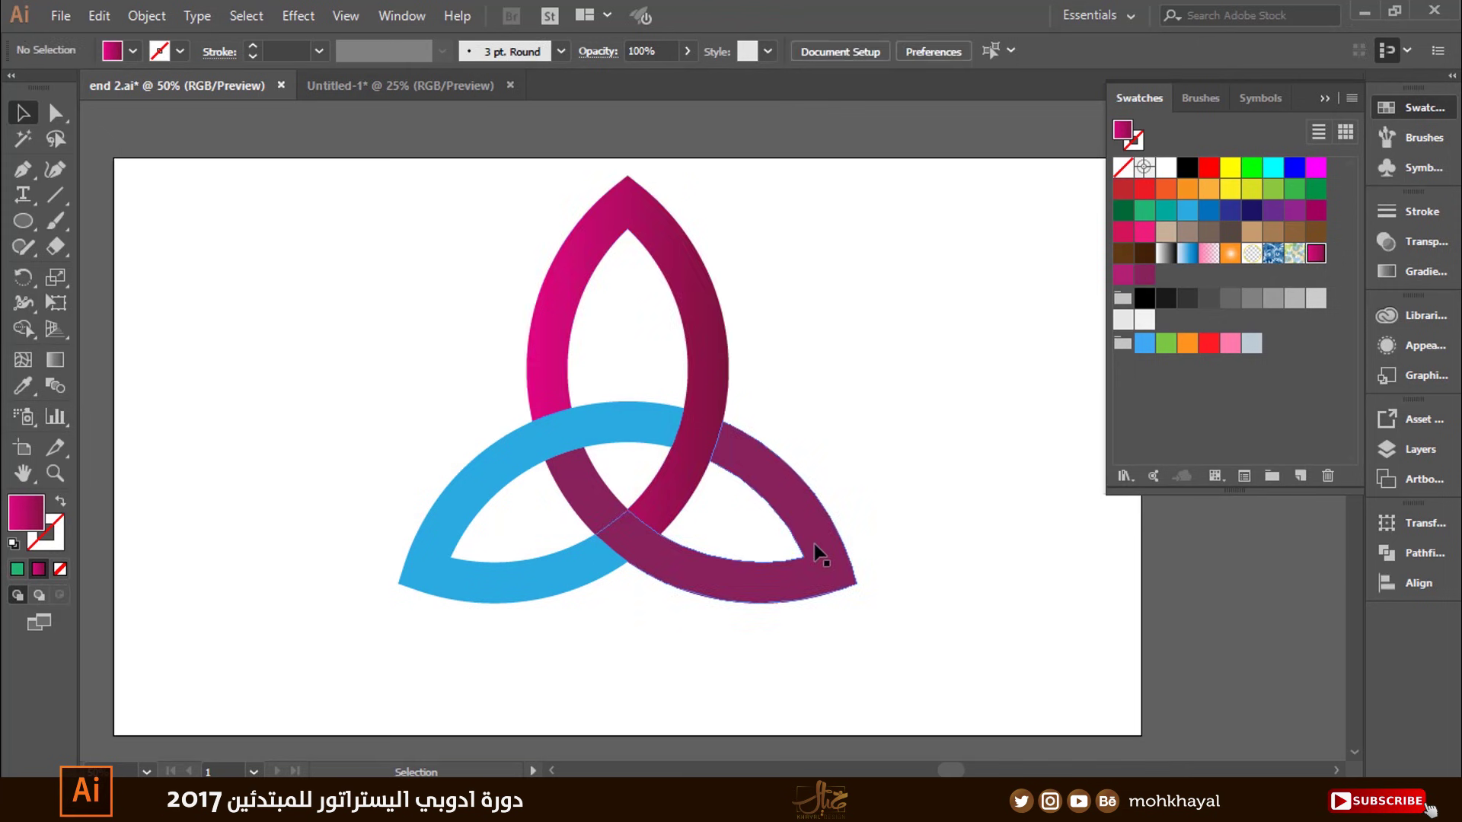
click(505, 448)
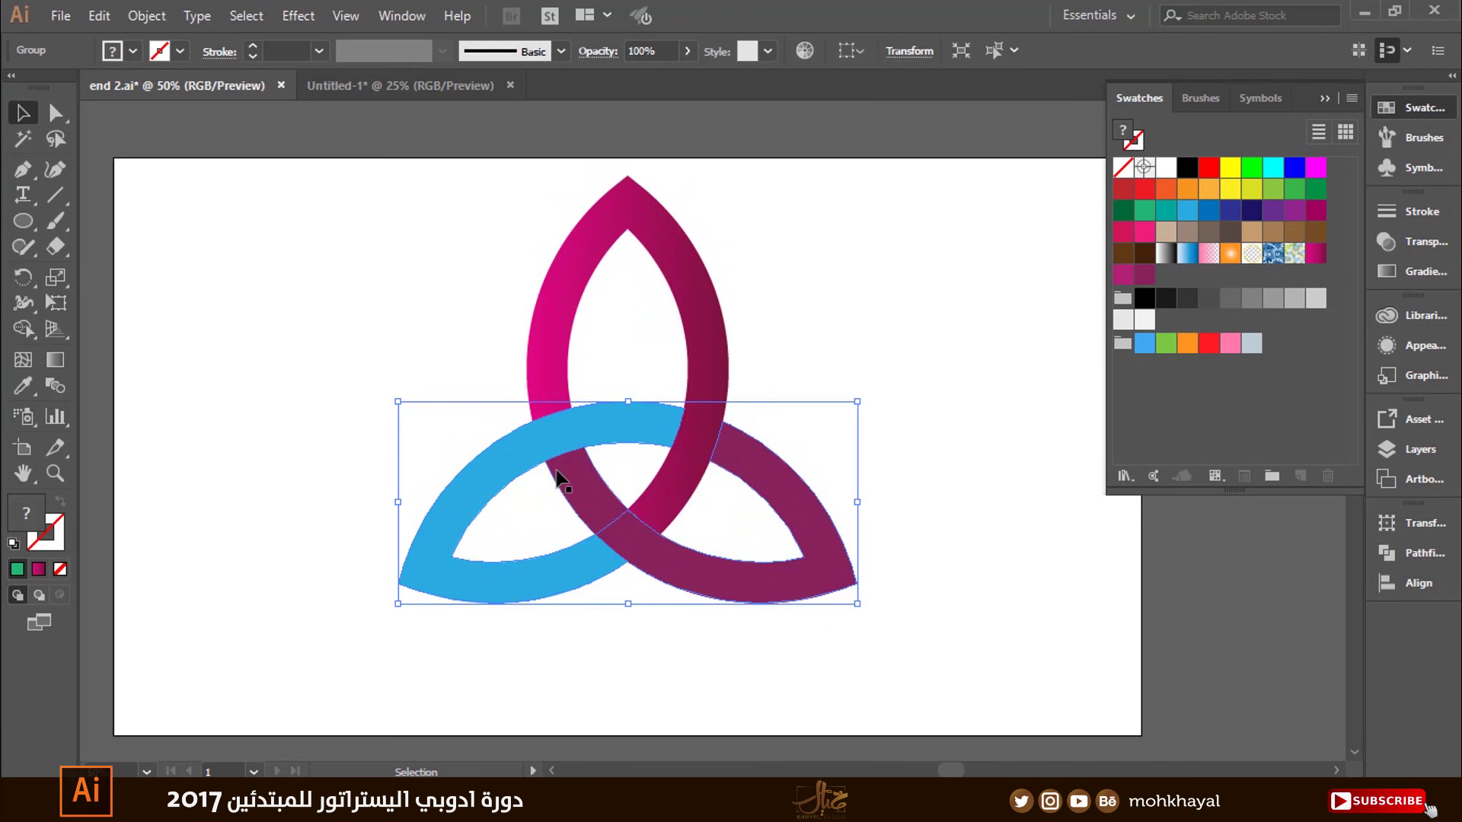
right_click(541, 441)
click(602, 277)
click(425, 302)
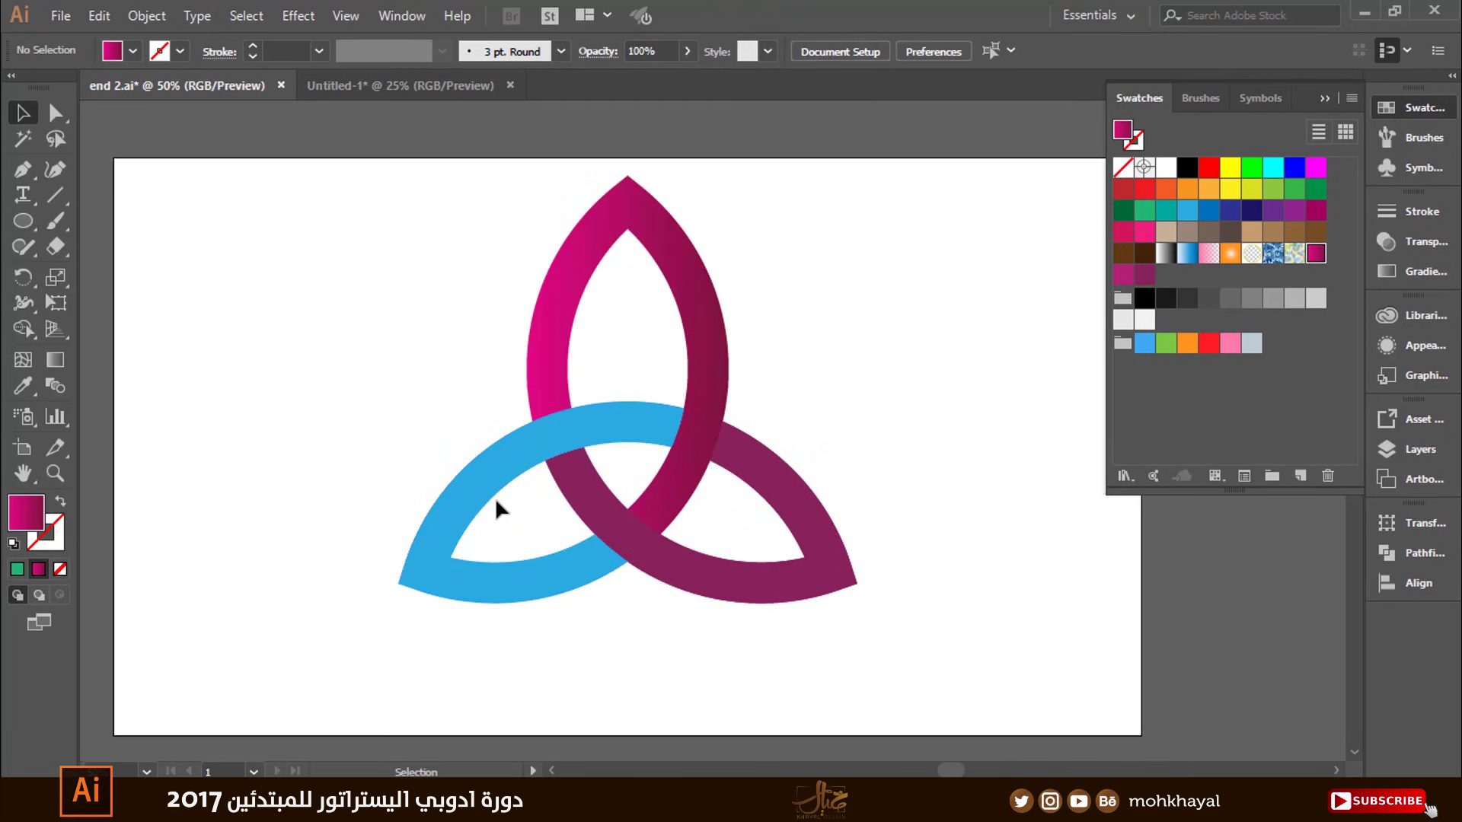
click(538, 468)
Copy the magenta gradient onto the lower-left loop, angled bright toward the upper right
click(23, 386)
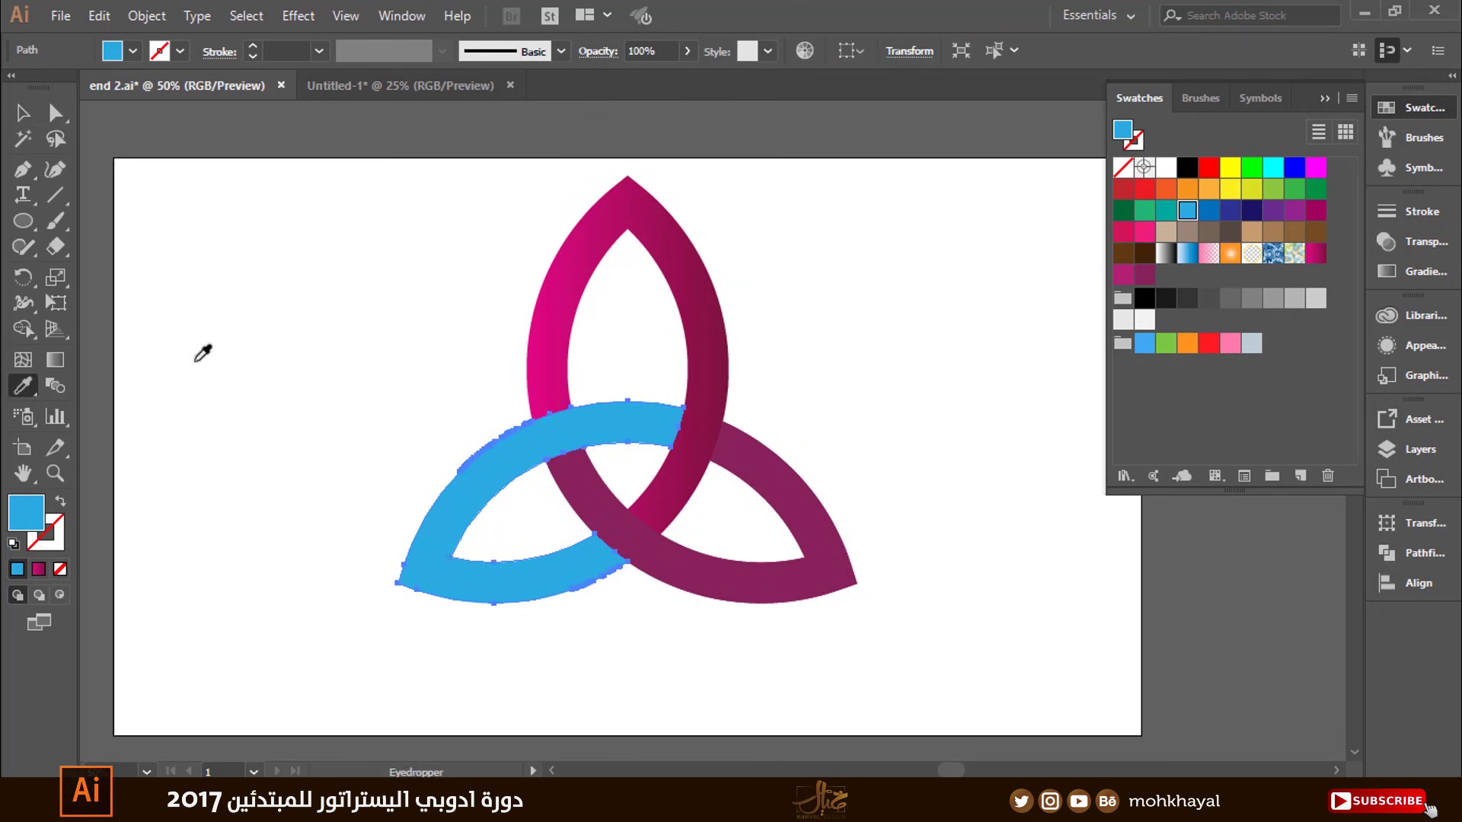
click(575, 263)
key(v)
click(496, 608)
click(491, 598)
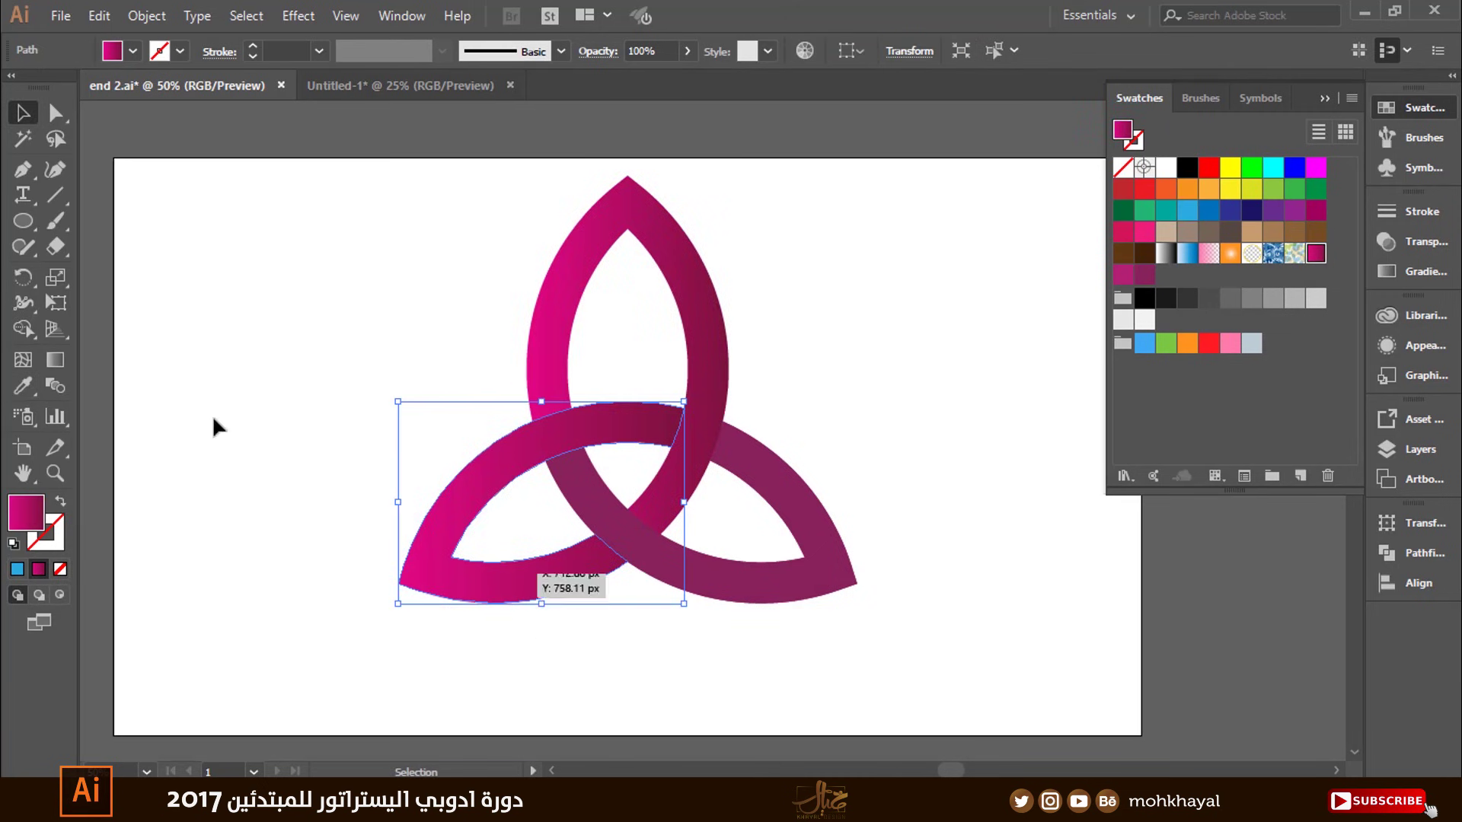
click(54, 364)
drag(435, 613, 594, 471)
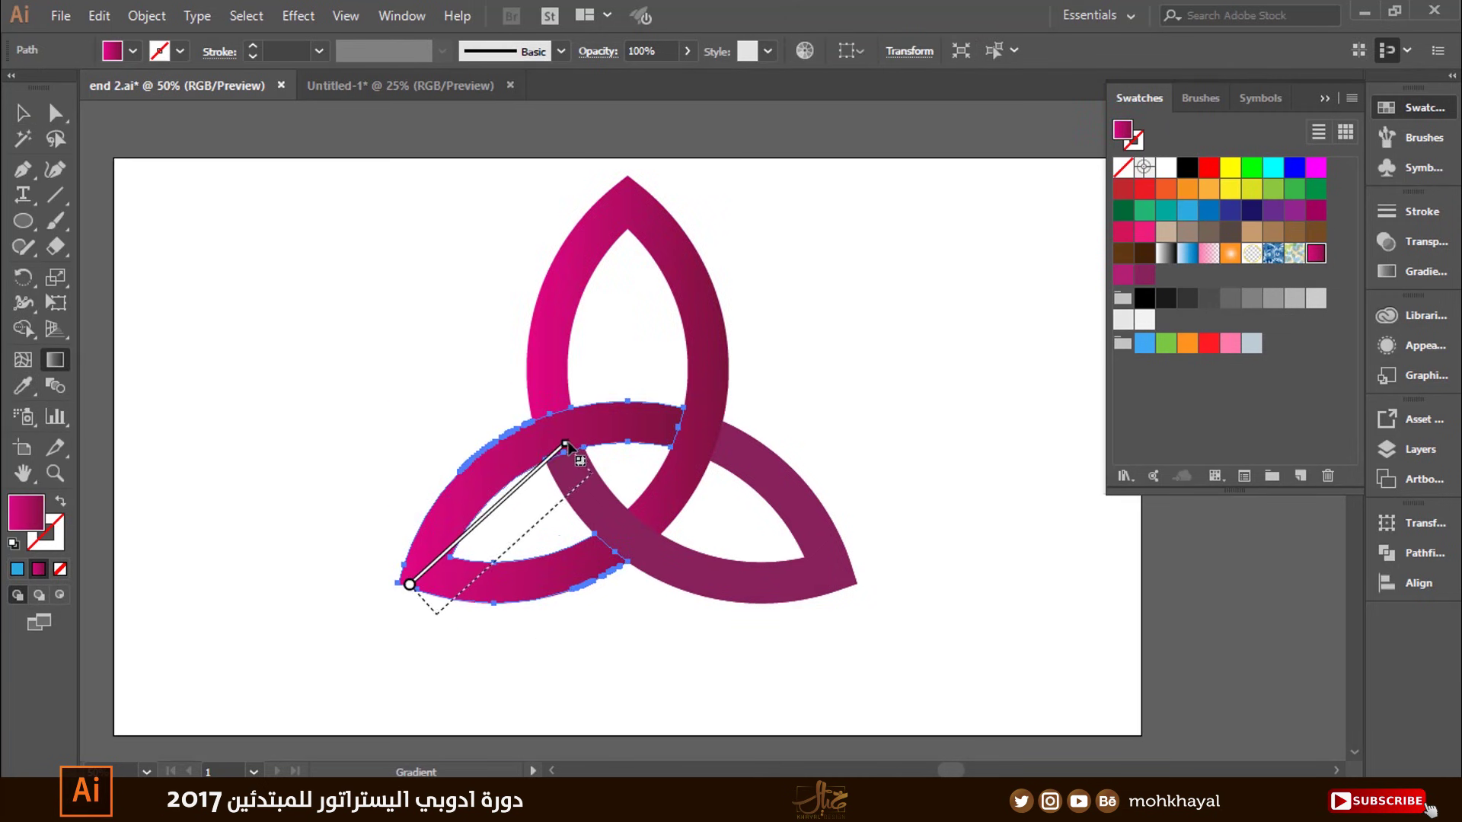
drag(659, 435, 488, 605)
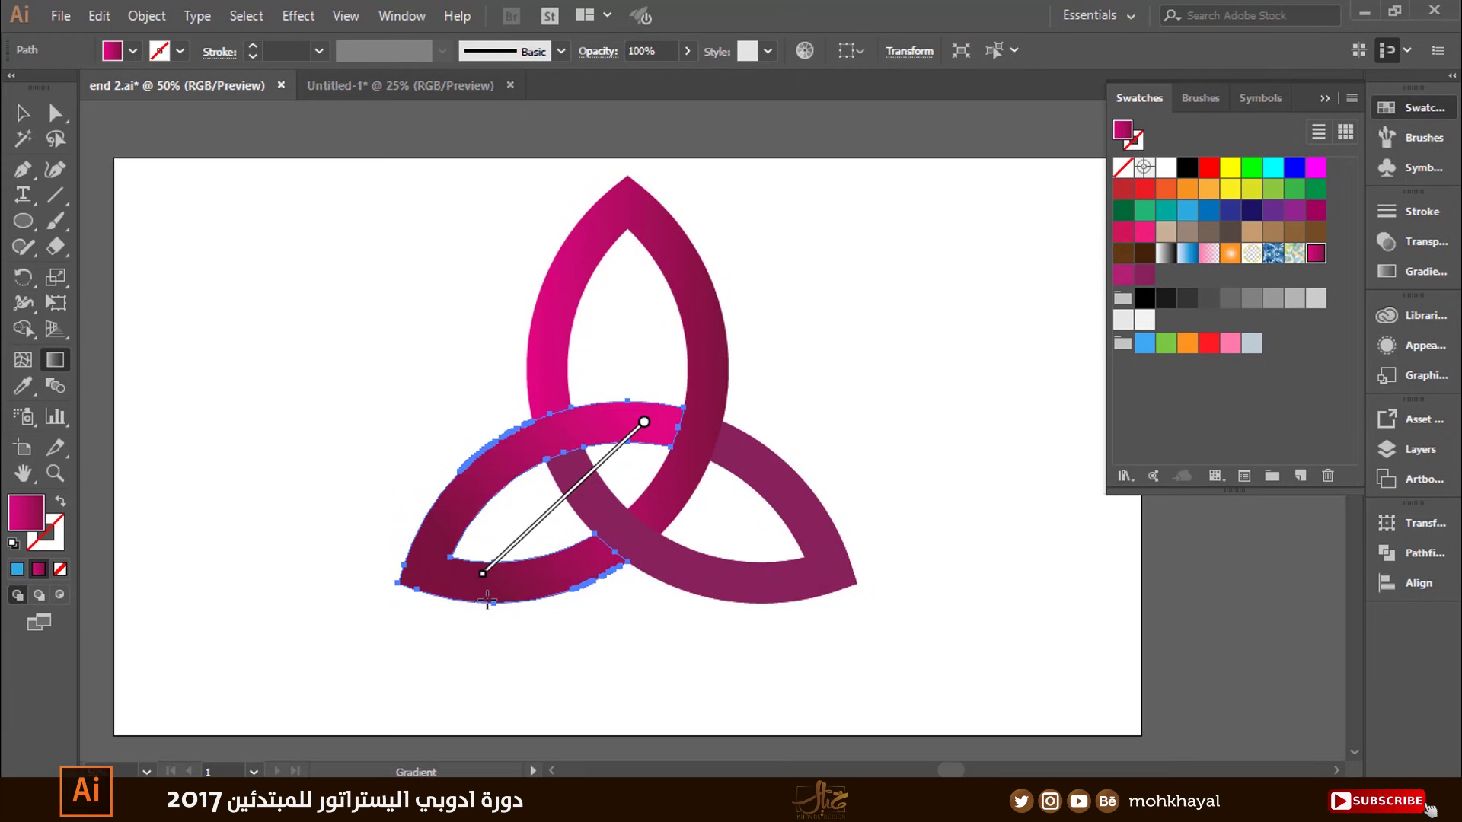
key(v)
click(857, 477)
Apply the magenta gradient to the right loop with the Eyedropper
click(826, 531)
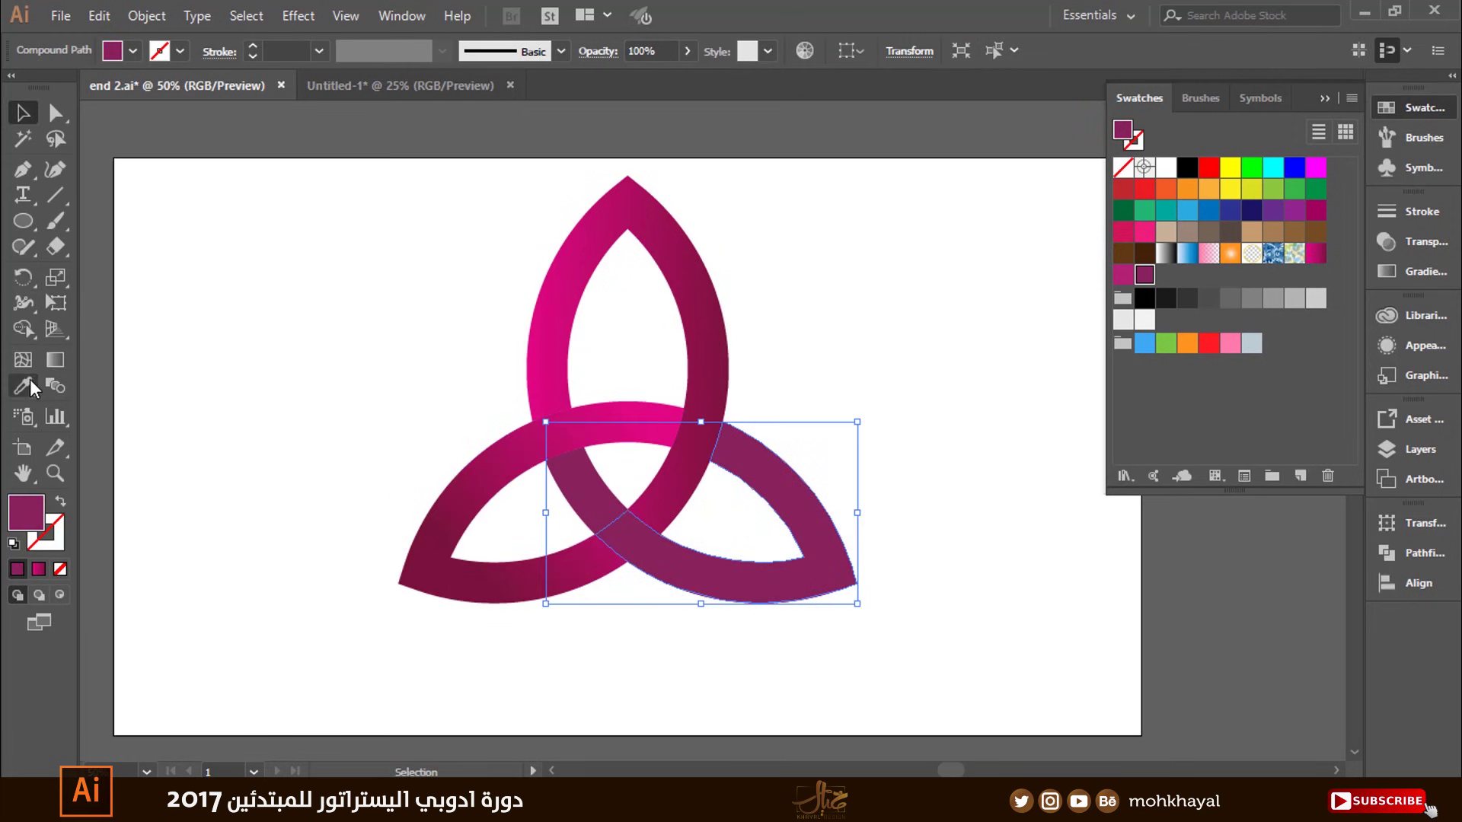
click(23, 386)
key(v)
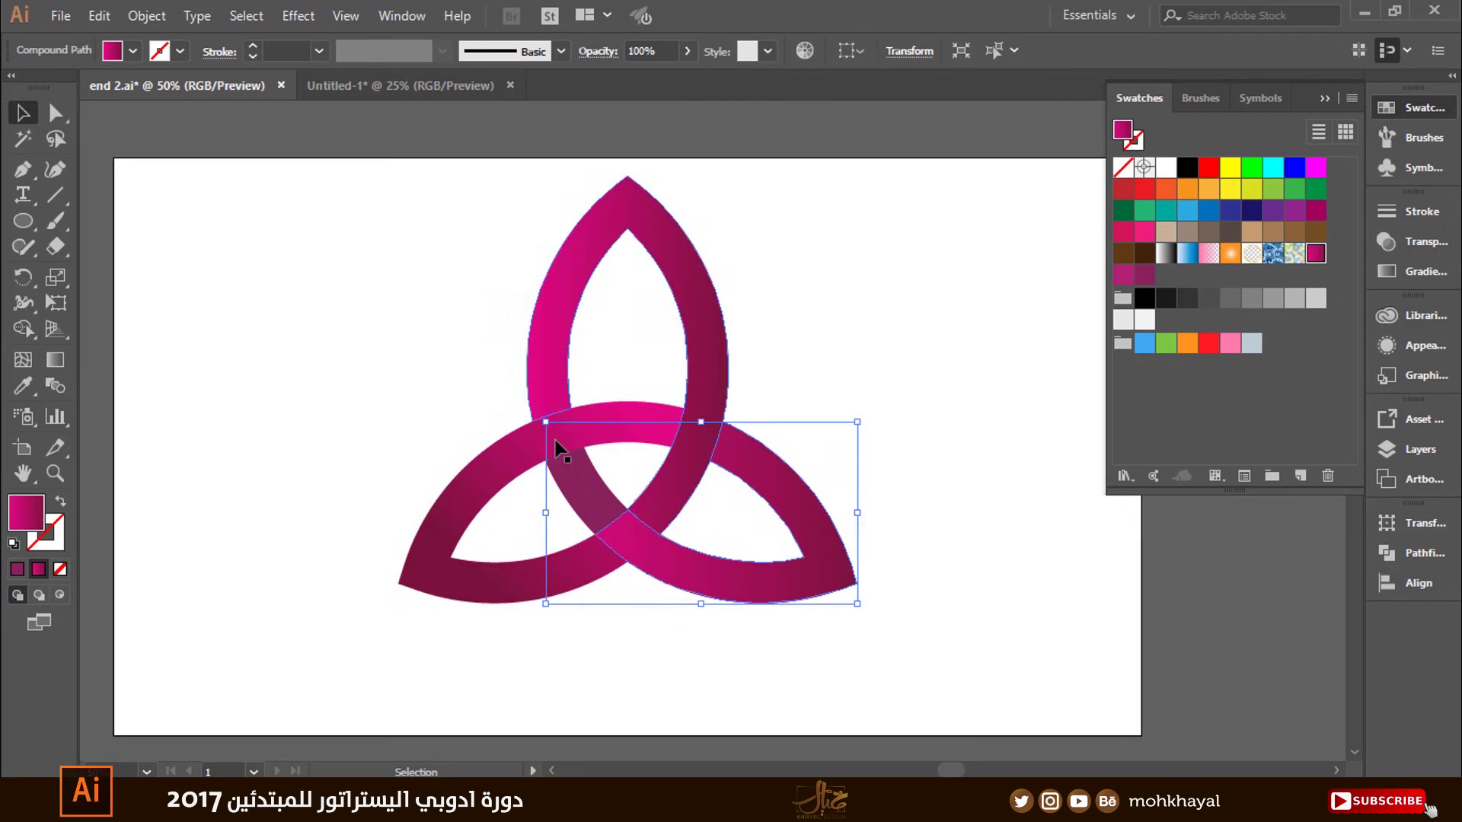
click(461, 468)
Try merging the overlap pieces into the lower-right loop with Shape Builder, then undo it
click(569, 488)
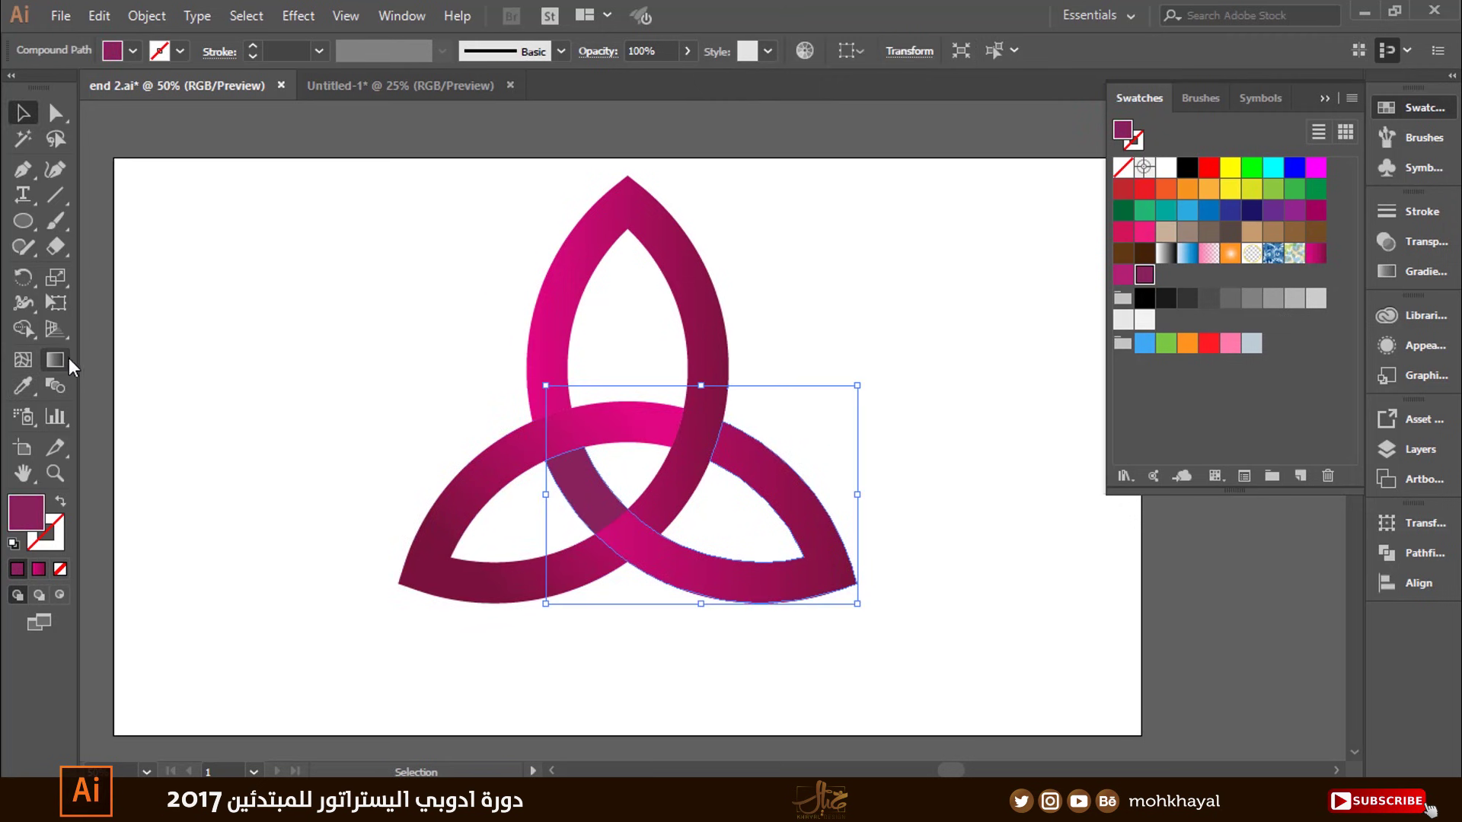
click(23, 329)
drag(542, 512, 639, 483)
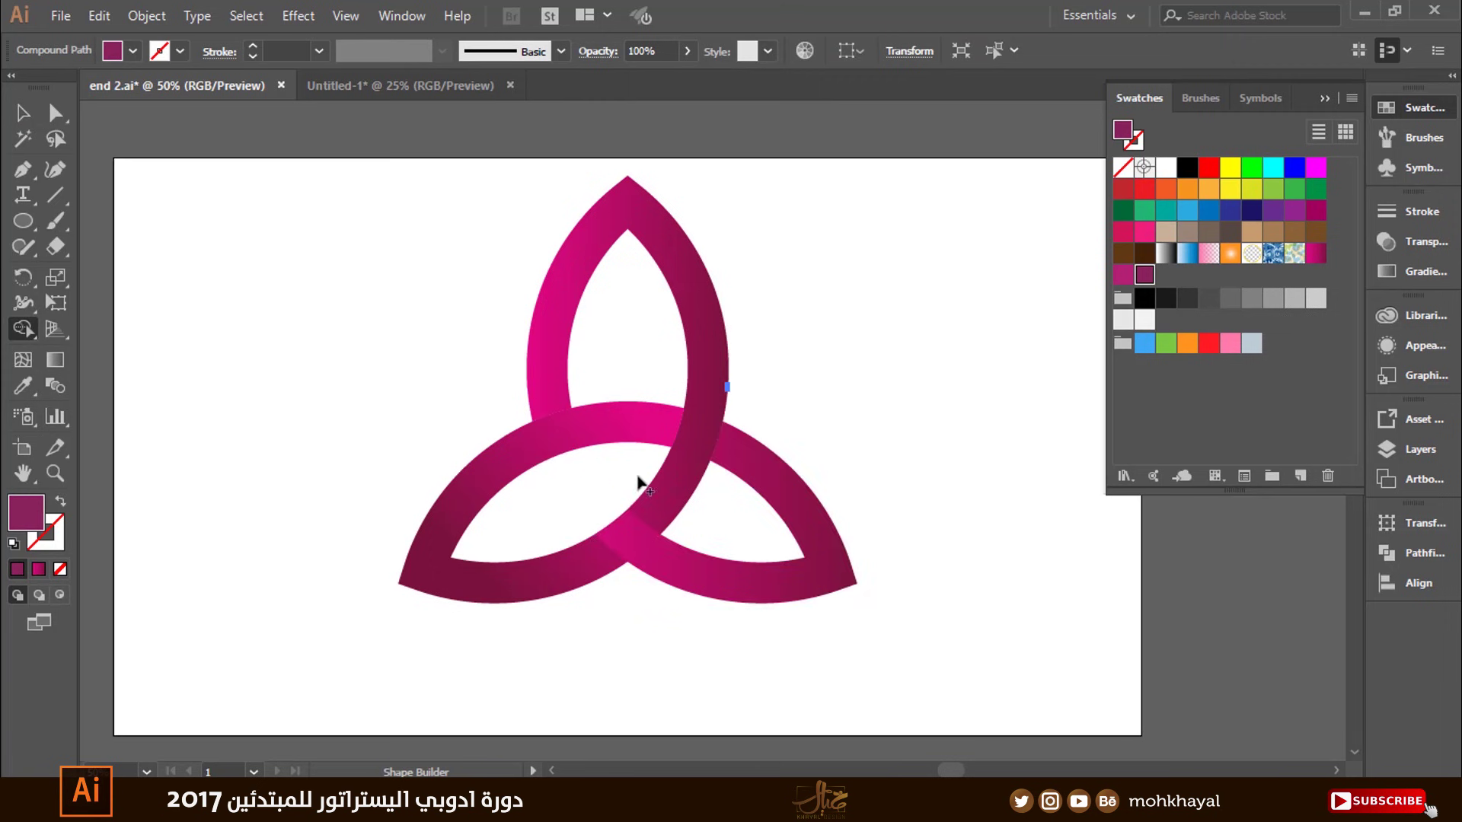
key(v)
click(898, 403)
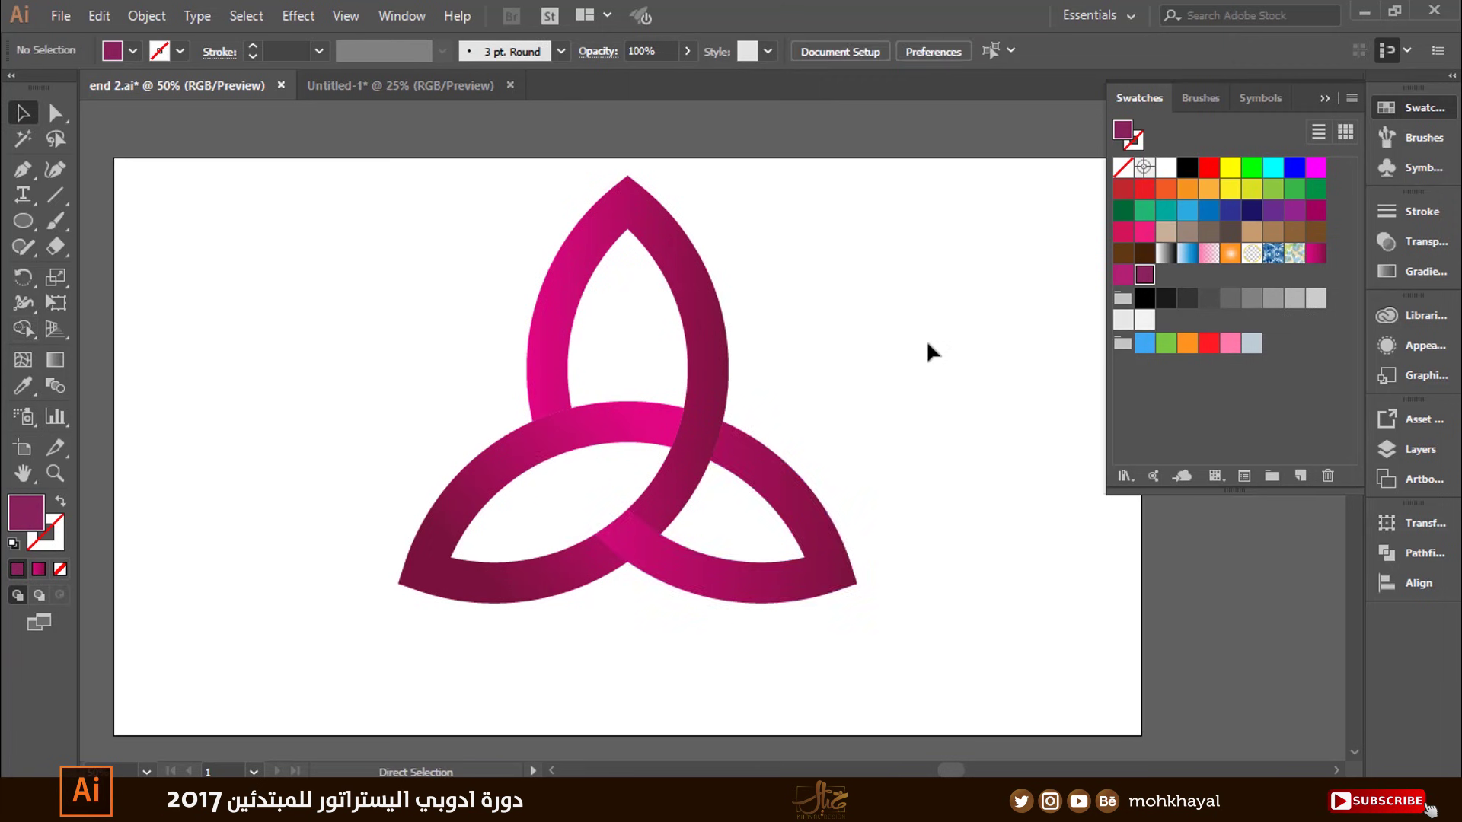
key(ctrl+z)
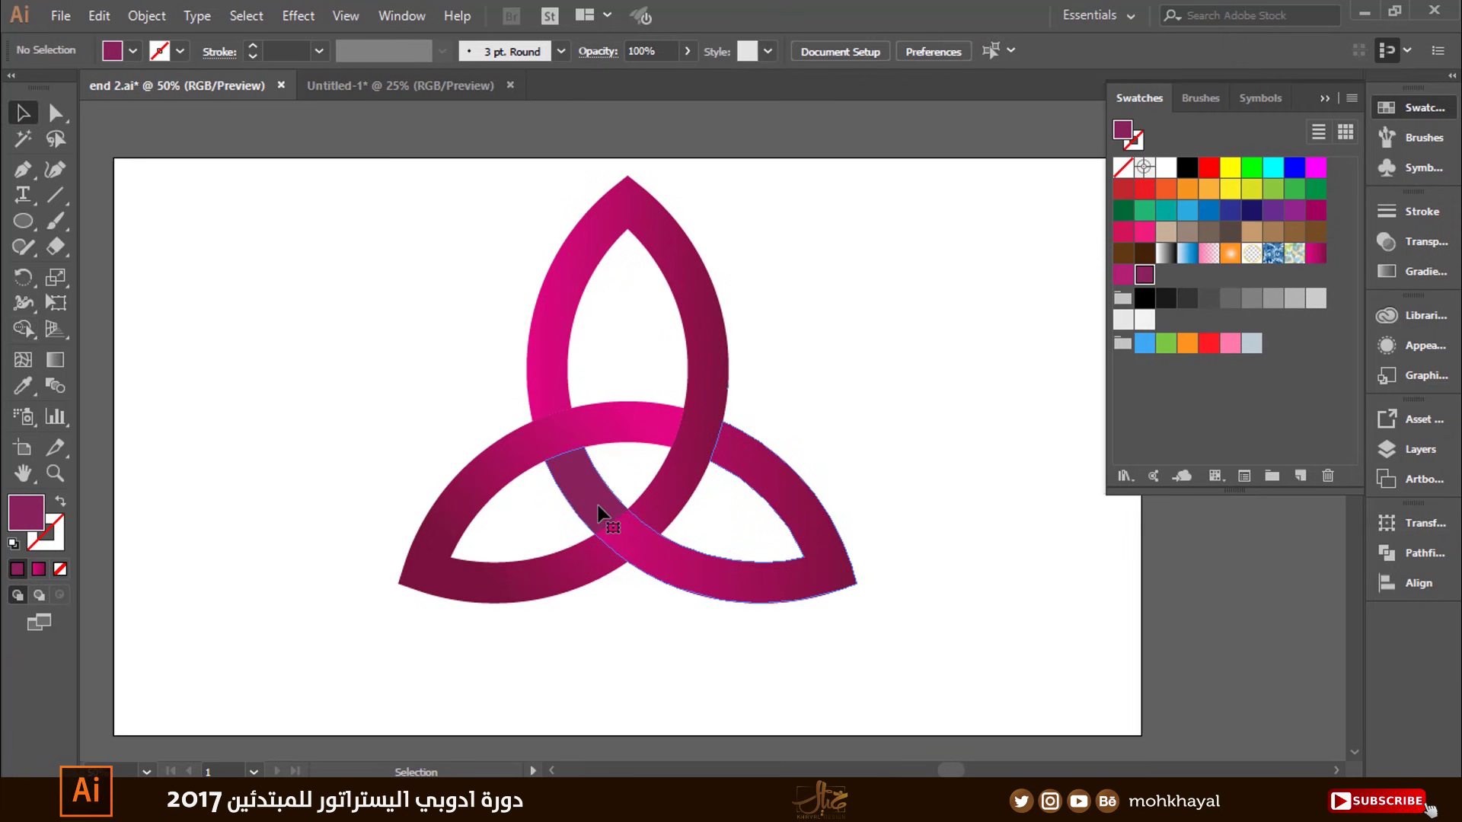
Recolour the dark overlap with the sampled pink so the loops look interwoven
click(597, 506)
click(23, 387)
click(545, 380)
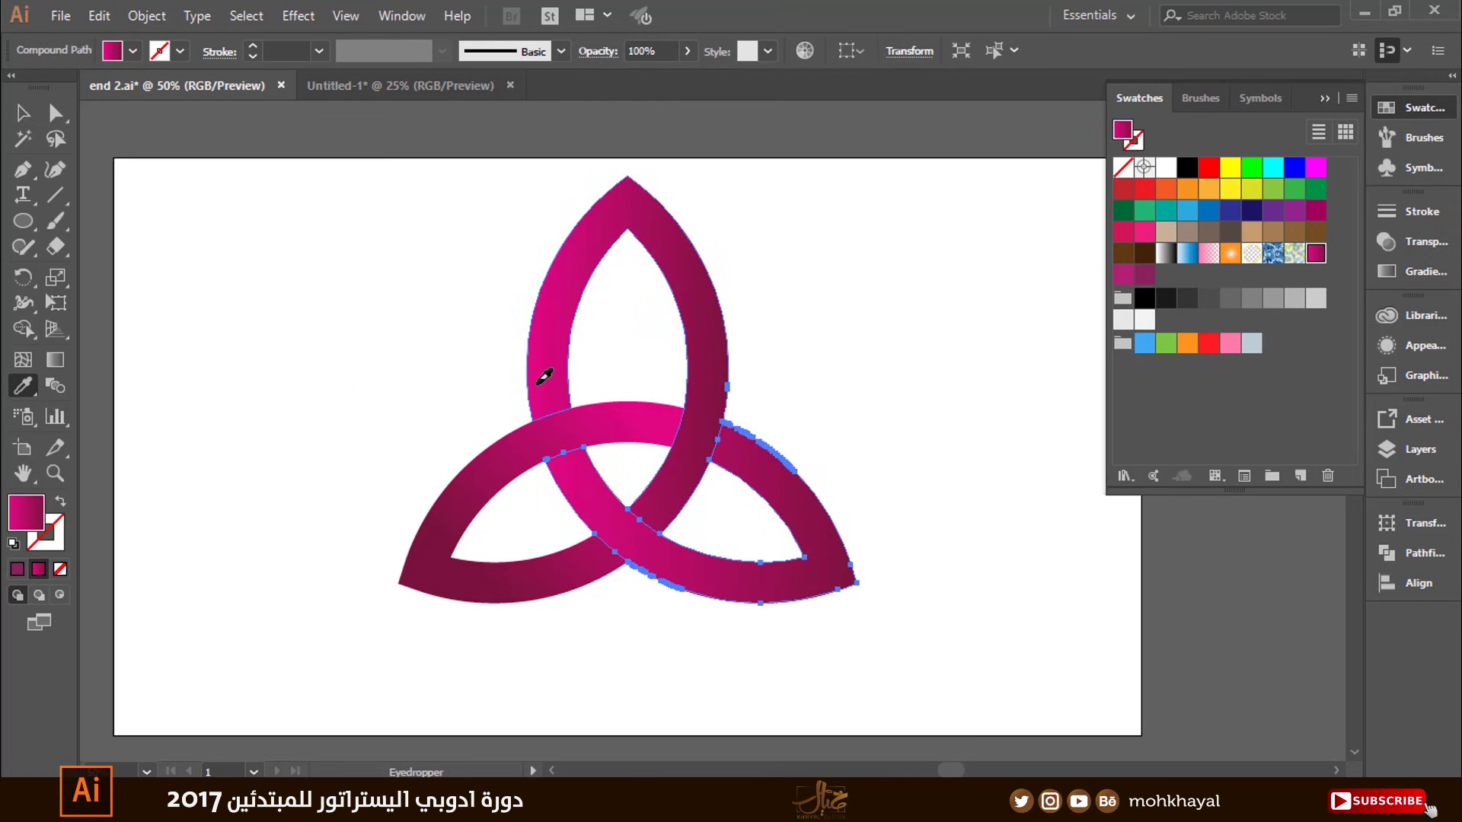
key(v)
click(944, 407)
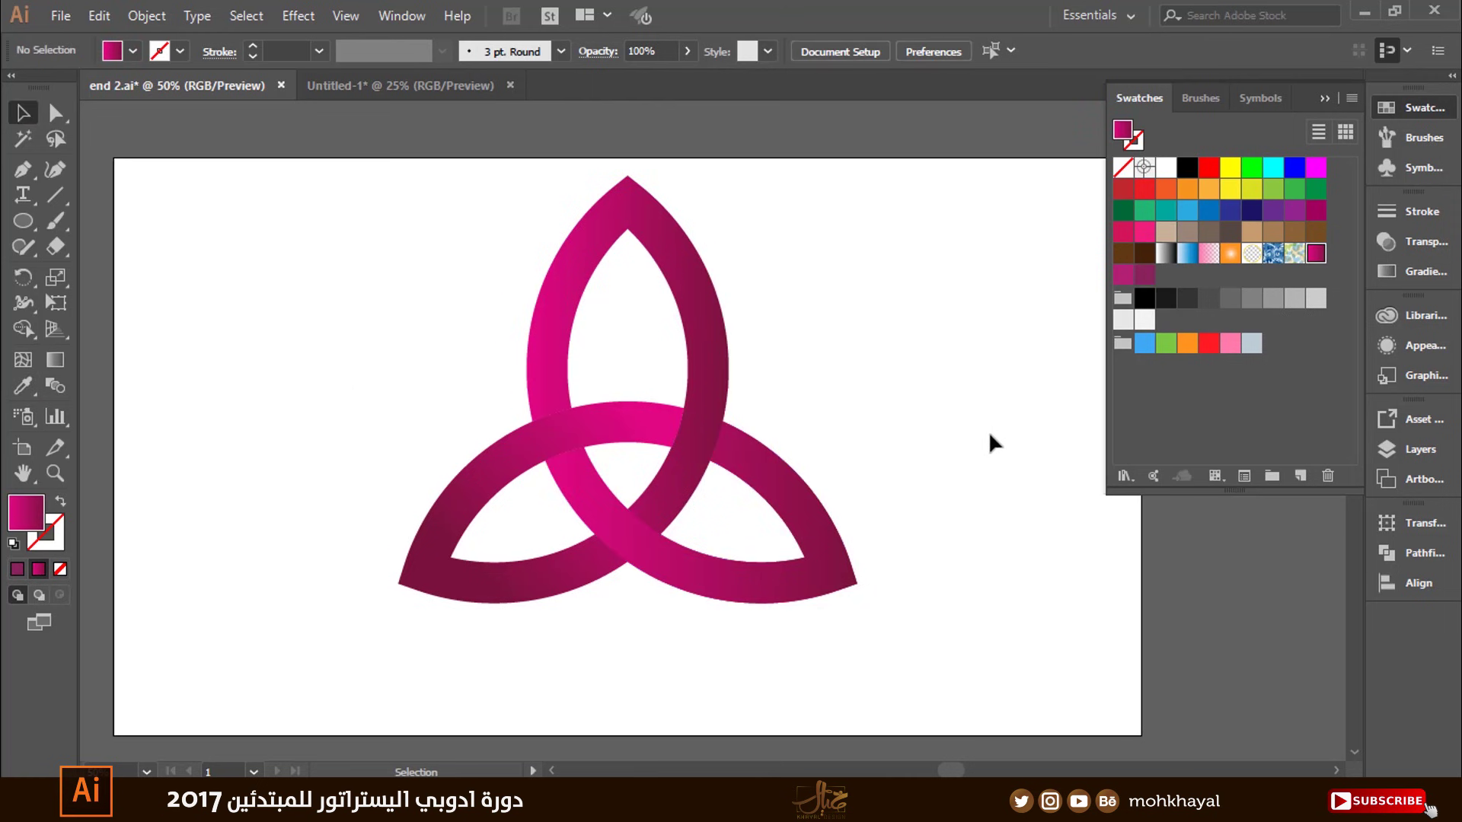
scroll(988, 431, down, 1)
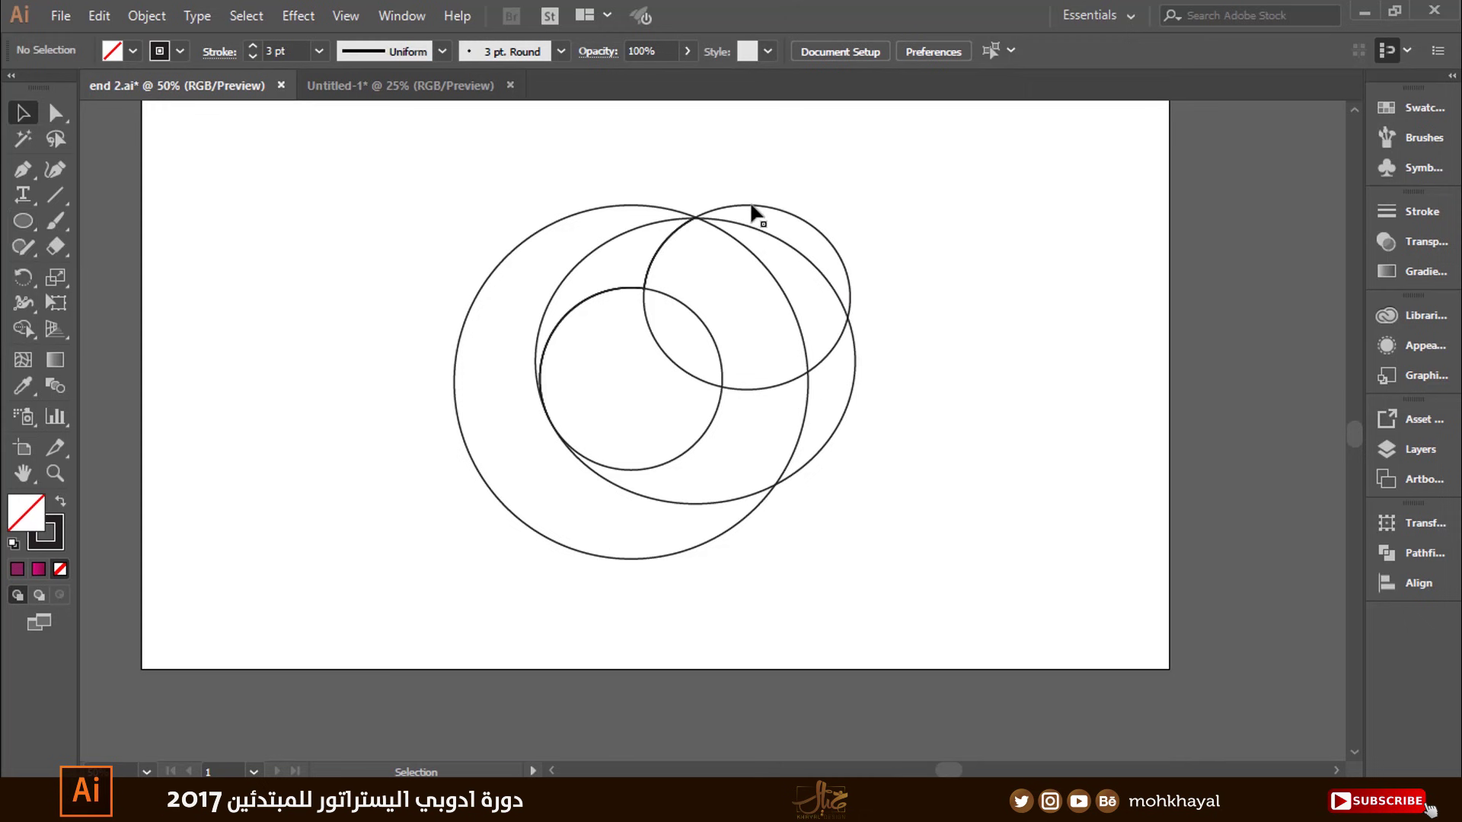
Marquee-select all four outlined circles and switch to the Shape Builder tool
drag(361, 159, 989, 638)
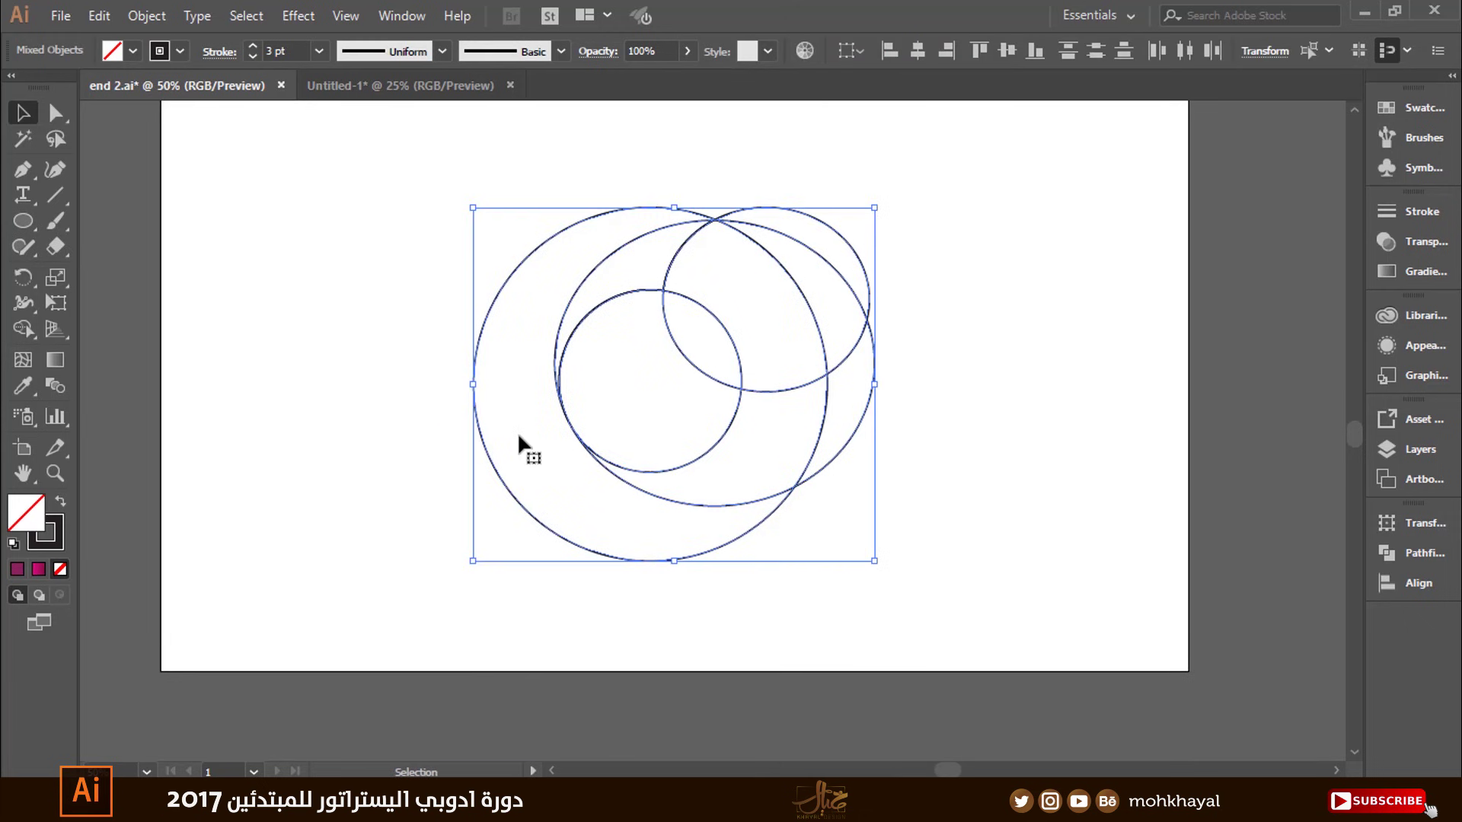
click(29, 329)
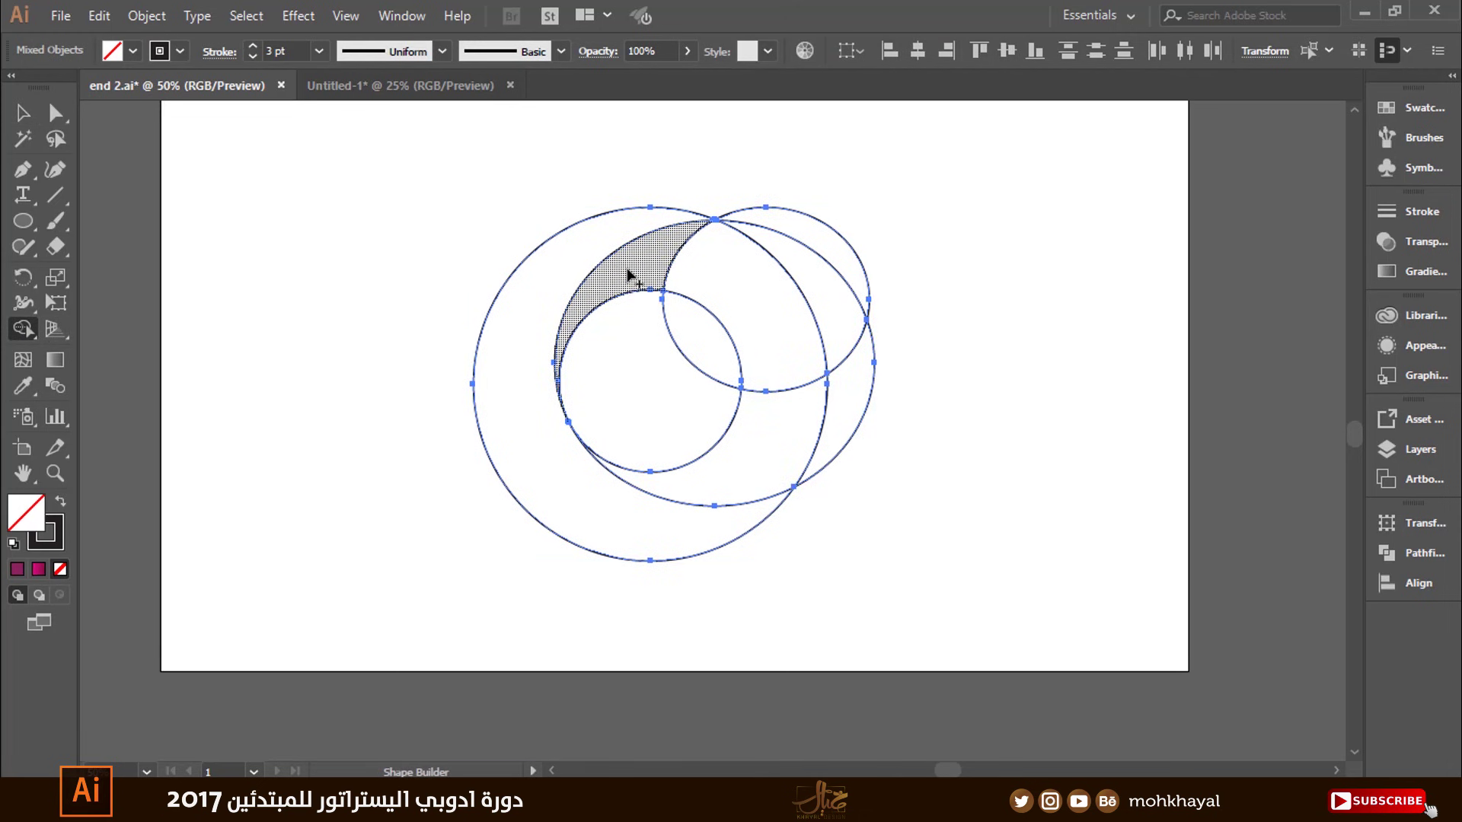
Merge the crescent, small circle and ring regions, removing the right crescent pieces
drag(629, 274, 710, 364)
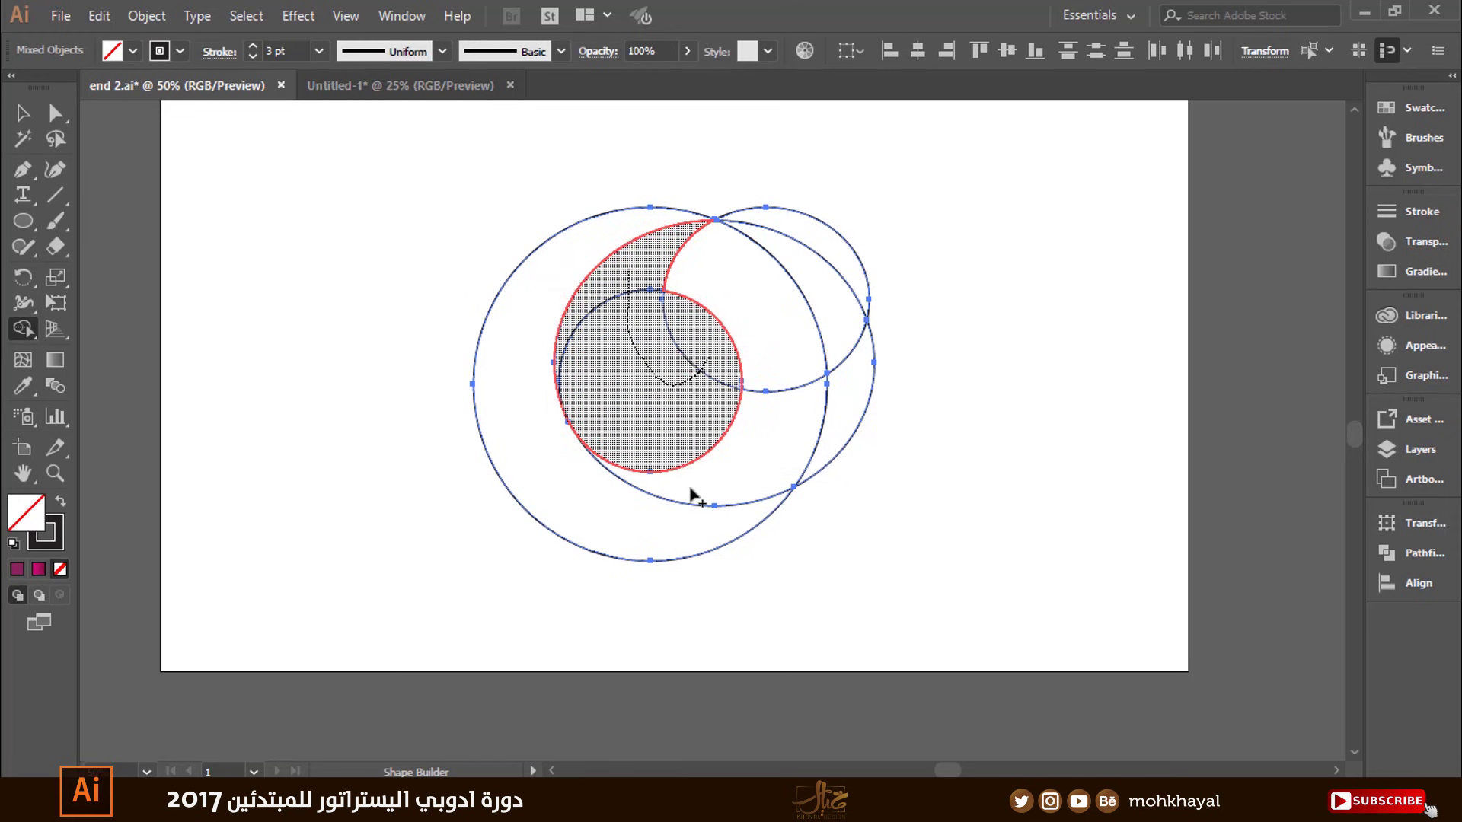
drag(710, 364, 693, 497)
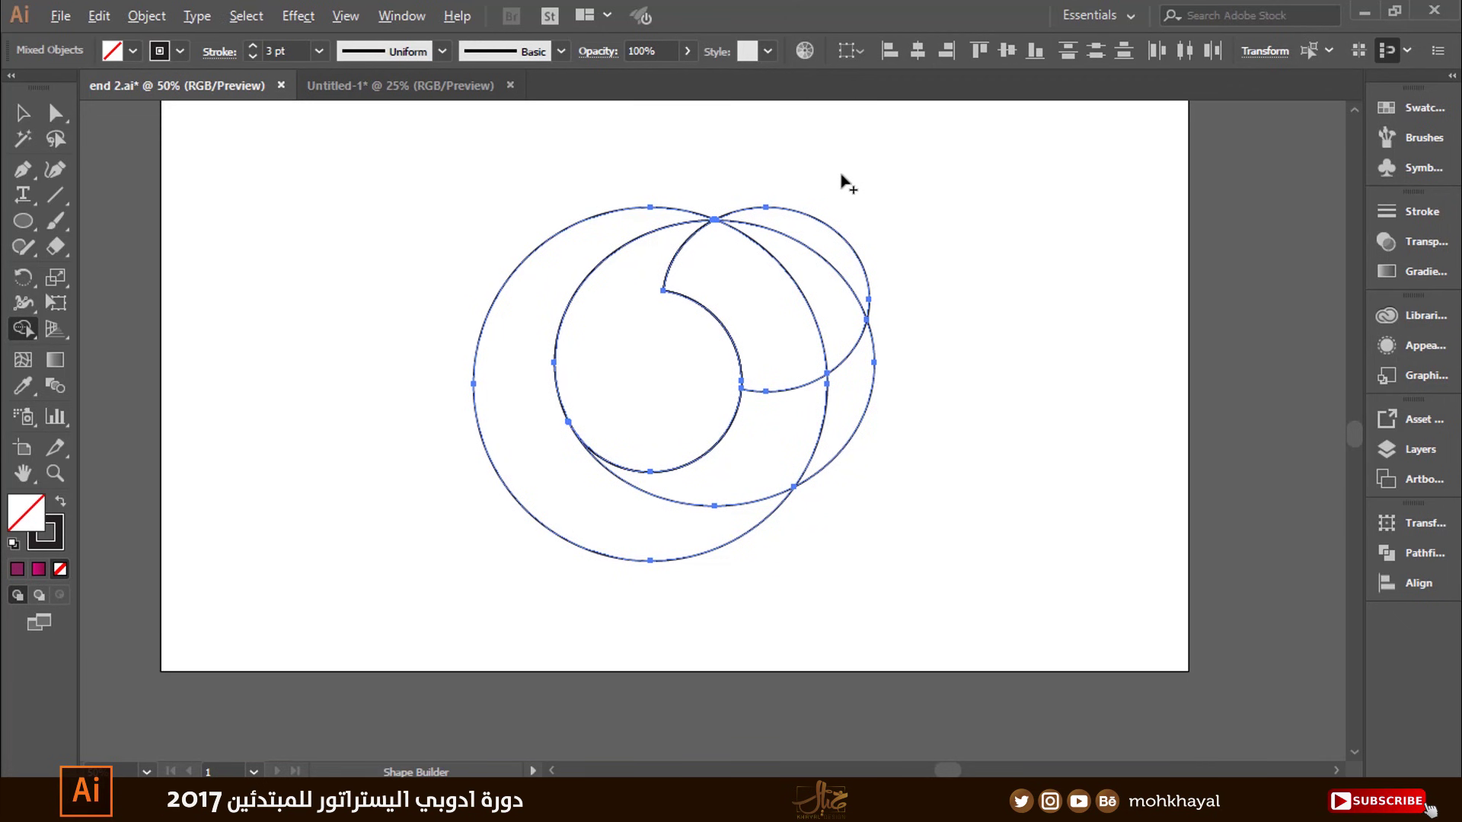
drag(841, 180, 864, 415)
drag(538, 416, 875, 366)
Fill the ring logo solid red with no stroke, then close the colour panels
key(v)
mouse_move(836, 244)
mouse_down()
mouse_move(660, 408)
mouse_move(875, 476)
mouse_up()
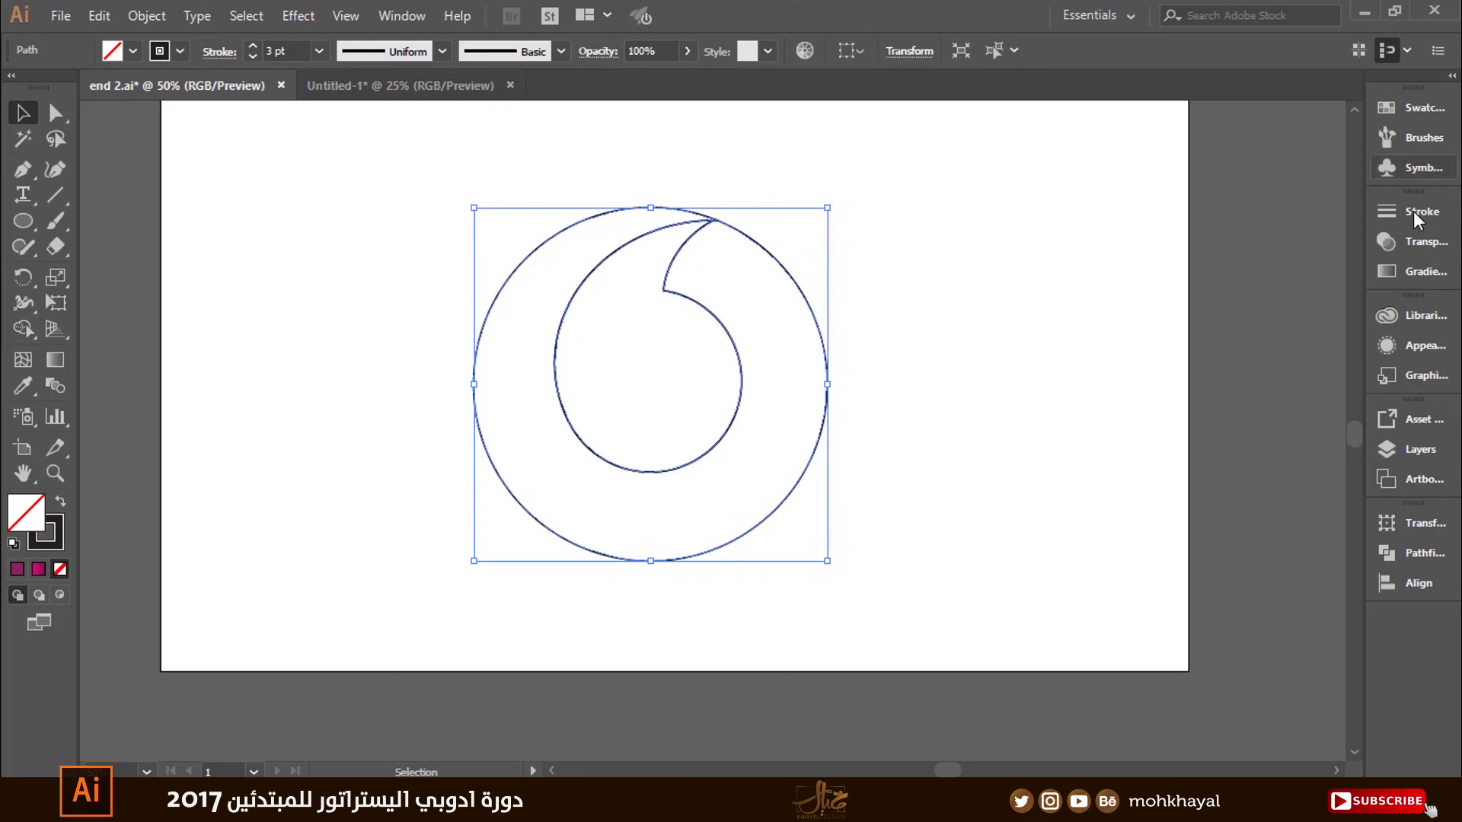
click(1402, 113)
click(1144, 189)
drag(969, 228, 296, 500)
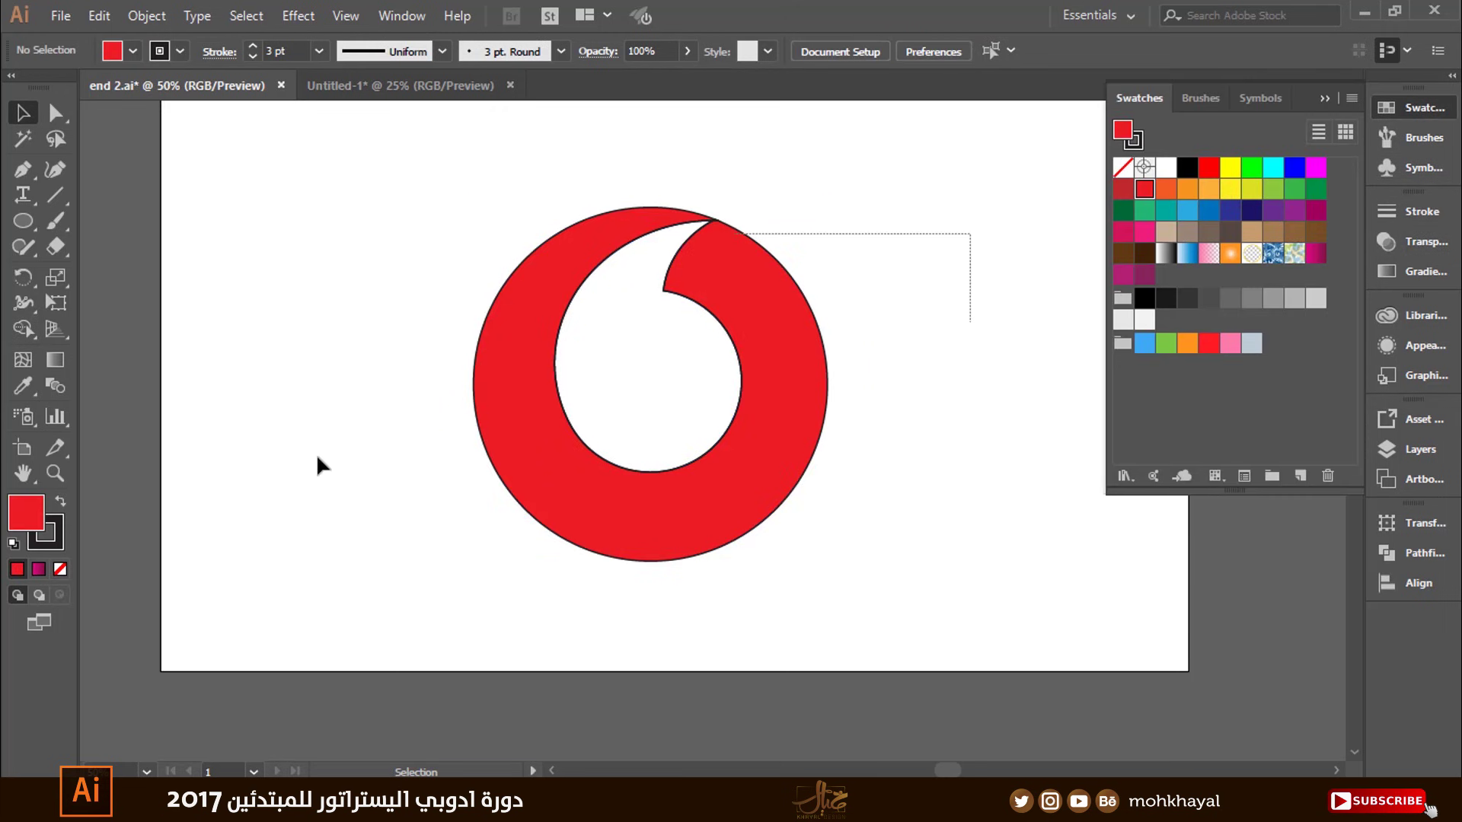
click(57, 546)
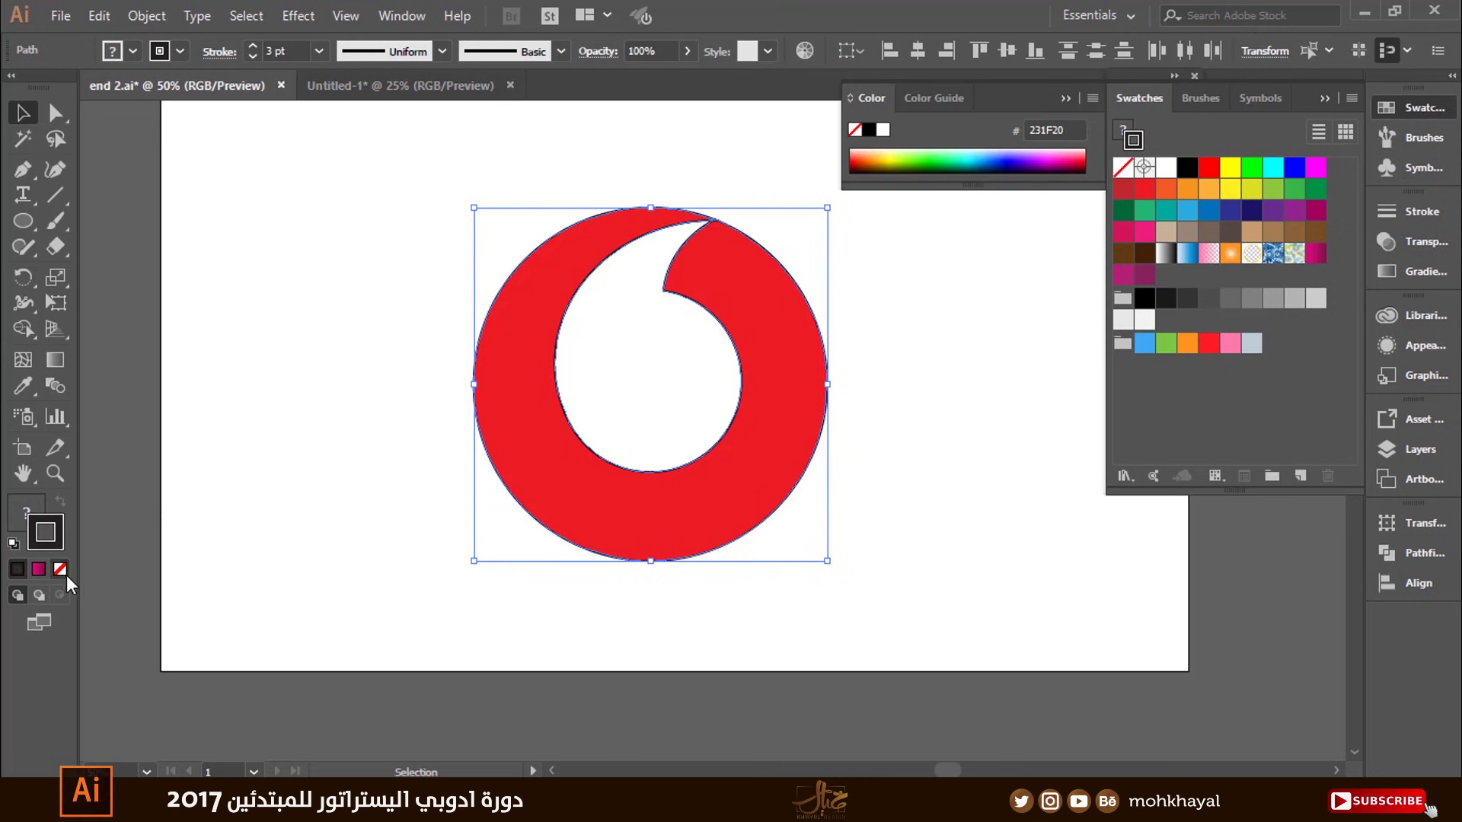
click(255, 542)
click(1066, 97)
click(1325, 97)
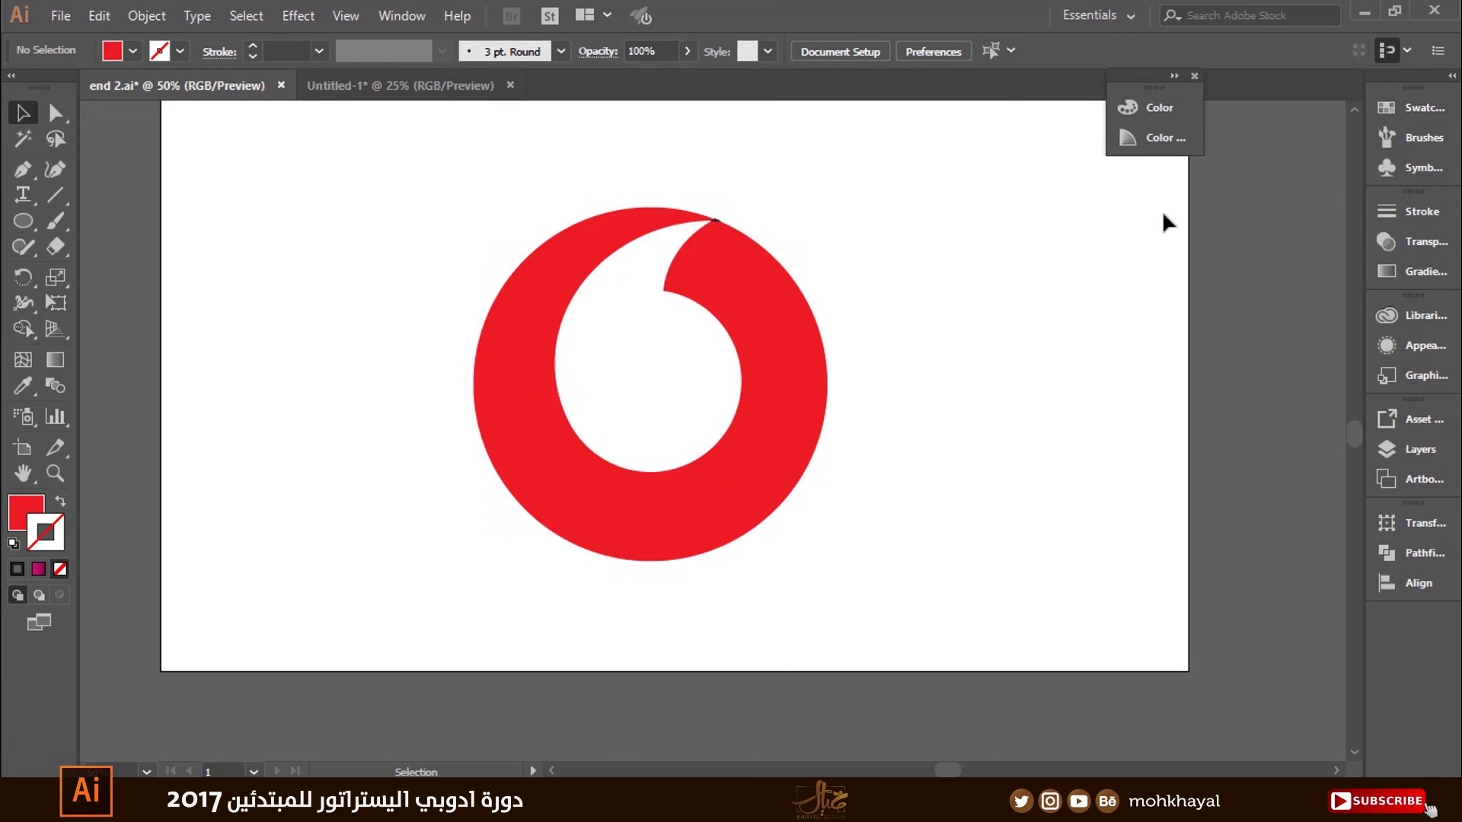
click(1195, 75)
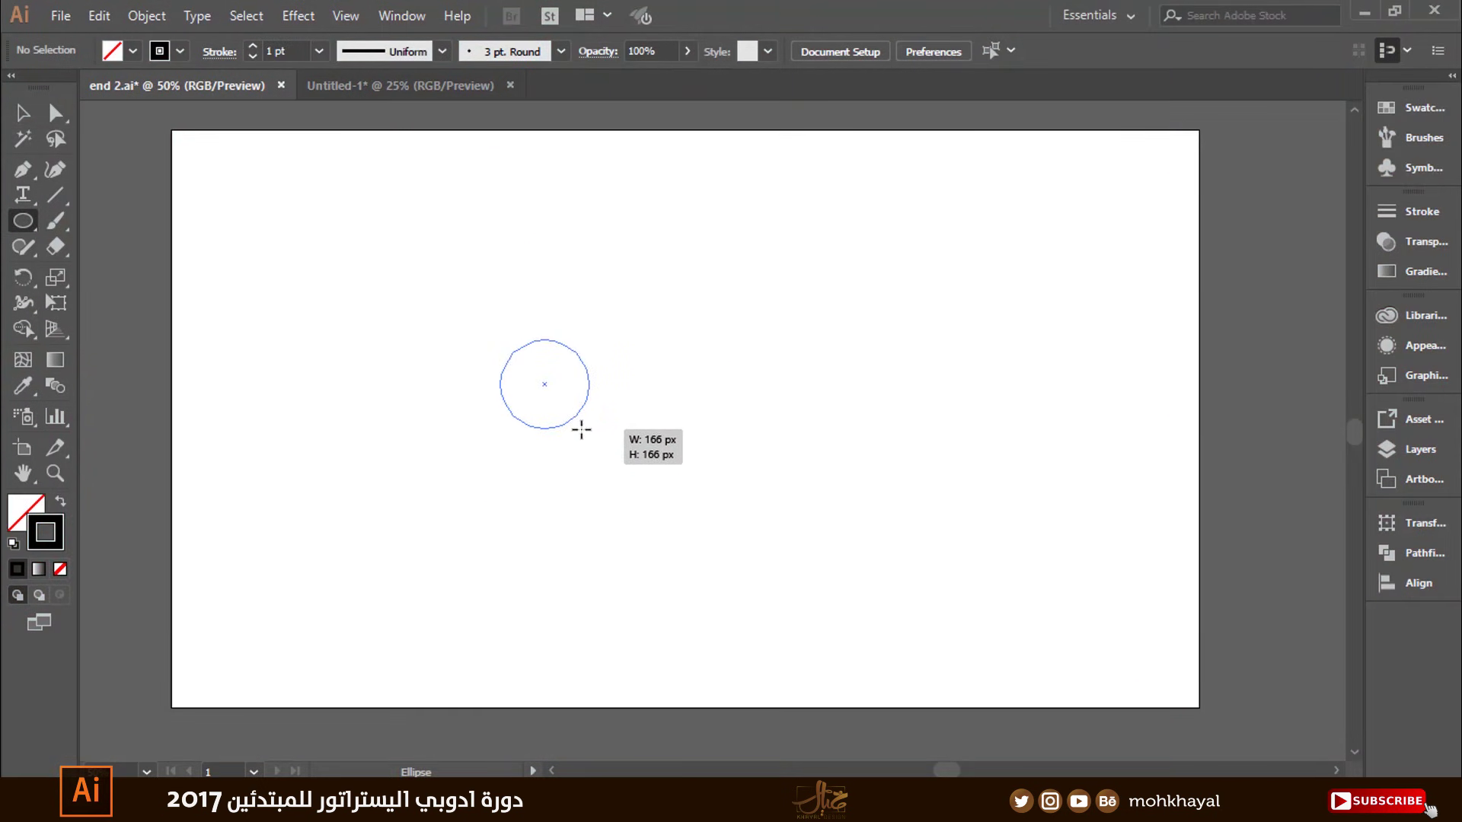
Draw a 166 px circle, repeat it into a row of three, and copy the row below
drag(579, 428, 669, 425)
key(v)
click(601, 488)
key(ctrl+d)
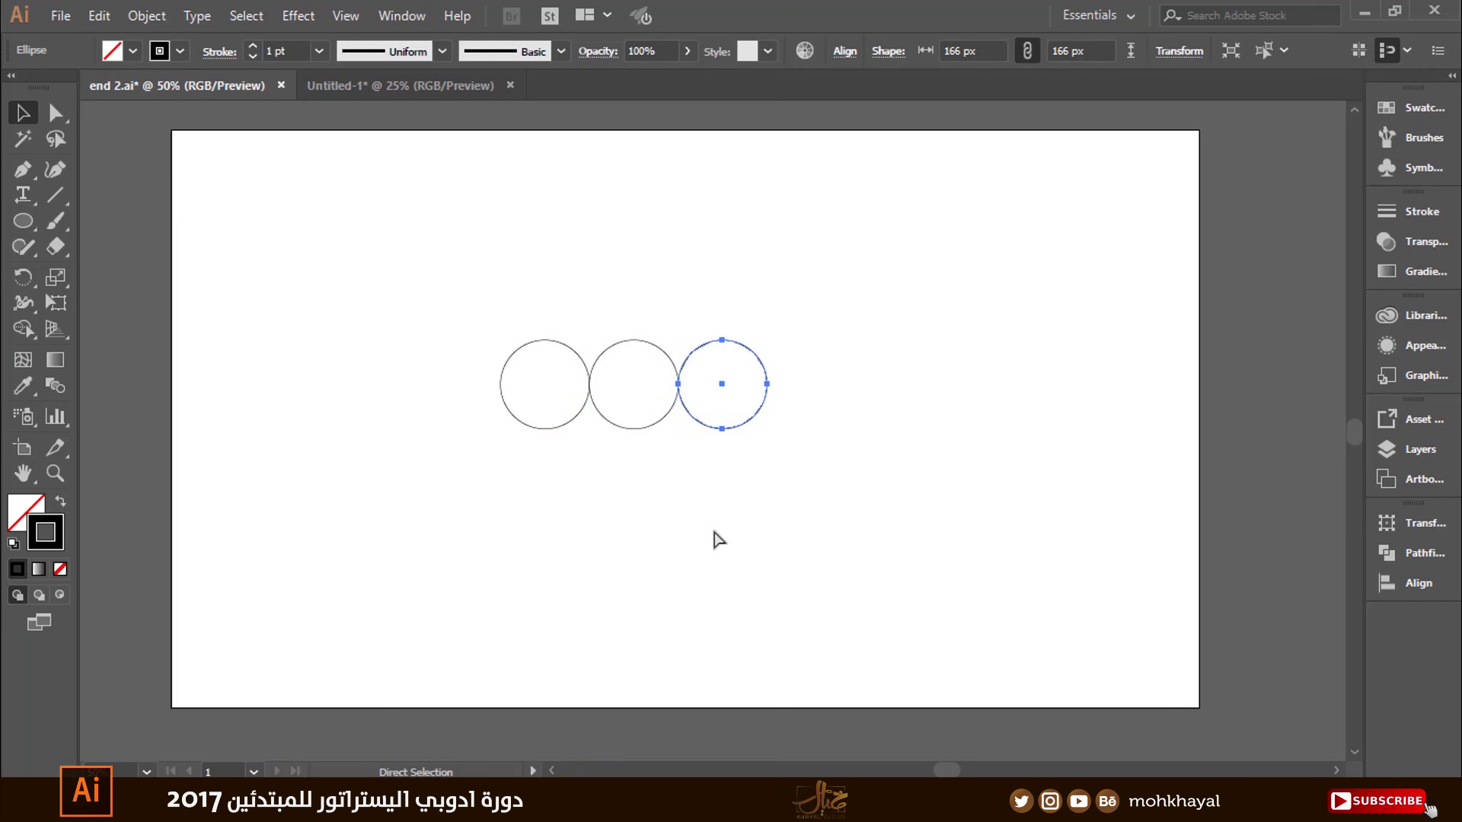
click(719, 540)
drag(825, 320, 486, 428)
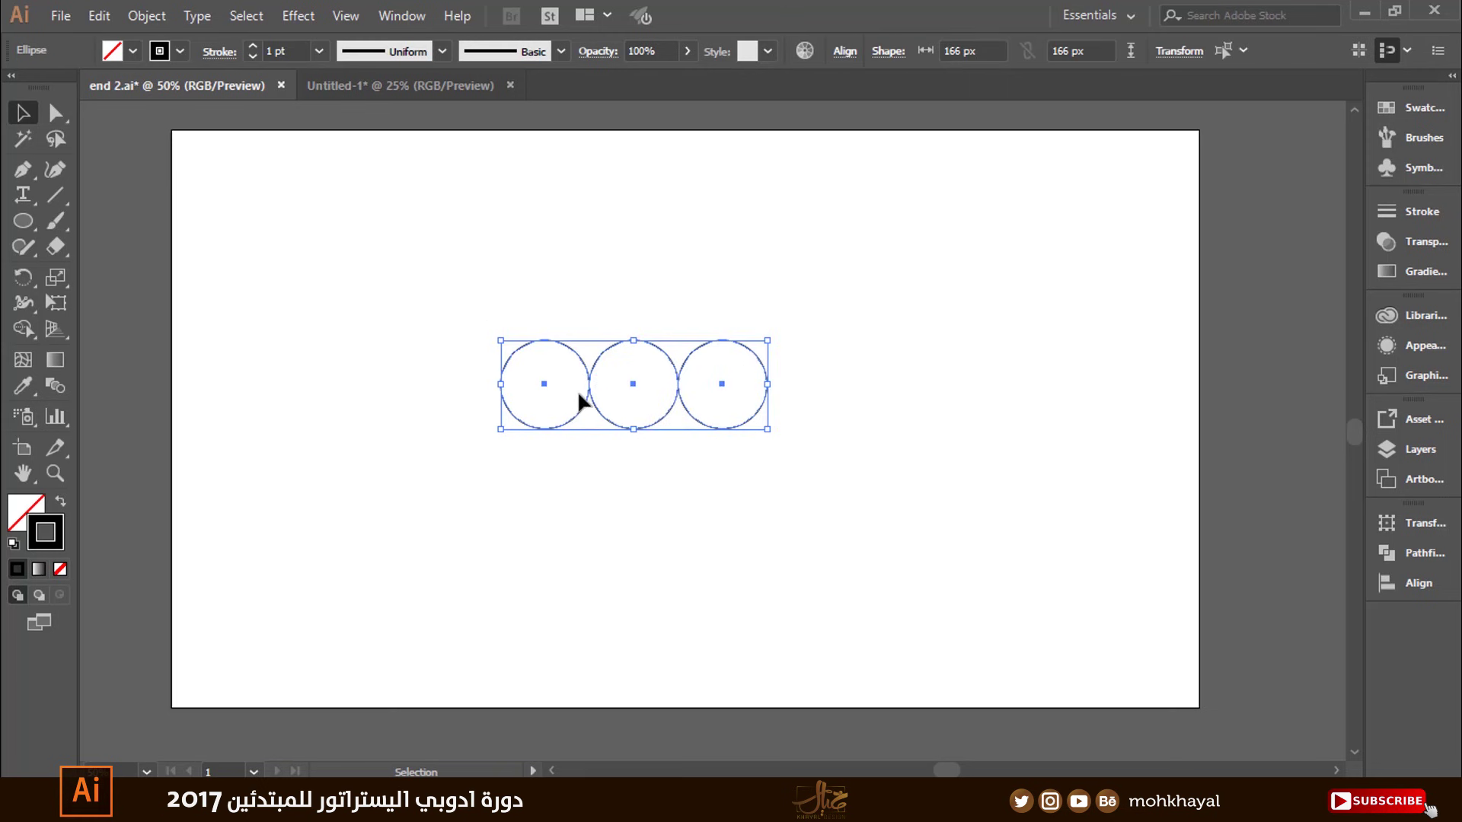
drag(593, 392, 594, 482)
click(883, 311)
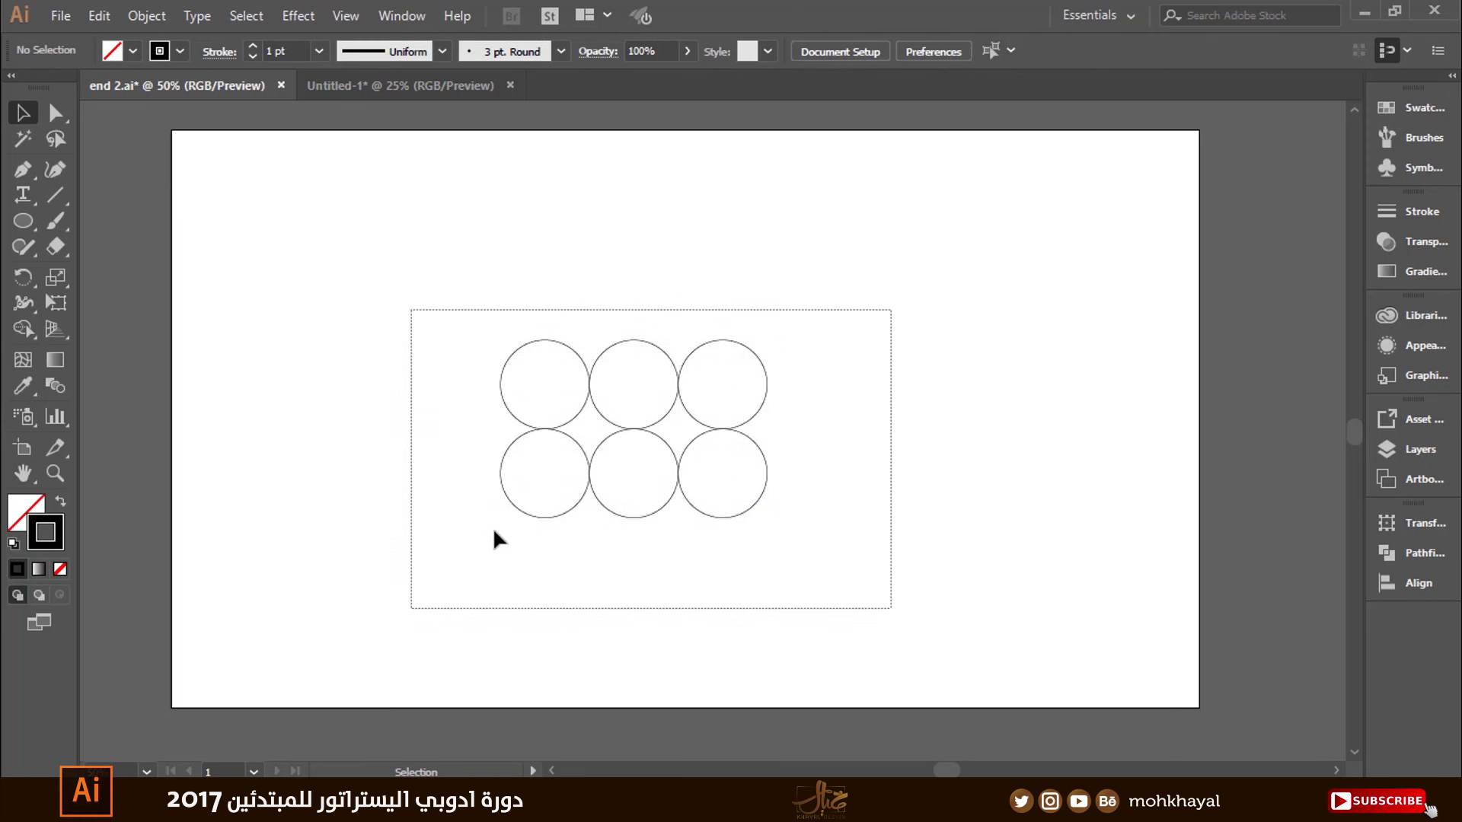
Select all six circles, nudge them, and merge them into one shape with Shape Builder
drag(891, 310, 411, 605)
drag(614, 427, 664, 437)
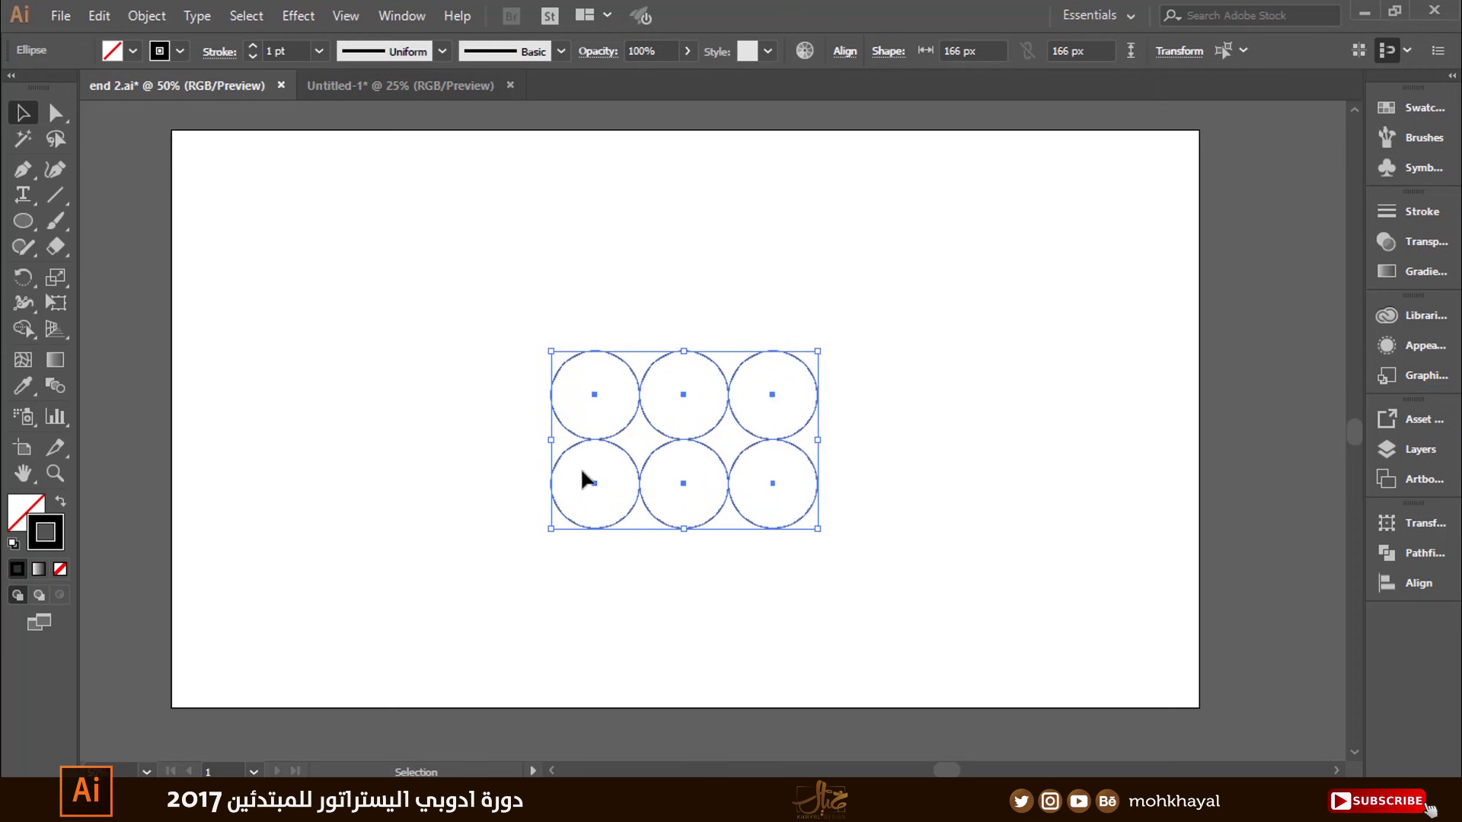
click(441, 362)
mouse_move(416, 261)
mouse_down()
mouse_move(914, 571)
mouse_move(926, 601)
mouse_up()
click(17, 332)
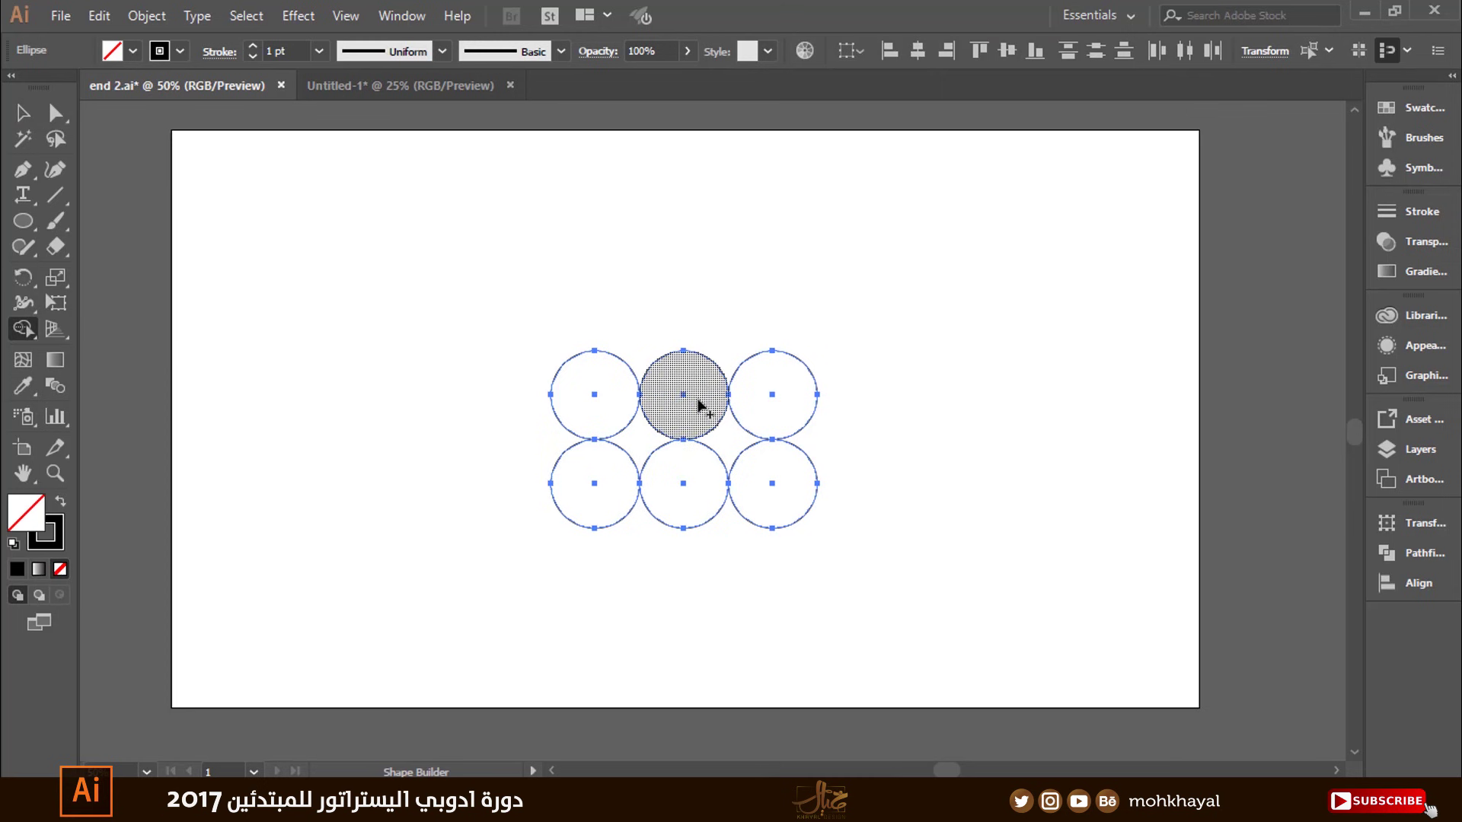
mouse_move(594, 495)
mouse_down()
mouse_move(661, 423)
mouse_move(766, 480)
mouse_up()
Delete the top corner circles and scale the combined lobed shape up about its centre
click(23, 112)
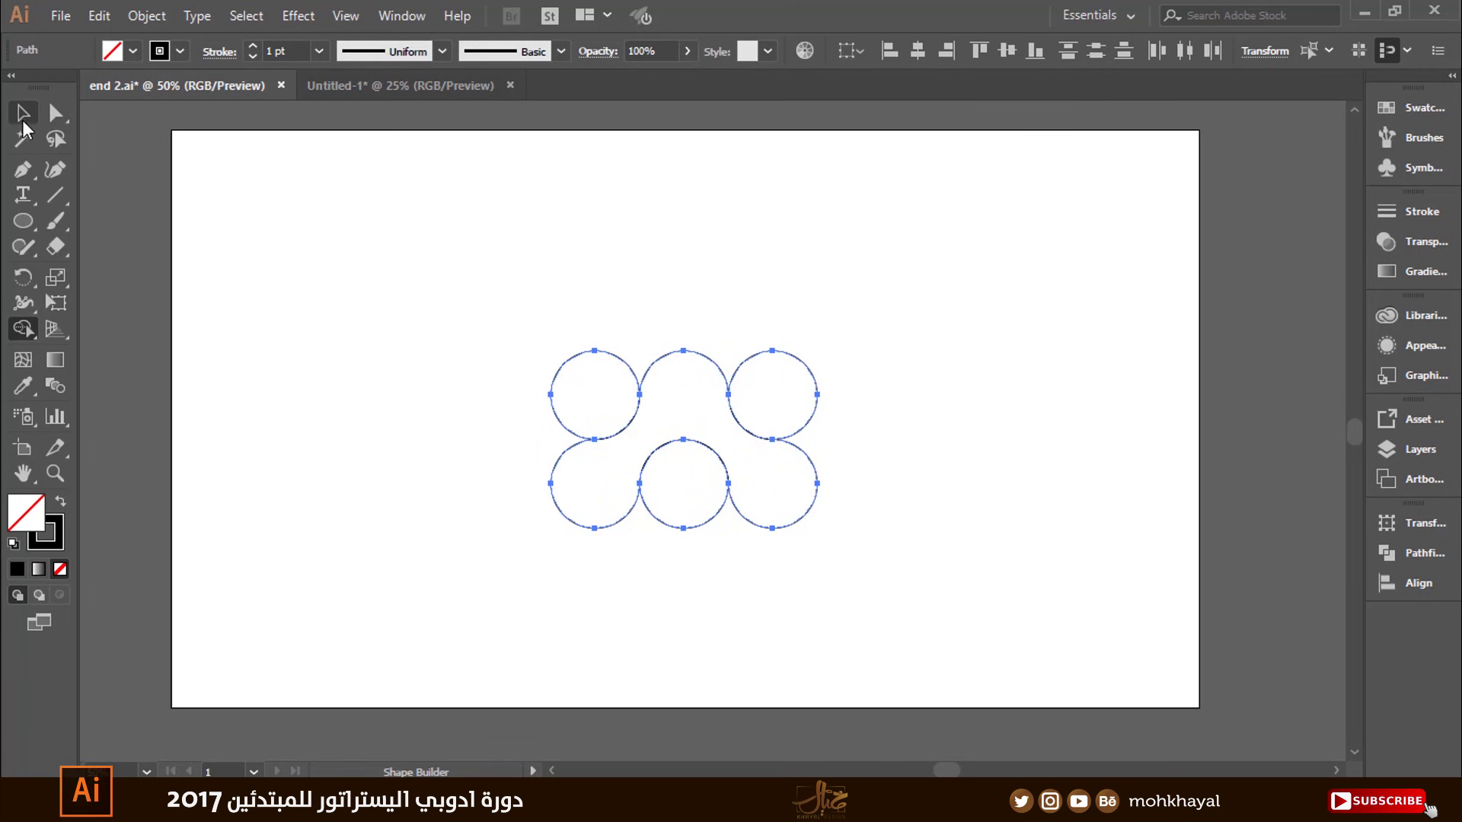
click(662, 341)
drag(617, 364, 514, 286)
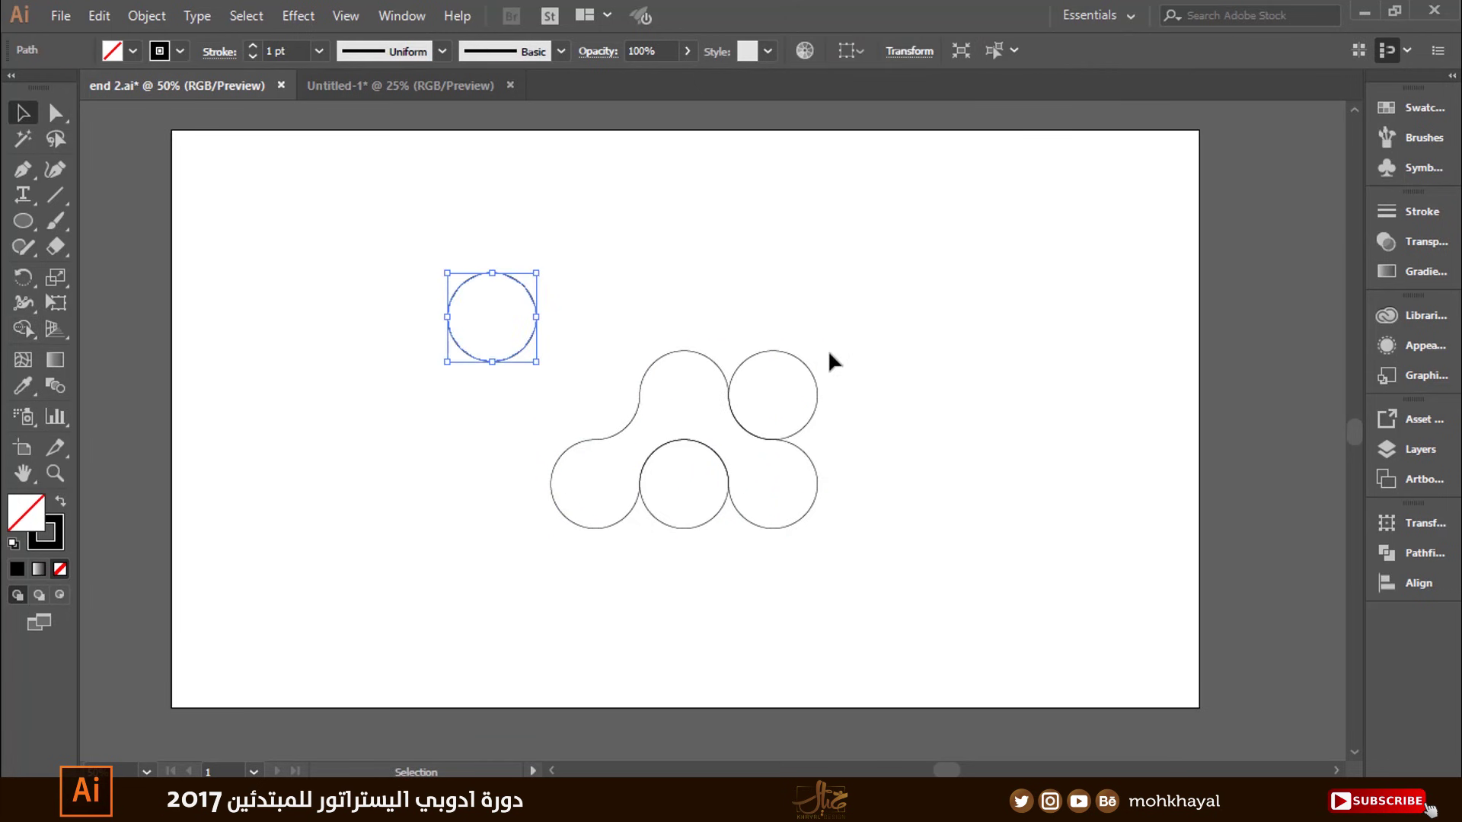
key(Delete)
key(Delete)
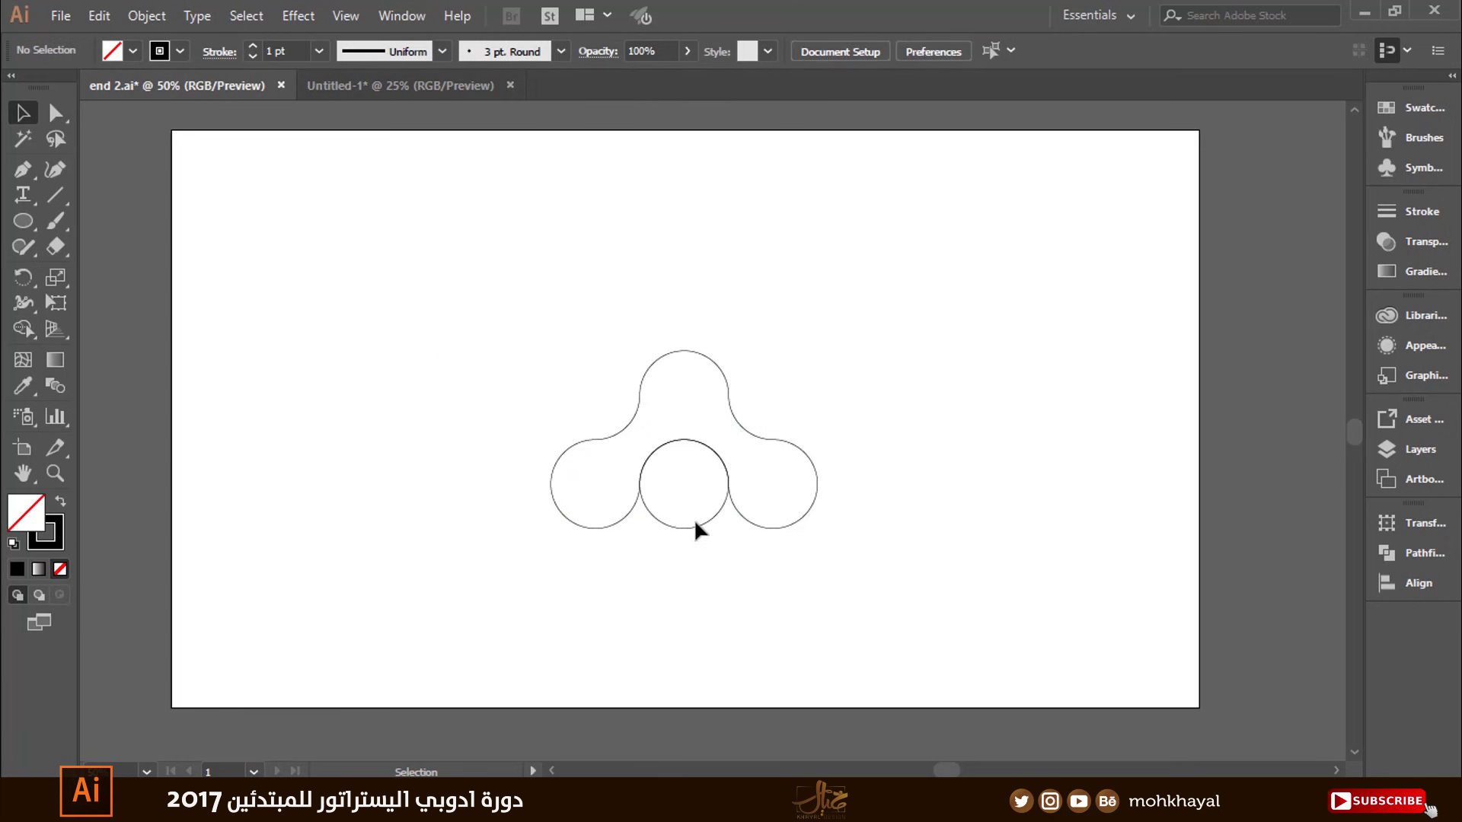
click(688, 528)
drag(850, 299, 623, 550)
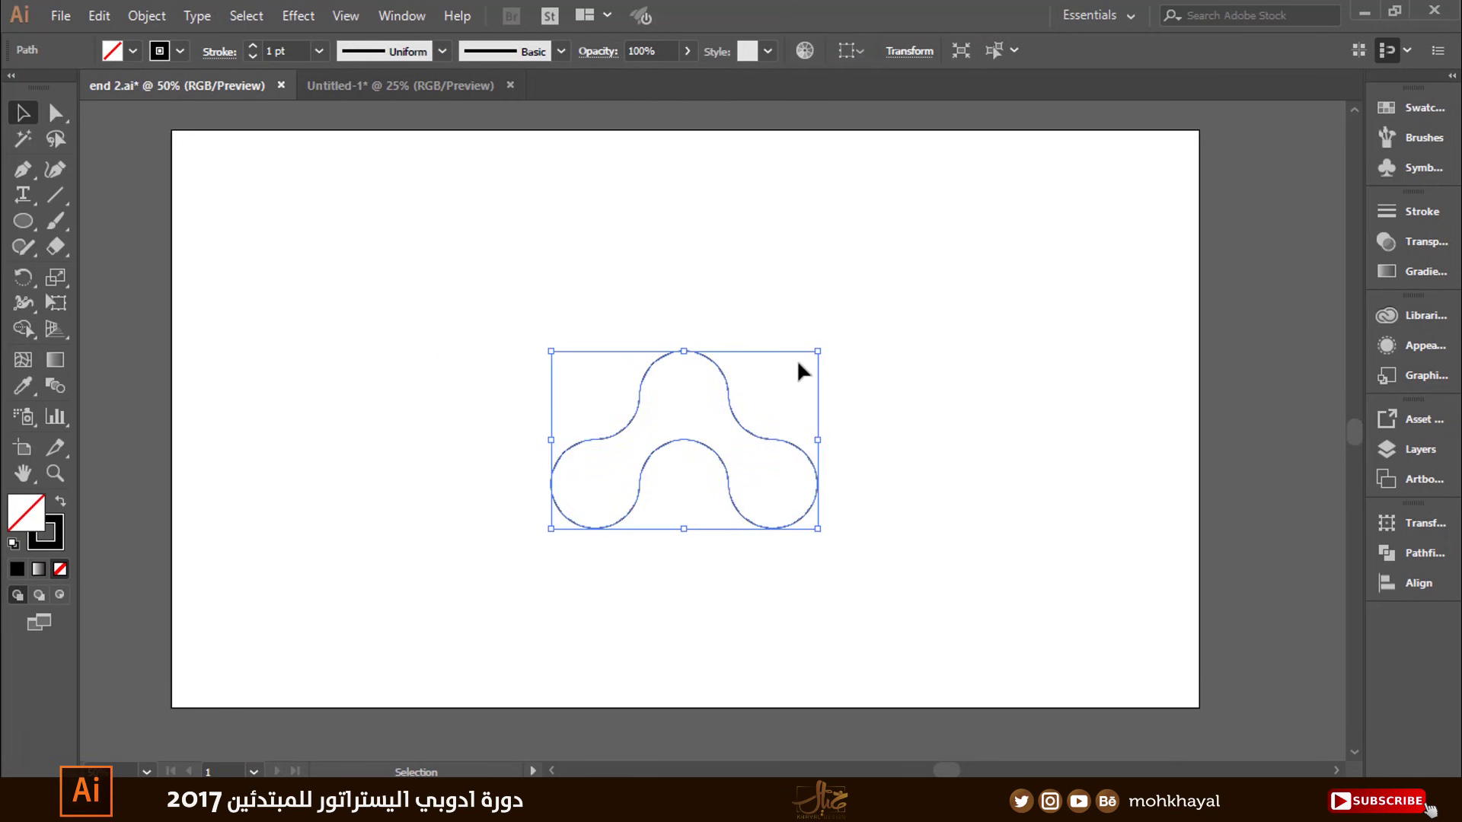
drag(818, 351, 851, 329)
click(745, 288)
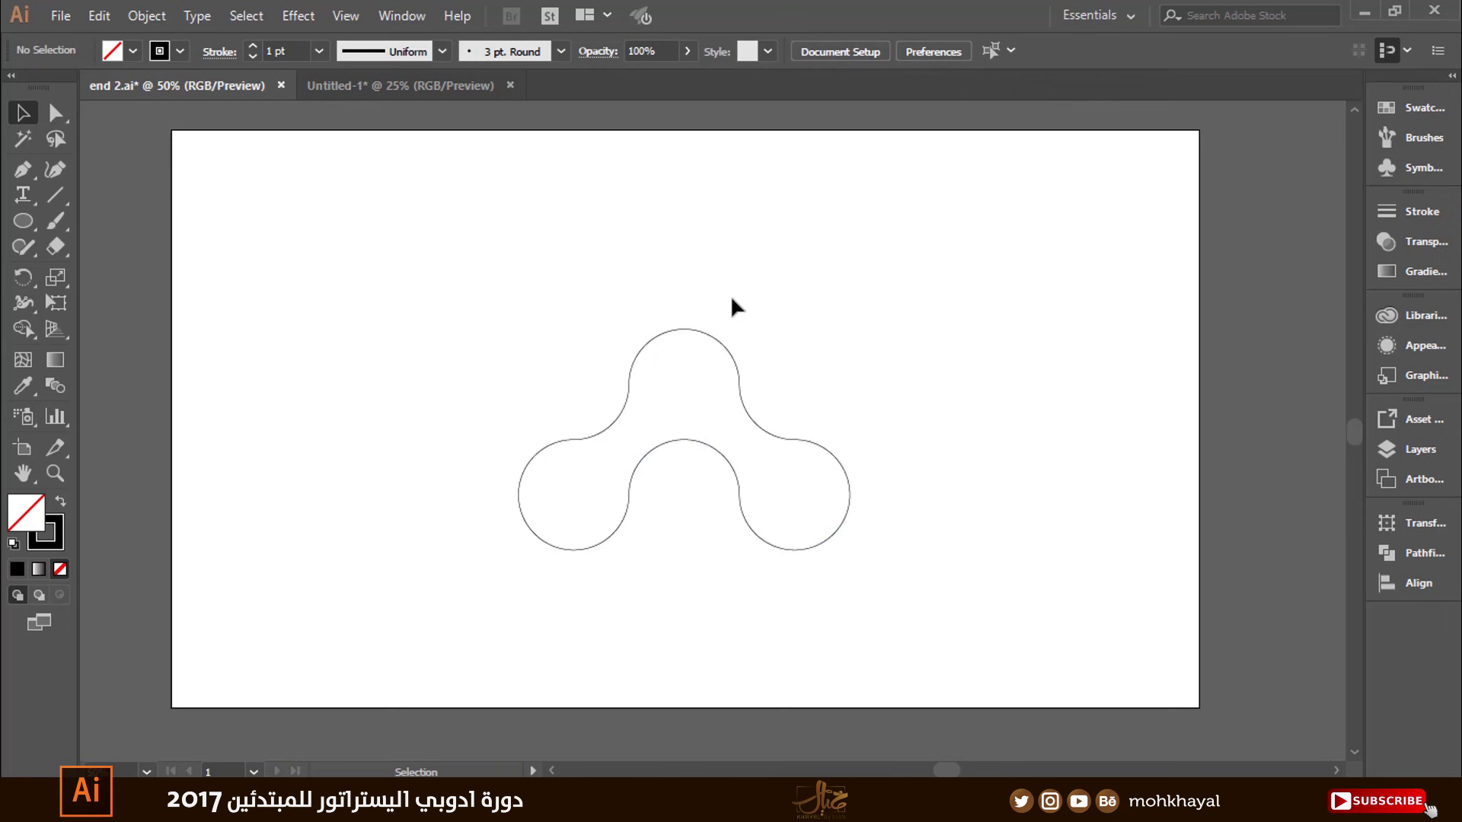
drag(741, 282, 657, 505)
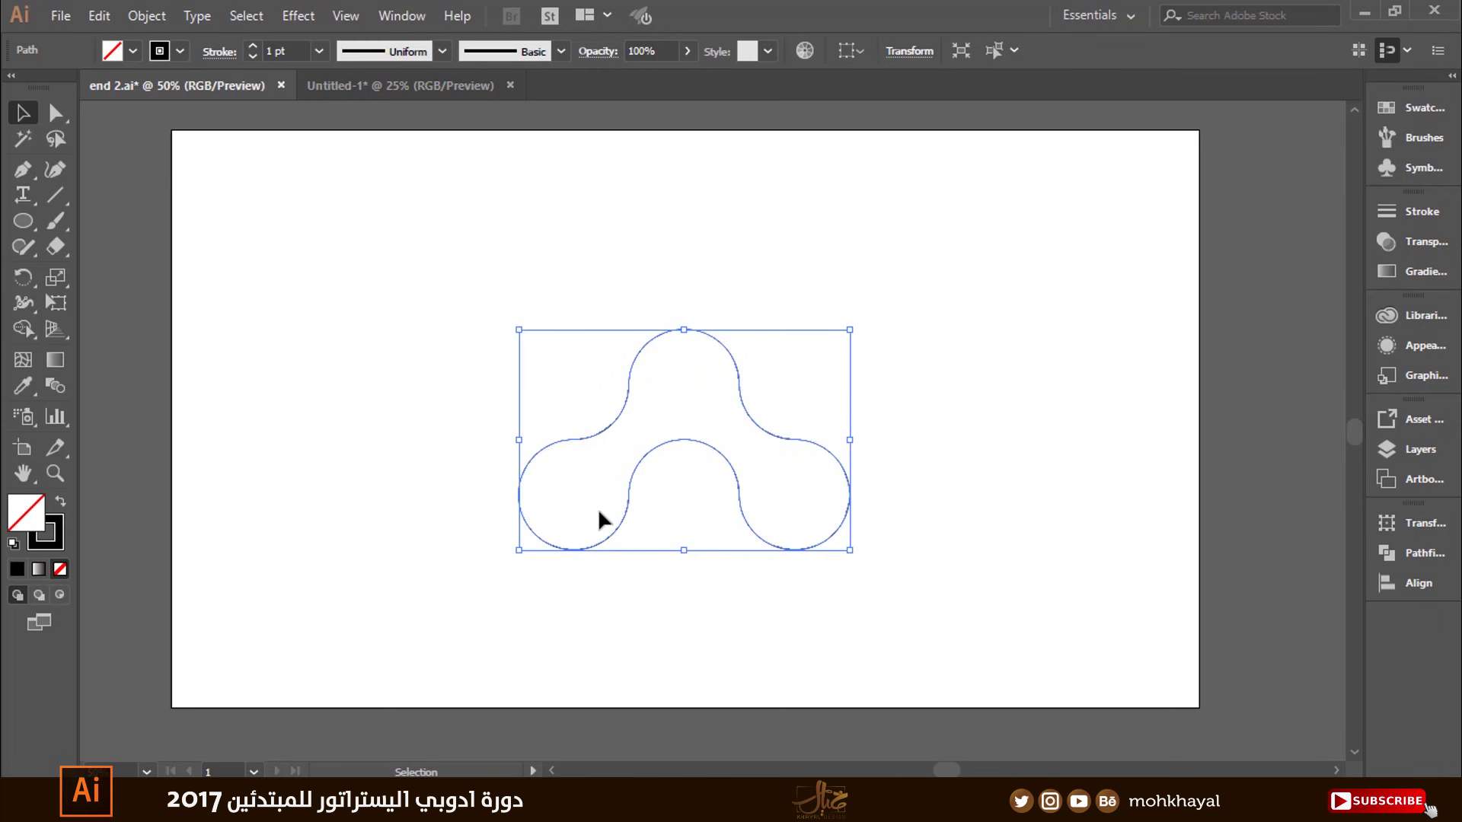
Deselect the lobed shape with the Selection tool
click(674, 620)
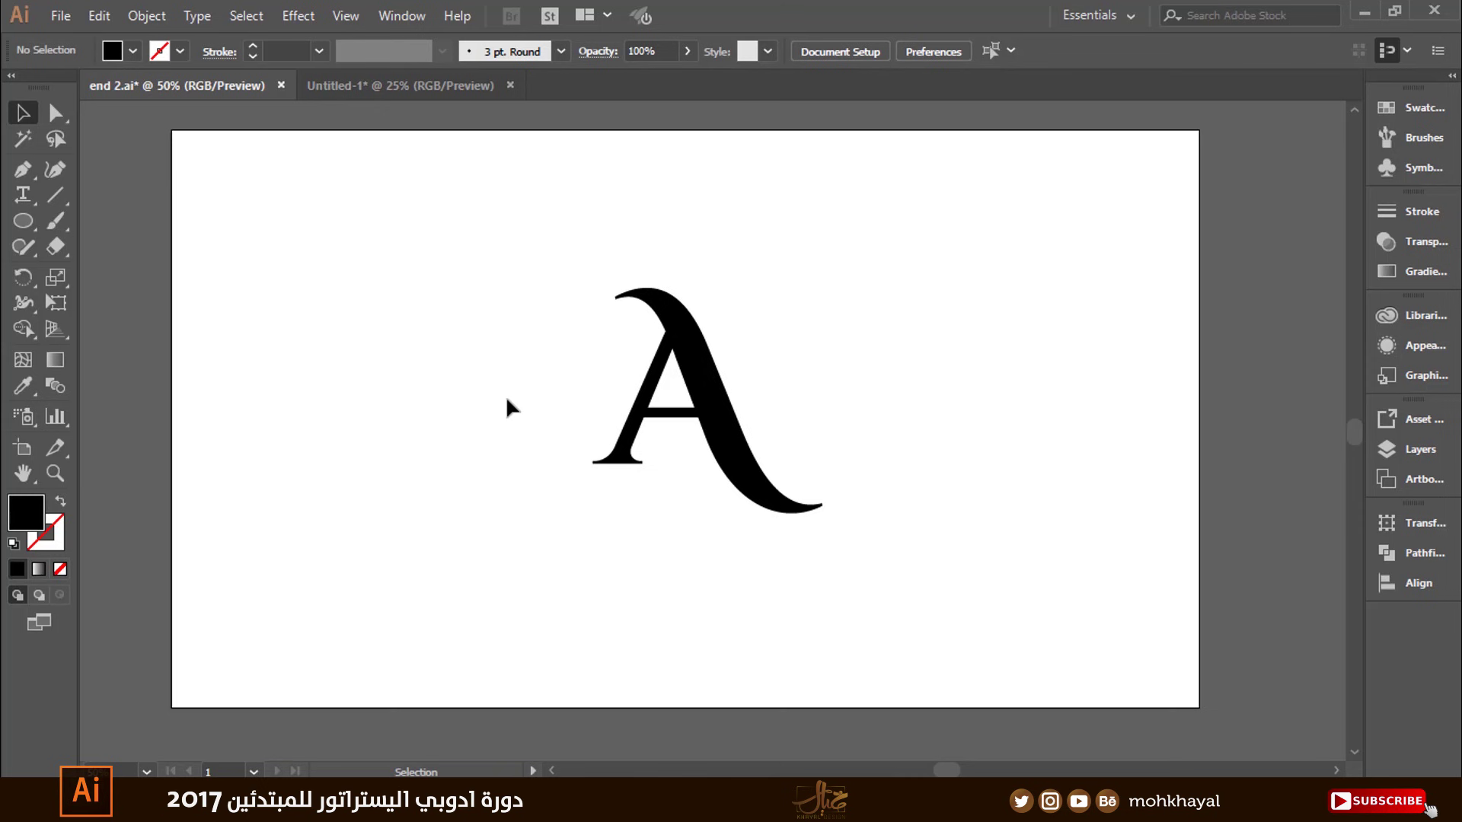
Duplicate the A and place the copy on the pasteboard at the top left
key(ctrl+minus)
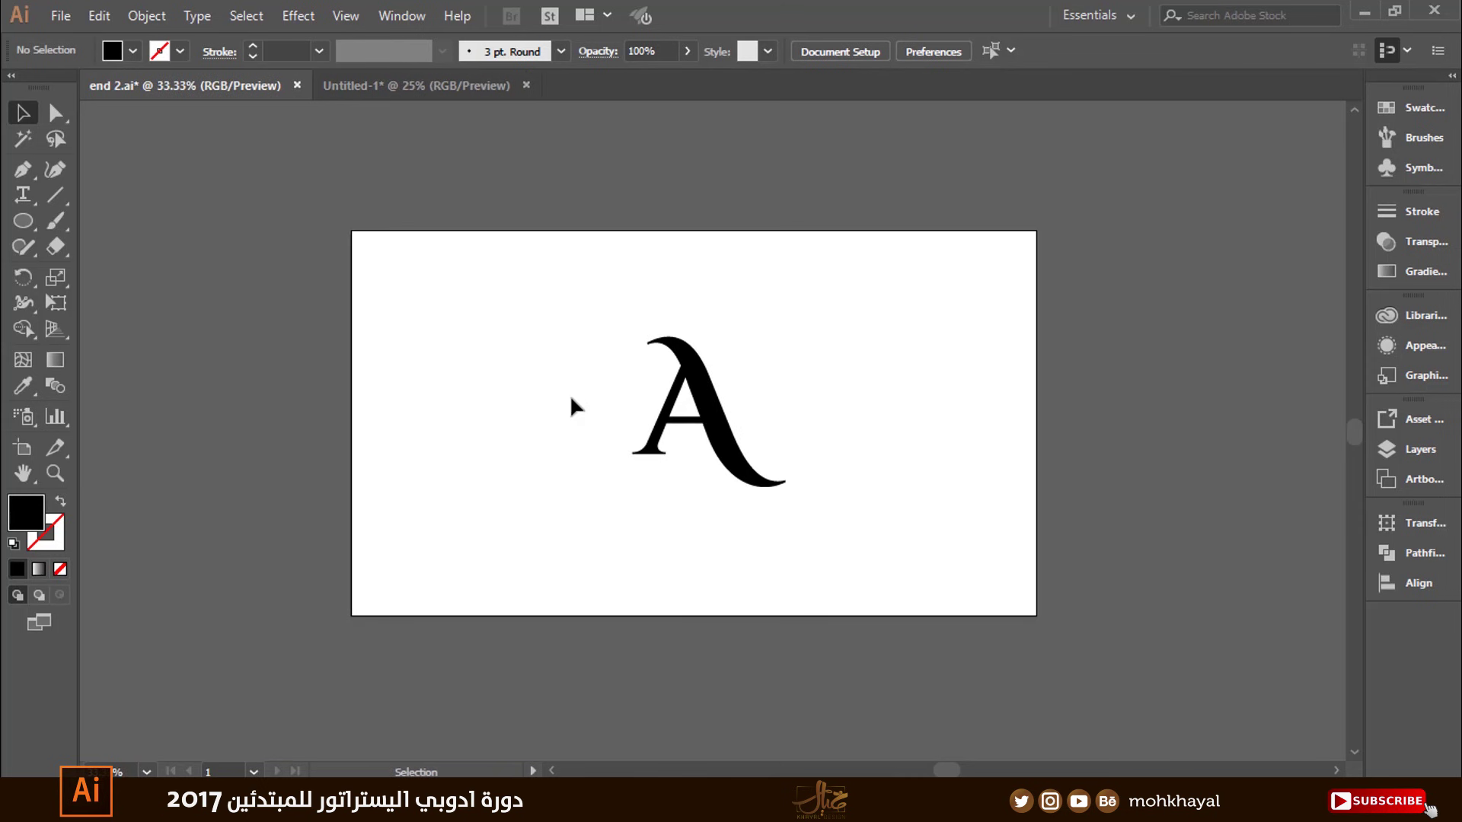
click(709, 411)
double_click(708, 423)
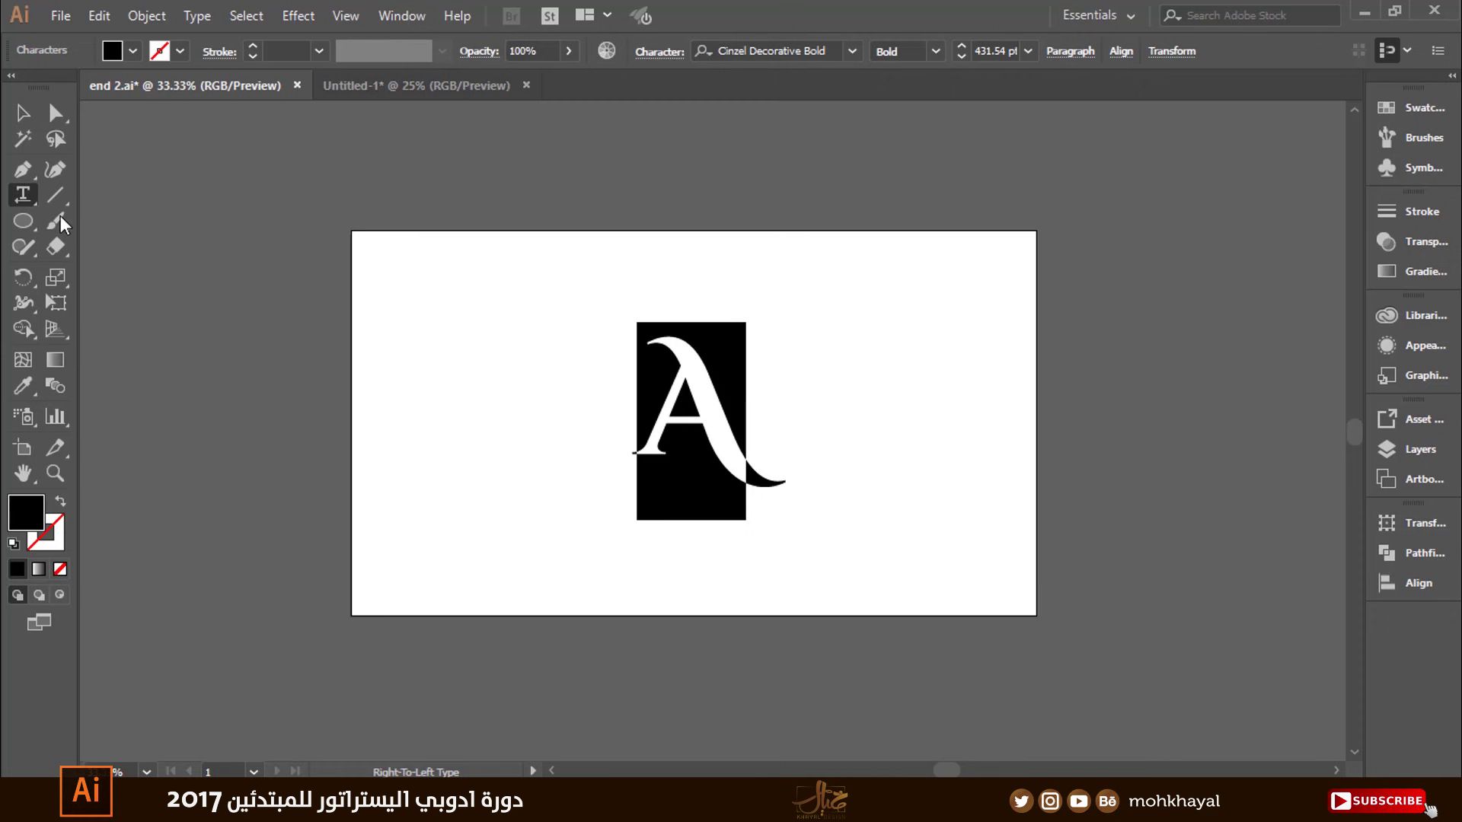
double_click(695, 455)
key(Escape)
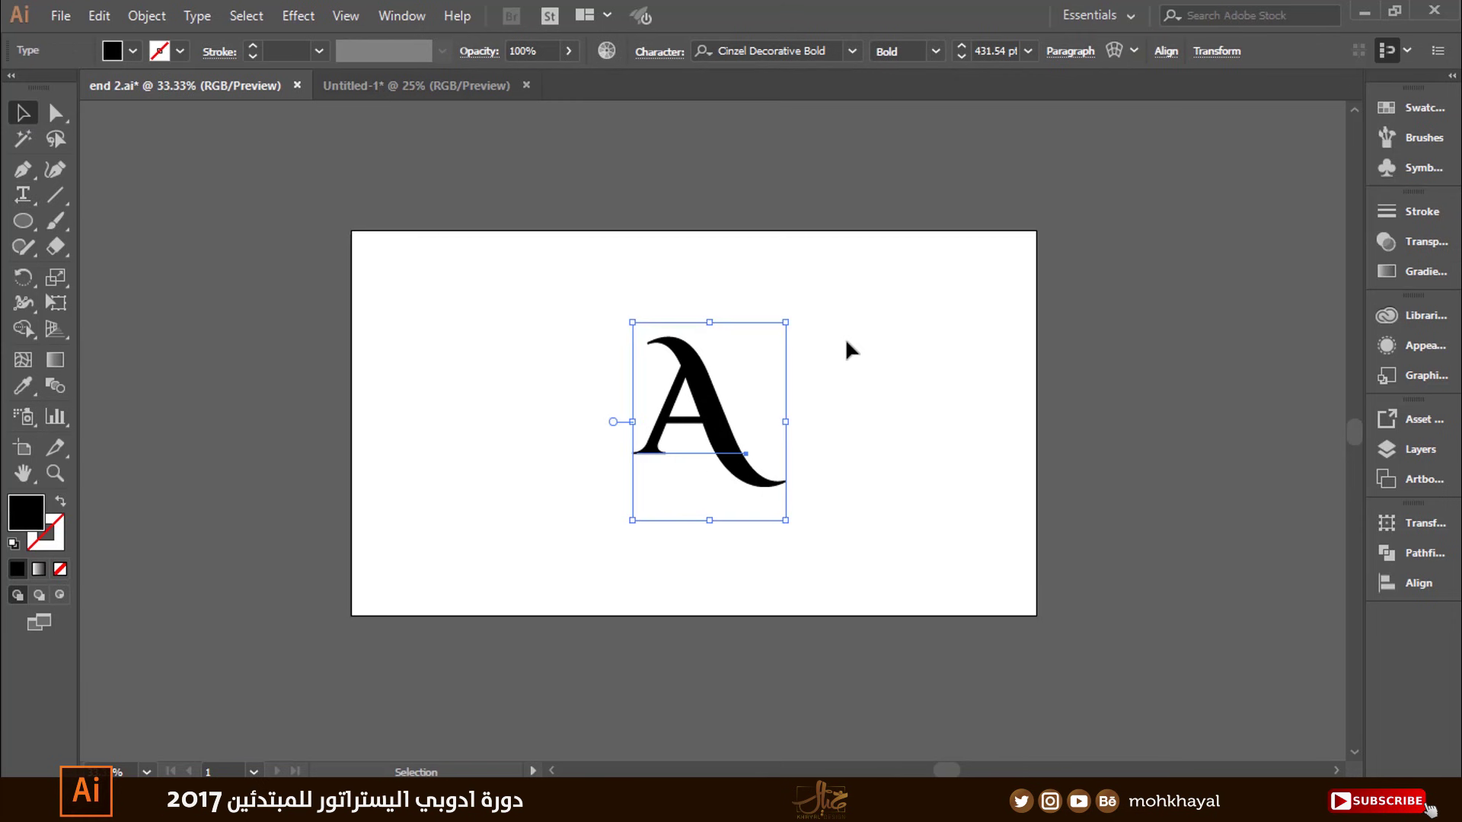
mouse_move(720, 430)
mouse_down()
mouse_move(183, 482)
mouse_move(187, 467)
mouse_up()
drag(178, 415, 183, 204)
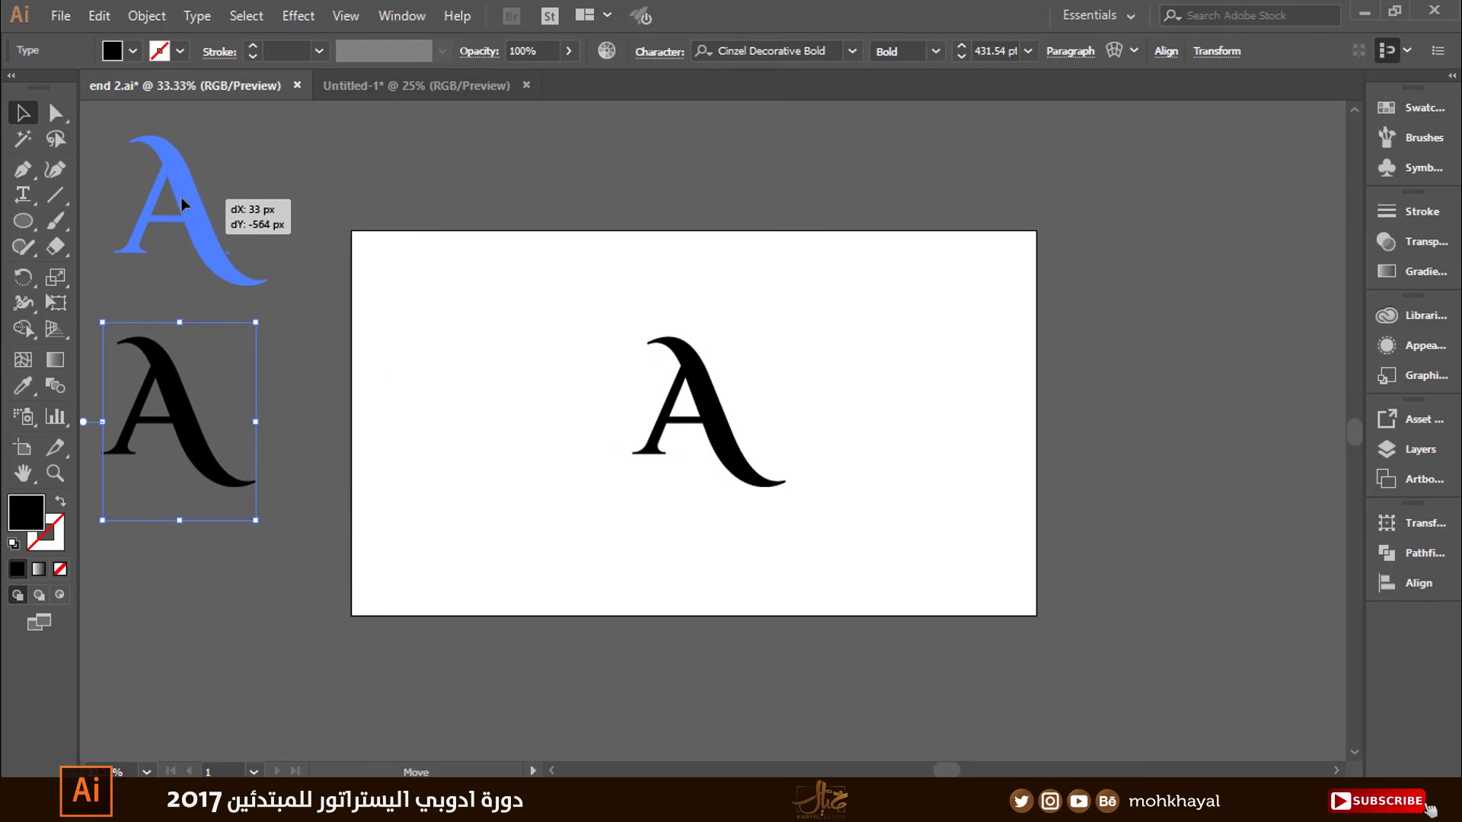
Convert the centre A on the artboard into outlines
click(778, 405)
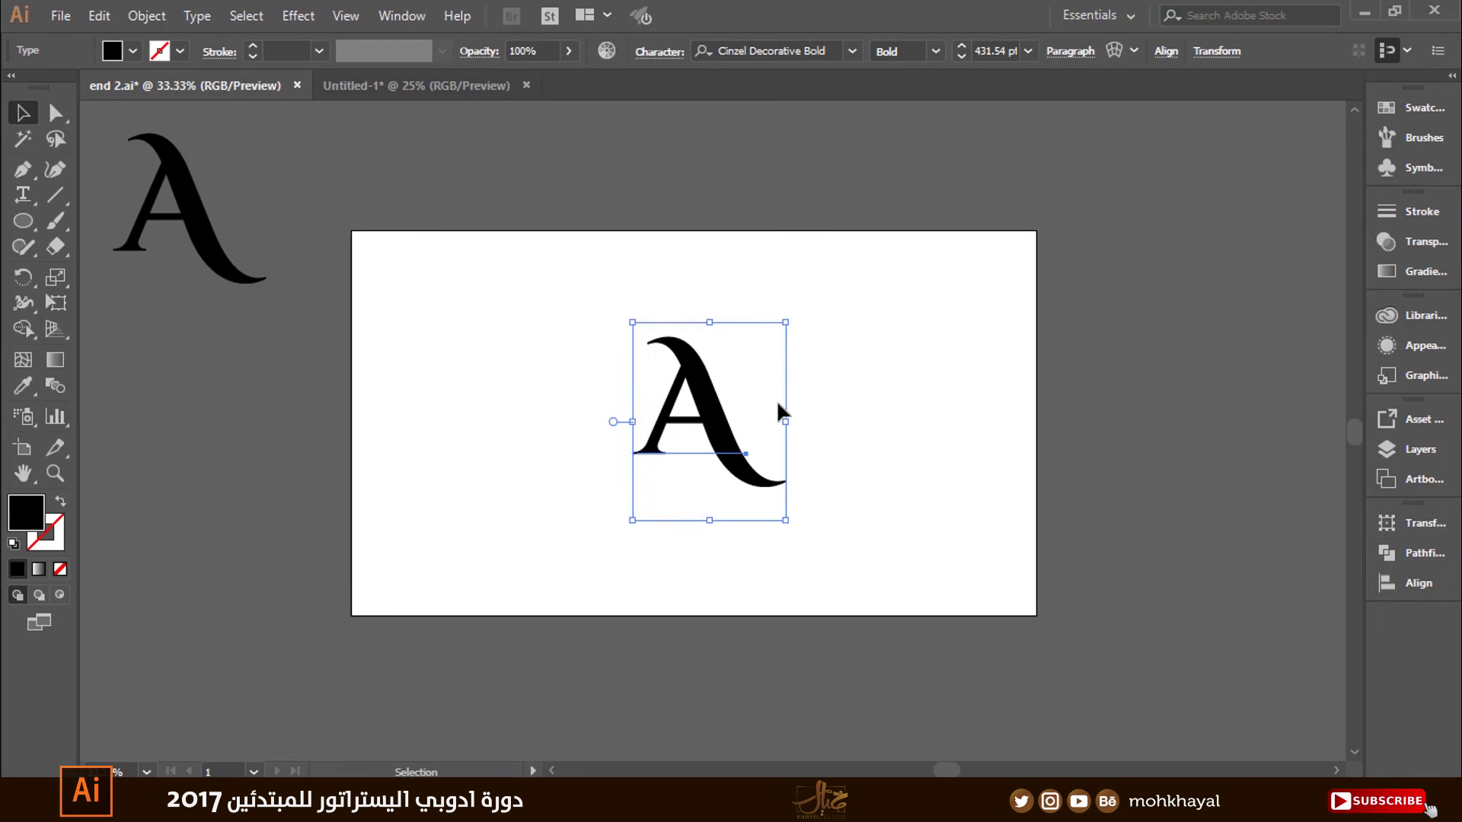
right_click(707, 391)
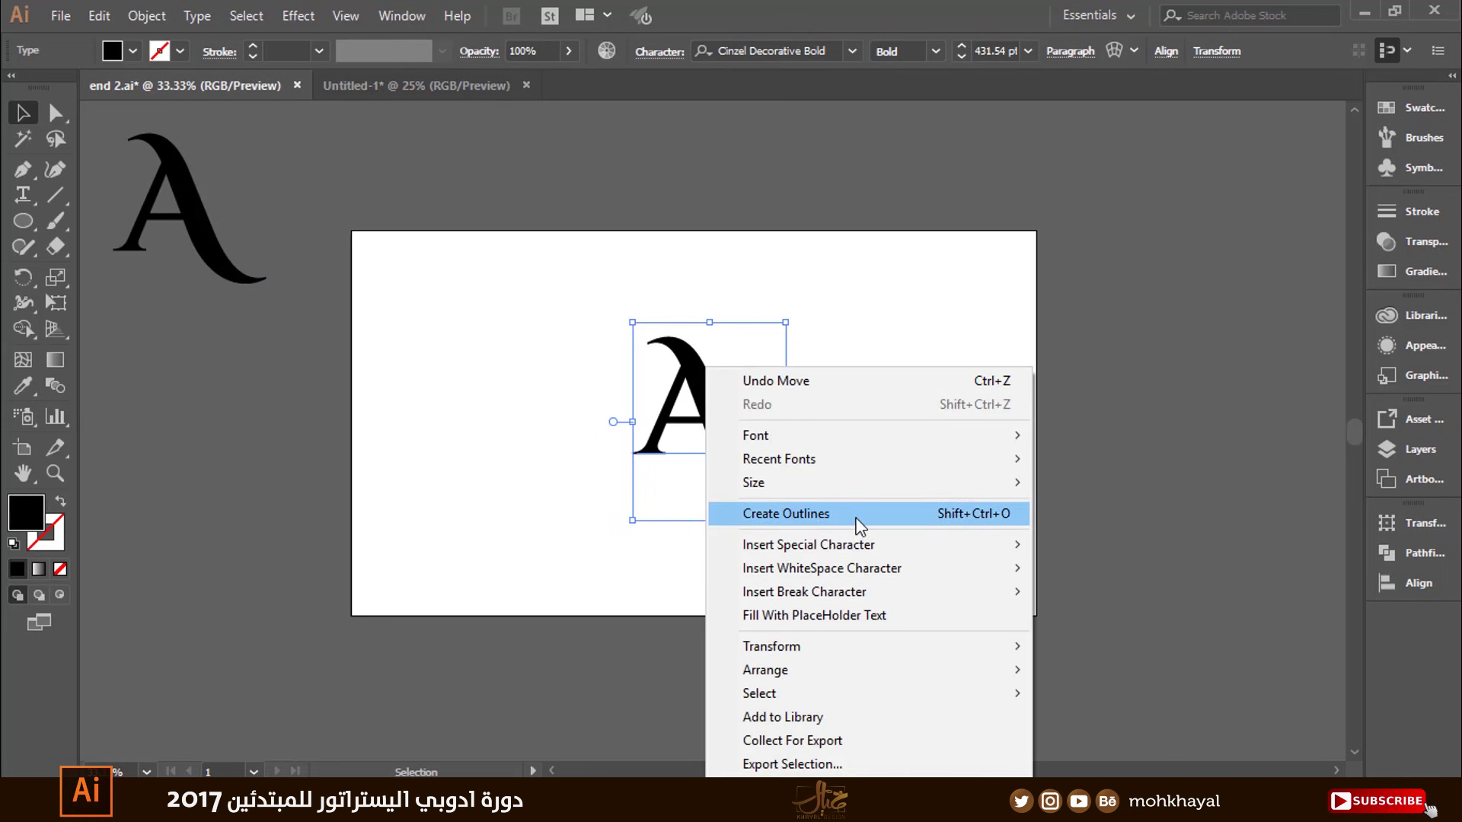
click(824, 515)
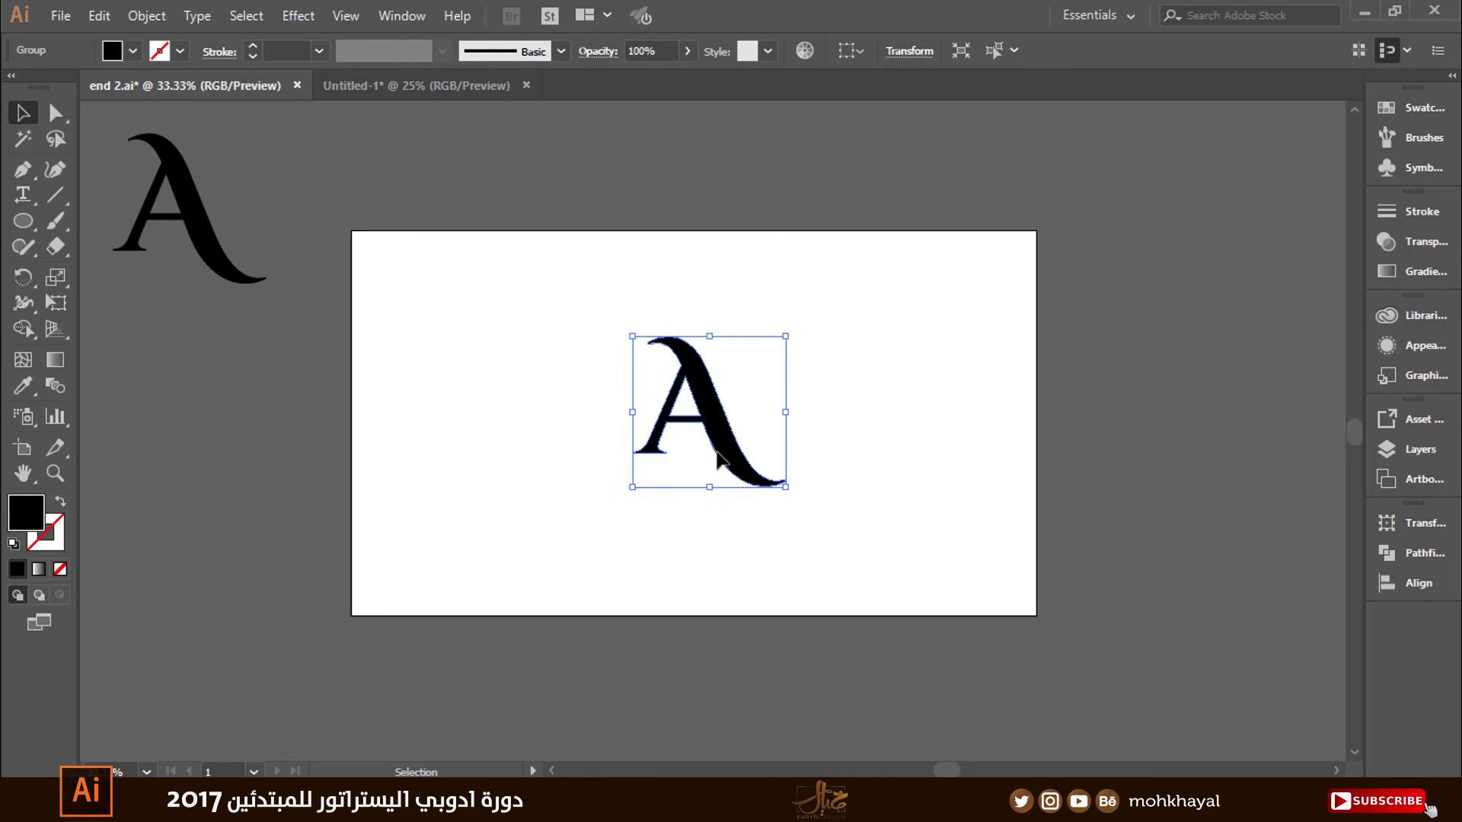
click(870, 486)
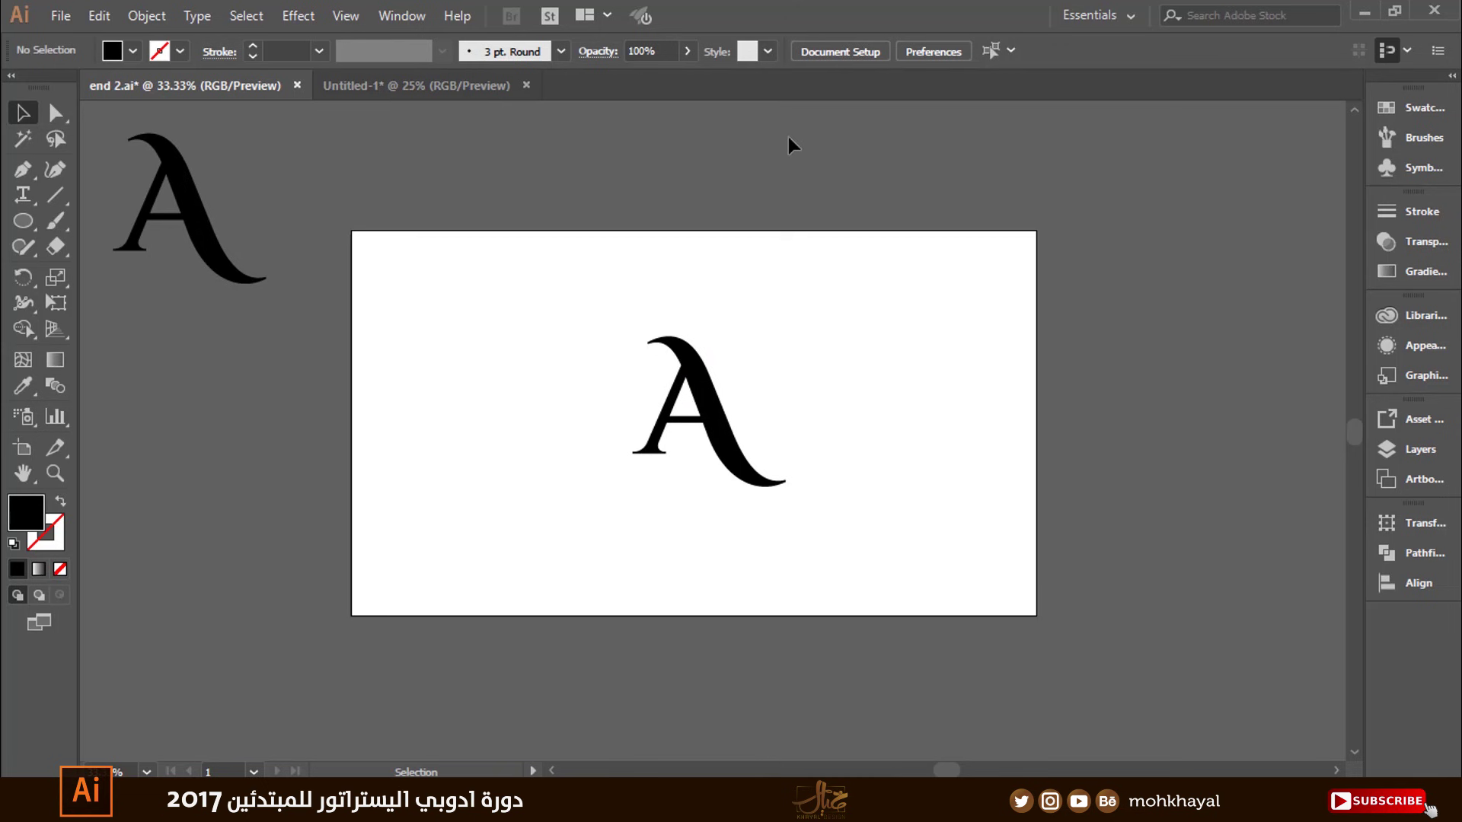
Check the spare A's font, keeping Cinzel Decorative, then deselect it
click(248, 242)
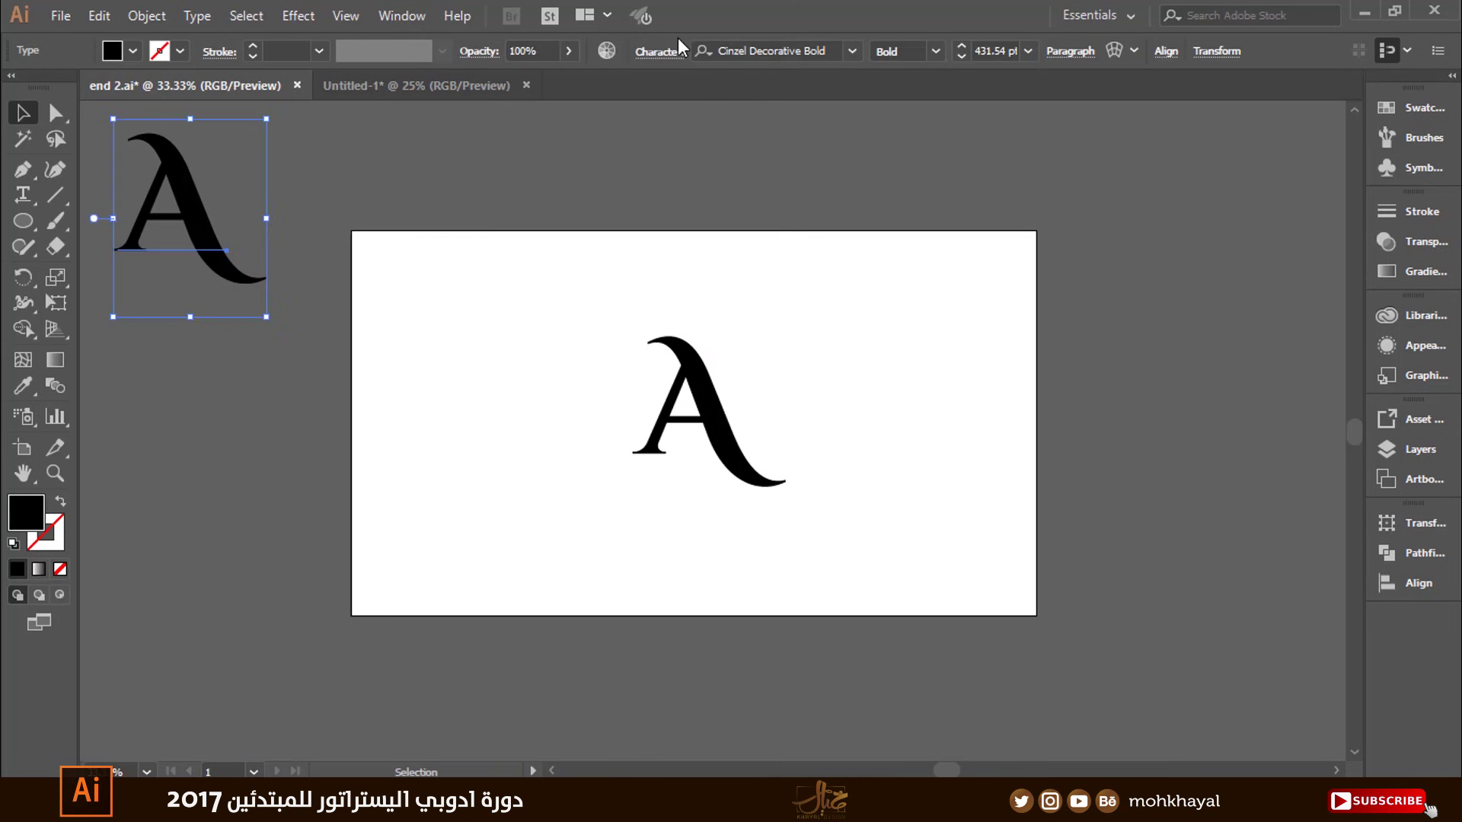
click(858, 50)
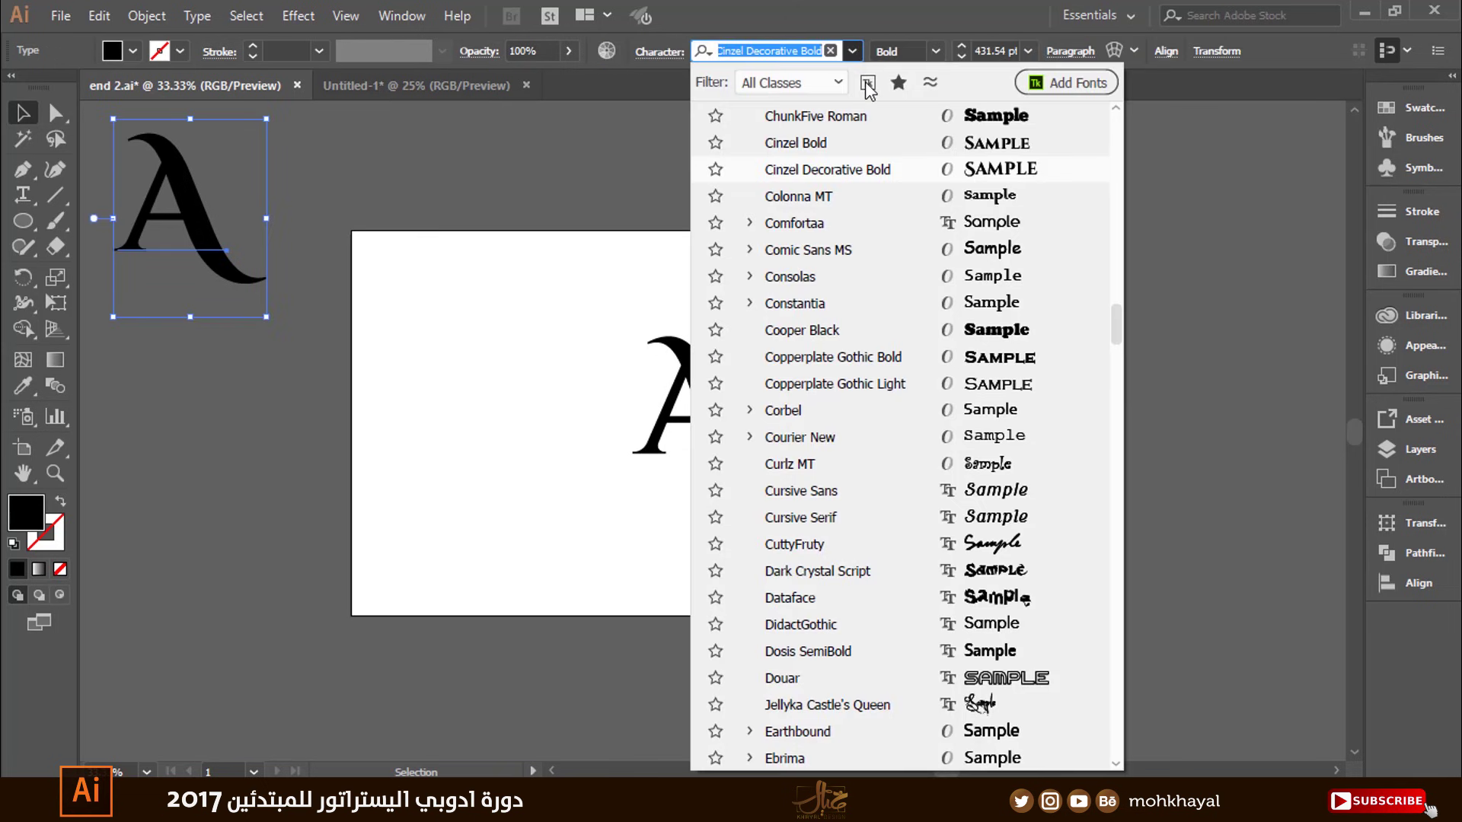
click(401, 426)
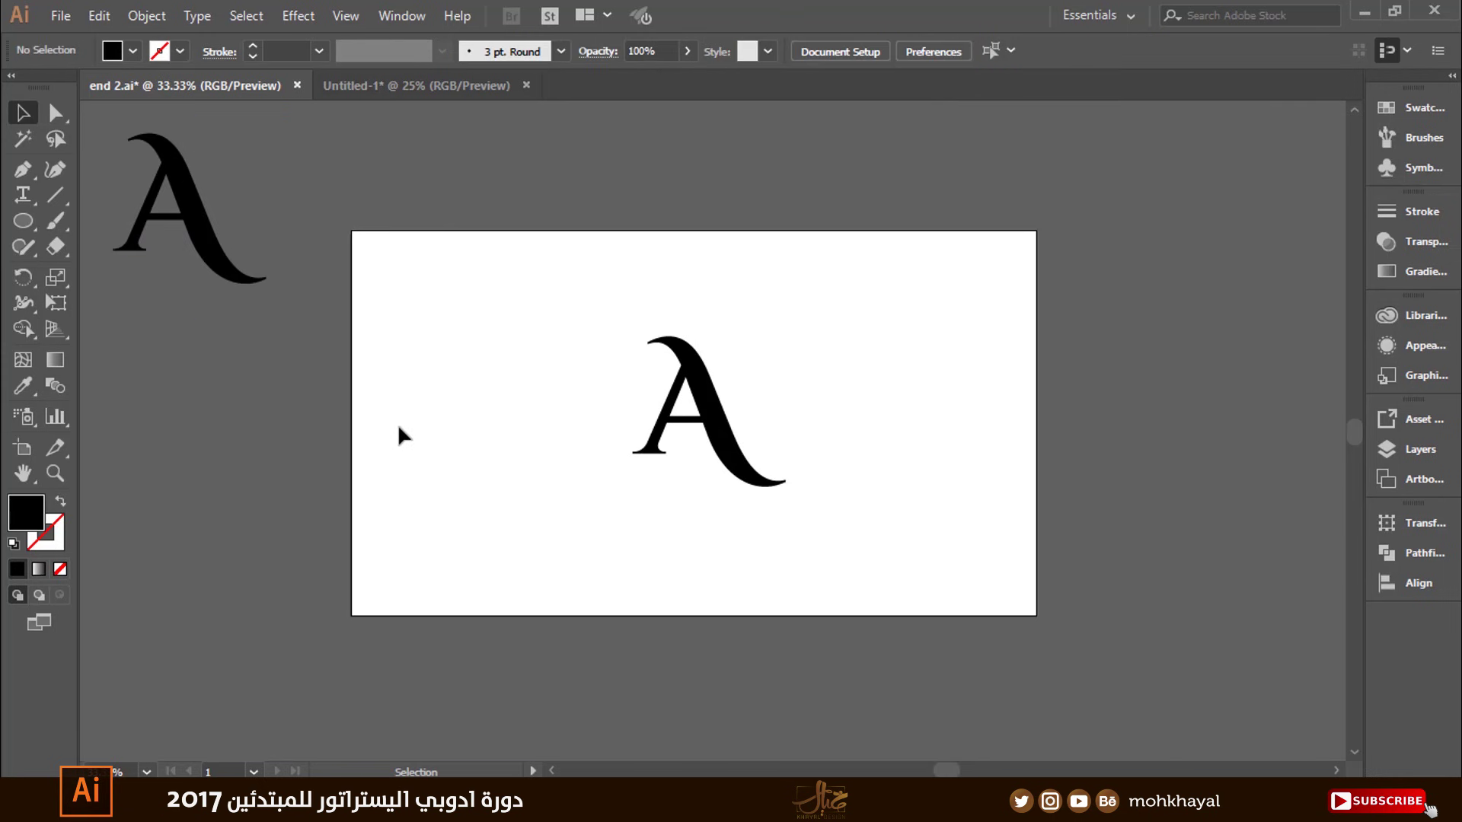
click(217, 263)
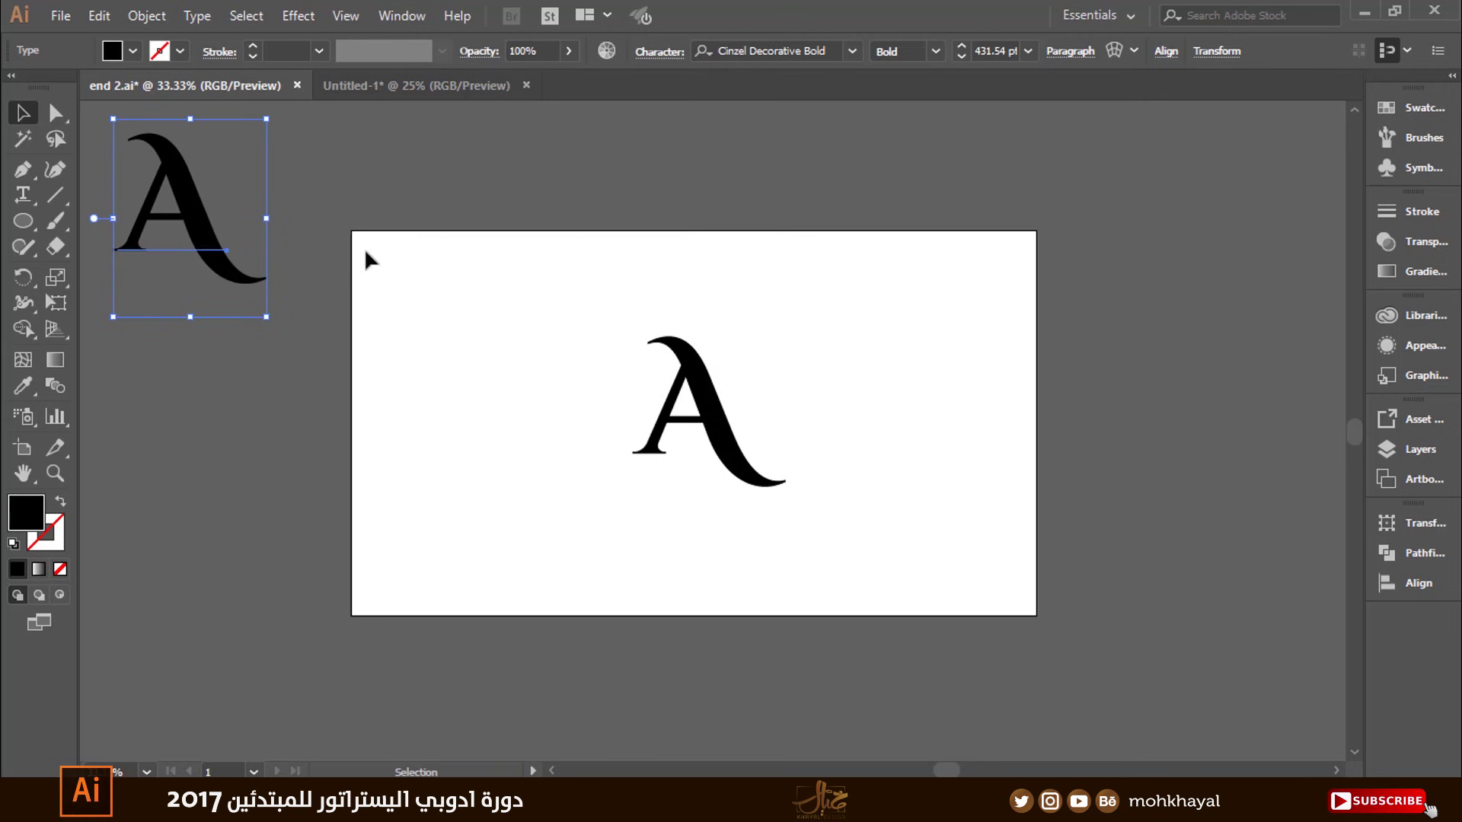
key(ctrl+shift+a)
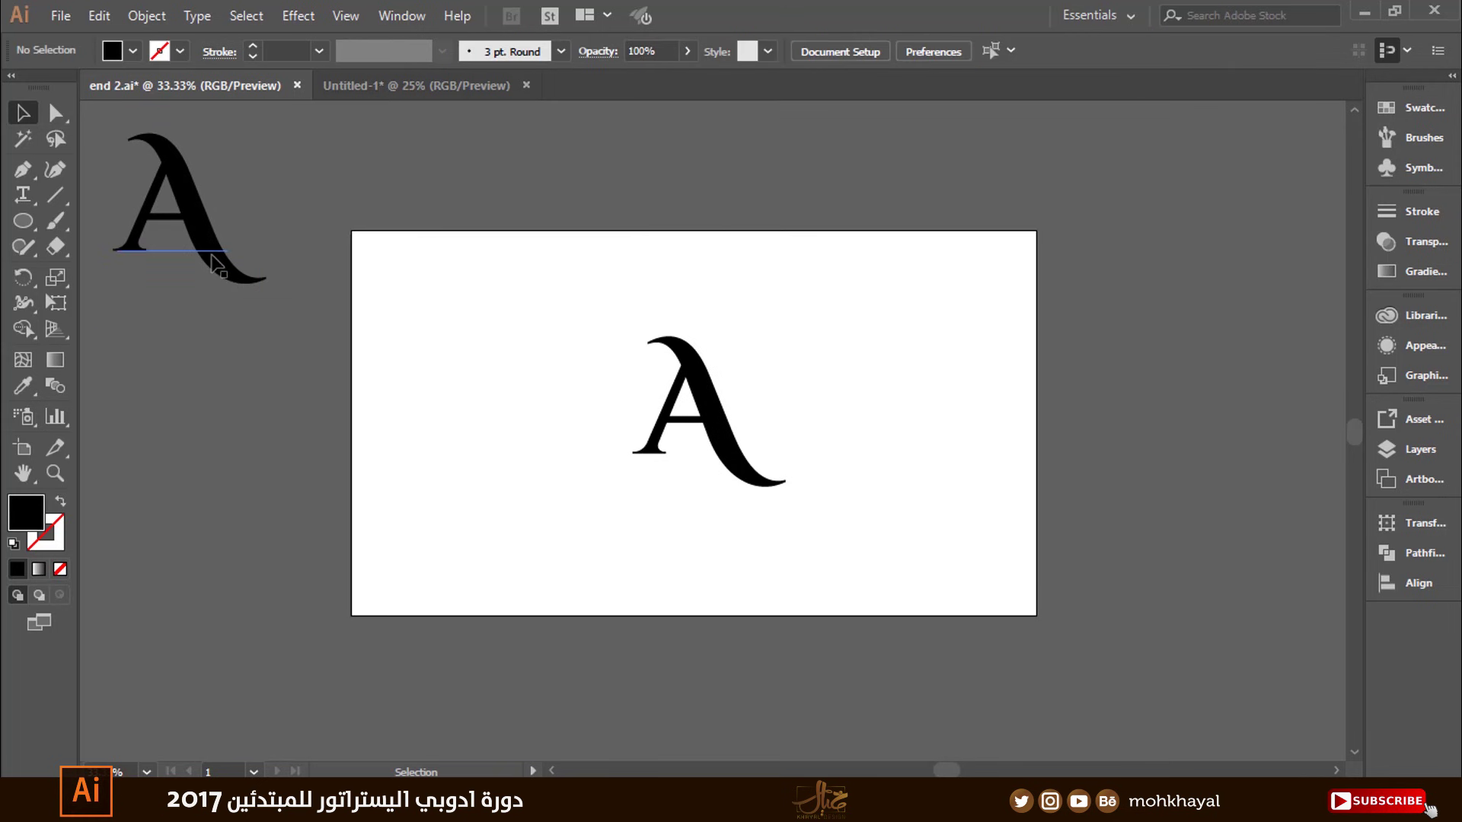
Type an Arabic letter after the spare A, replace it with 's', then clear the selection
key(t)
click(207, 249)
double_click(217, 262)
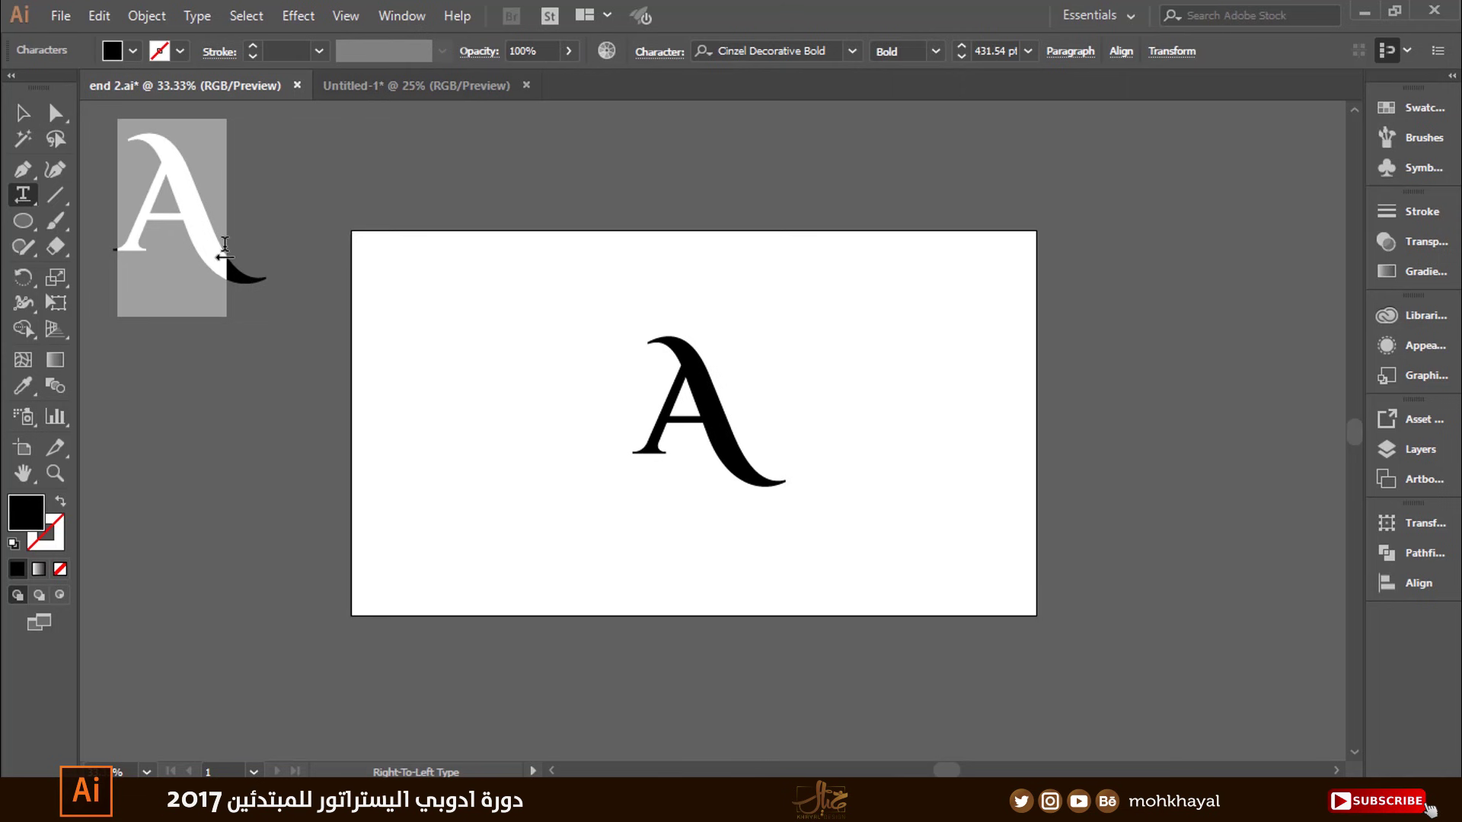
click(260, 264)
text(س)
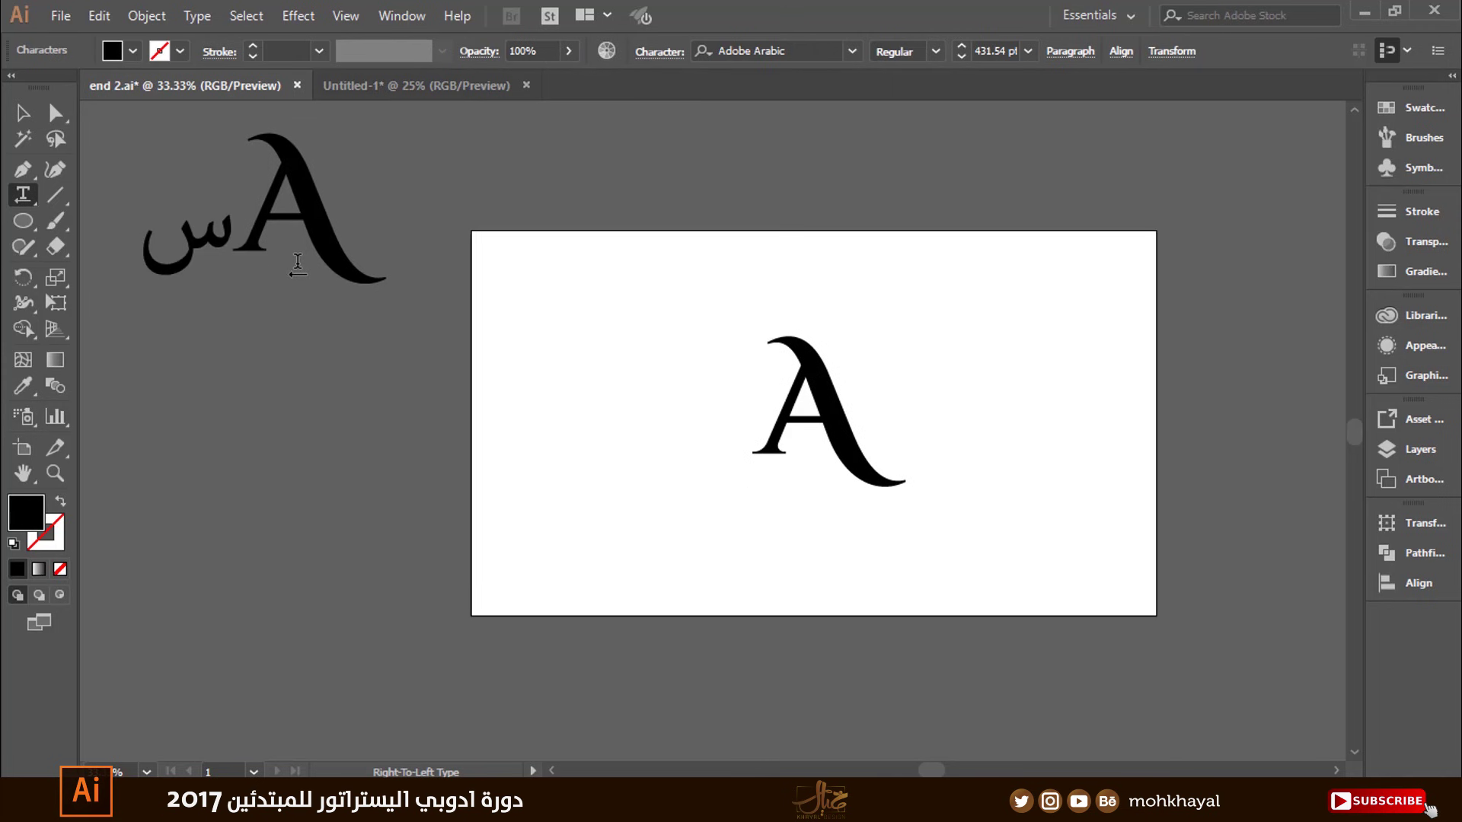
key(BackSpace)
text(s)
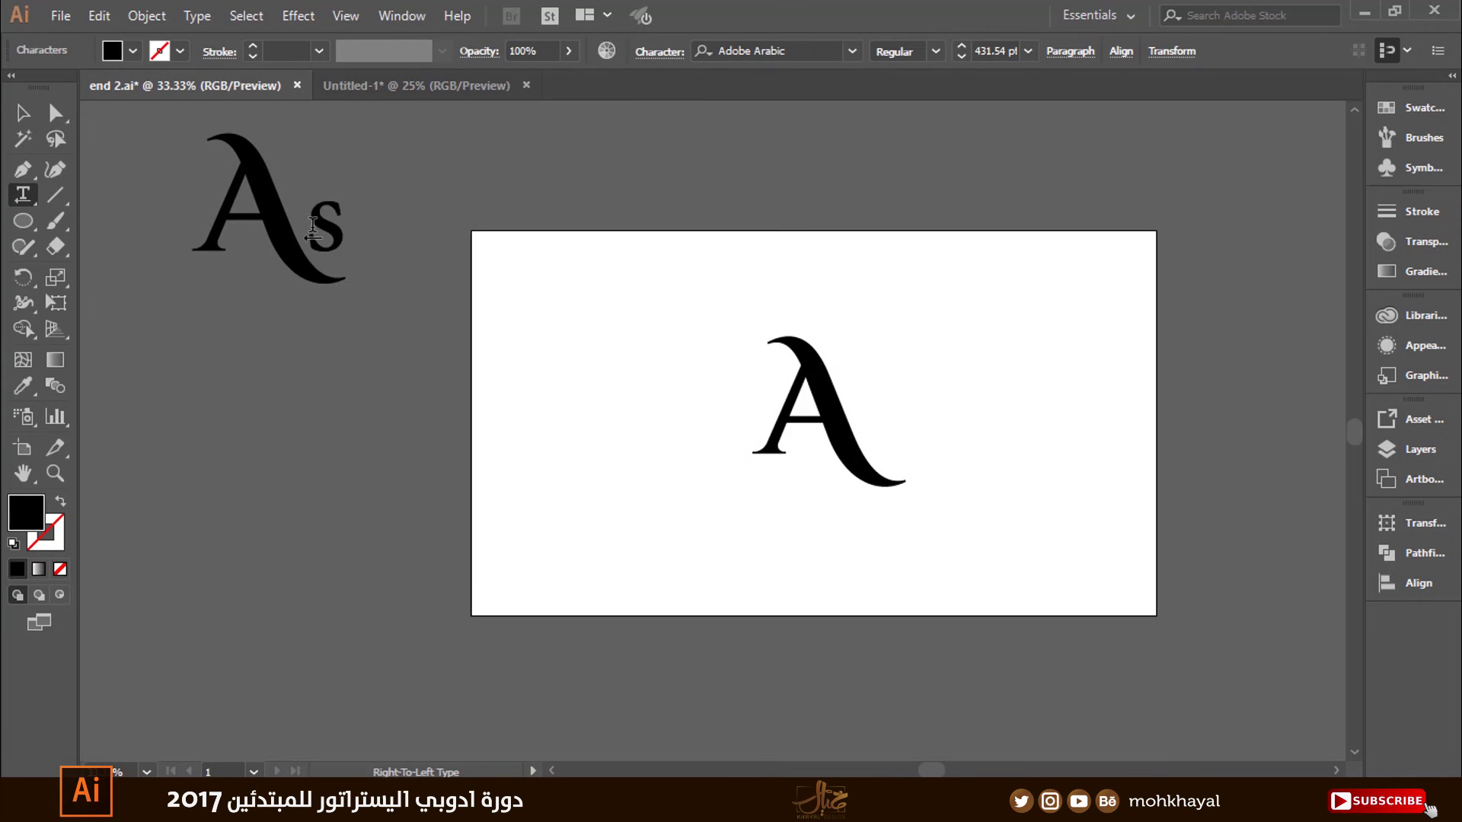
mouse_move(335, 232)
mouse_down()
mouse_move(206, 227)
mouse_move(335, 236)
mouse_up()
click(289, 241)
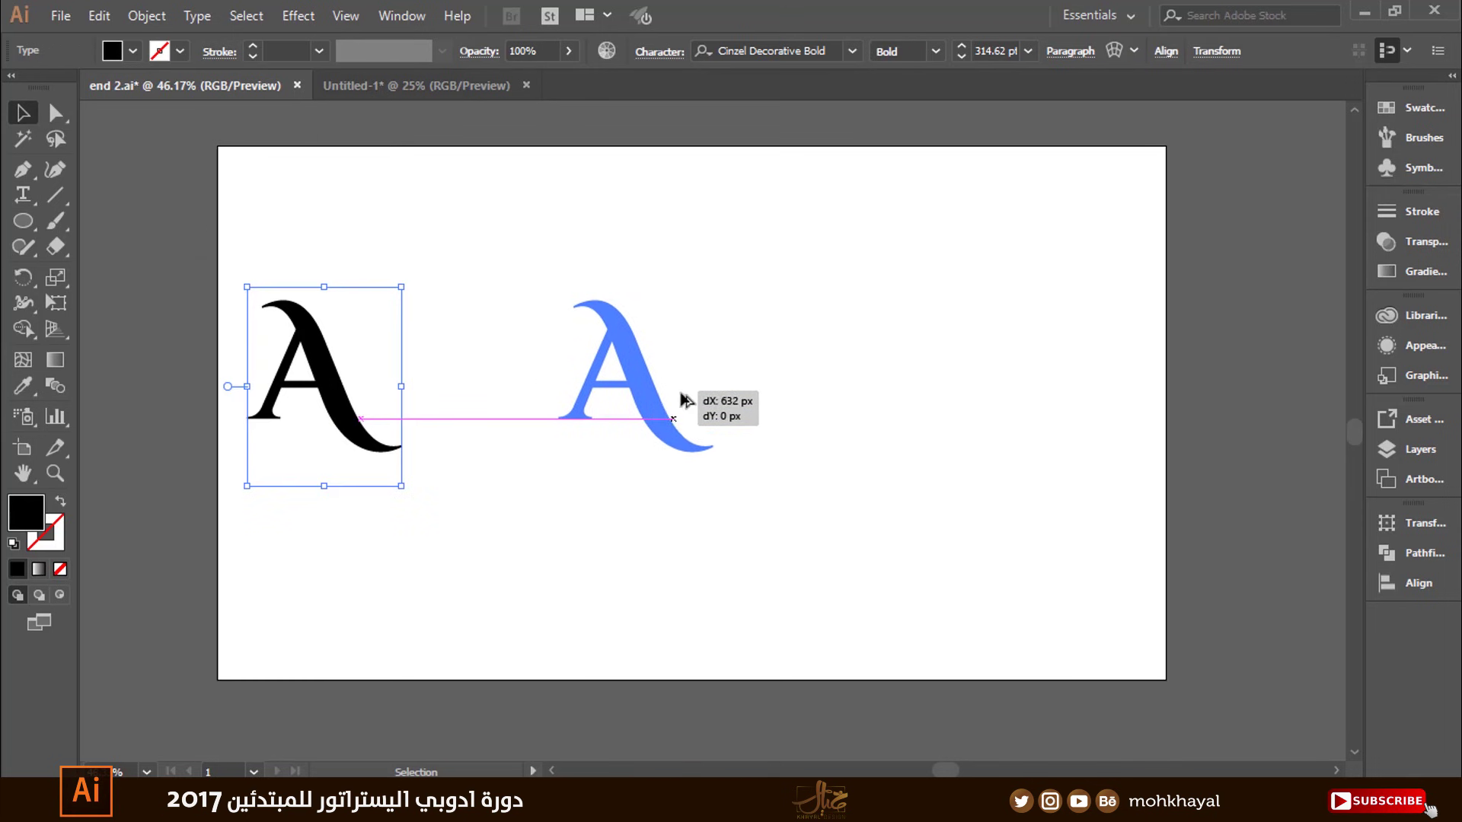
Duplicate the A, type a swash S right after it, and move the AS text right
drag(685, 396, 708, 404)
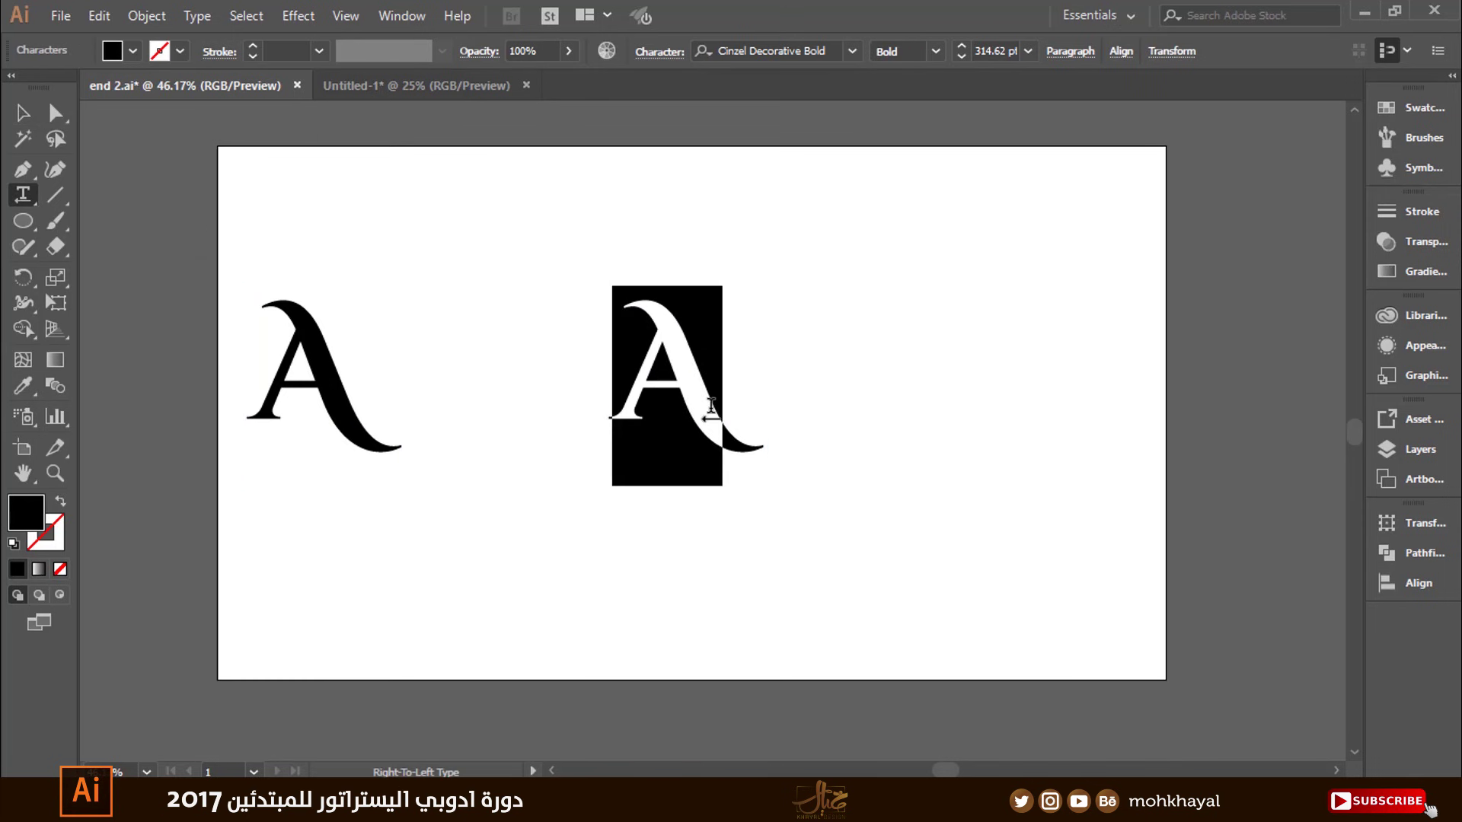
click(711, 408)
text(S)
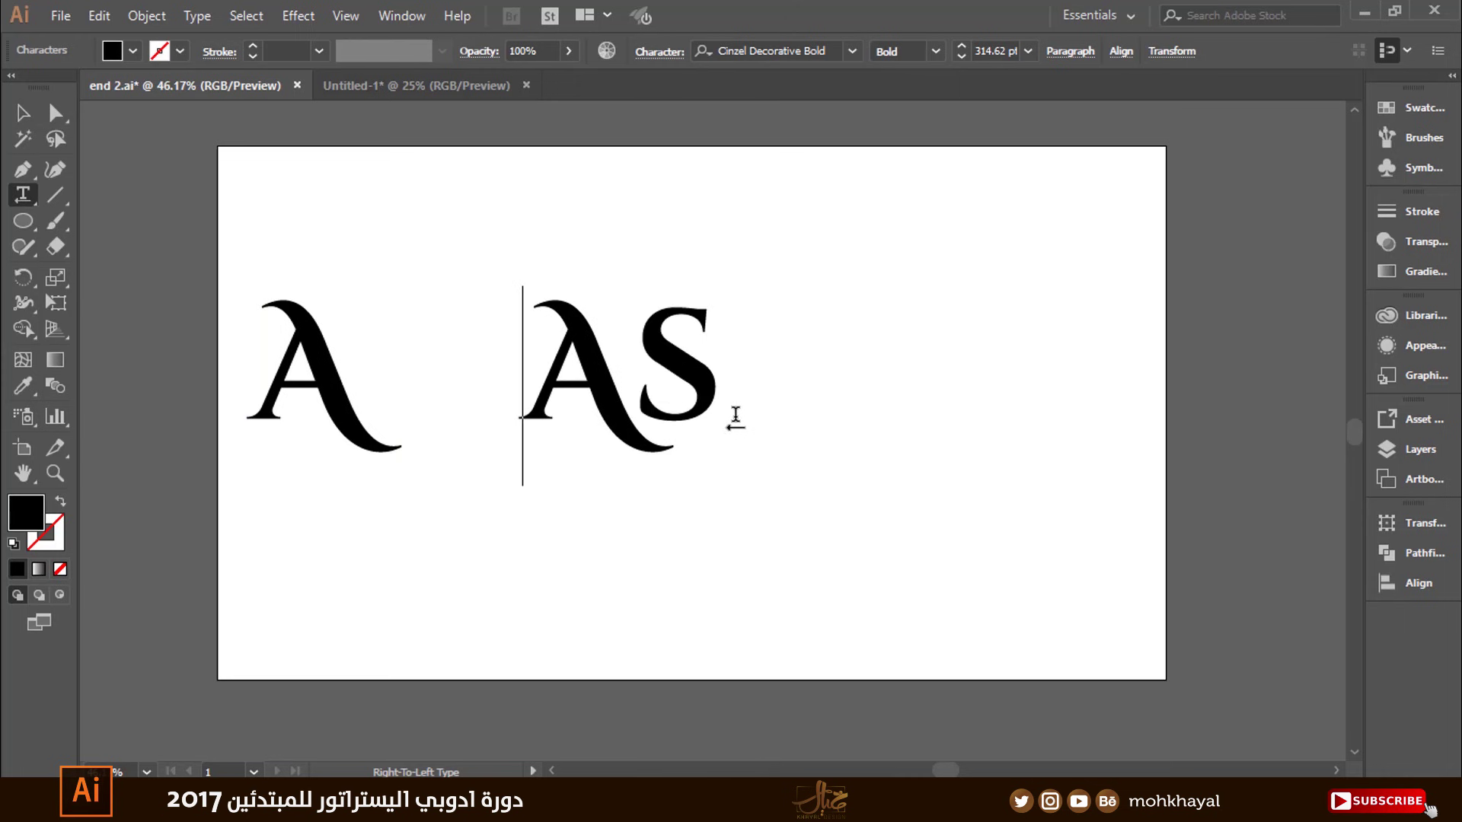
key(BackSpace)
text(S)
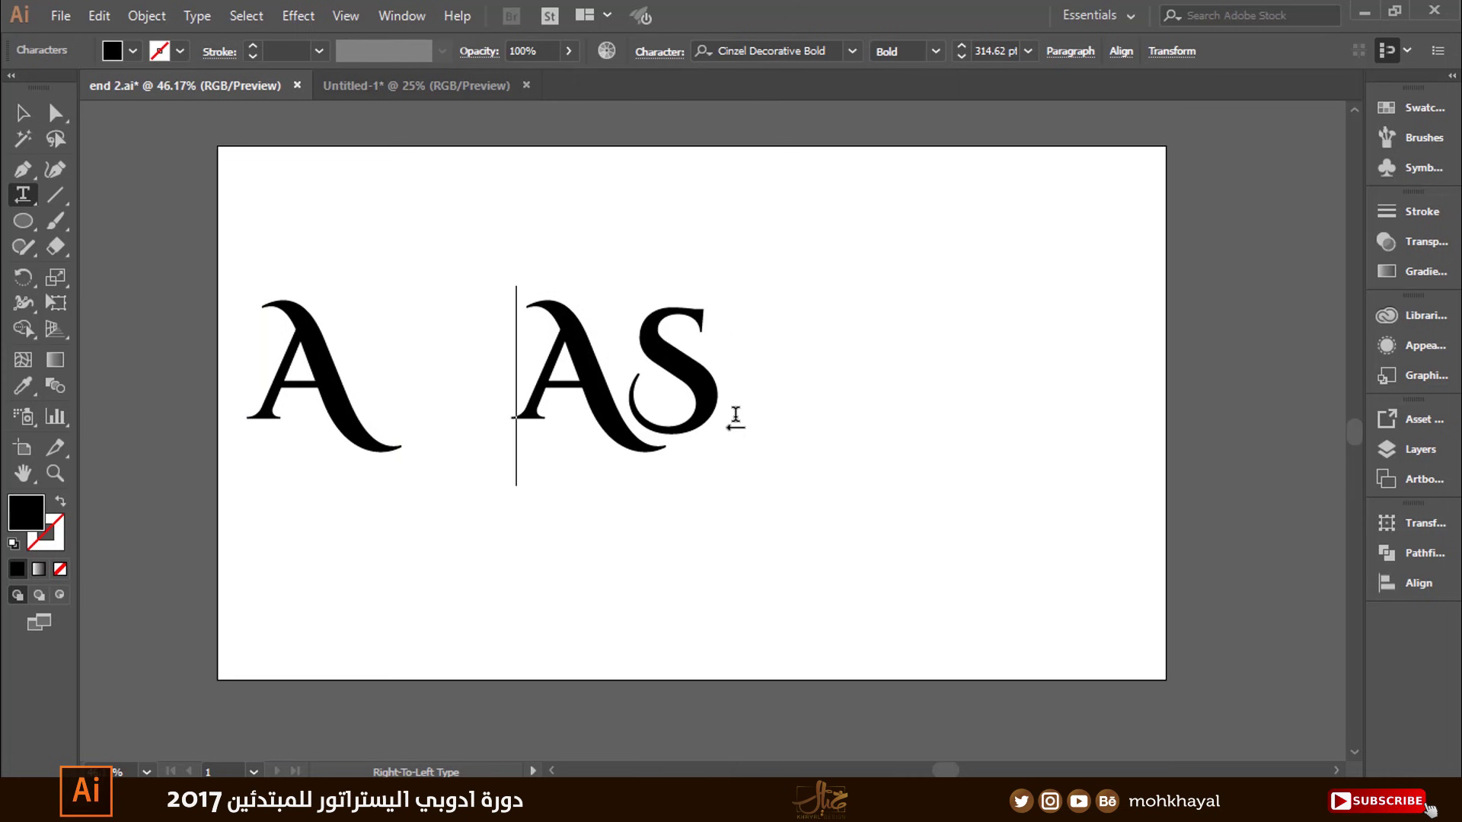
key(Escape)
drag(705, 396, 762, 396)
Convert the AS text to outlines and ungroup the A and S
key(z)
drag(412, 217, 1048, 529)
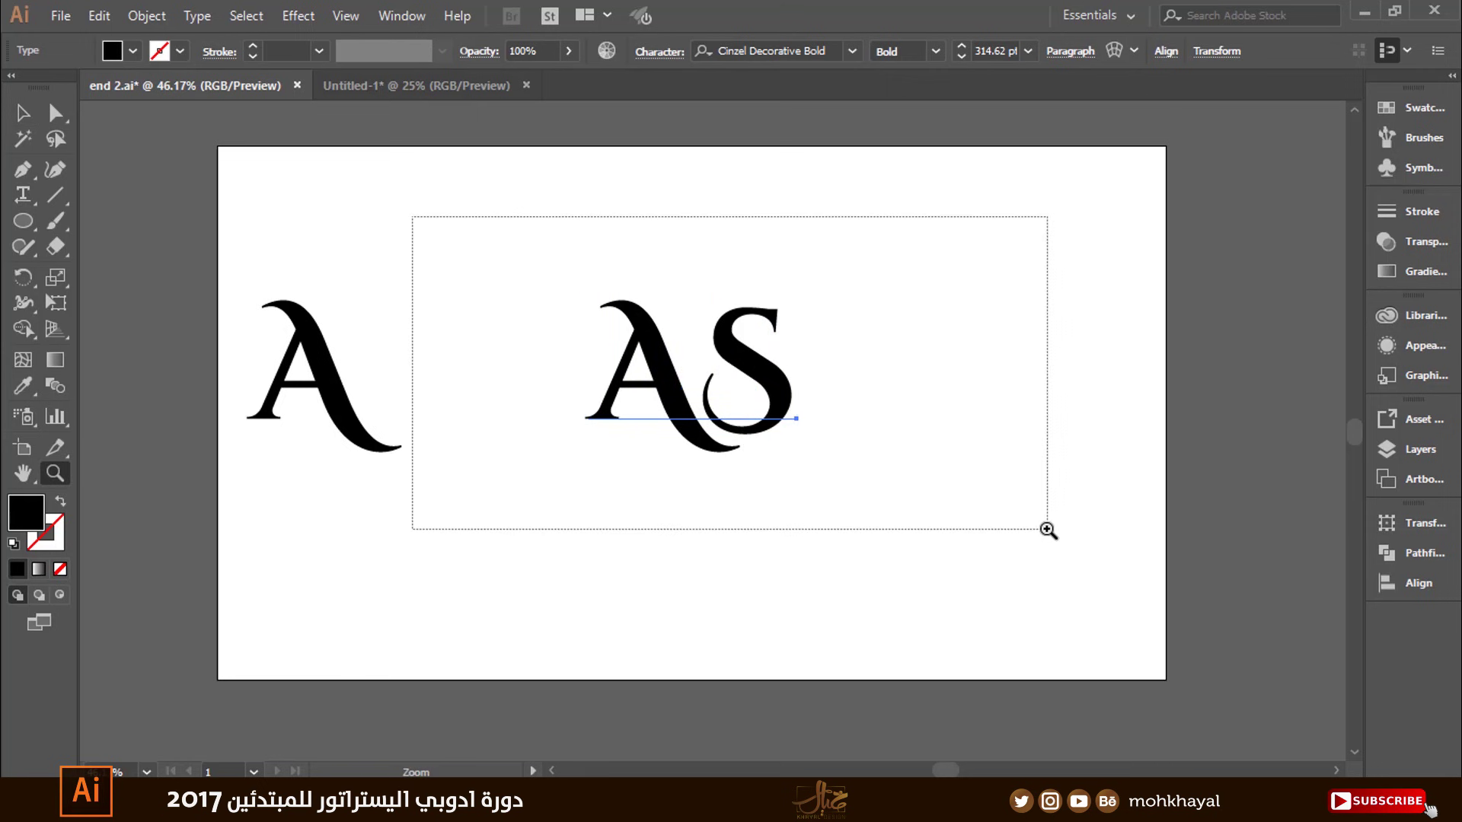
key(v)
right_click(754, 340)
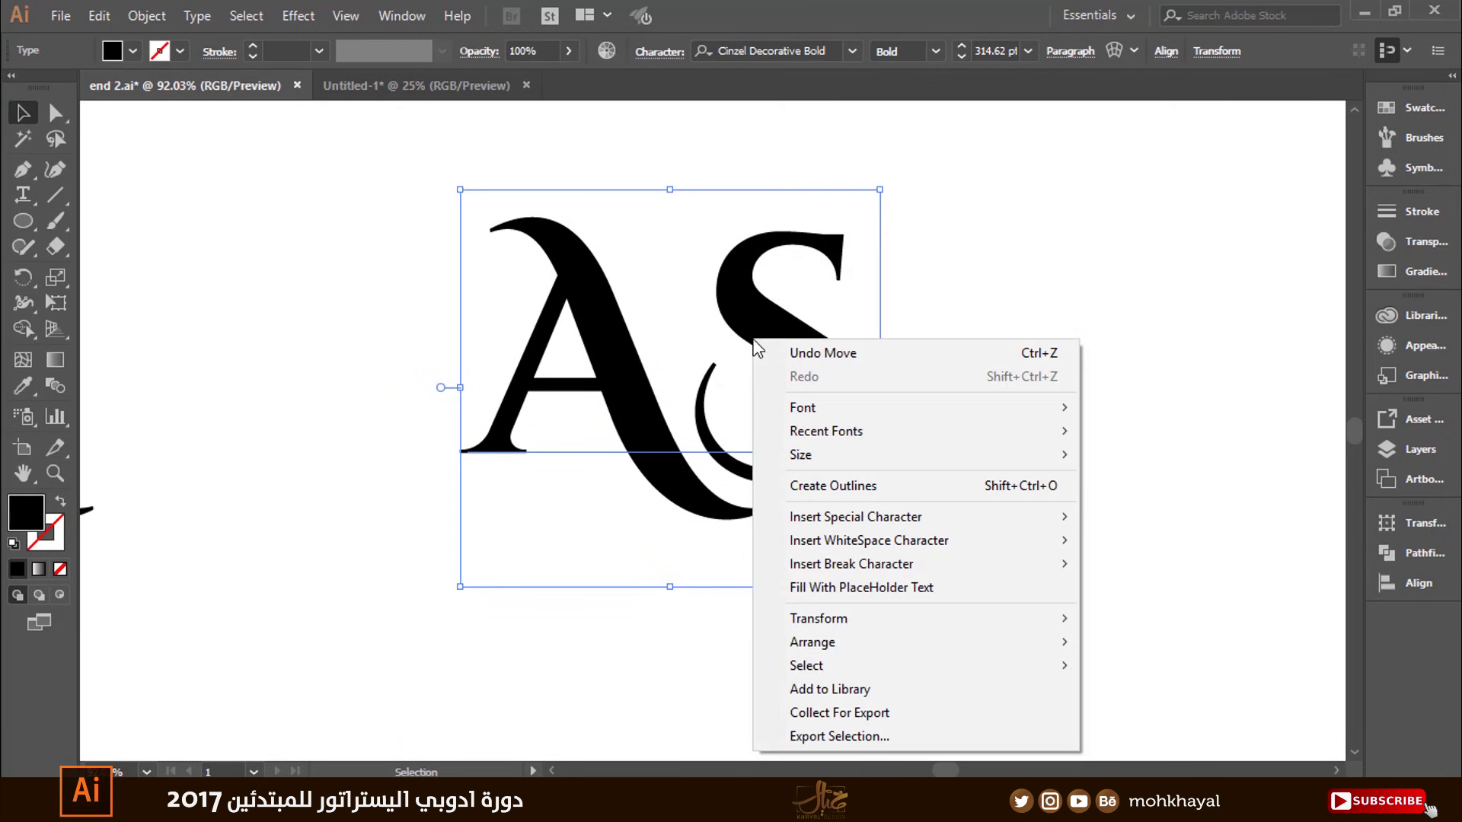
click(899, 492)
click(891, 444)
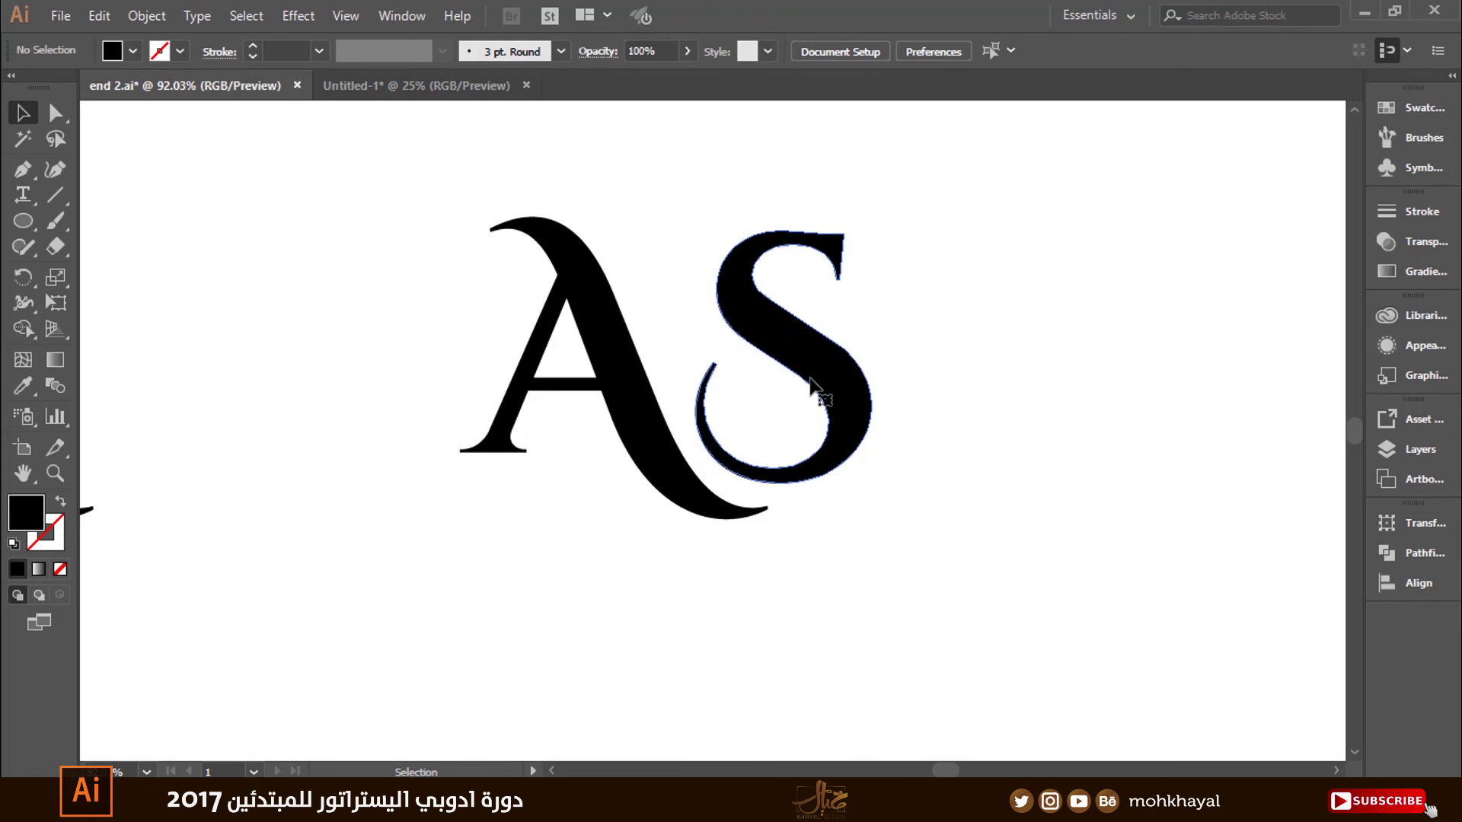
click(814, 384)
right_click(819, 378)
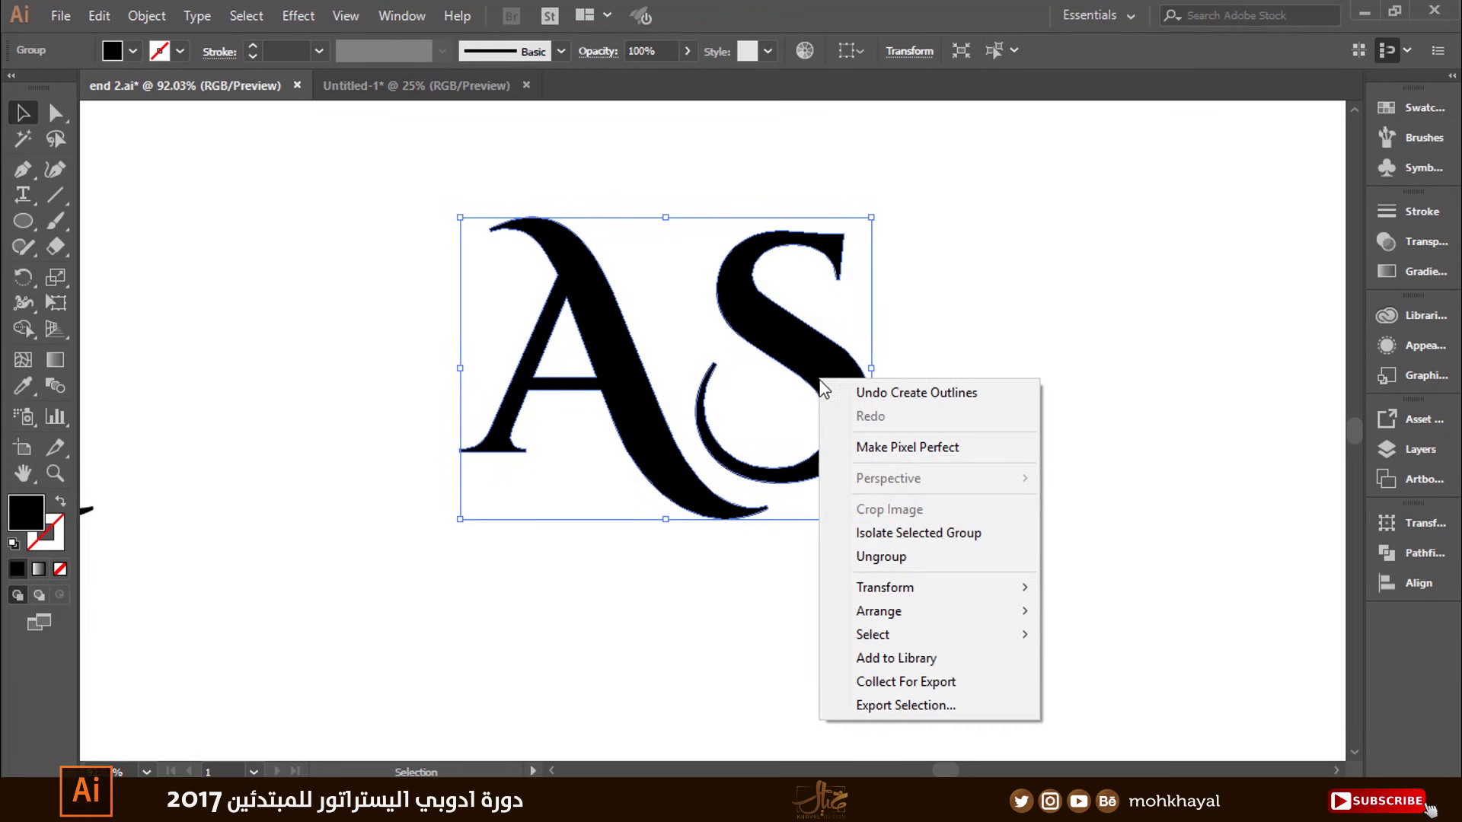
click(921, 552)
Slide the S left and down until it overlaps the A's sweeping tail
drag(838, 353, 963, 353)
click(579, 381)
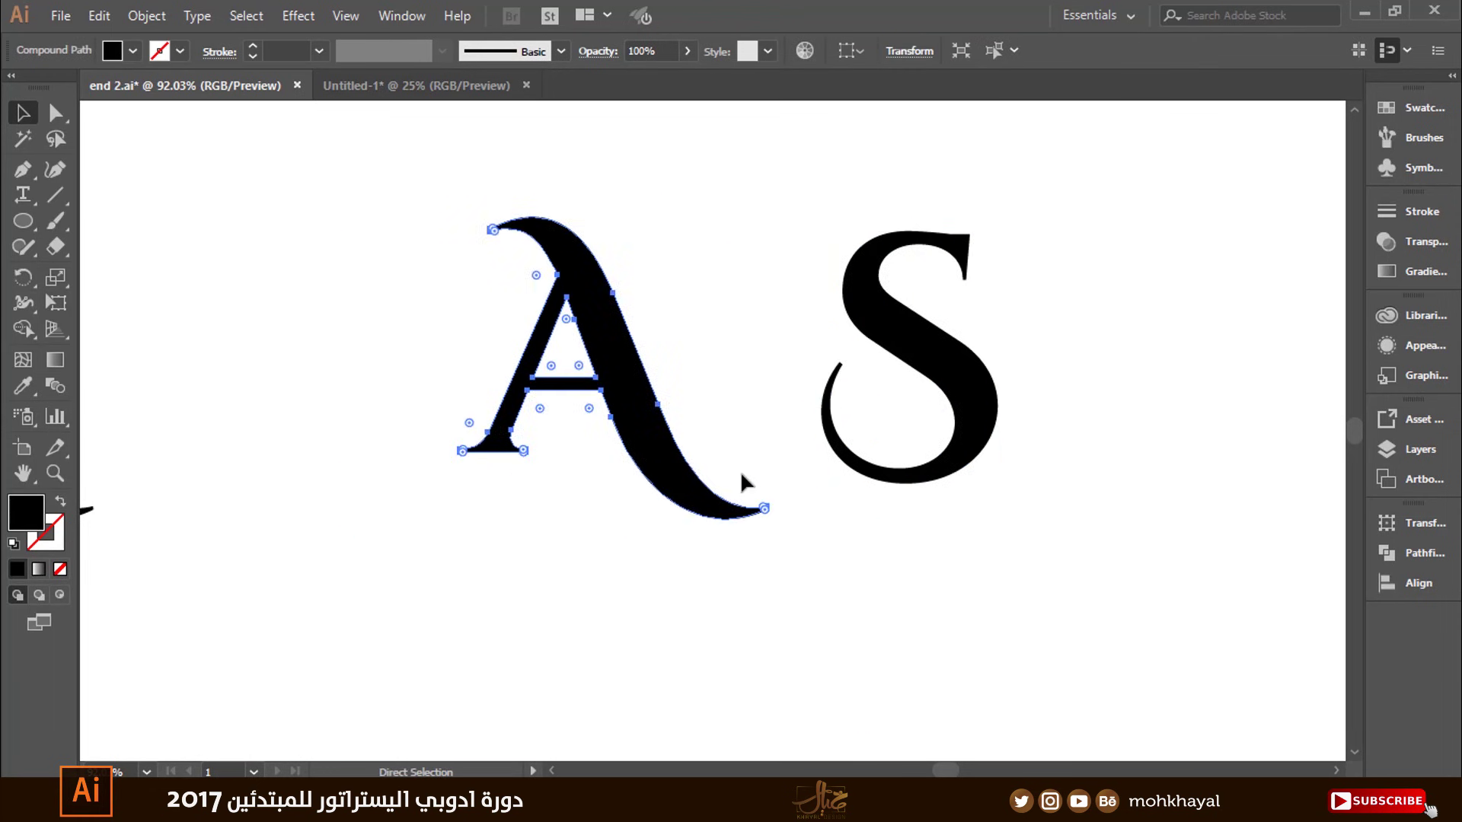
click(743, 476)
mouse_move(903, 462)
mouse_down()
mouse_move(803, 462)
mouse_move(784, 453)
mouse_move(786, 415)
mouse_move(798, 434)
mouse_move(743, 413)
mouse_move(761, 435)
mouse_up()
click(740, 424)
click(902, 432)
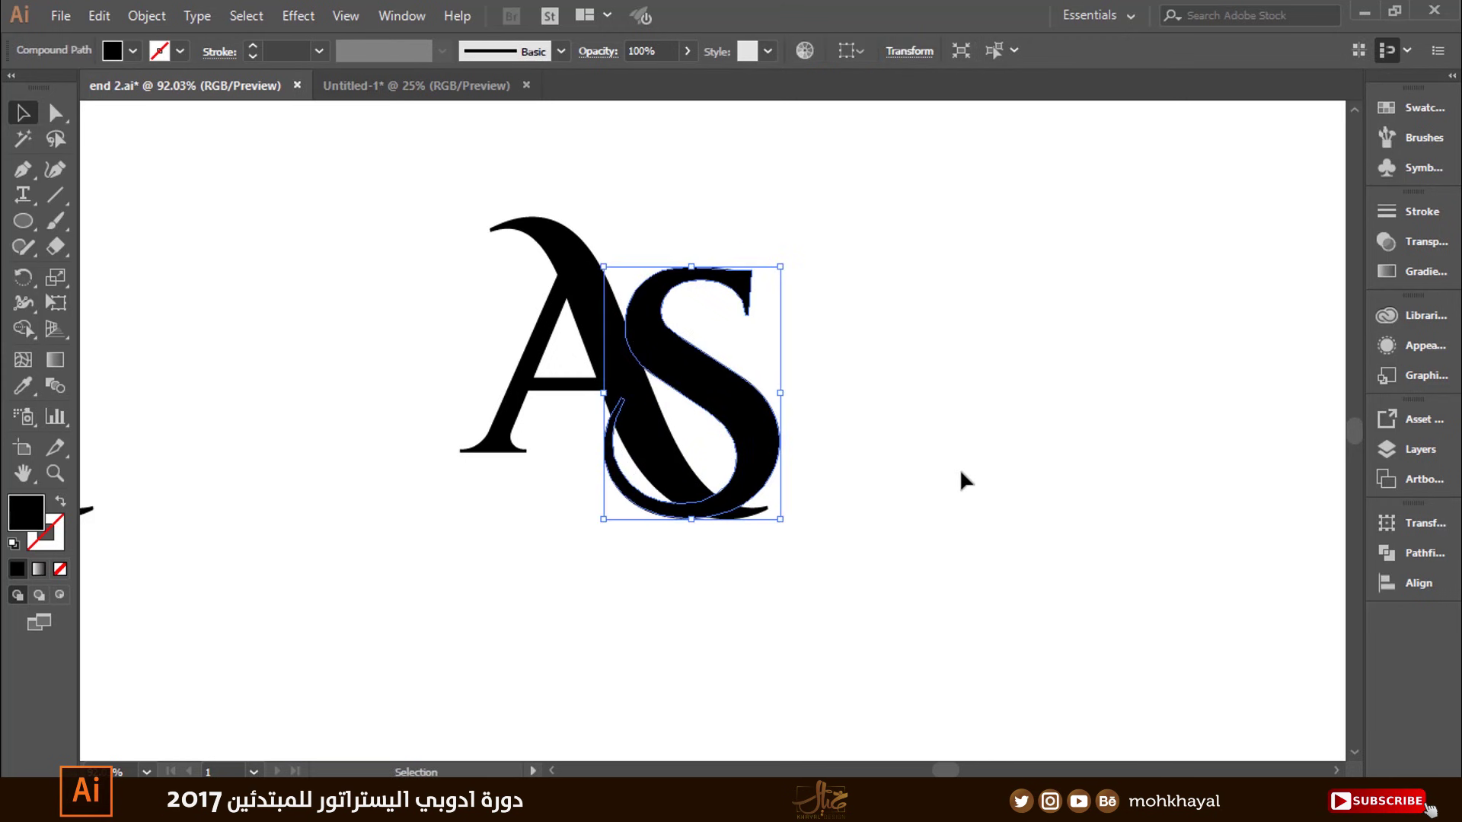
click(828, 587)
key(z)
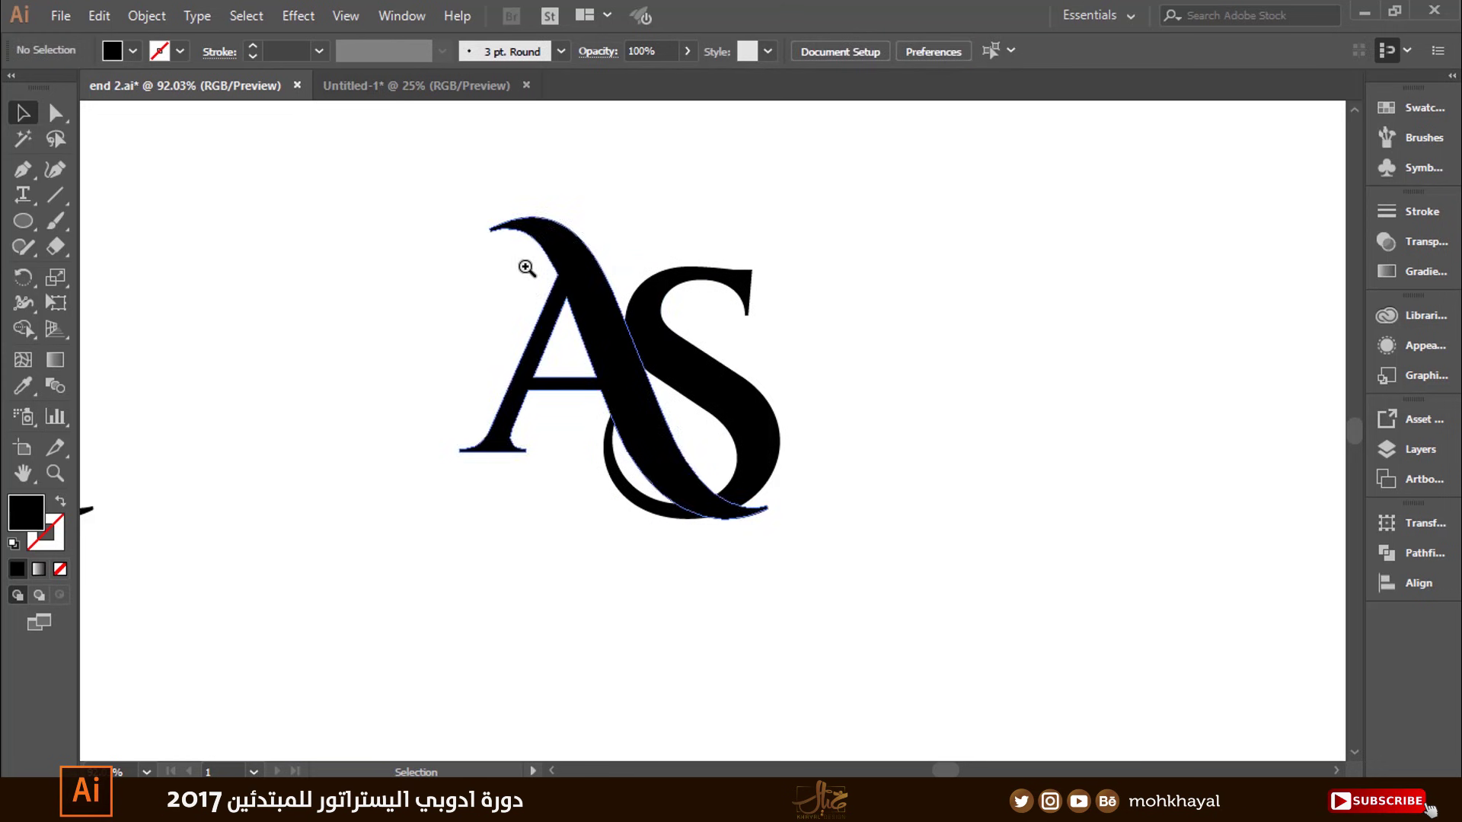
drag(344, 150, 1012, 573)
key(v)
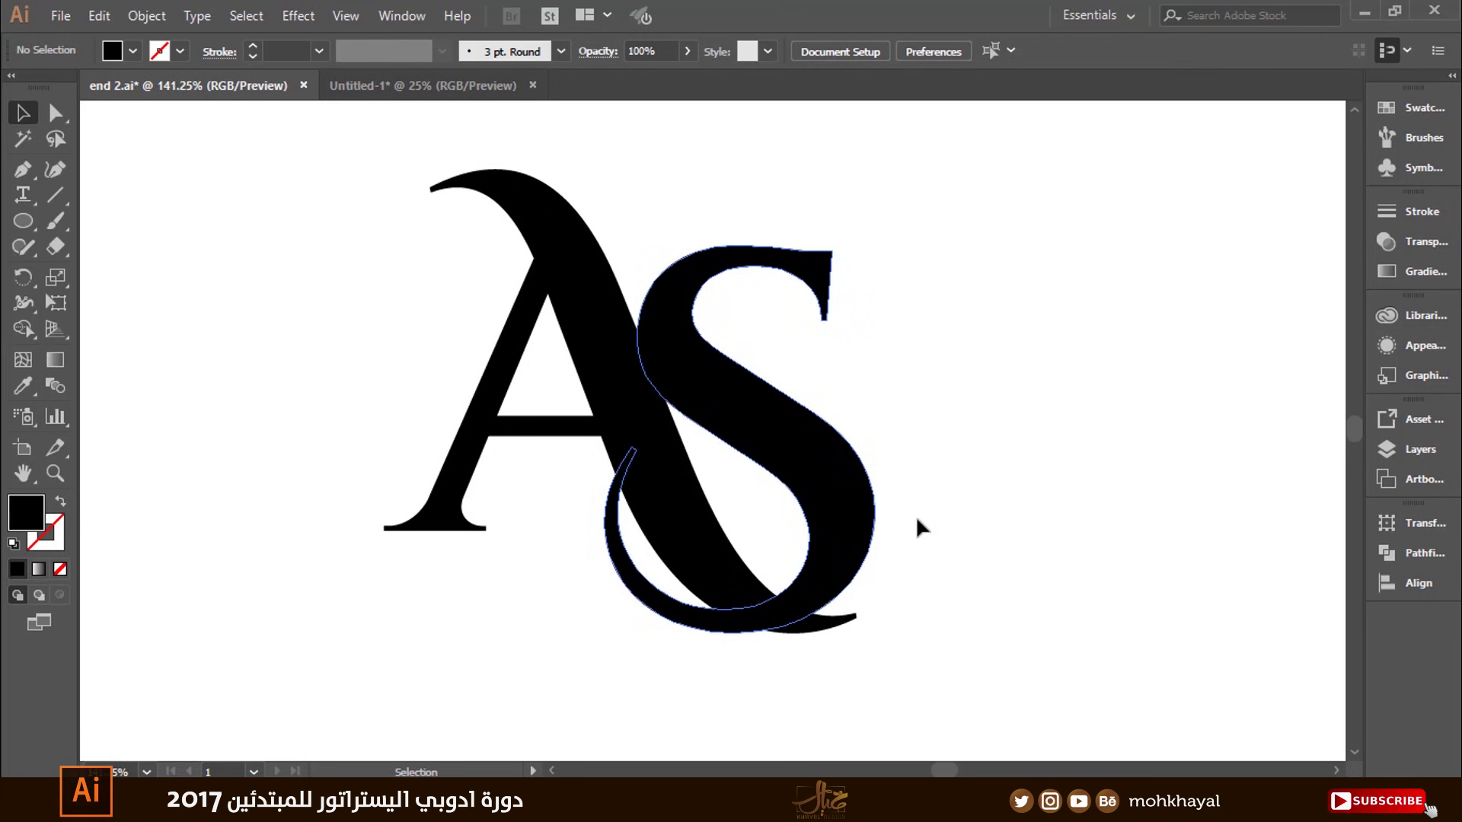
Select both letters and Shape Builder-merge the S body, tail and lower crescent into the A
drag(299, 217, 999, 631)
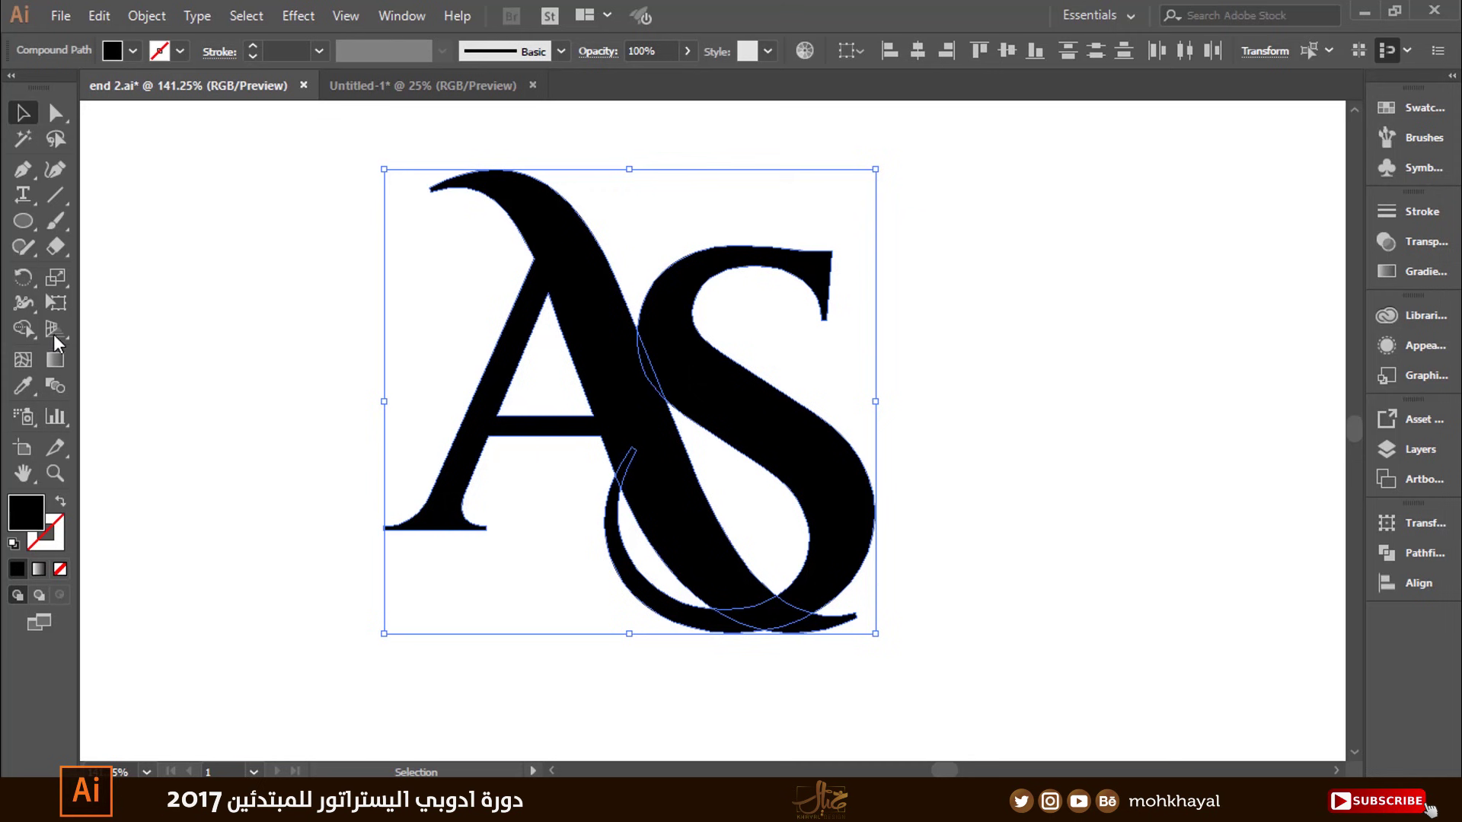
click(23, 329)
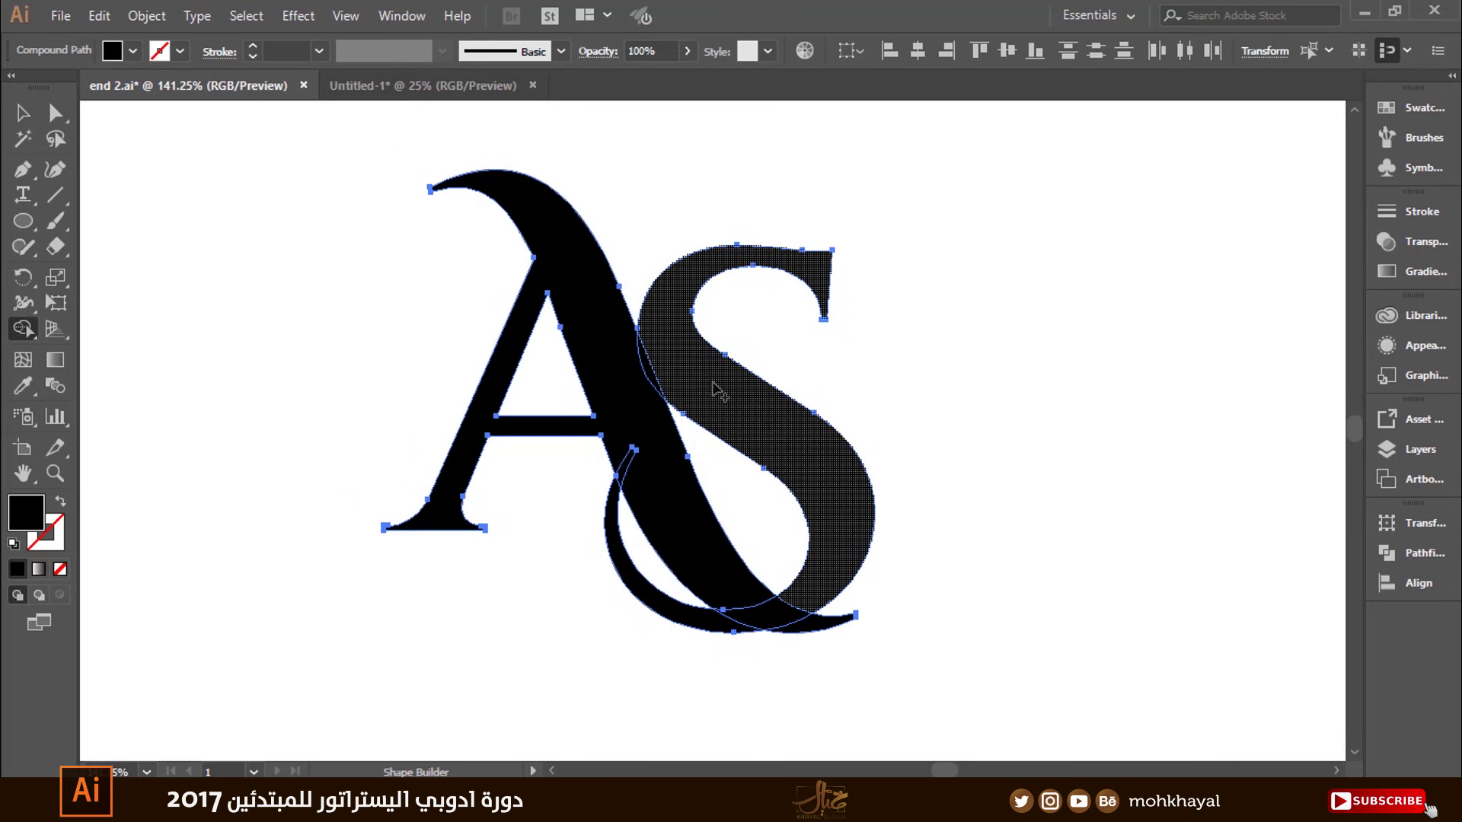
drag(762, 402, 662, 583)
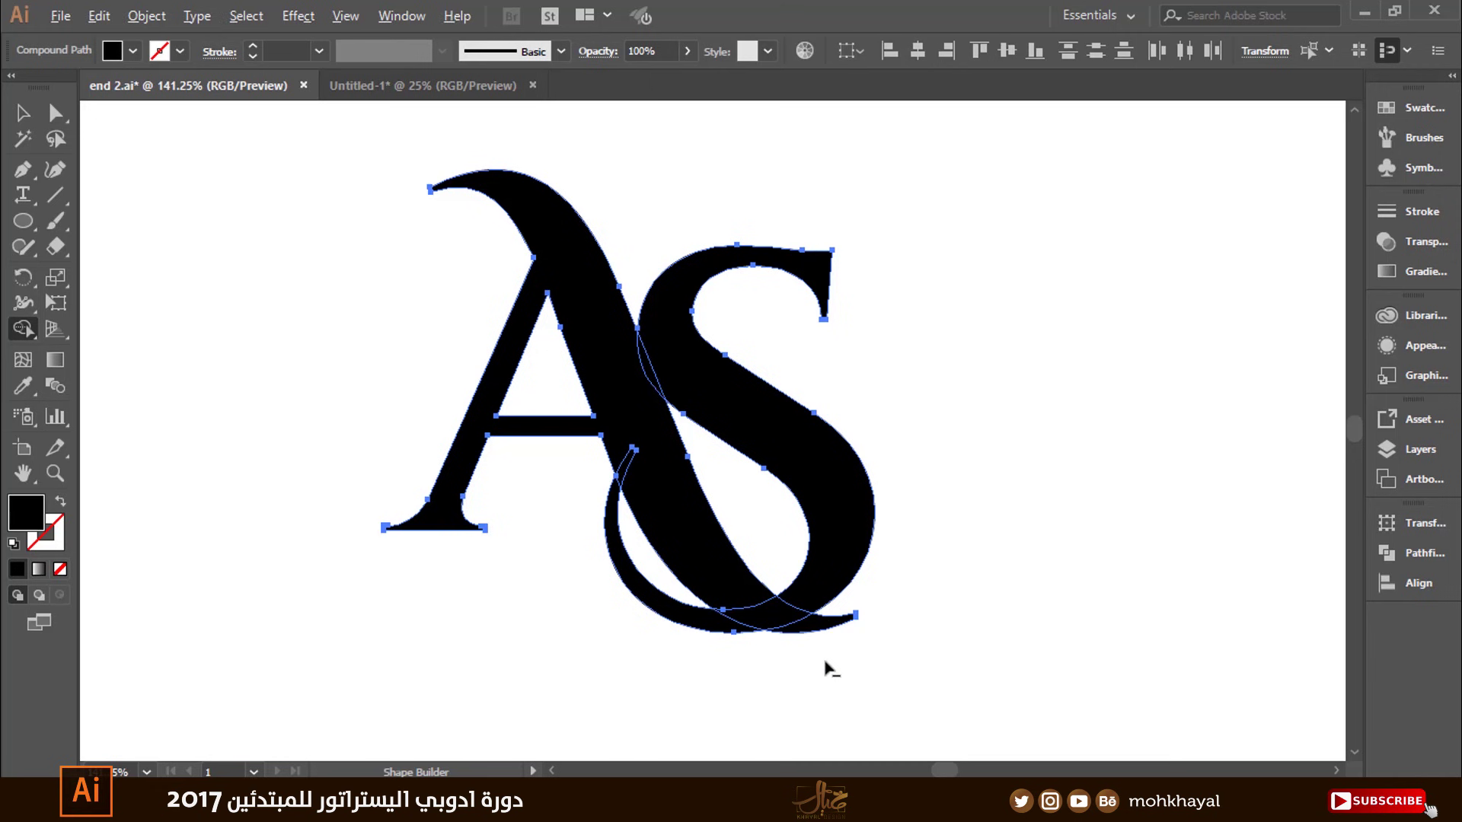
drag(824, 661, 855, 613)
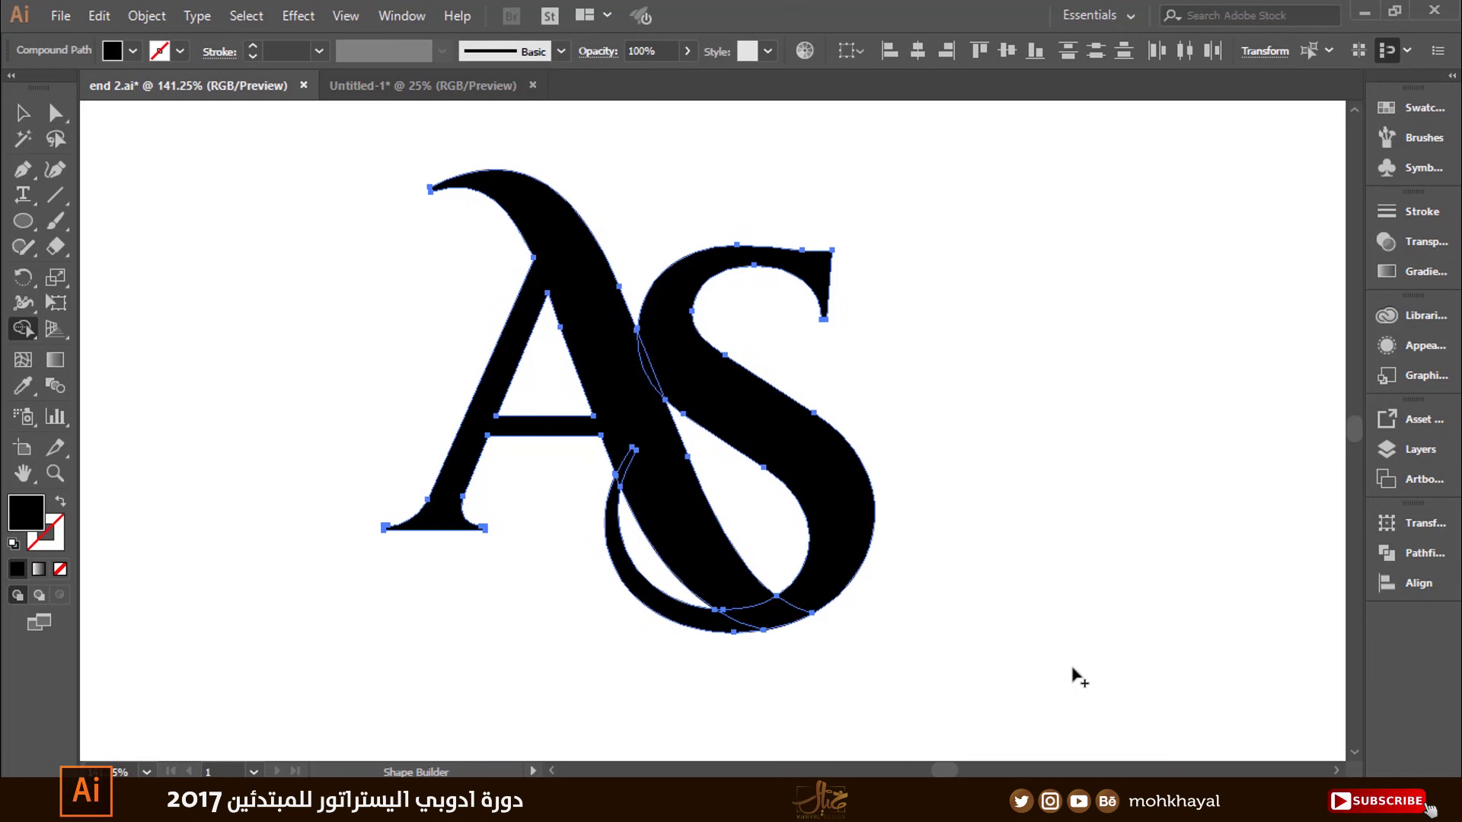
drag(633, 636, 639, 582)
Undo the accidental deletion of the S's lower crescent and deselect the artwork
key(v)
click(1068, 586)
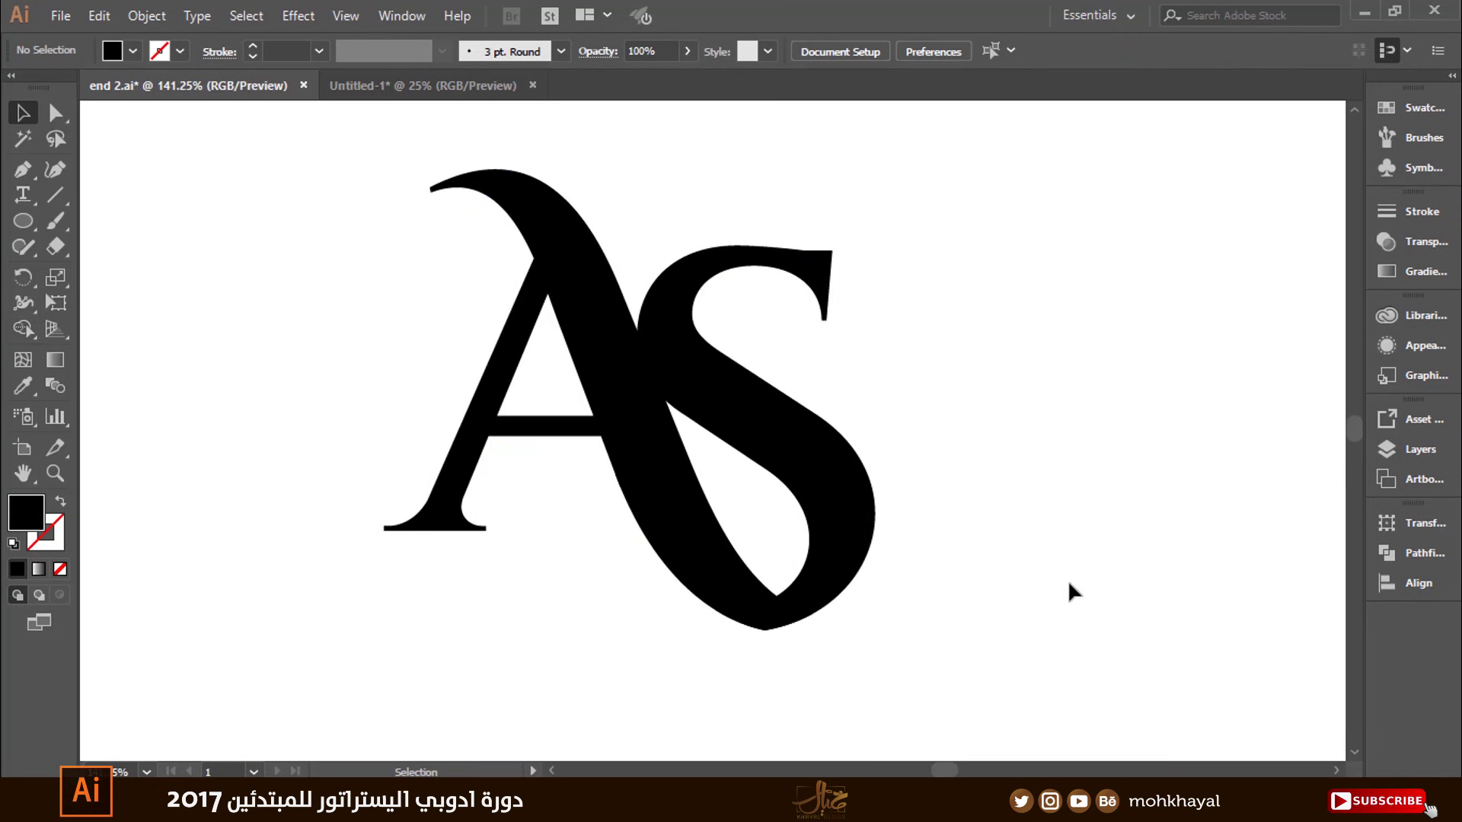
key(ctrl+1)
key(ctrl+z)
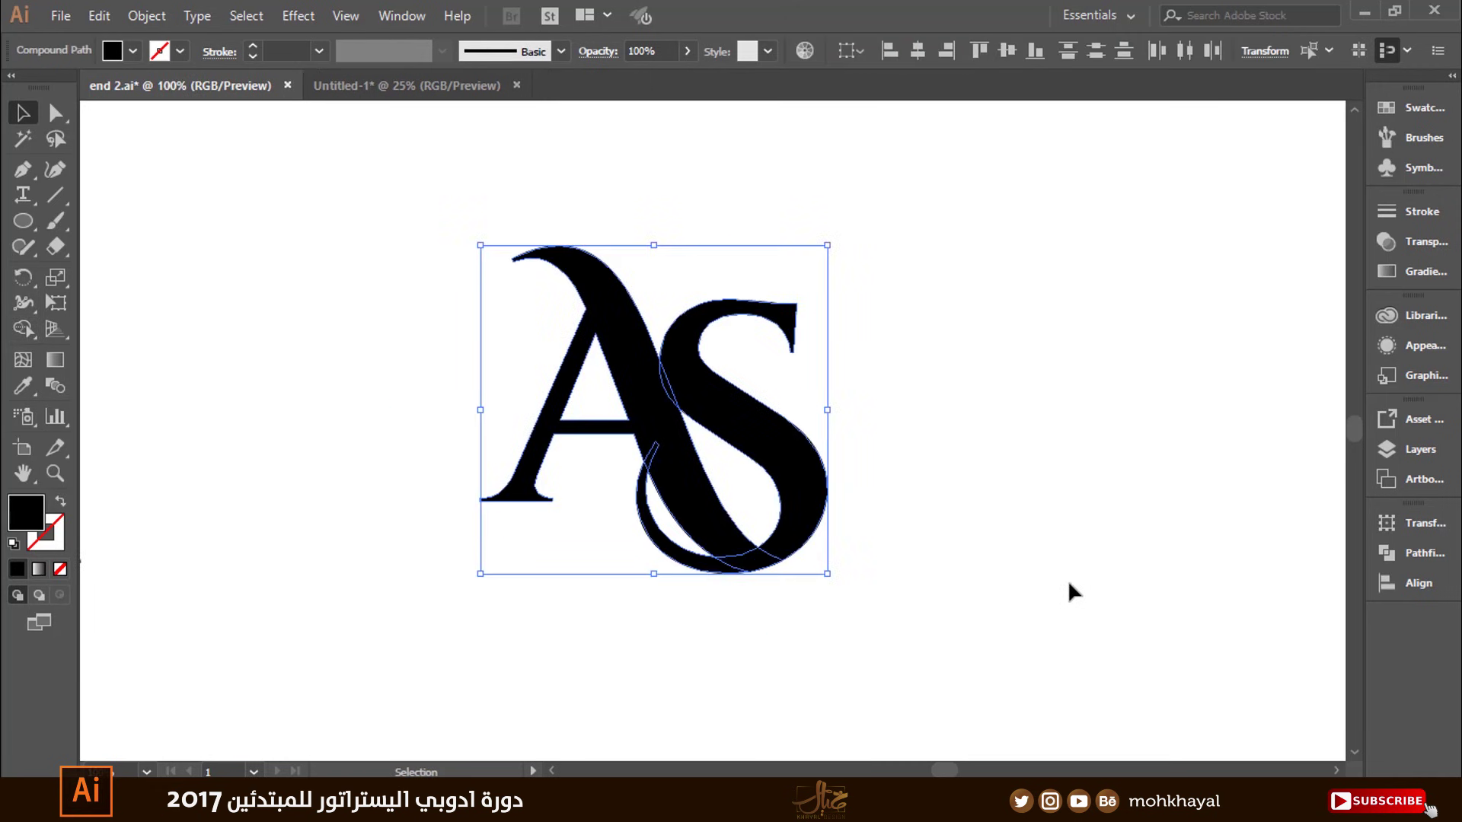
click(1067, 579)
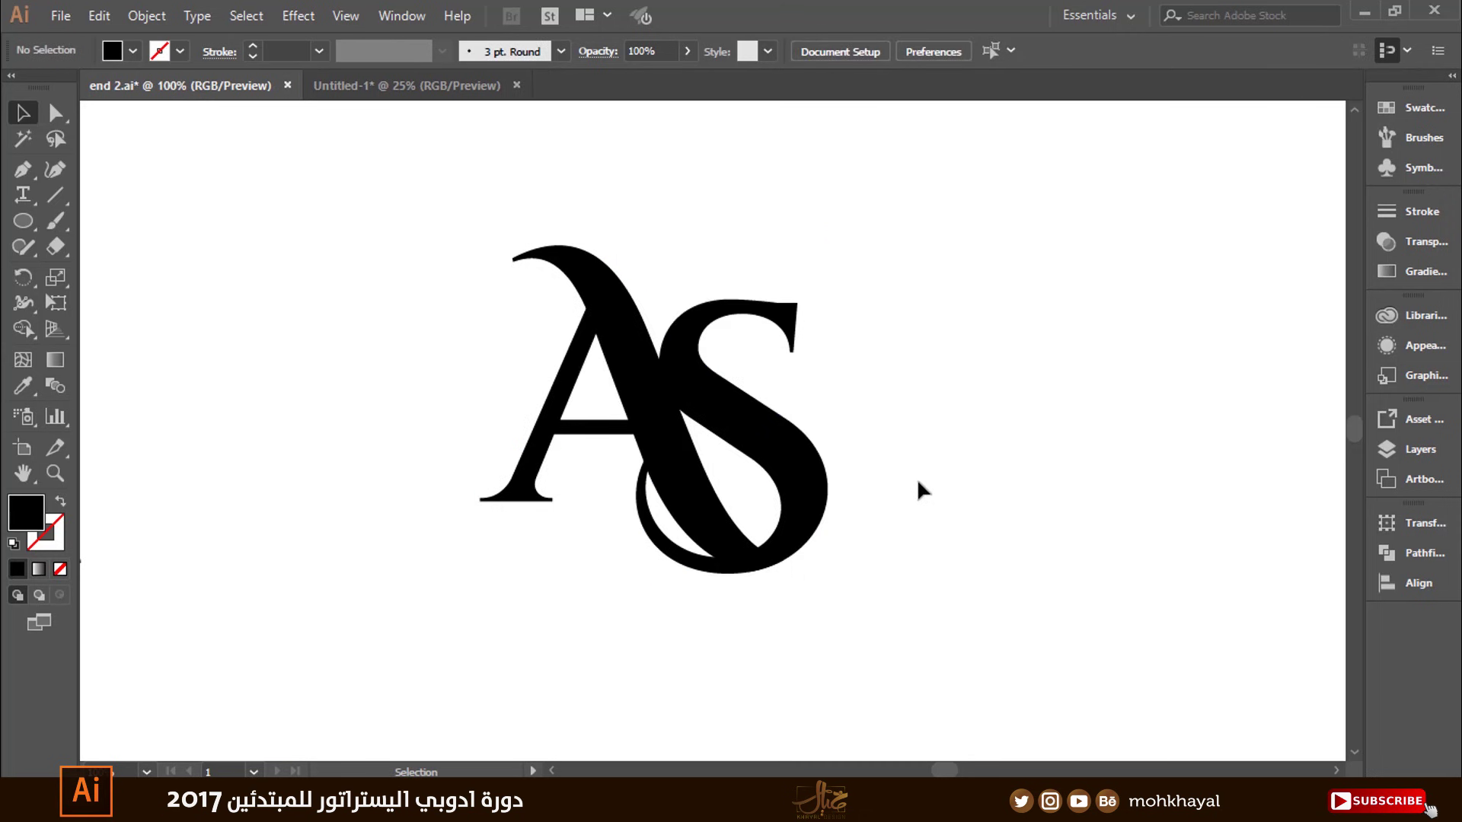
Delete the AS monogram and move the remaining A toward the artboard centre
key(ctrl+minus)
key(ctrl+minus)
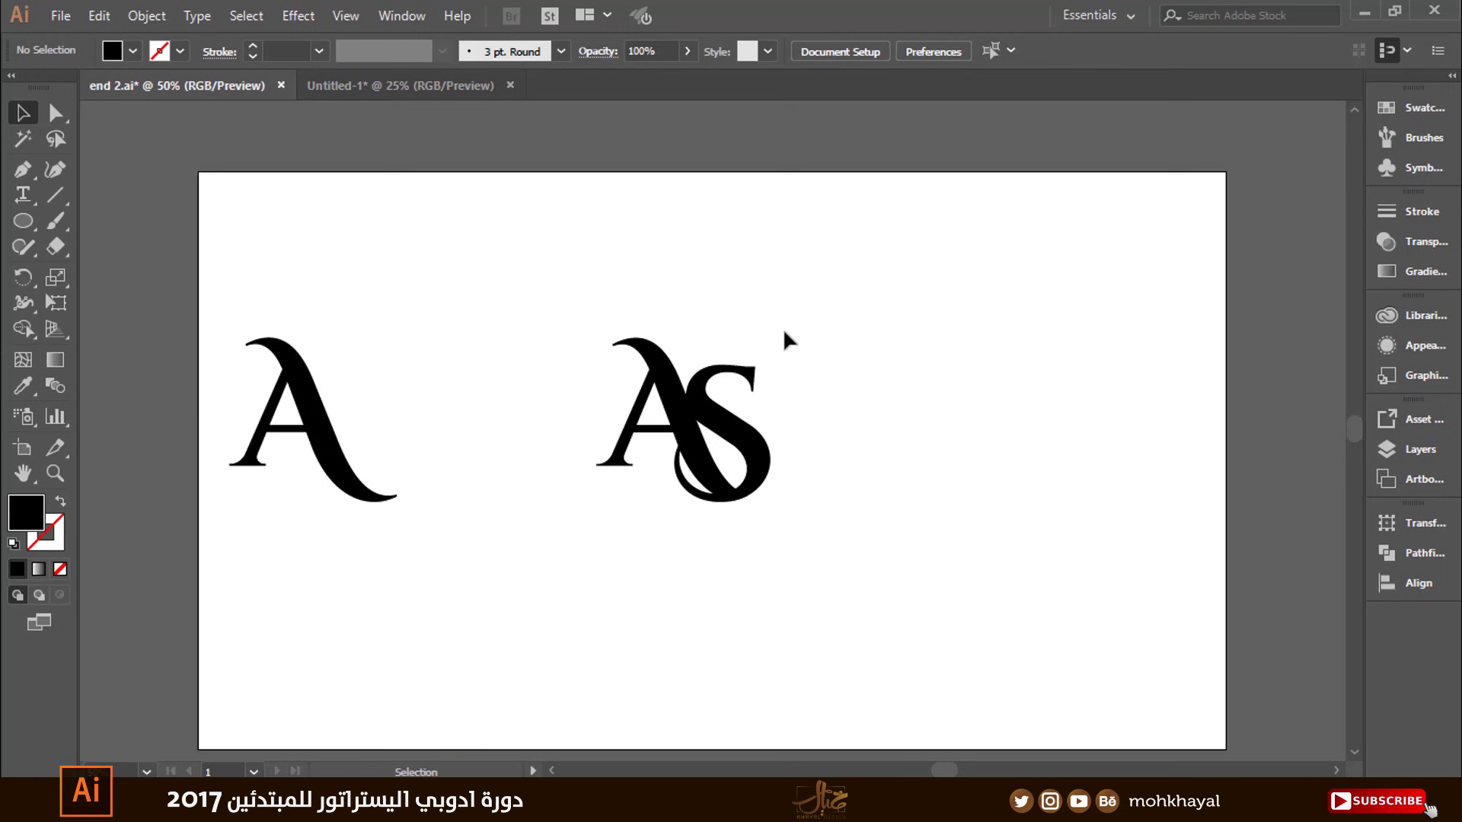
drag(783, 327, 556, 513)
key(Delete)
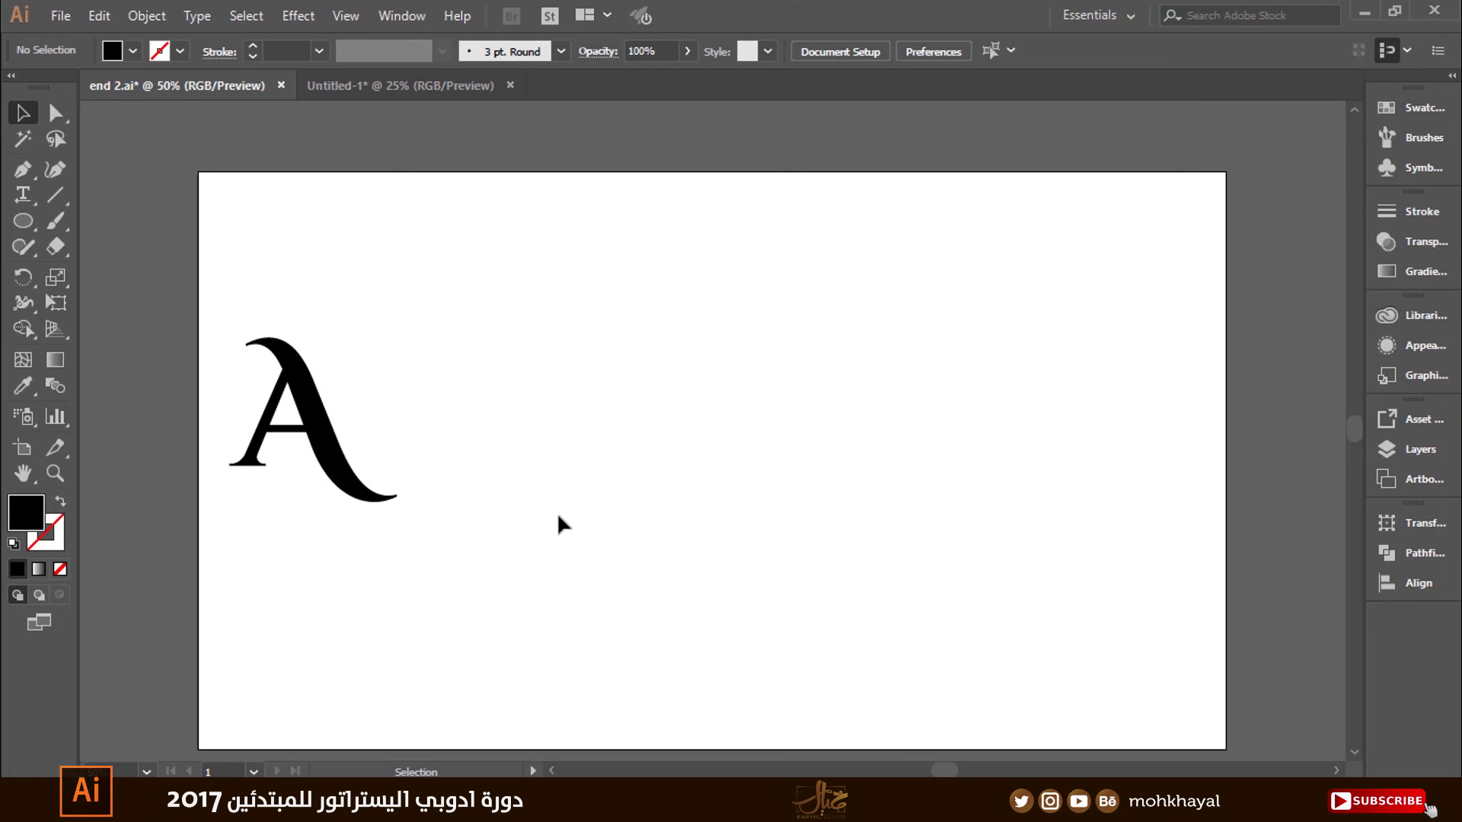
drag(330, 449, 640, 449)
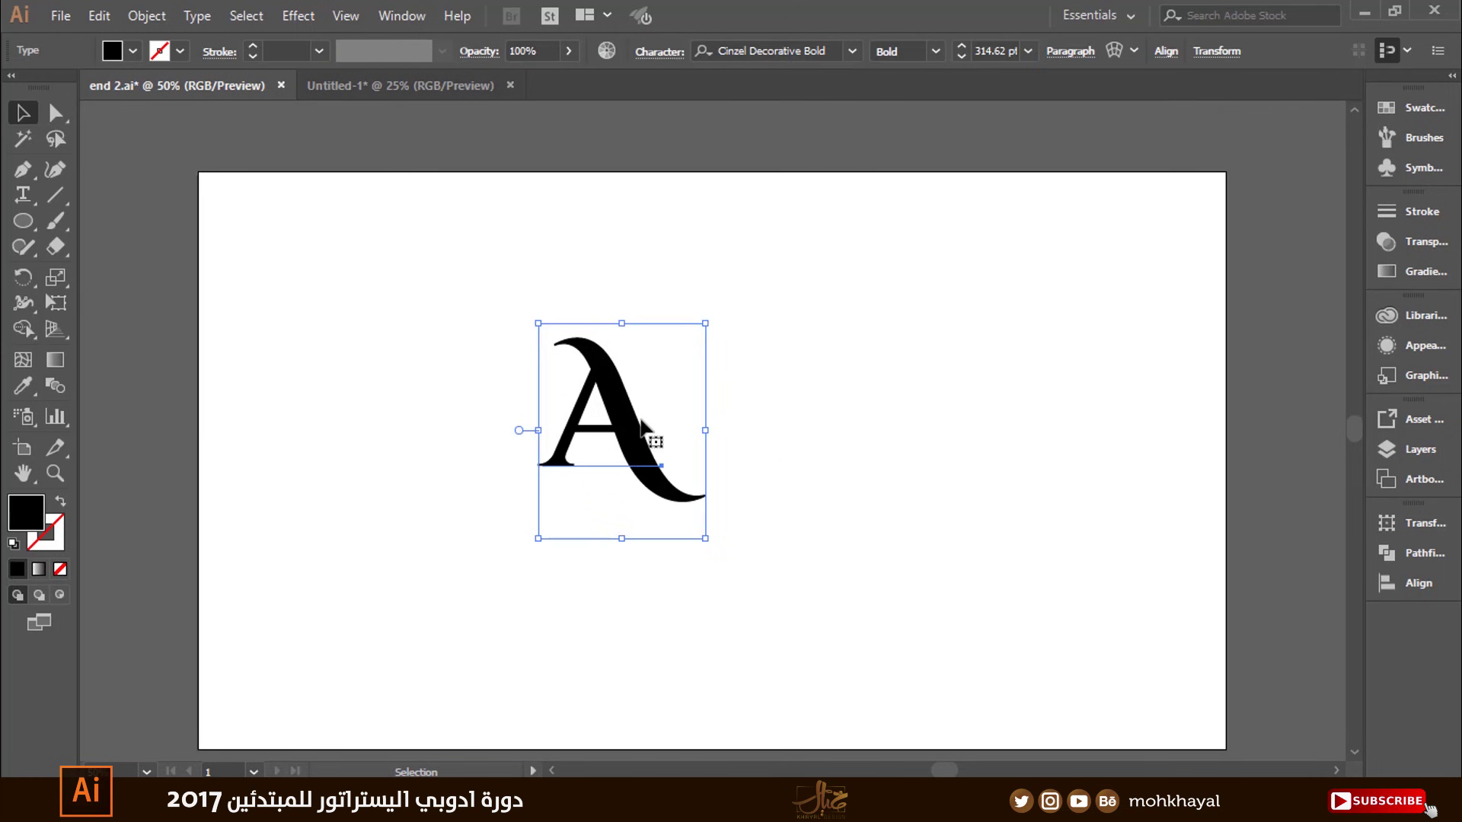
Type a W after the A and convert the AW text to outlines
double_click(720, 465)
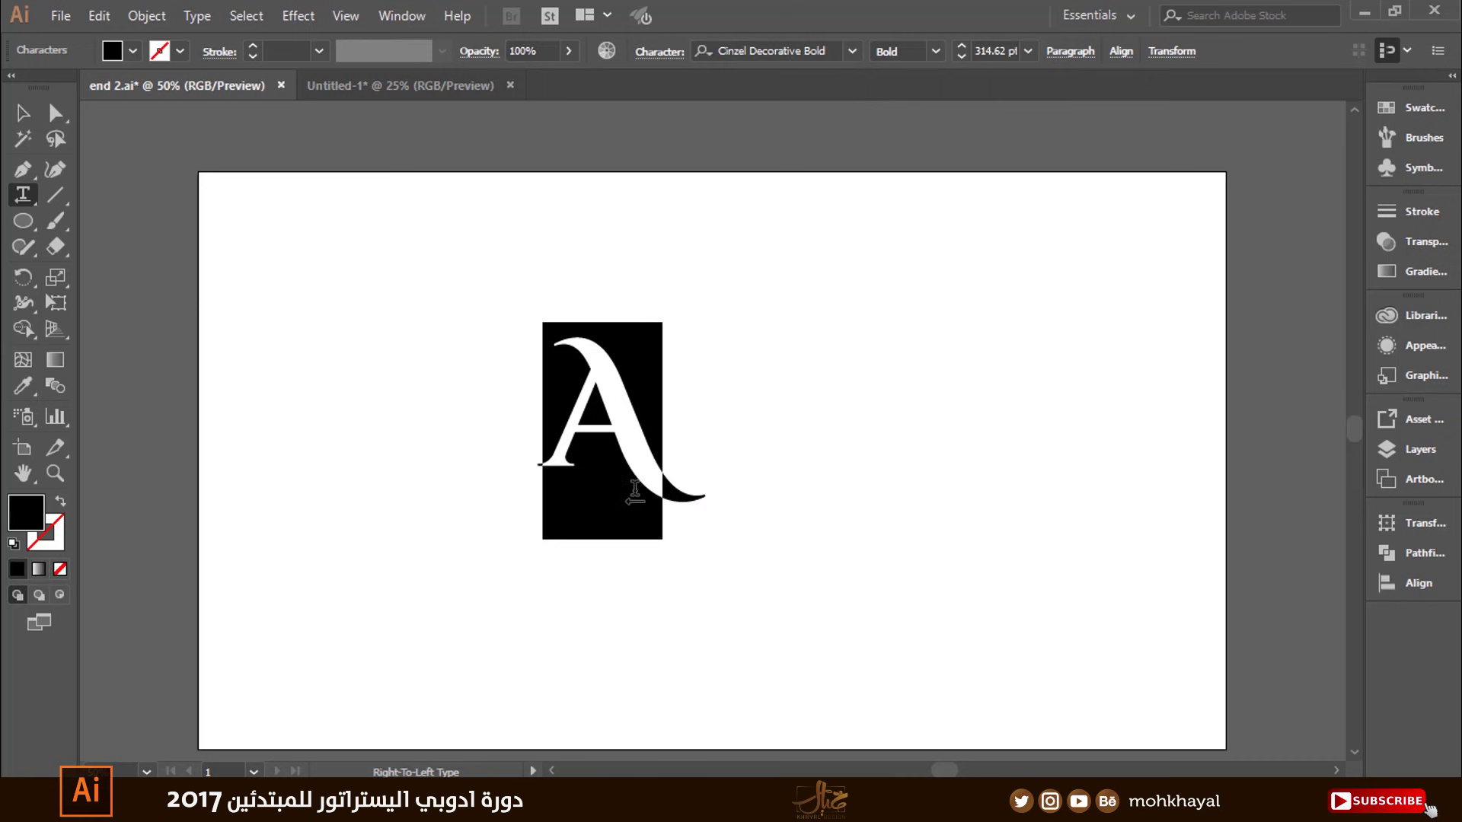
click(678, 442)
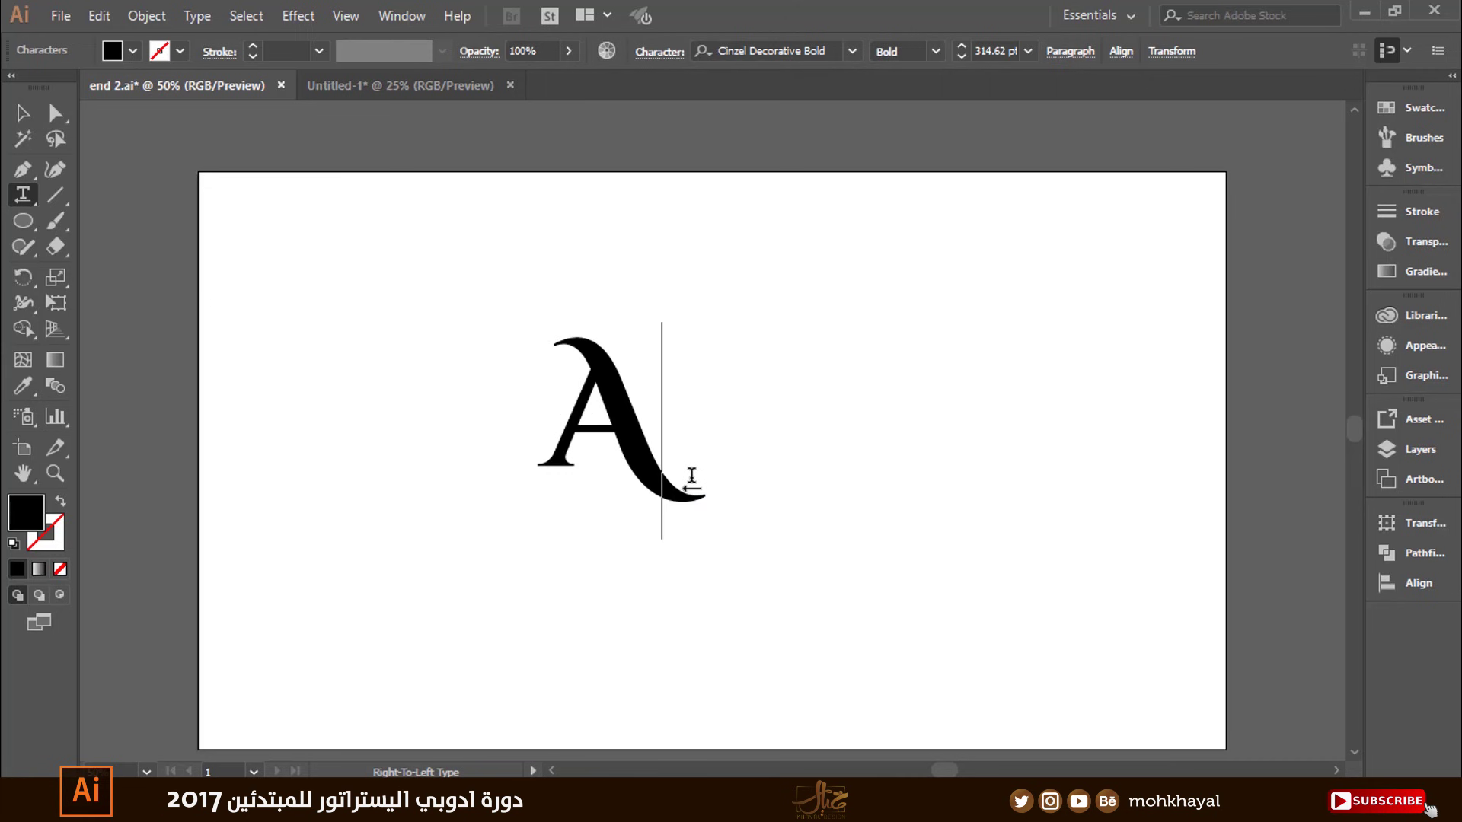
text(W)
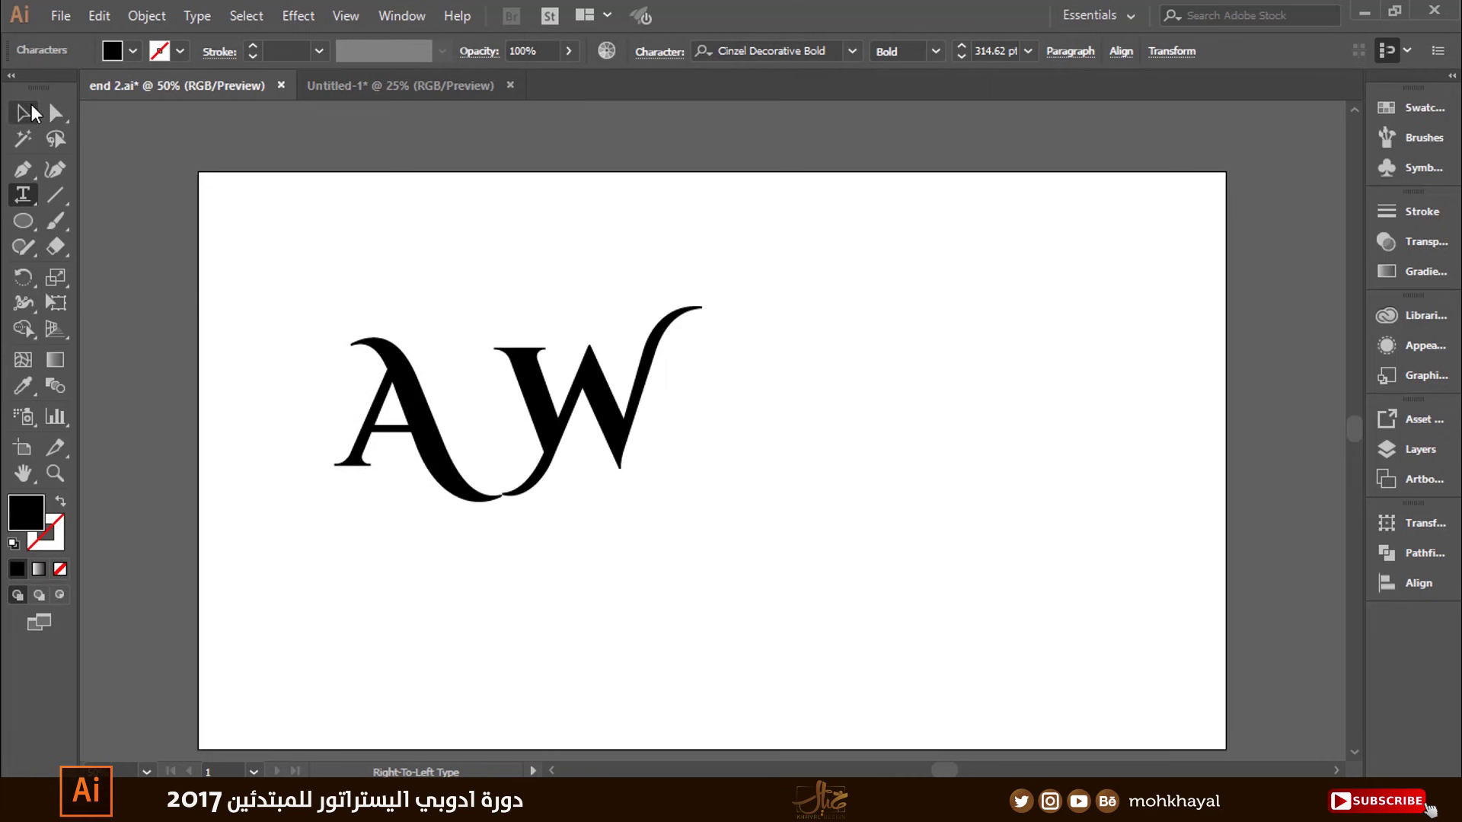
click(31, 114)
right_click(613, 427)
click(710, 521)
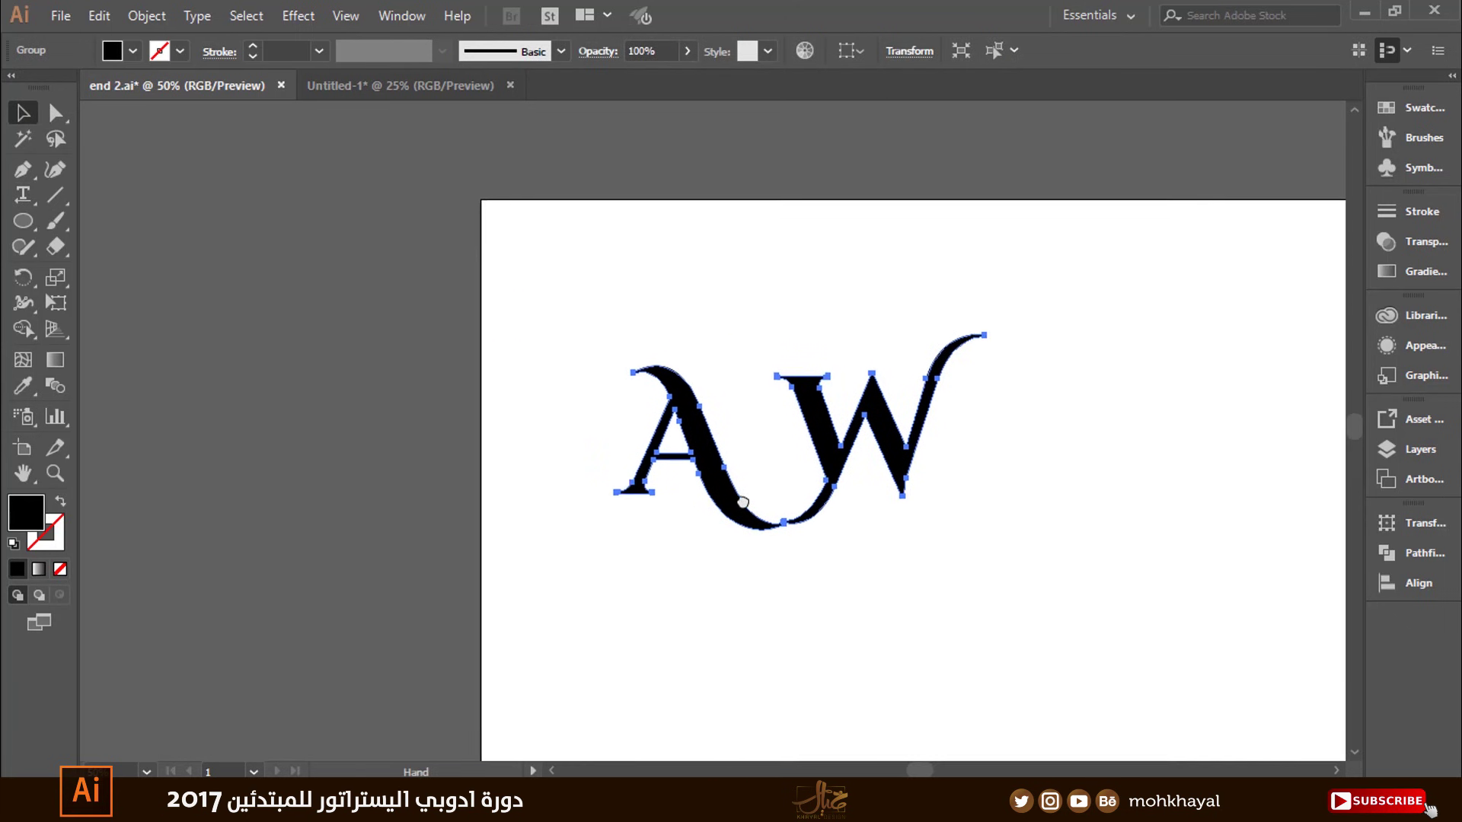
drag(784, 428, 229, 451)
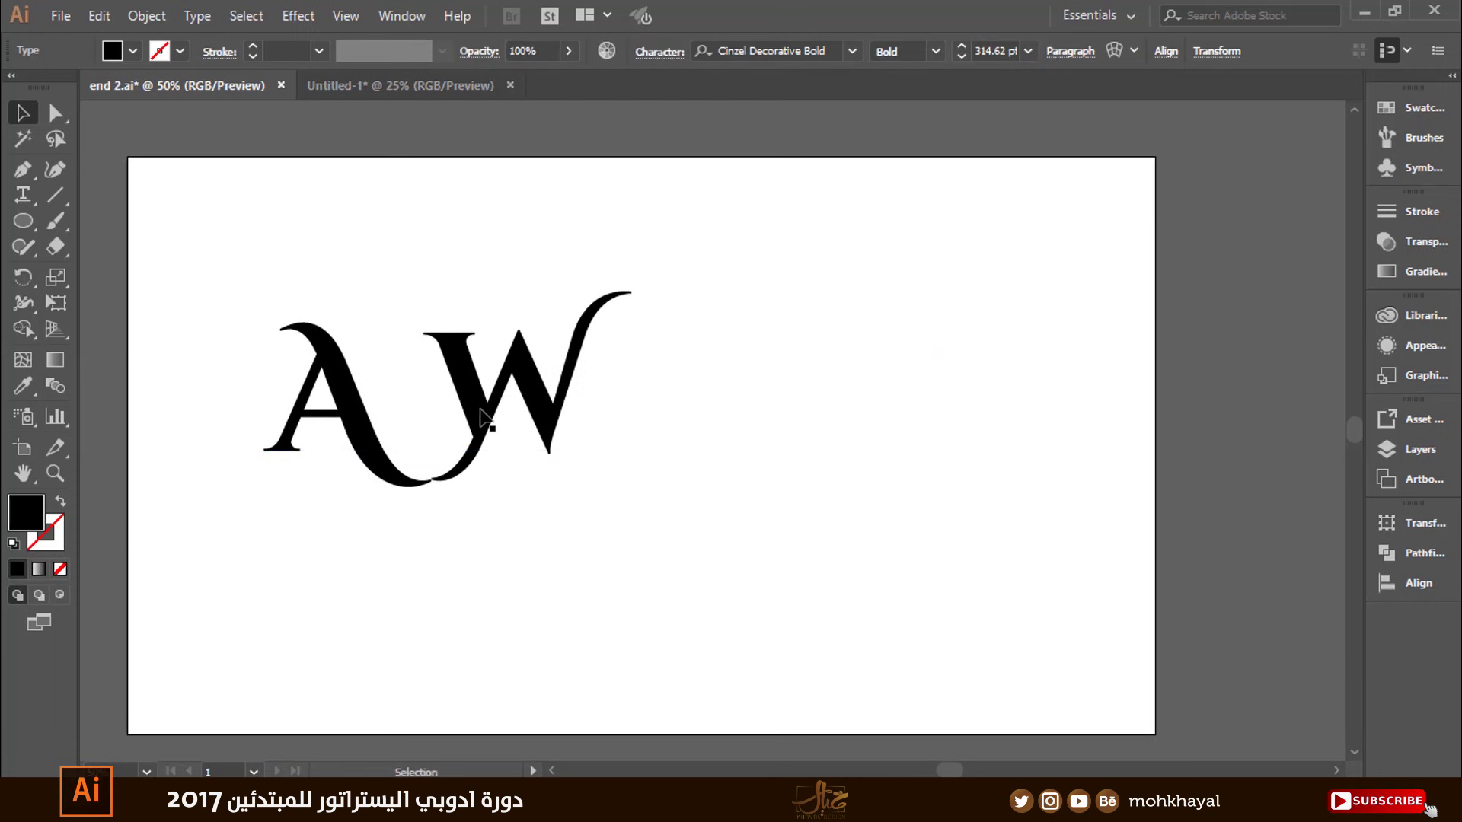
drag(434, 419, 660, 457)
right_click(659, 457)
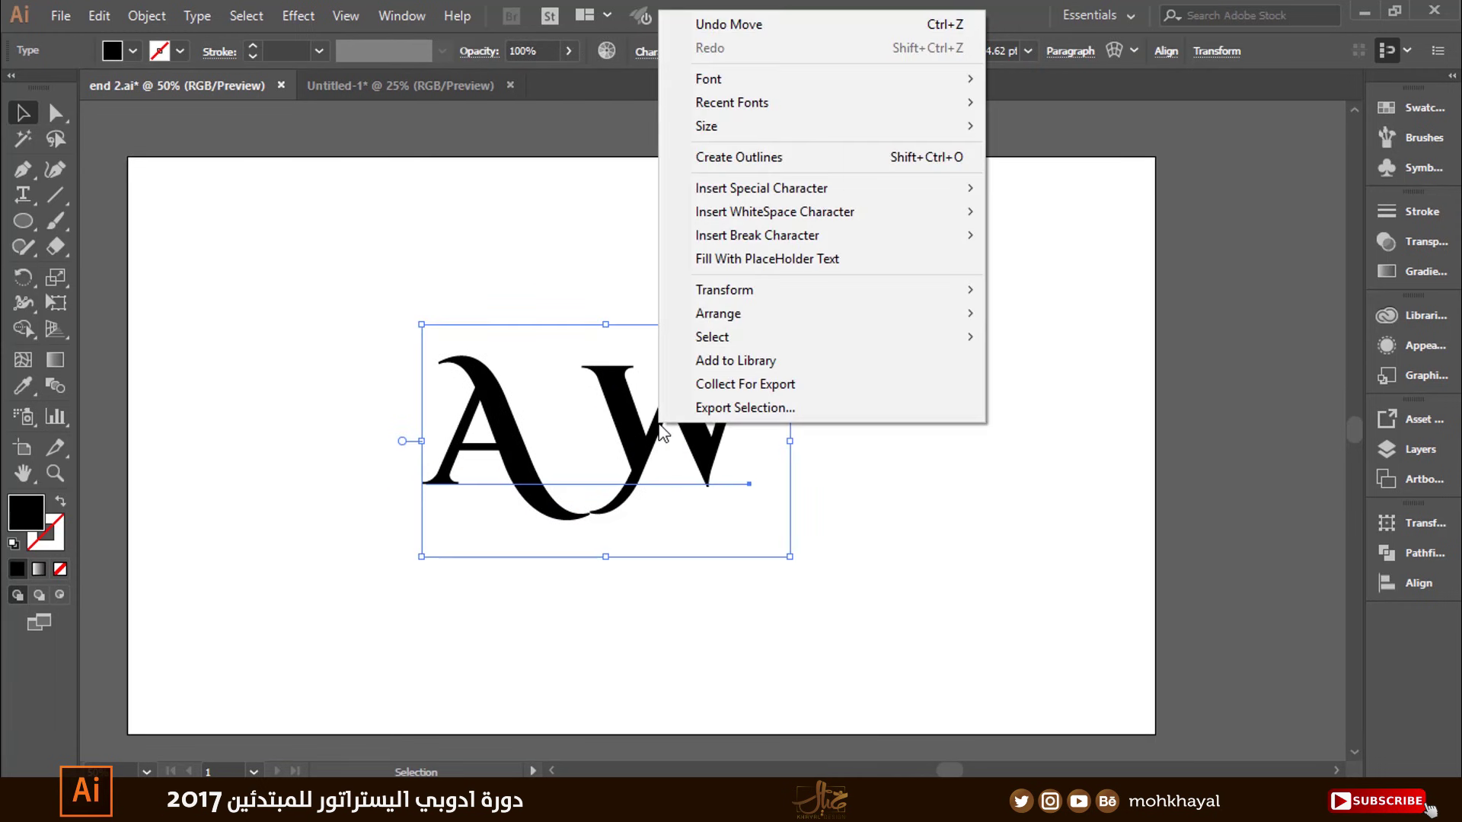
click(749, 155)
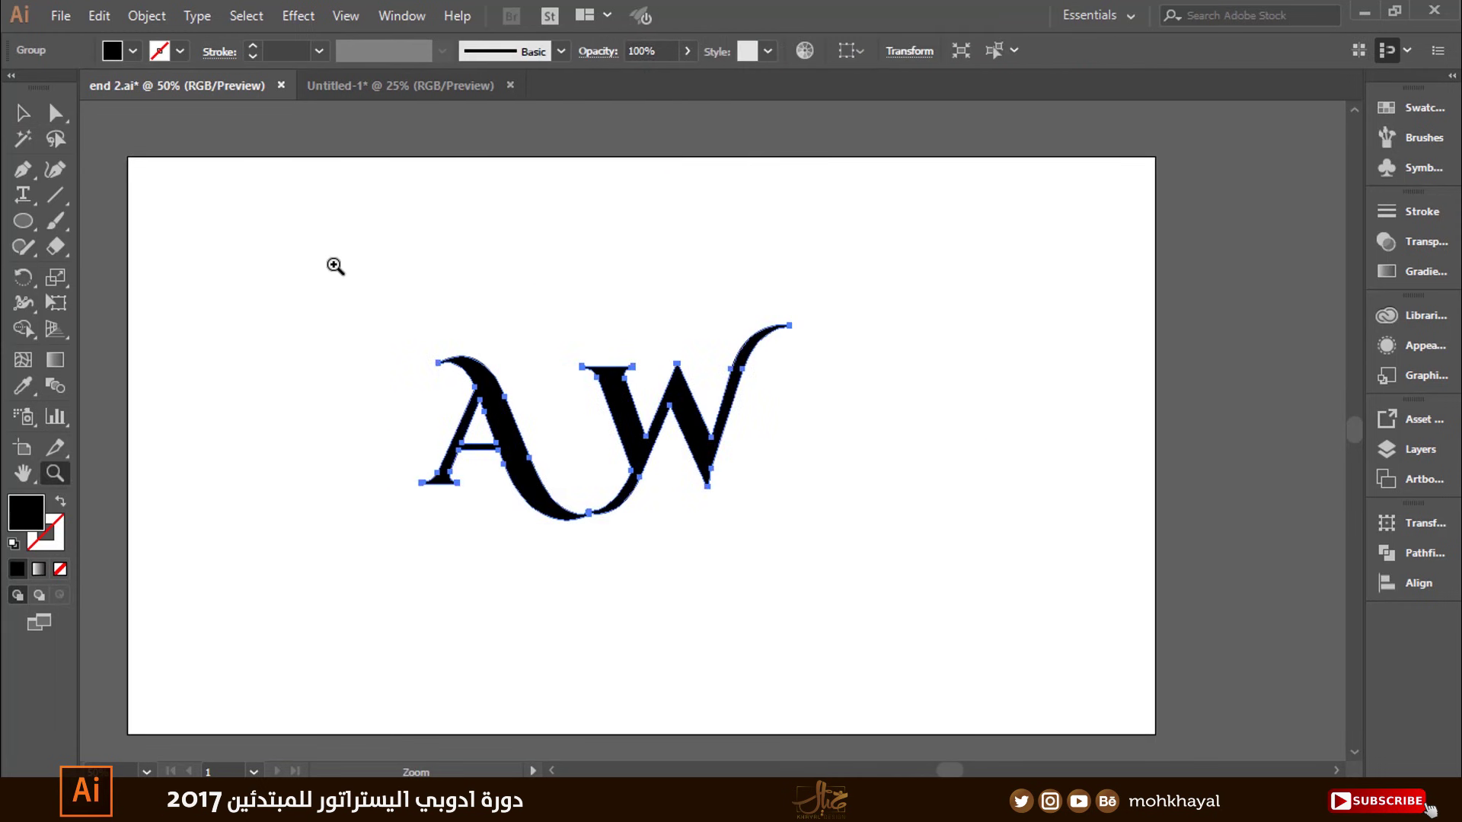
right_click(845, 457)
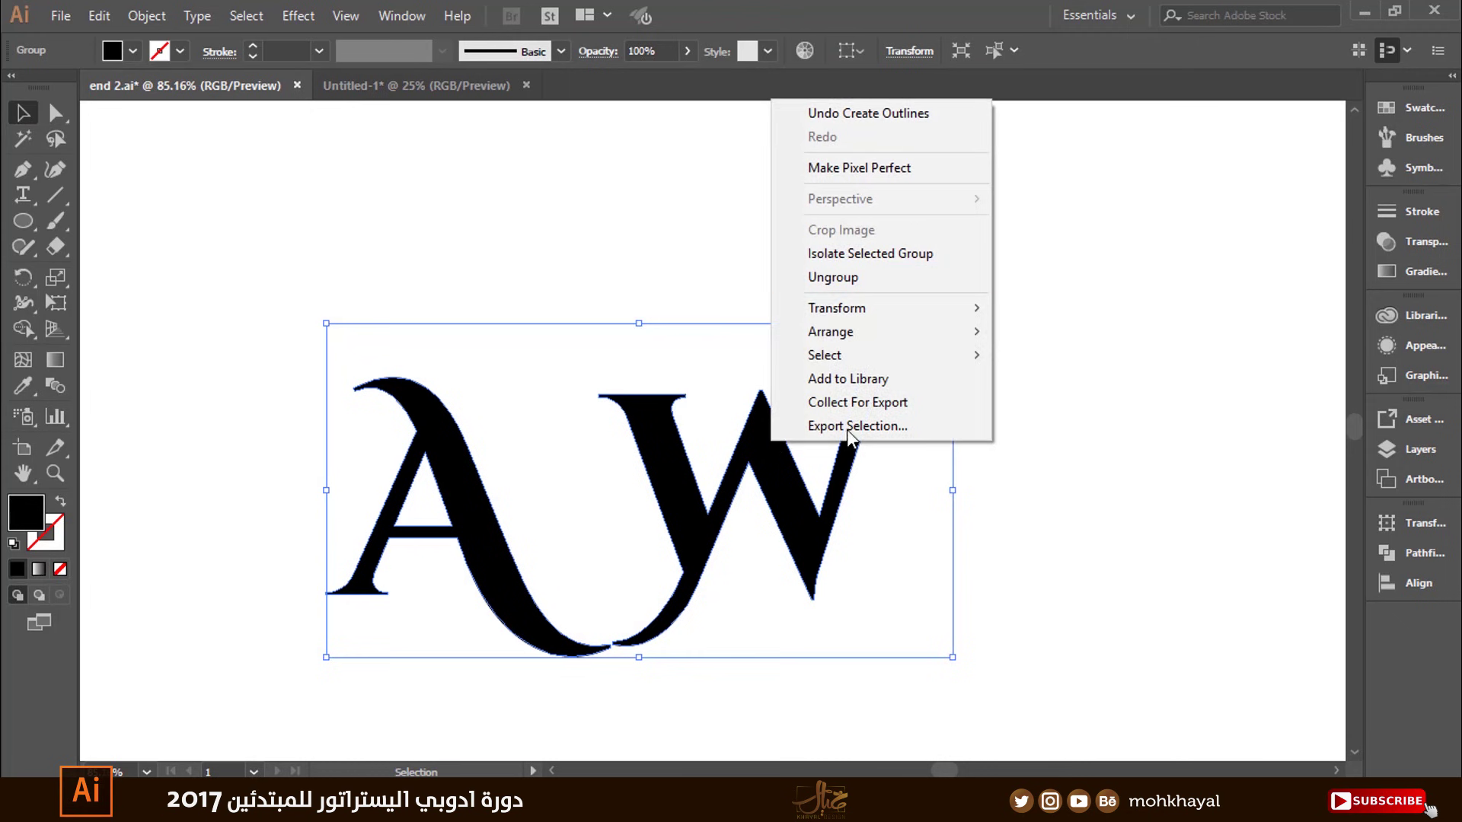
Ungroup the outlined AW and slide the W left to overlap the A
click(861, 282)
click(991, 501)
drag(788, 542, 680, 538)
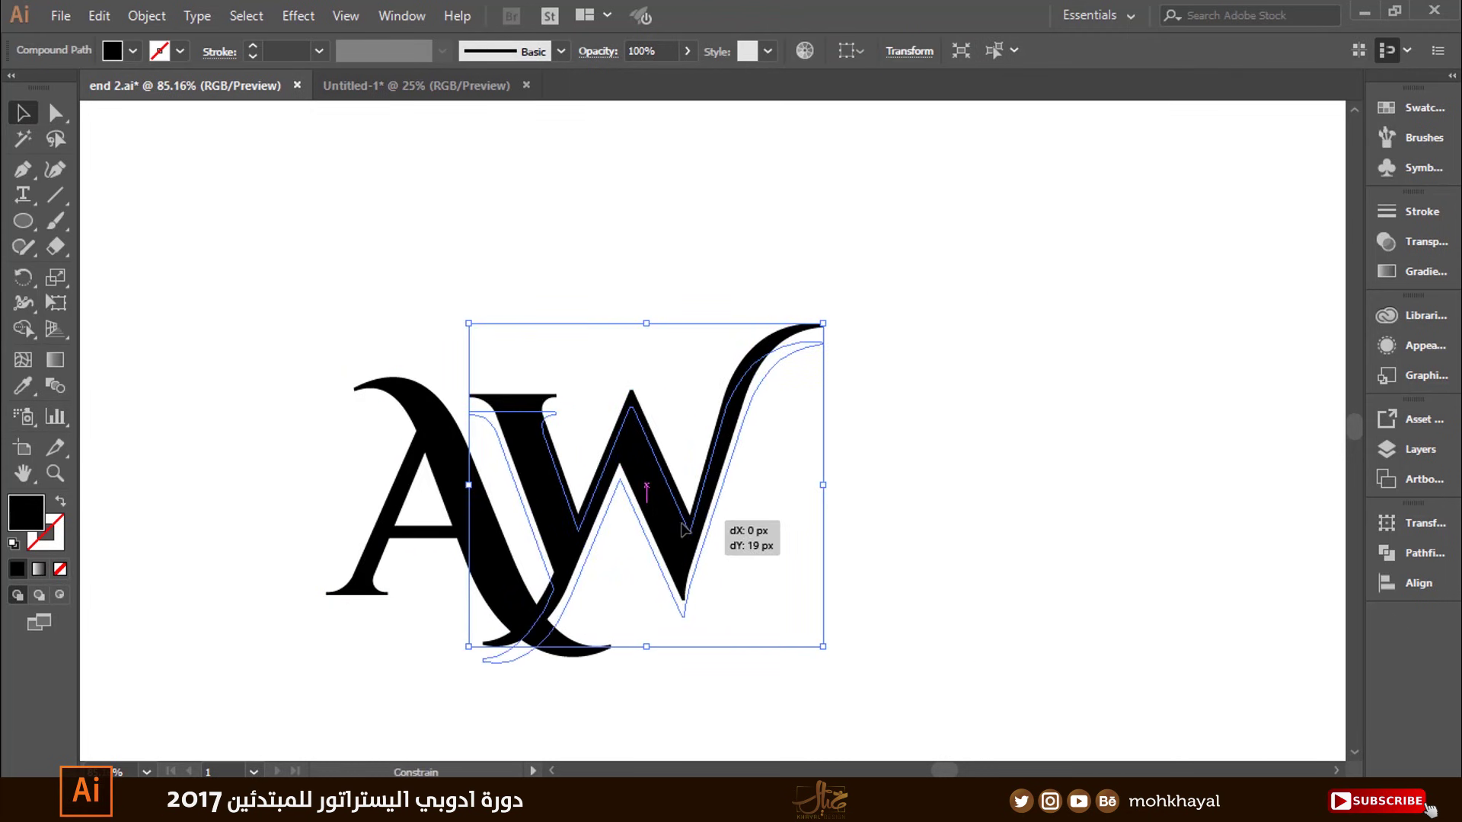
drag(694, 590, 672, 590)
click(896, 579)
drag(673, 509, 660, 506)
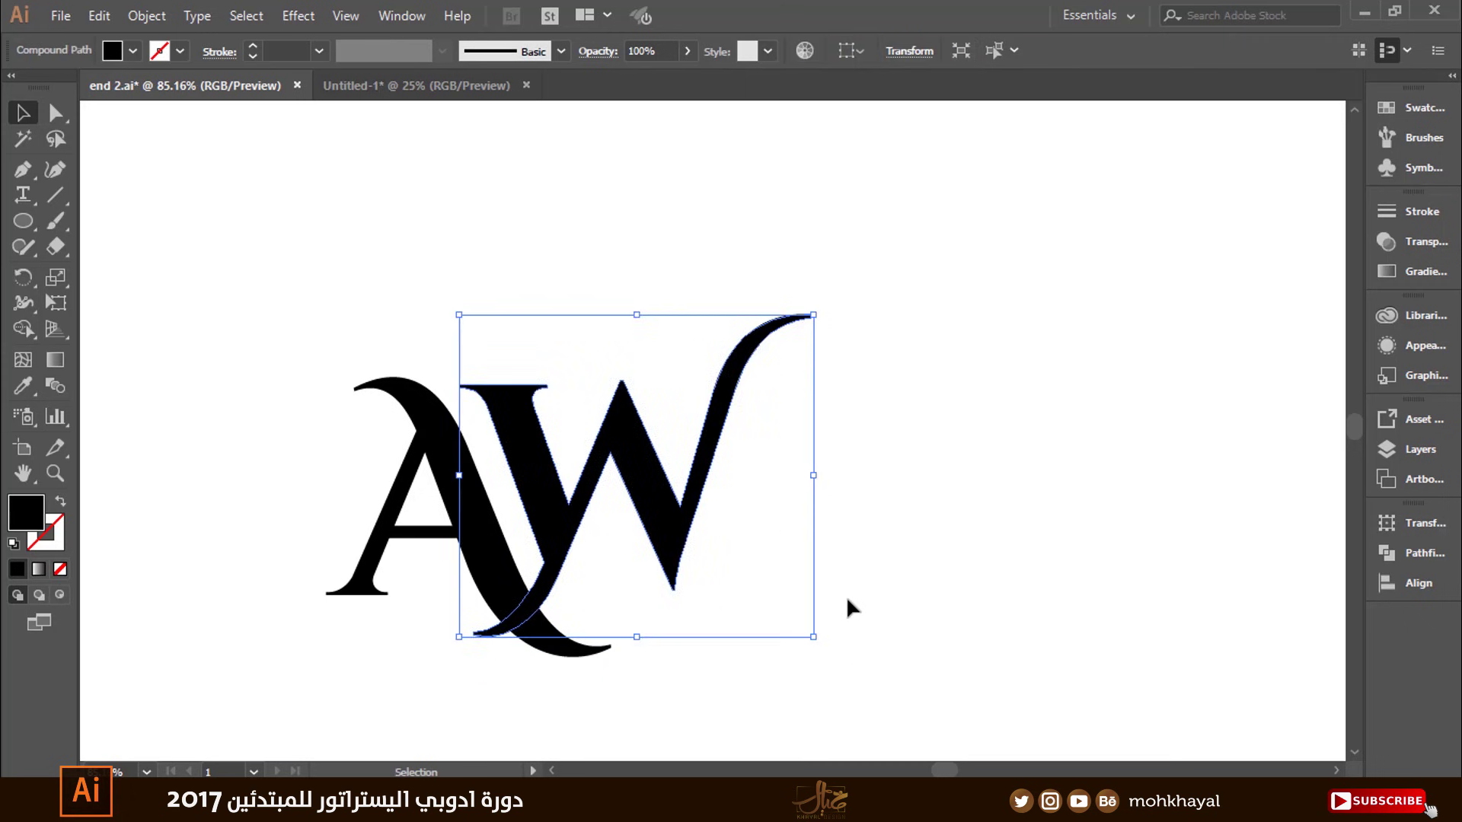
click(846, 596)
Copy the A to the right of the W and lower the W about 62 px
mouse_move(437, 458)
mouse_down()
mouse_move(815, 476)
mouse_move(811, 459)
mouse_up()
drag(649, 433, 649, 480)
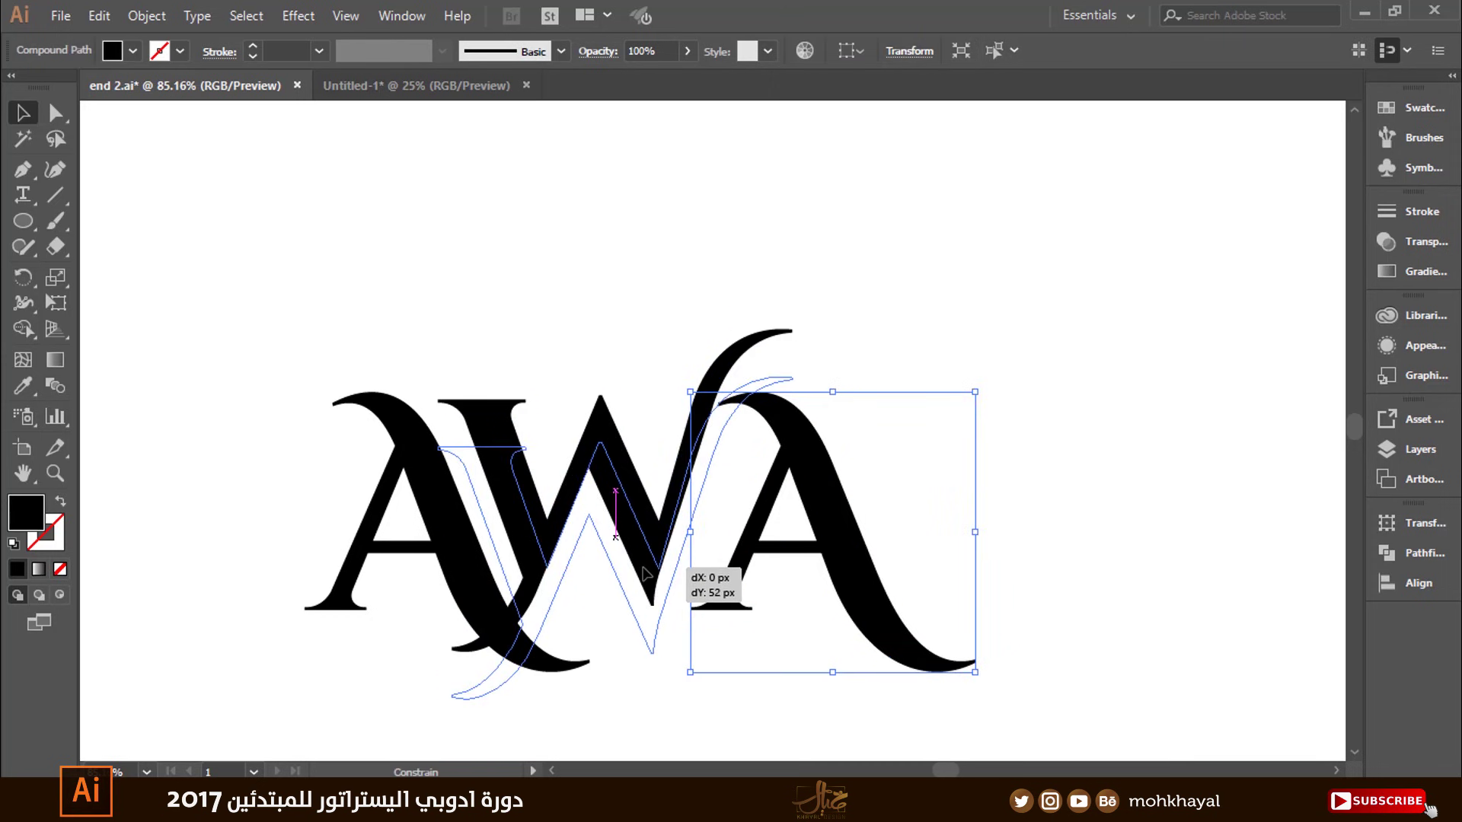
click(838, 364)
drag(832, 457, 842, 457)
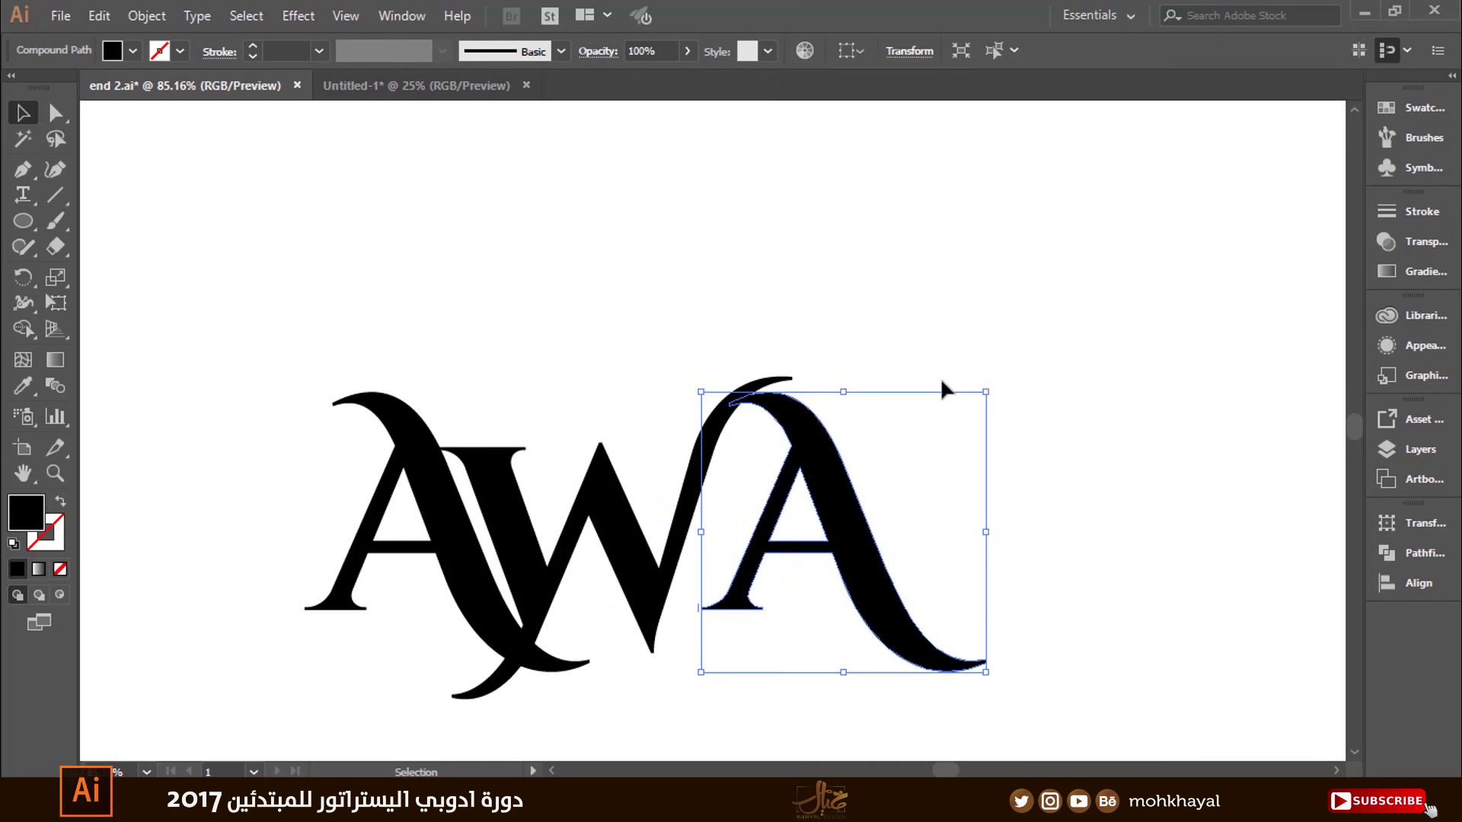
click(939, 380)
Line up the right A's apex with the W's arc so the curves meet
key(z)
drag(225, 305, 1157, 602)
drag(935, 390, 945, 390)
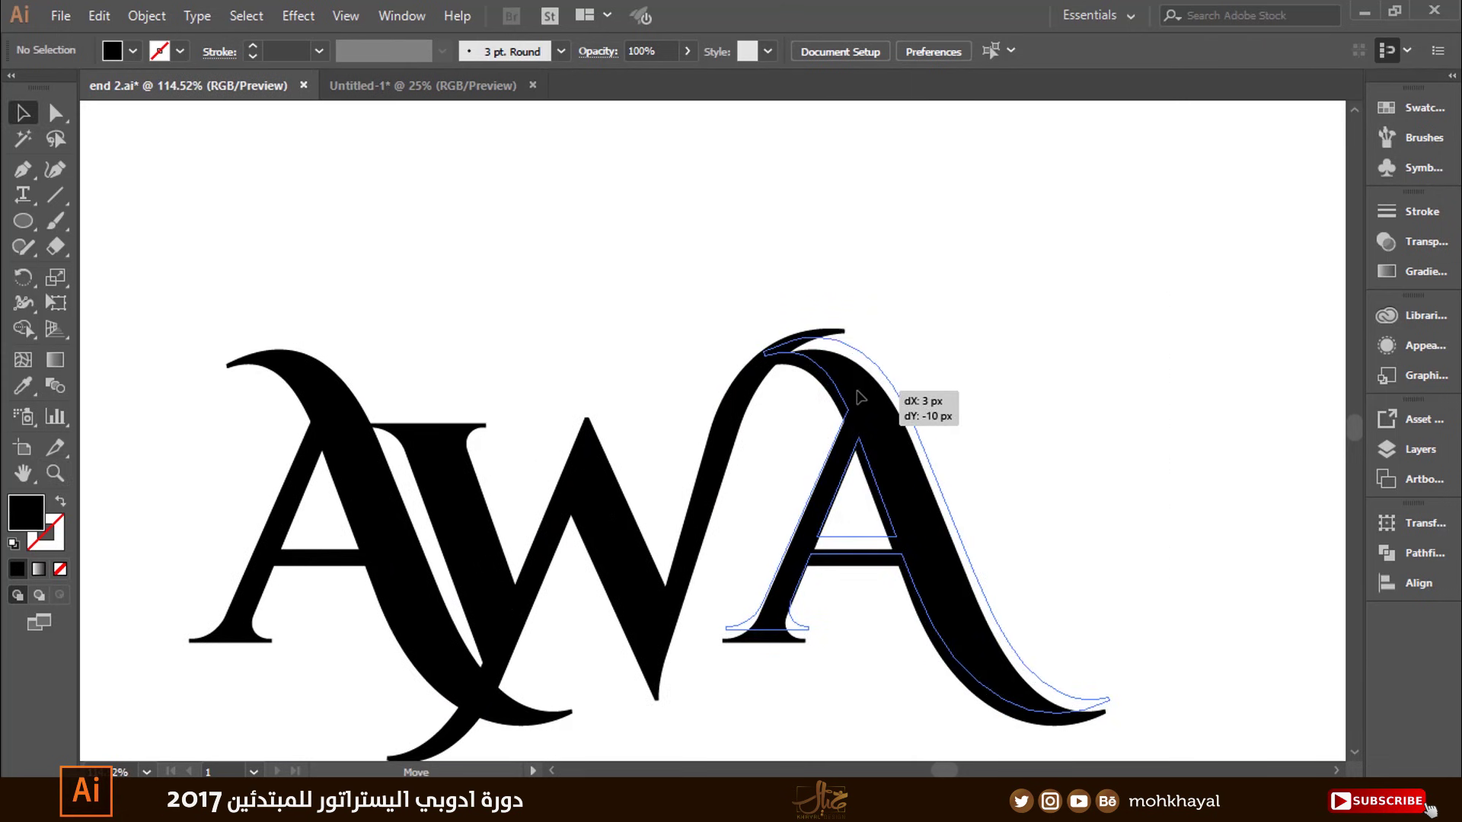
drag(843, 286, 989, 440)
key(v)
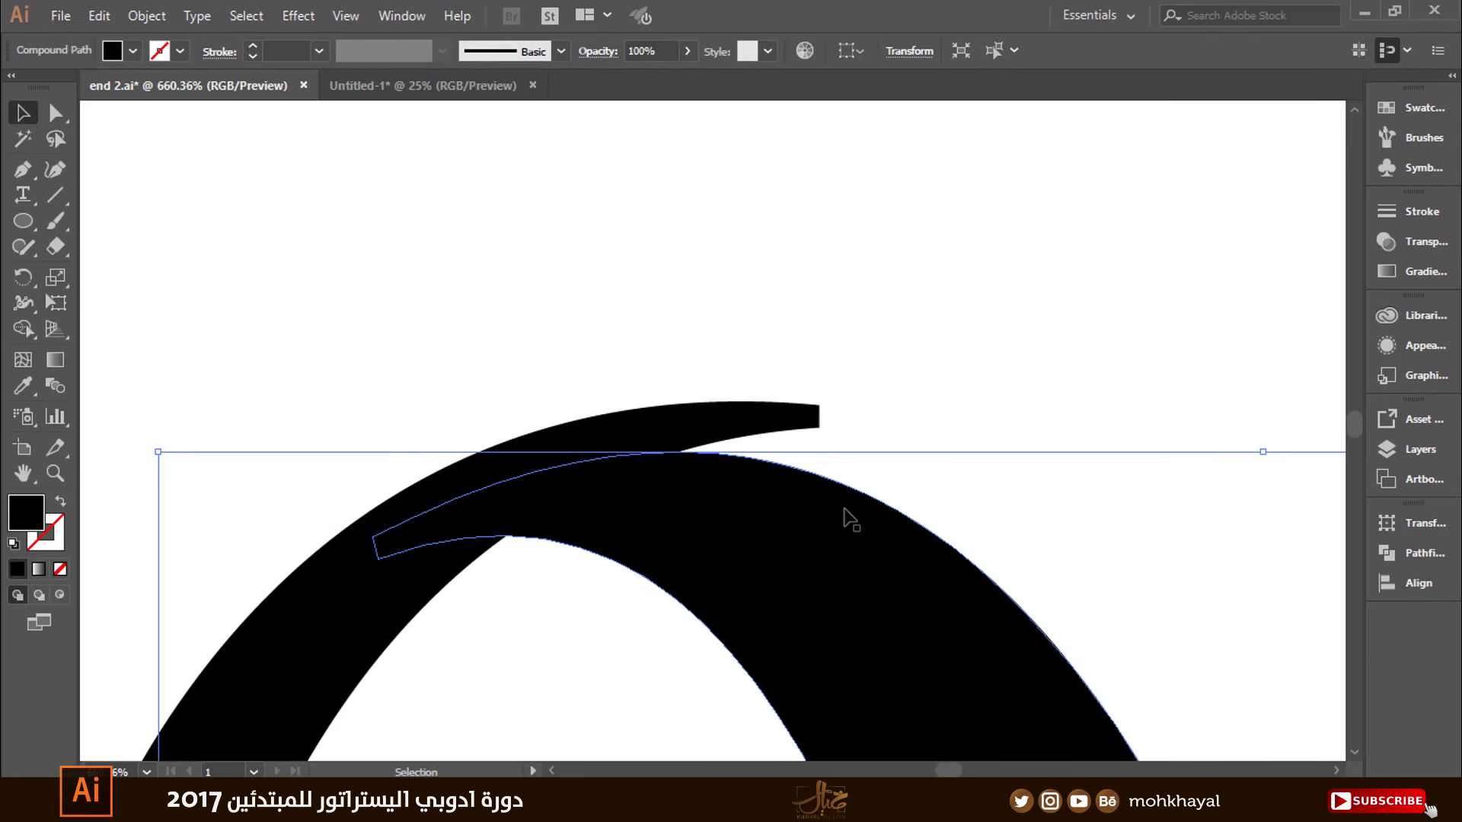
drag(873, 522, 967, 483)
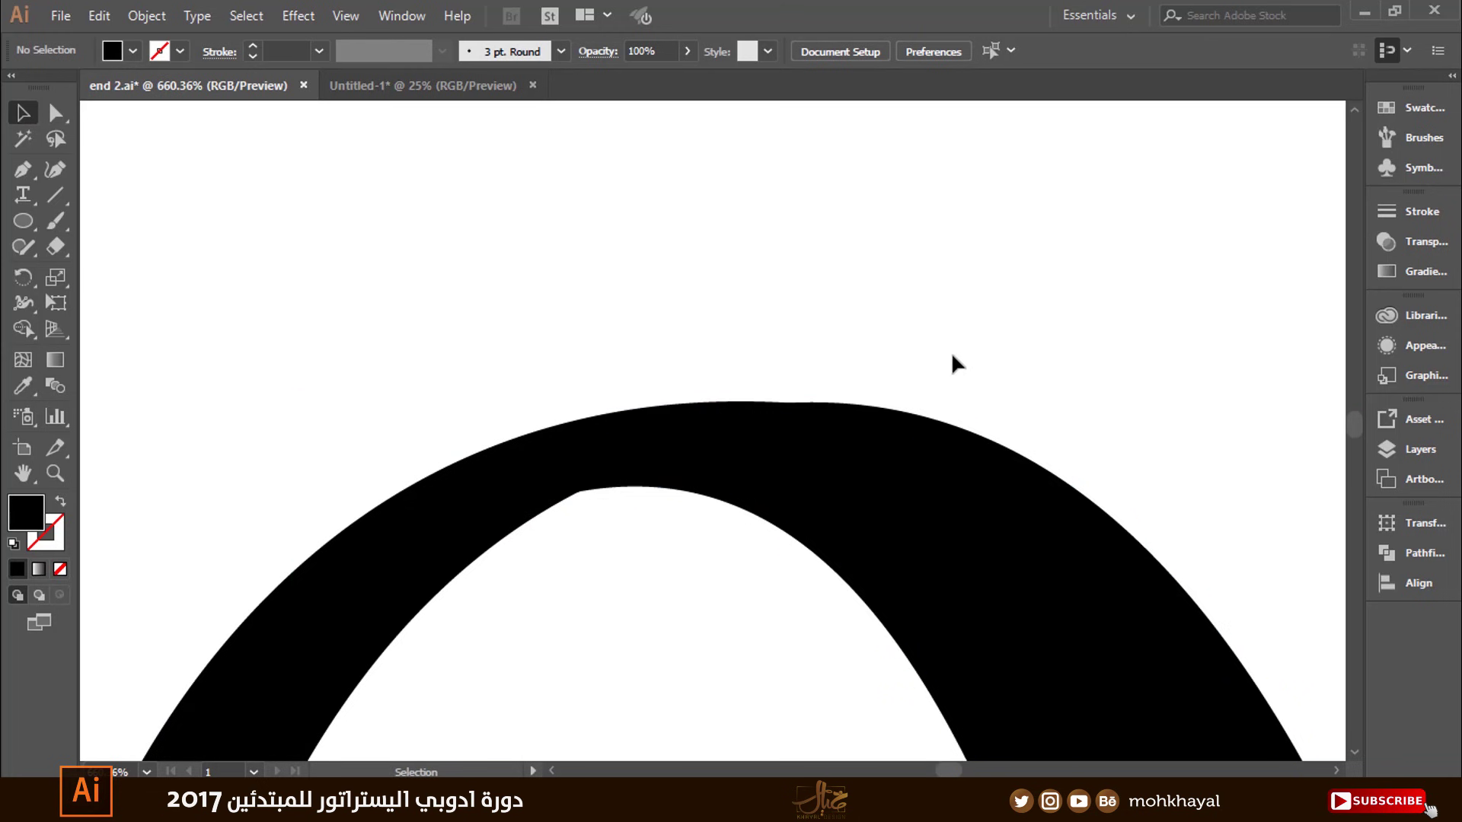
drag(904, 444, 900, 347)
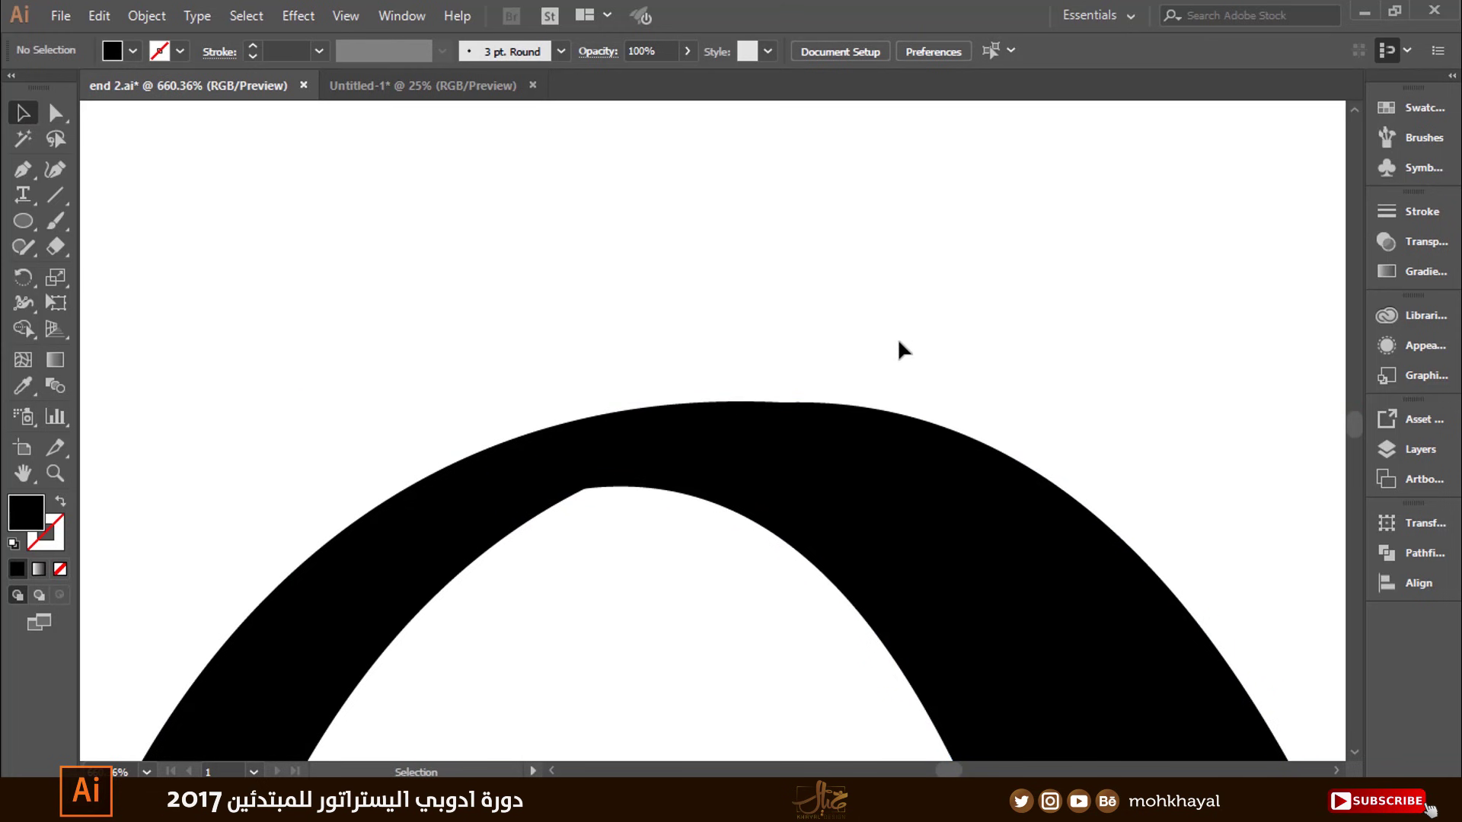
key(ctrl+0)
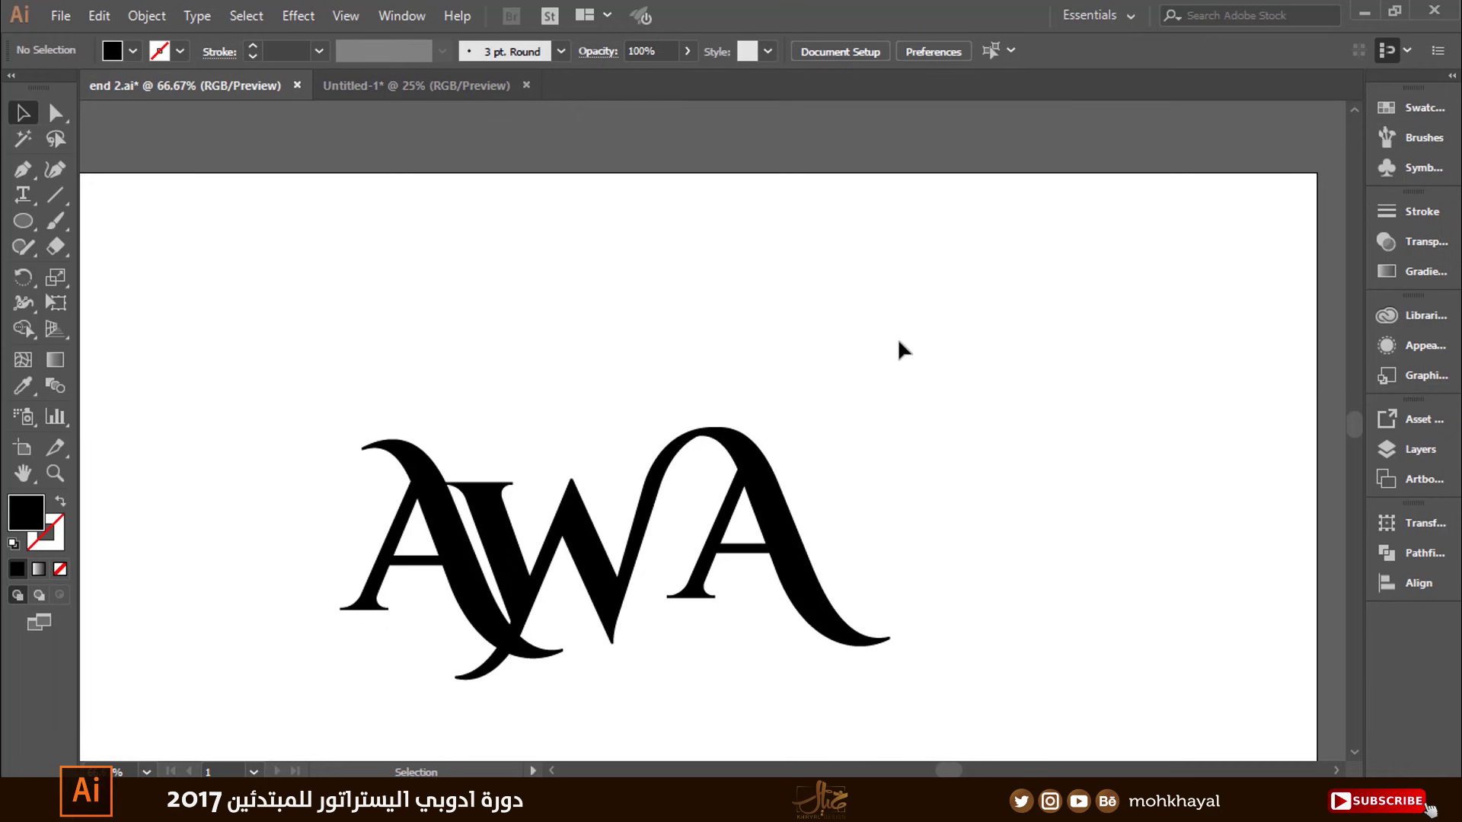
Shift the left A's arc piece 24 px left and scale the AWA logo up
drag(549, 396, 532, 396)
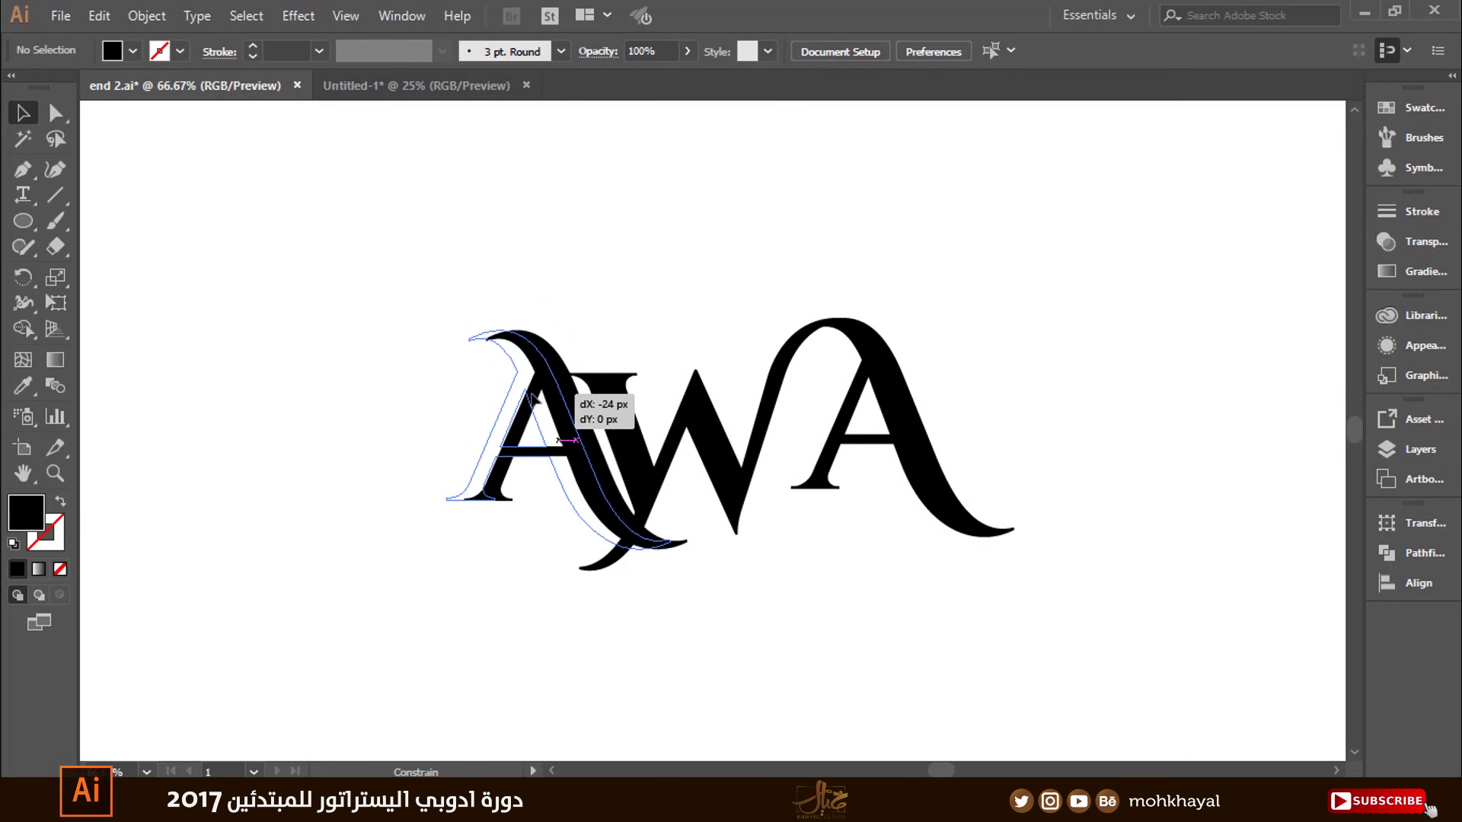
click(814, 641)
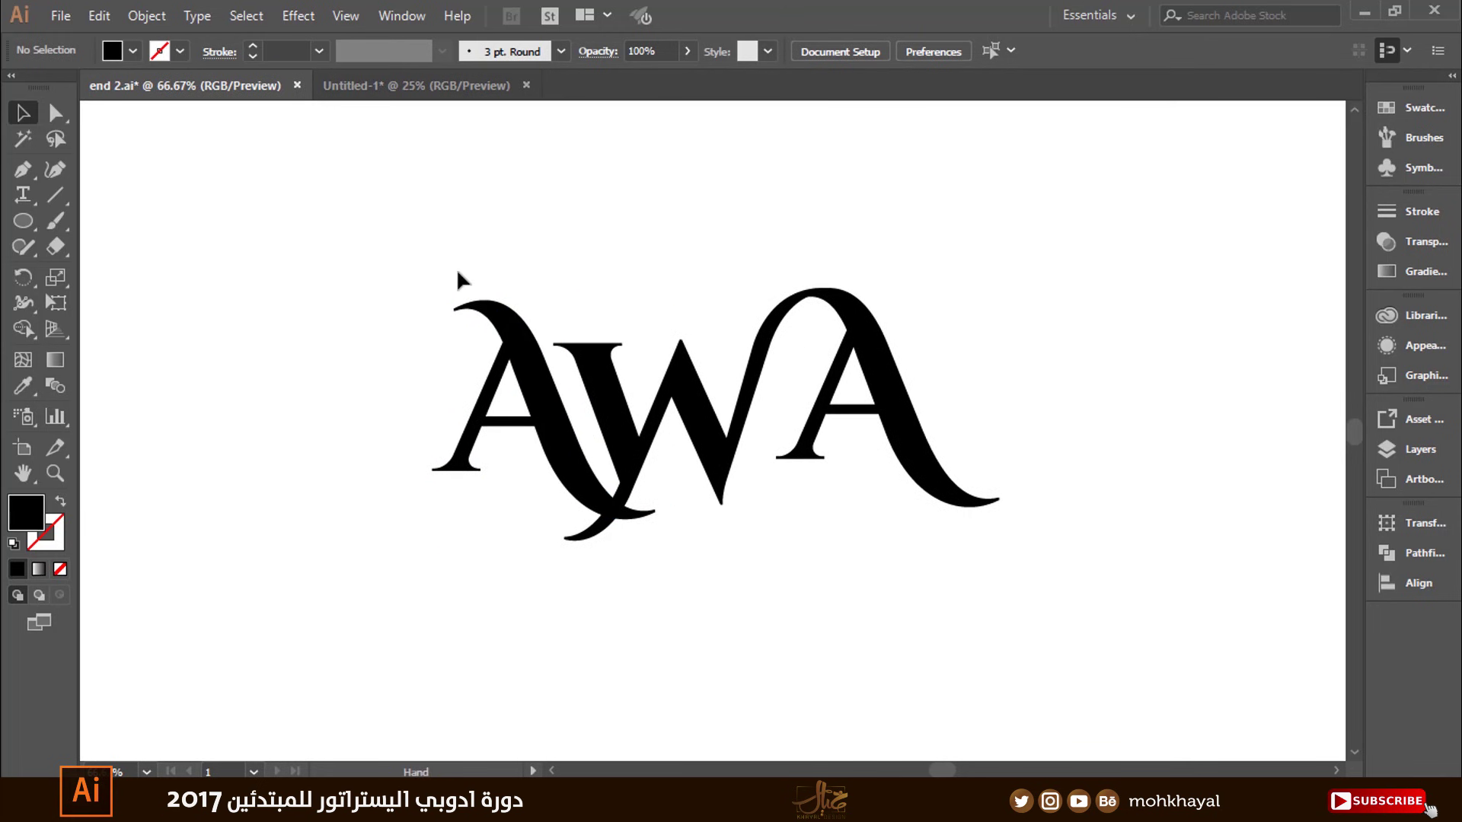
drag(434, 245, 1123, 516)
drag(1087, 226, 261, 512)
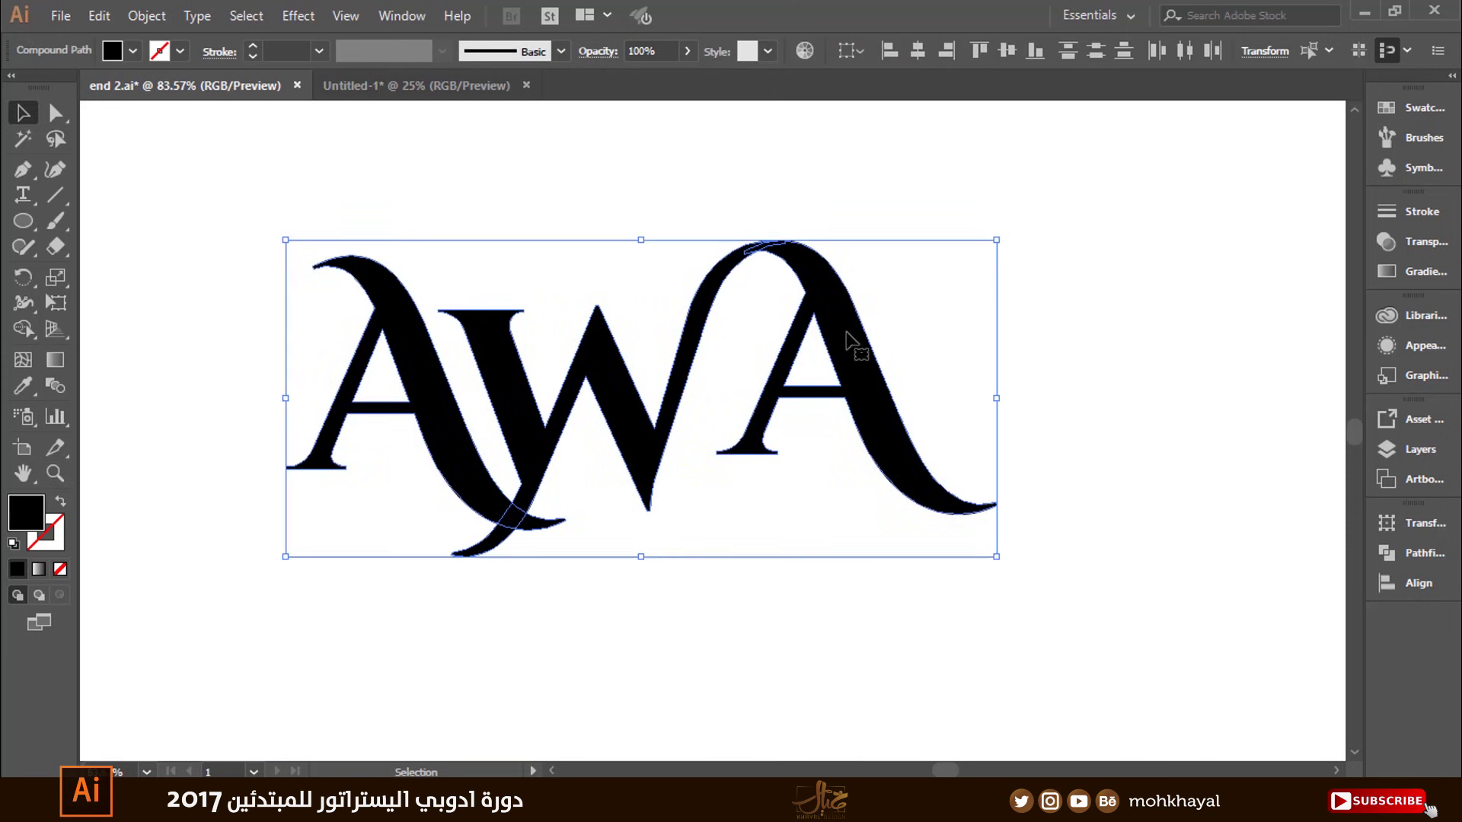
drag(999, 241, 1051, 278)
click(1130, 441)
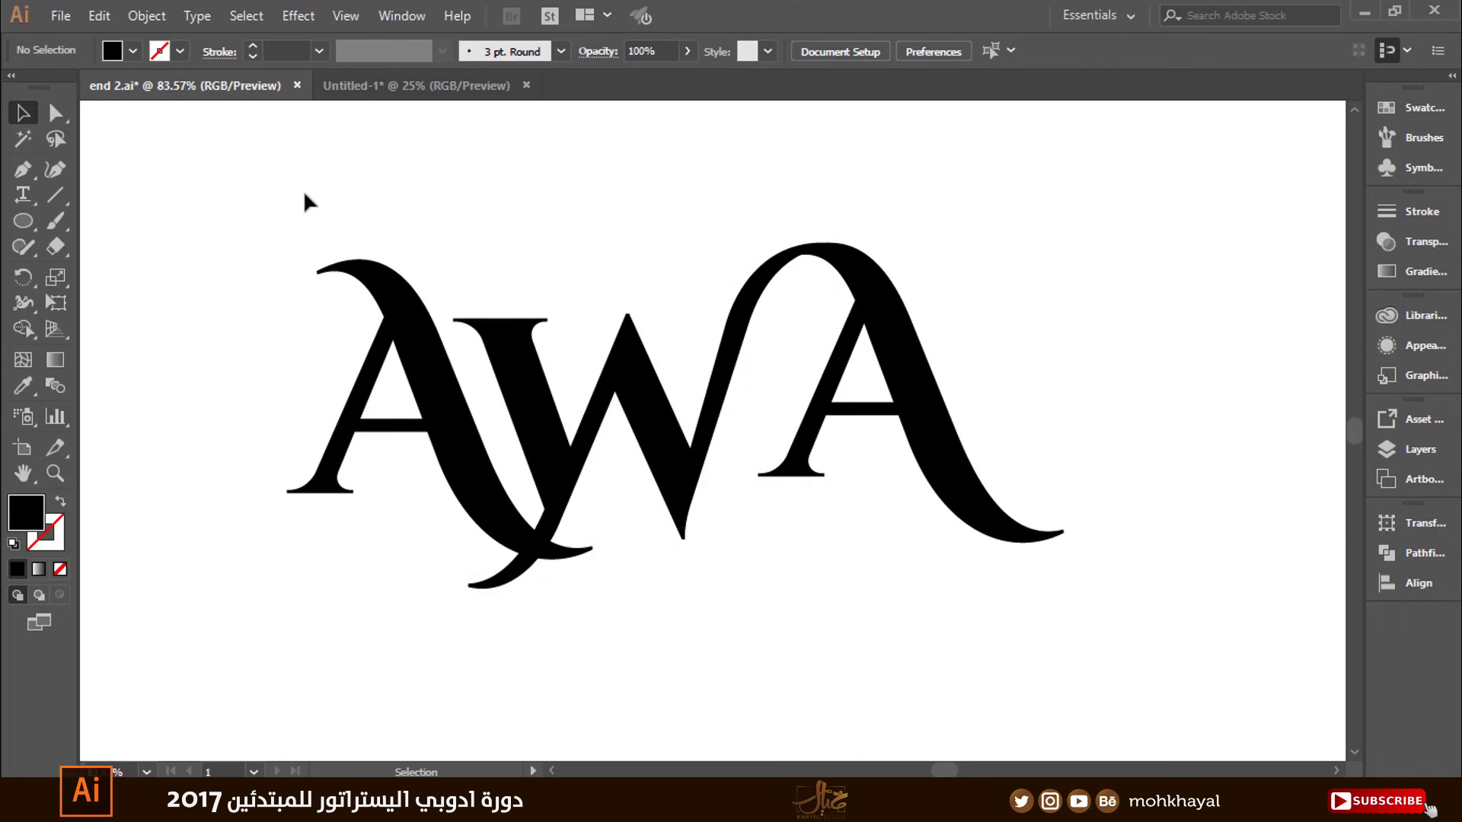
Remove the stray tail piece under the first A with the Shape Builder
drag(246, 203, 1145, 669)
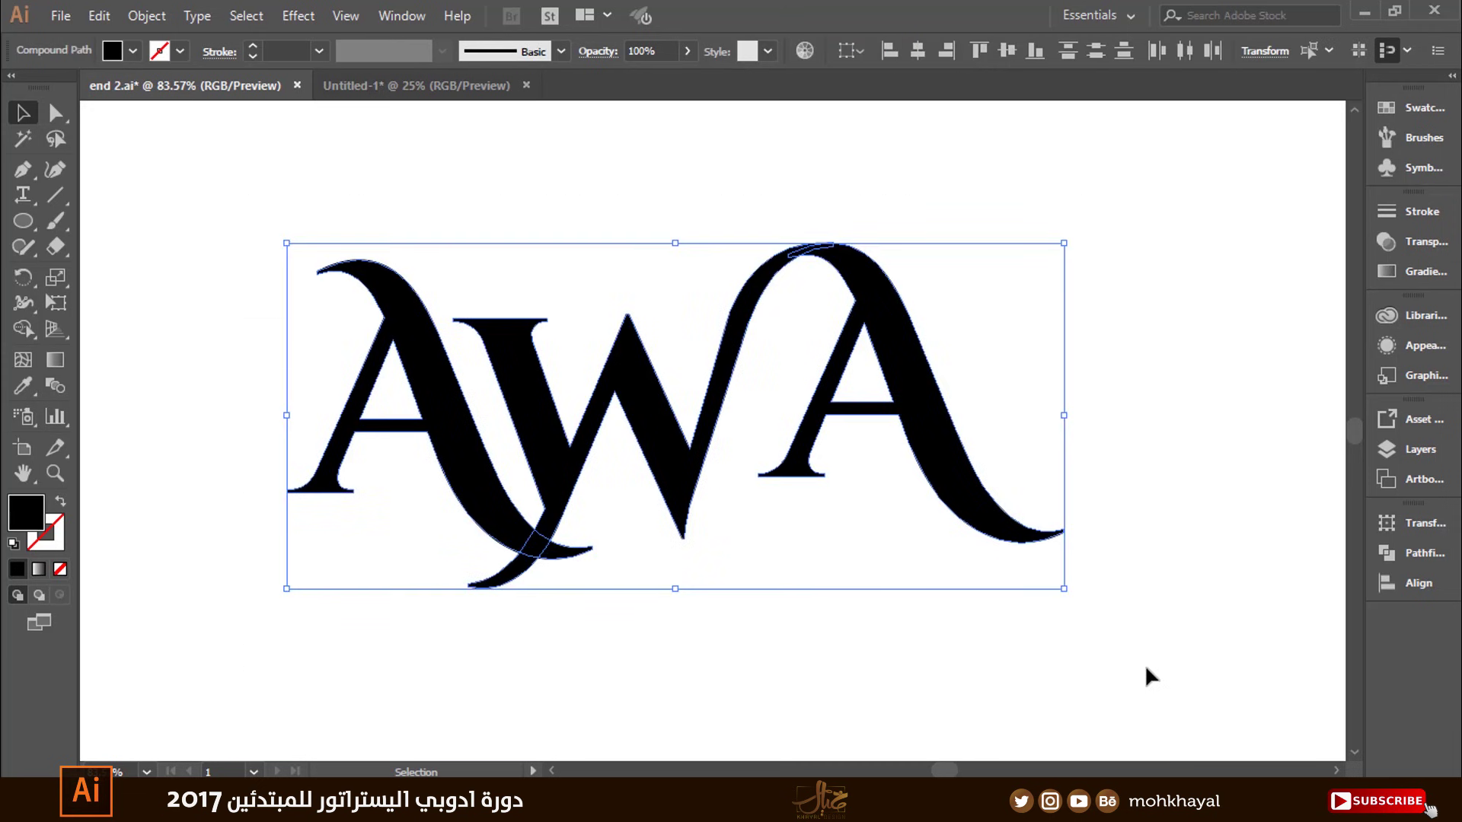
click(26, 335)
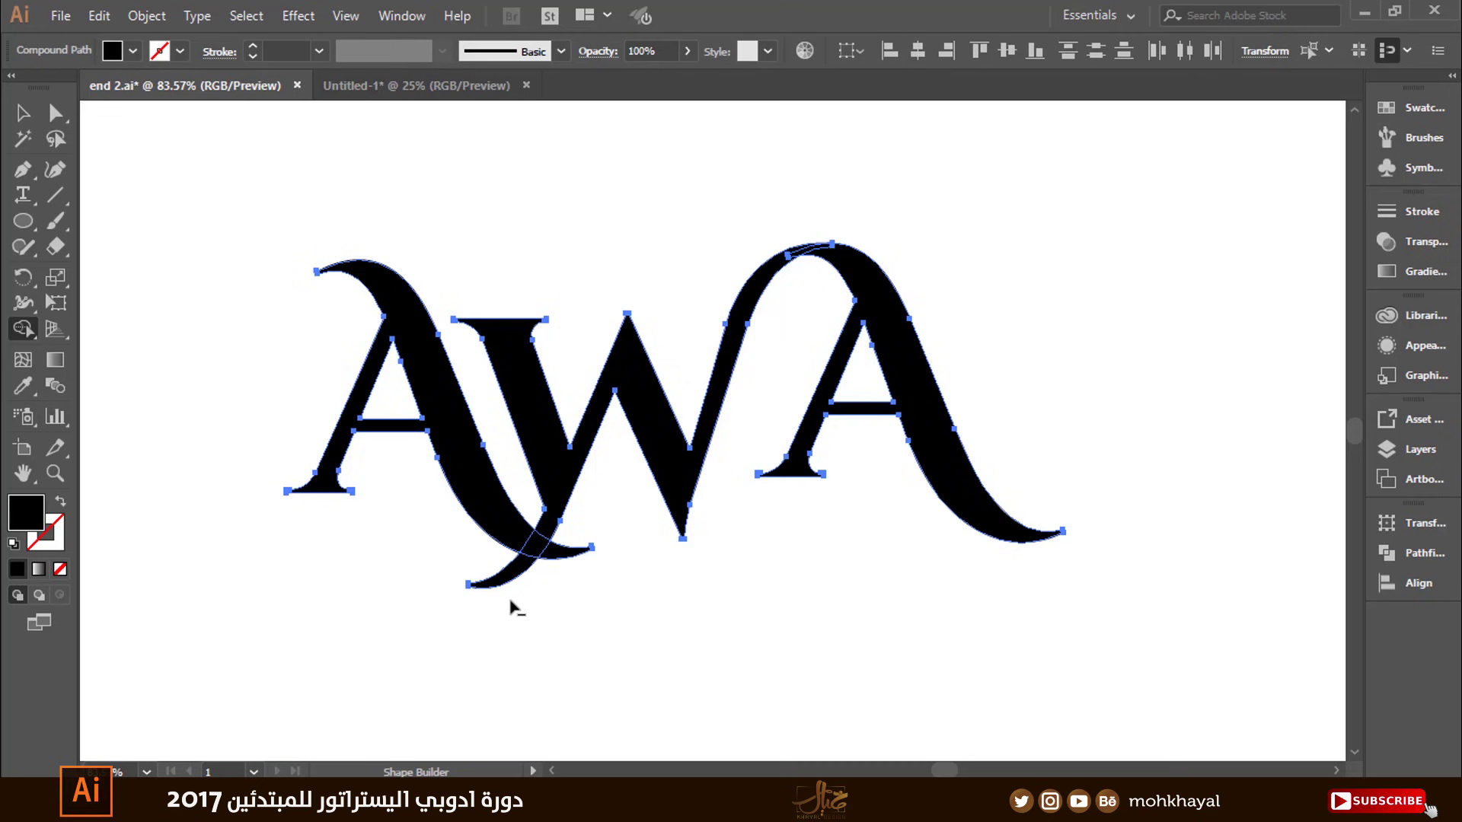
drag(509, 605, 429, 567)
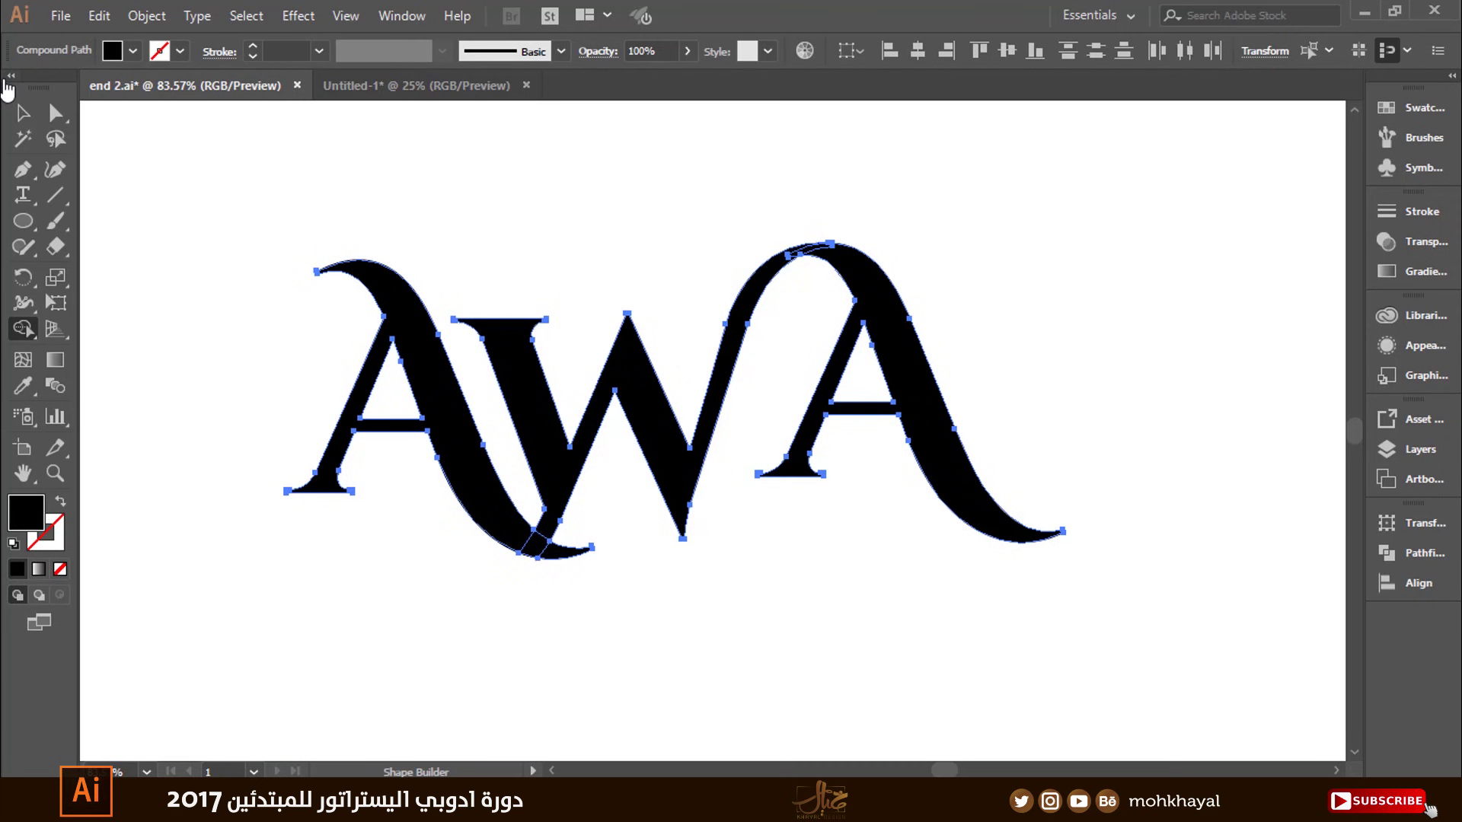
click(23, 113)
click(477, 169)
drag(917, 351, 1036, 350)
drag(724, 287, 695, 229)
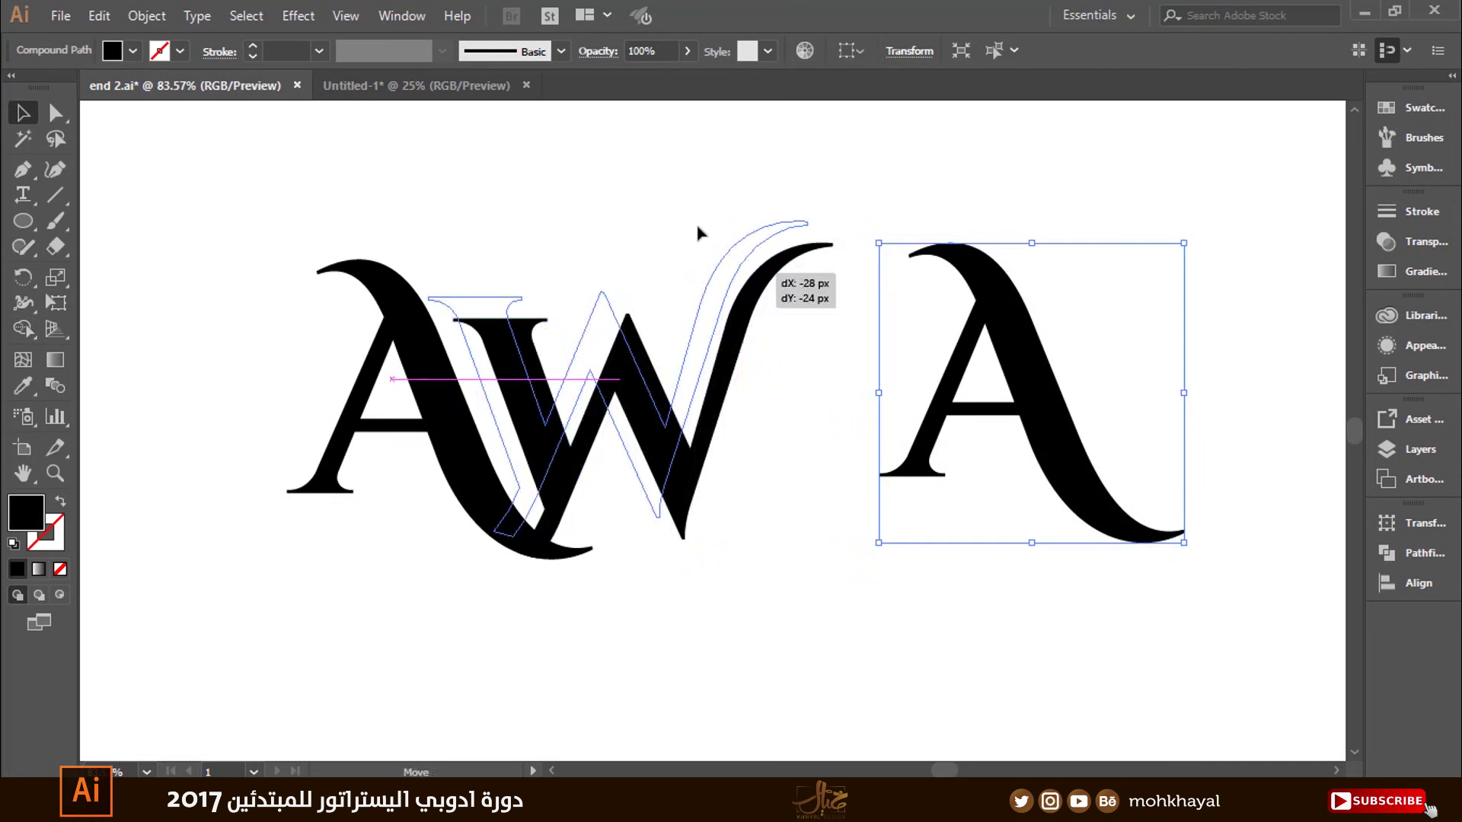
key(ctrl+z)
key(ctrl+z)
click(876, 641)
Merge the W and the right A into one shape with the Shape Builder
drag(490, 179, 1241, 556)
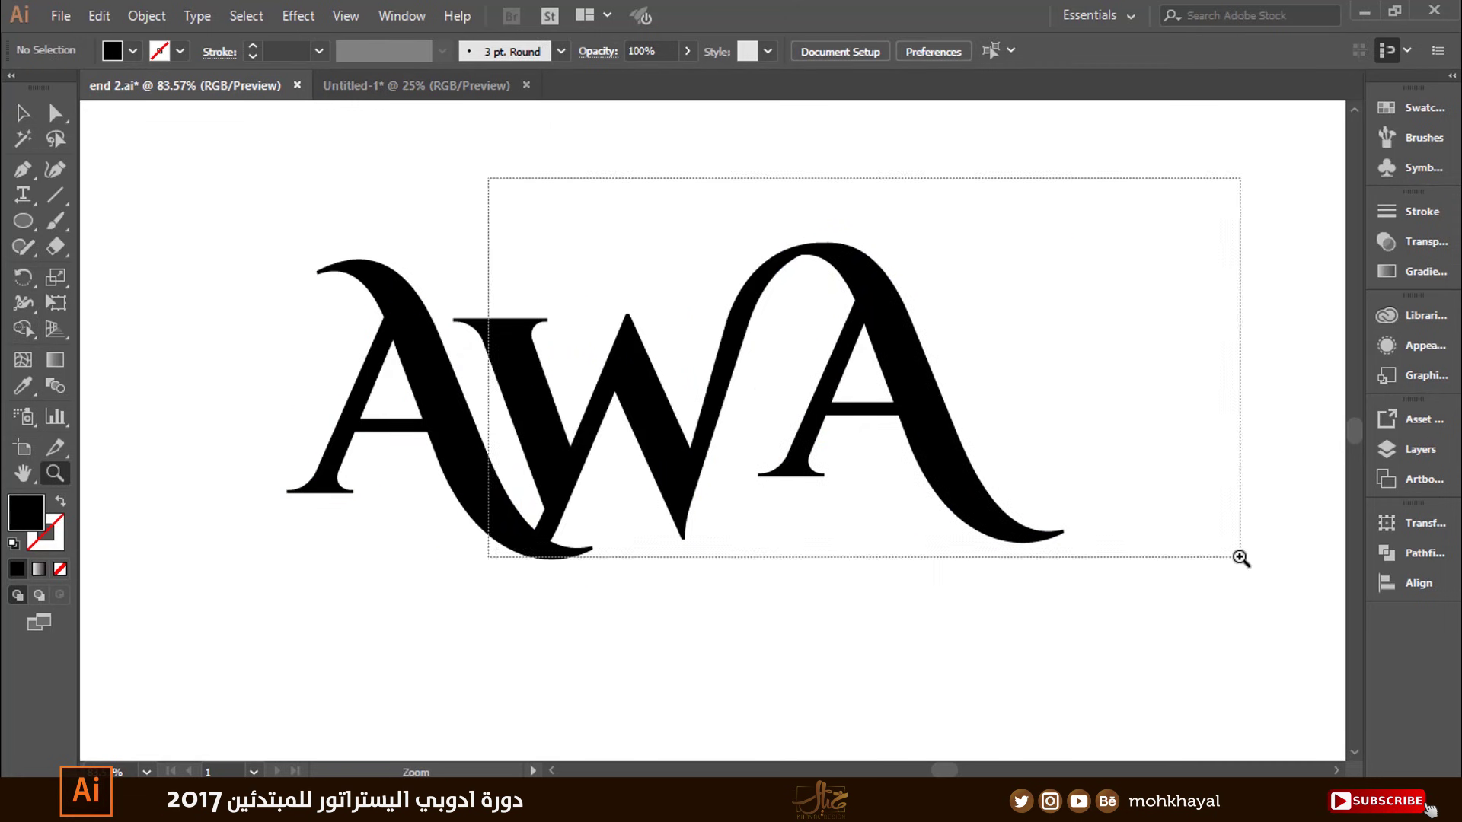
mouse_move(817, 200)
mouse_down()
mouse_move(463, 315)
mouse_move(432, 387)
mouse_up()
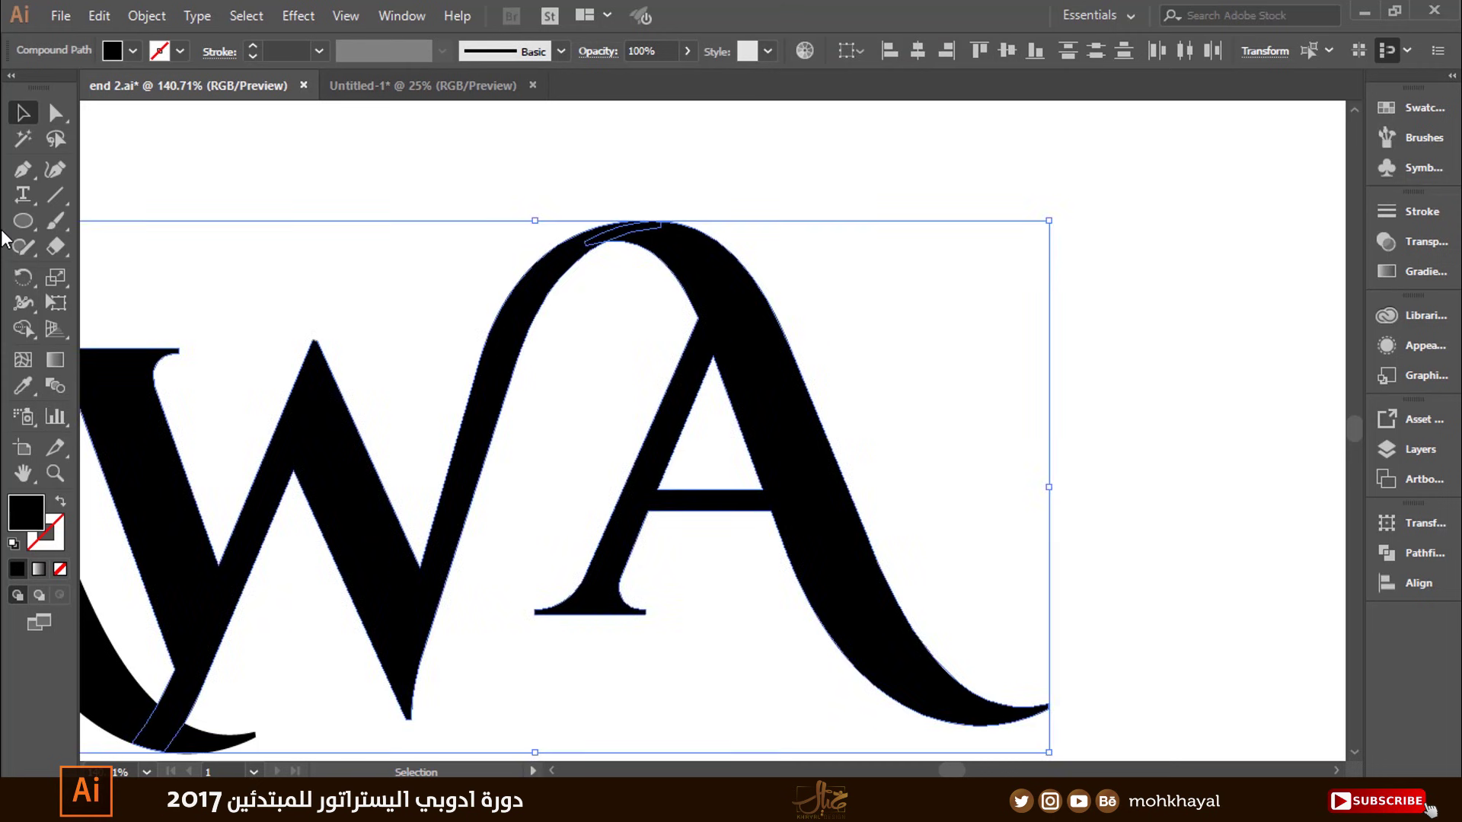
click(25, 328)
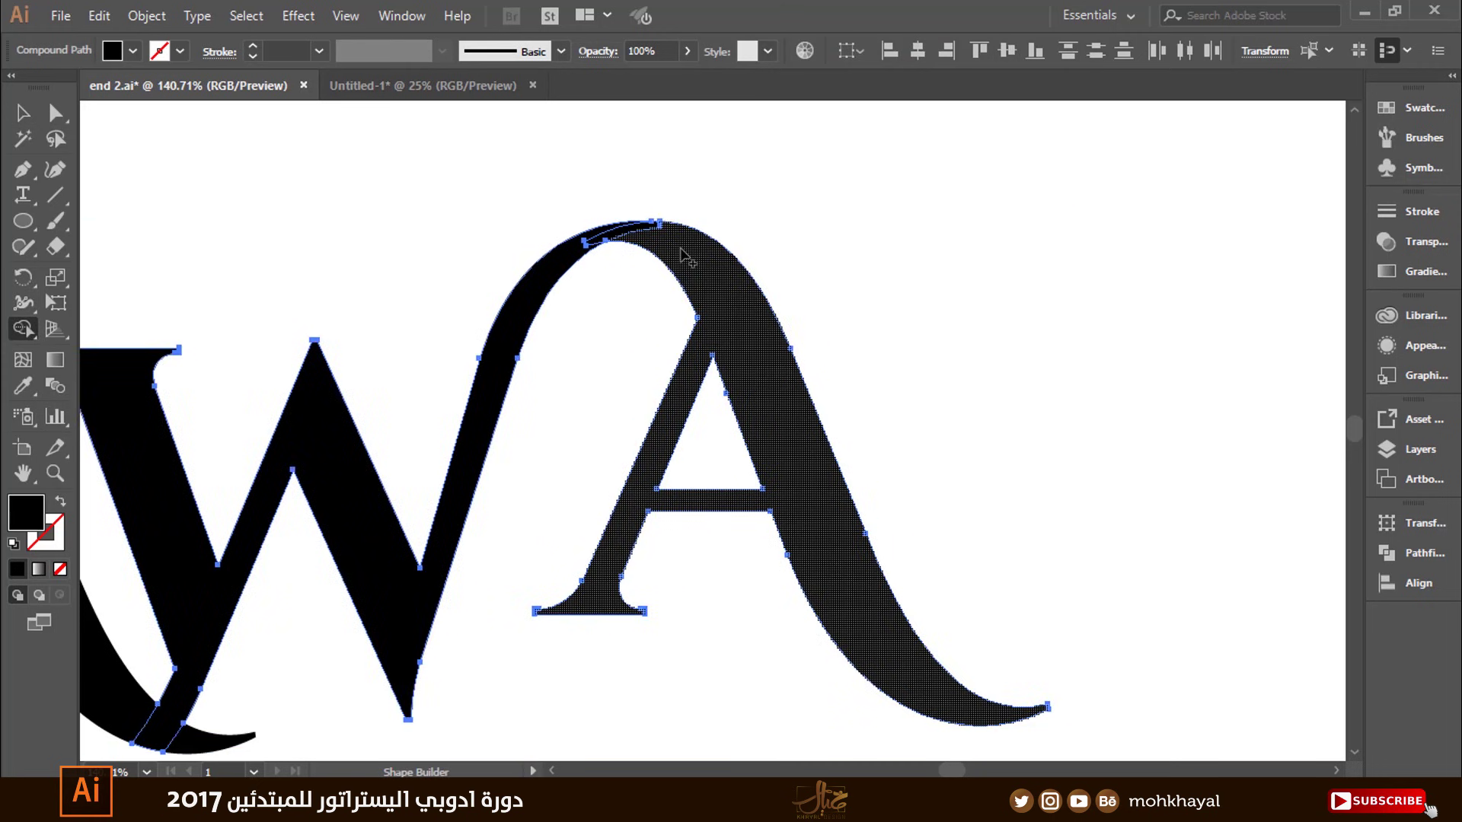
mouse_move(683, 251)
mouse_down()
mouse_move(580, 240)
mouse_move(839, 241)
mouse_up()
key(v)
click(500, 203)
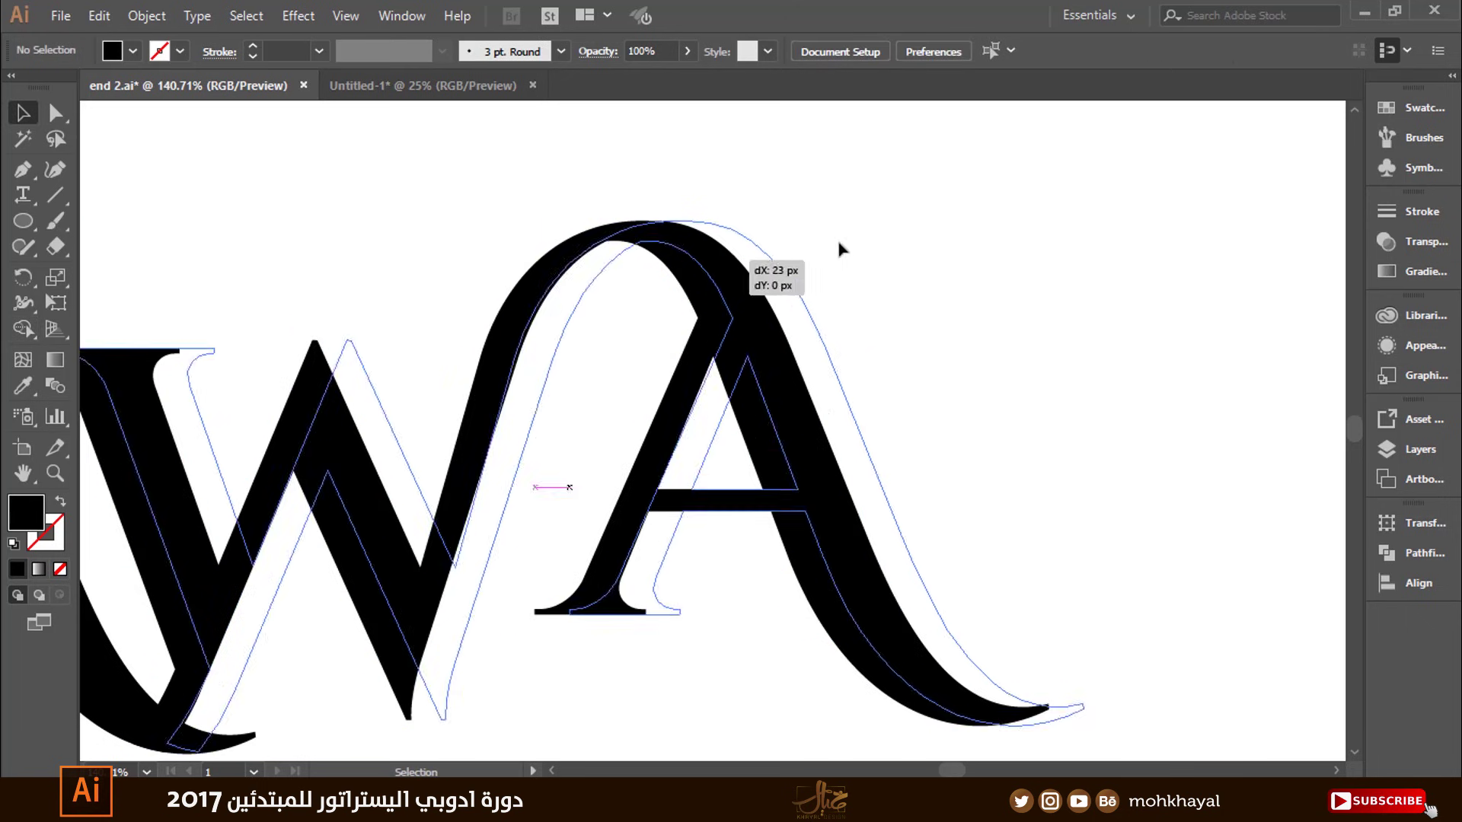
key(ctrl+z)
click(549, 171)
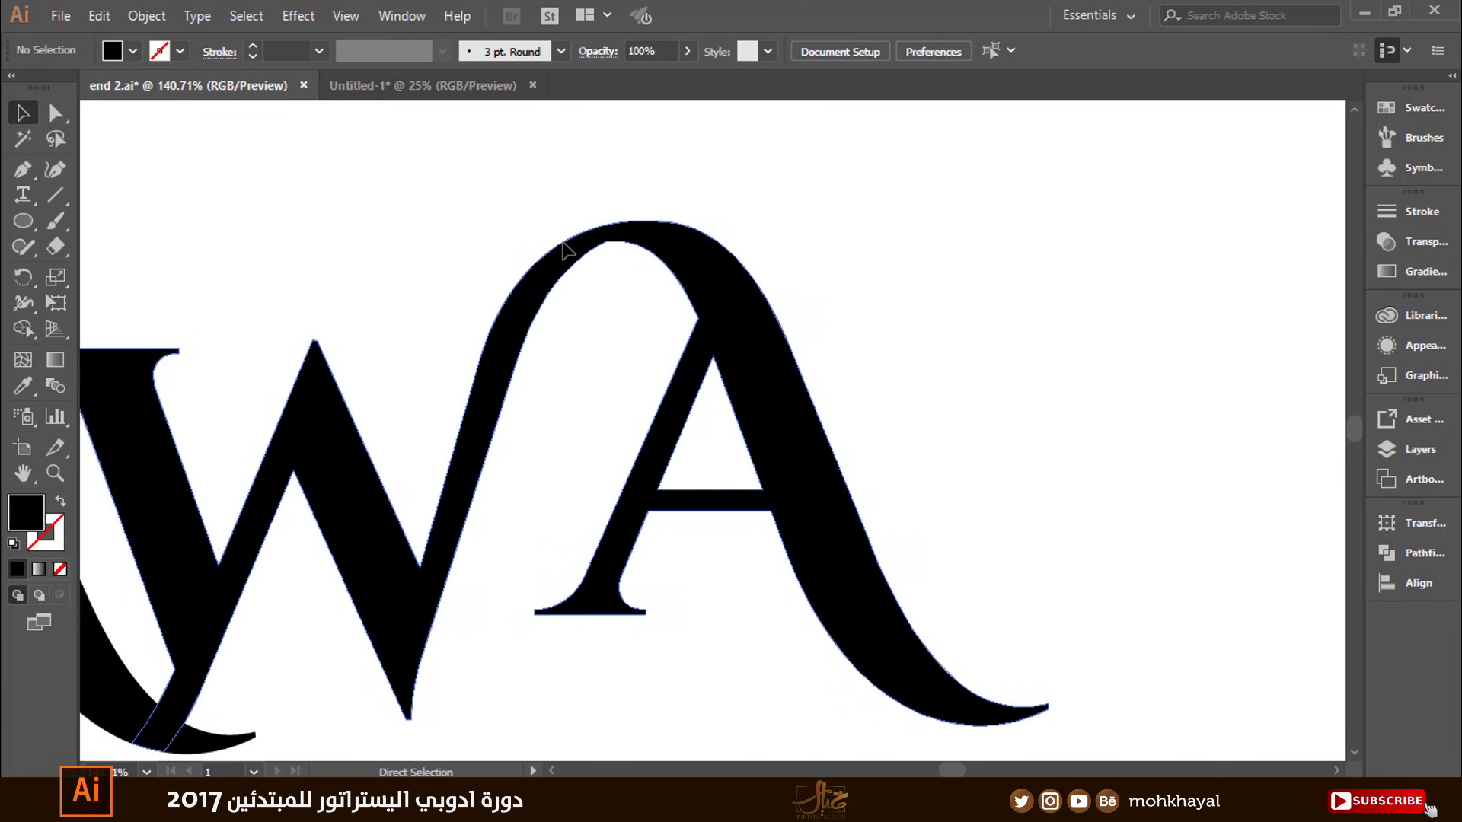
key(ctrl+minus)
key(ctrl+minus)
key(ctrl+minus)
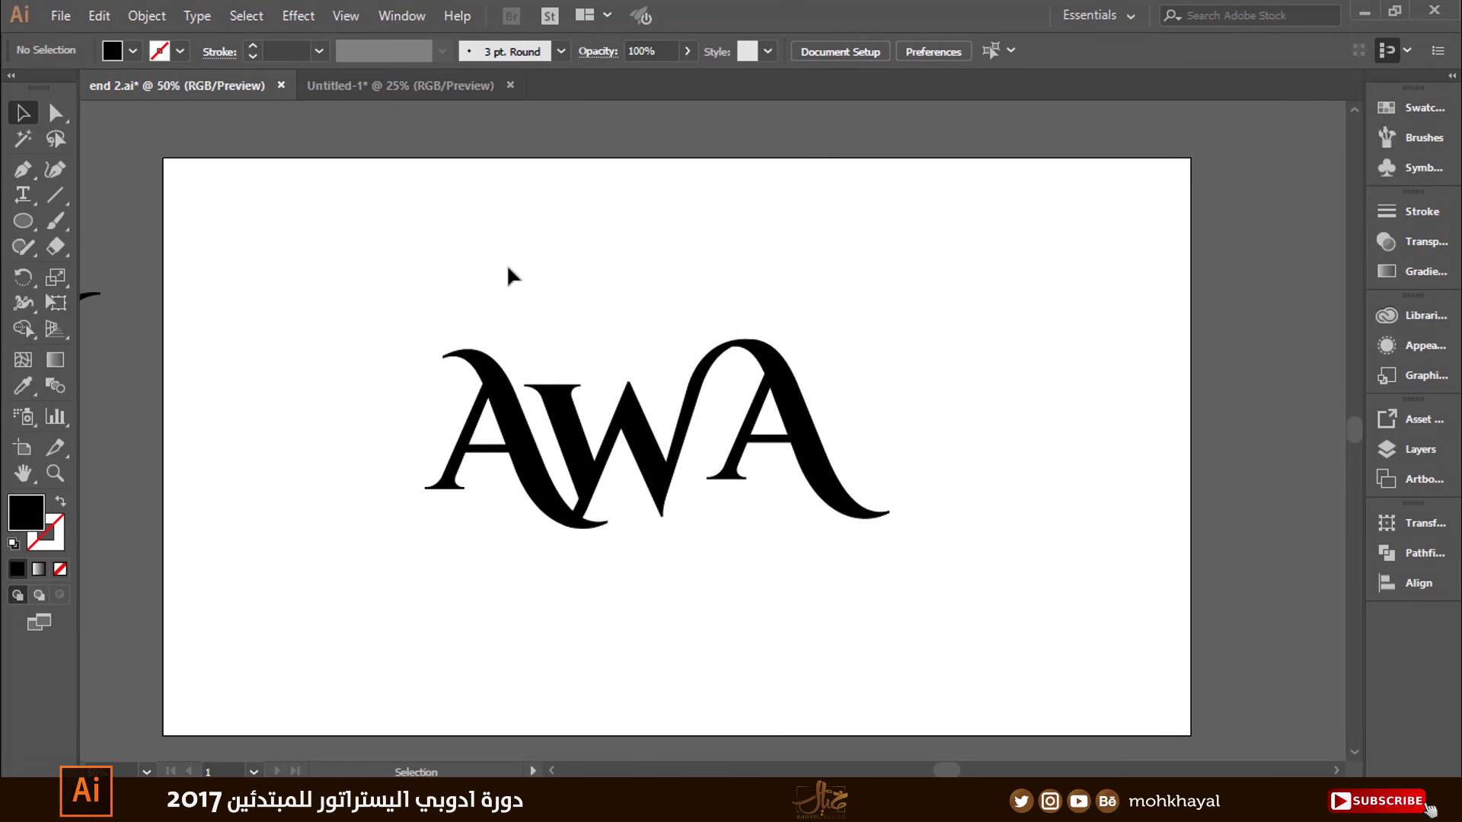
Shrink the script B slightly and convert it to outlines
drag(362, 236, 1025, 610)
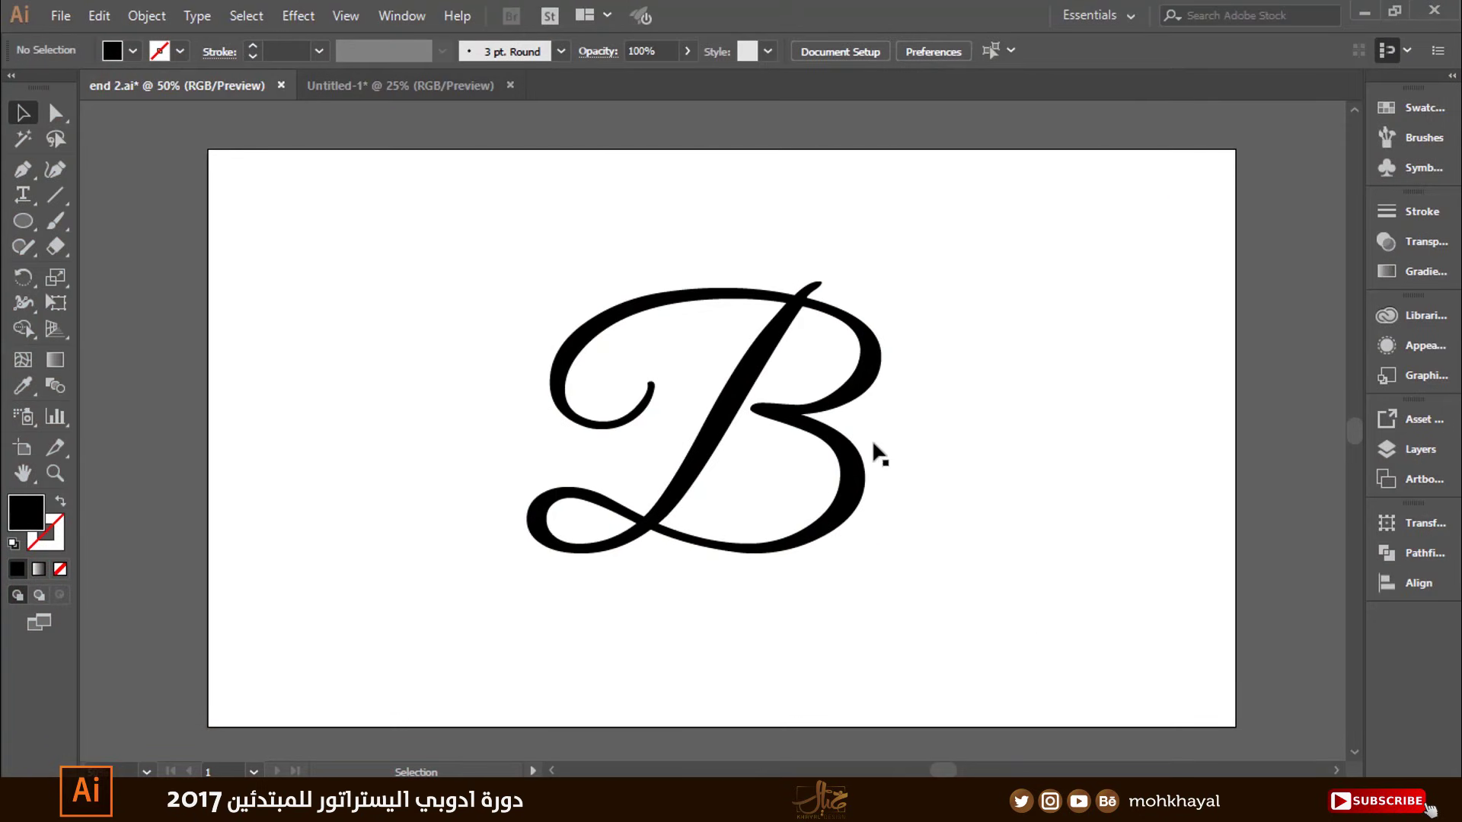
click(875, 366)
drag(883, 254, 876, 257)
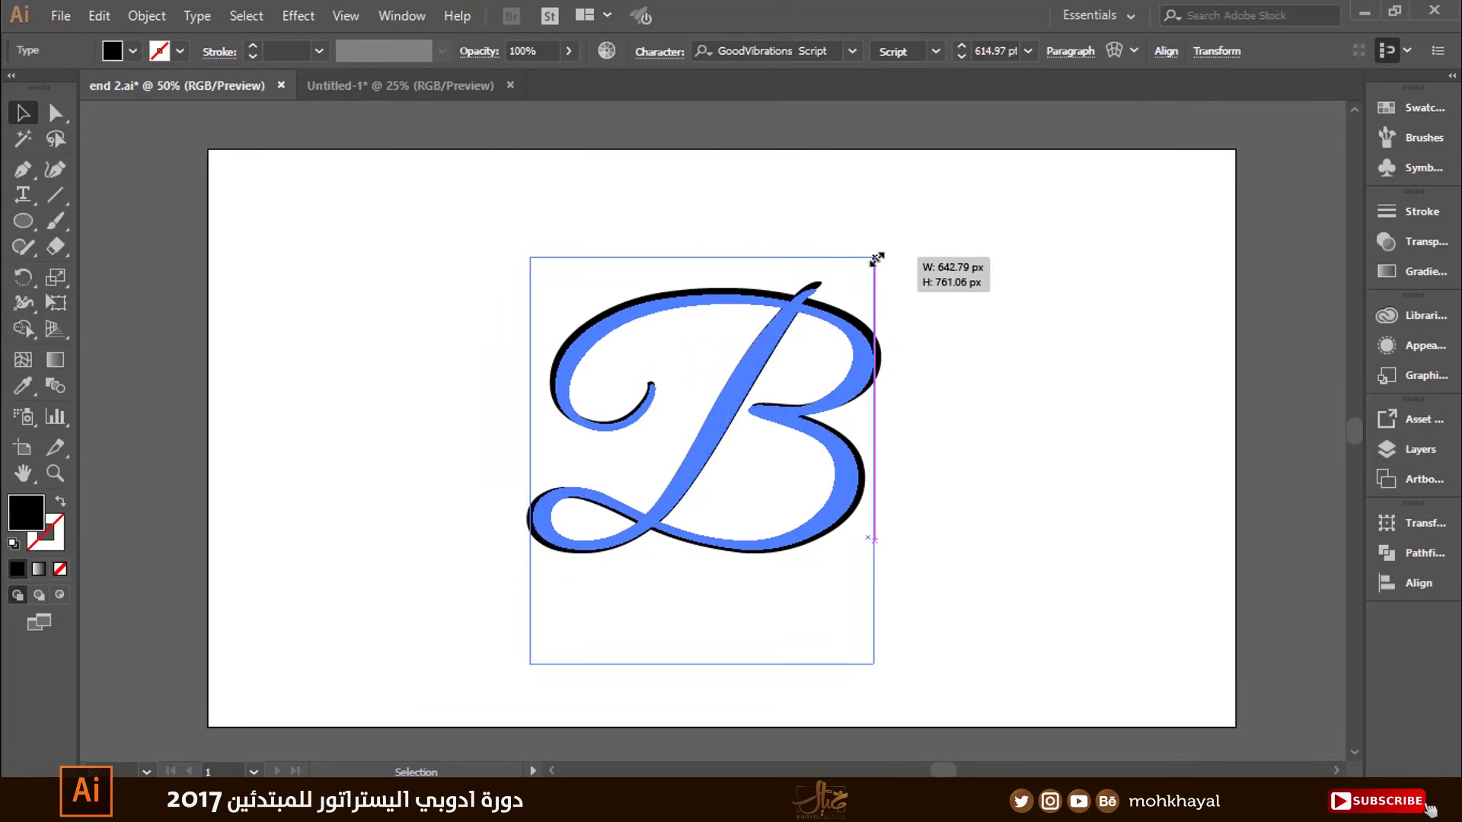
click(967, 339)
click(656, 397)
right_click(655, 367)
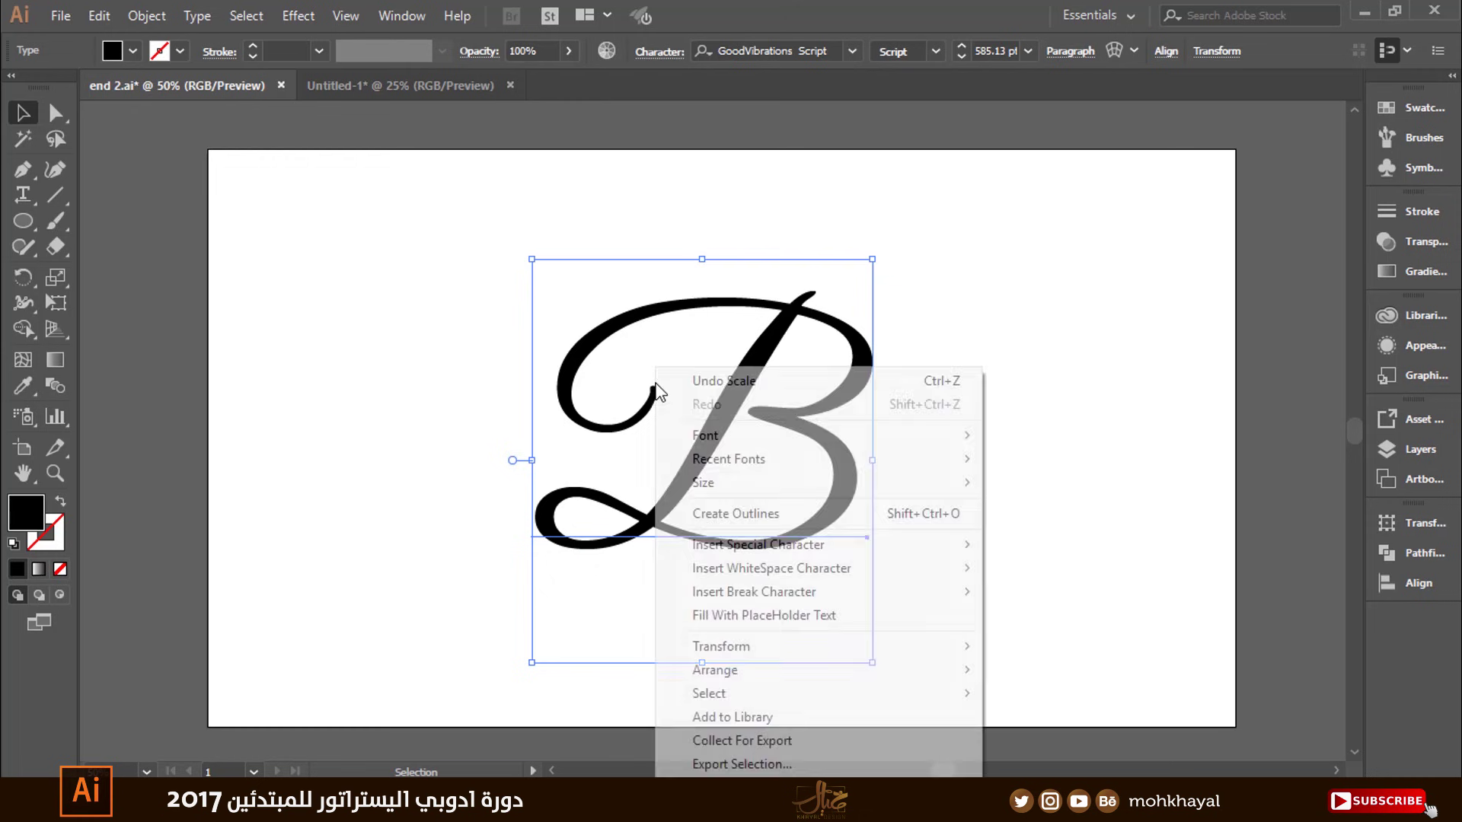
click(747, 525)
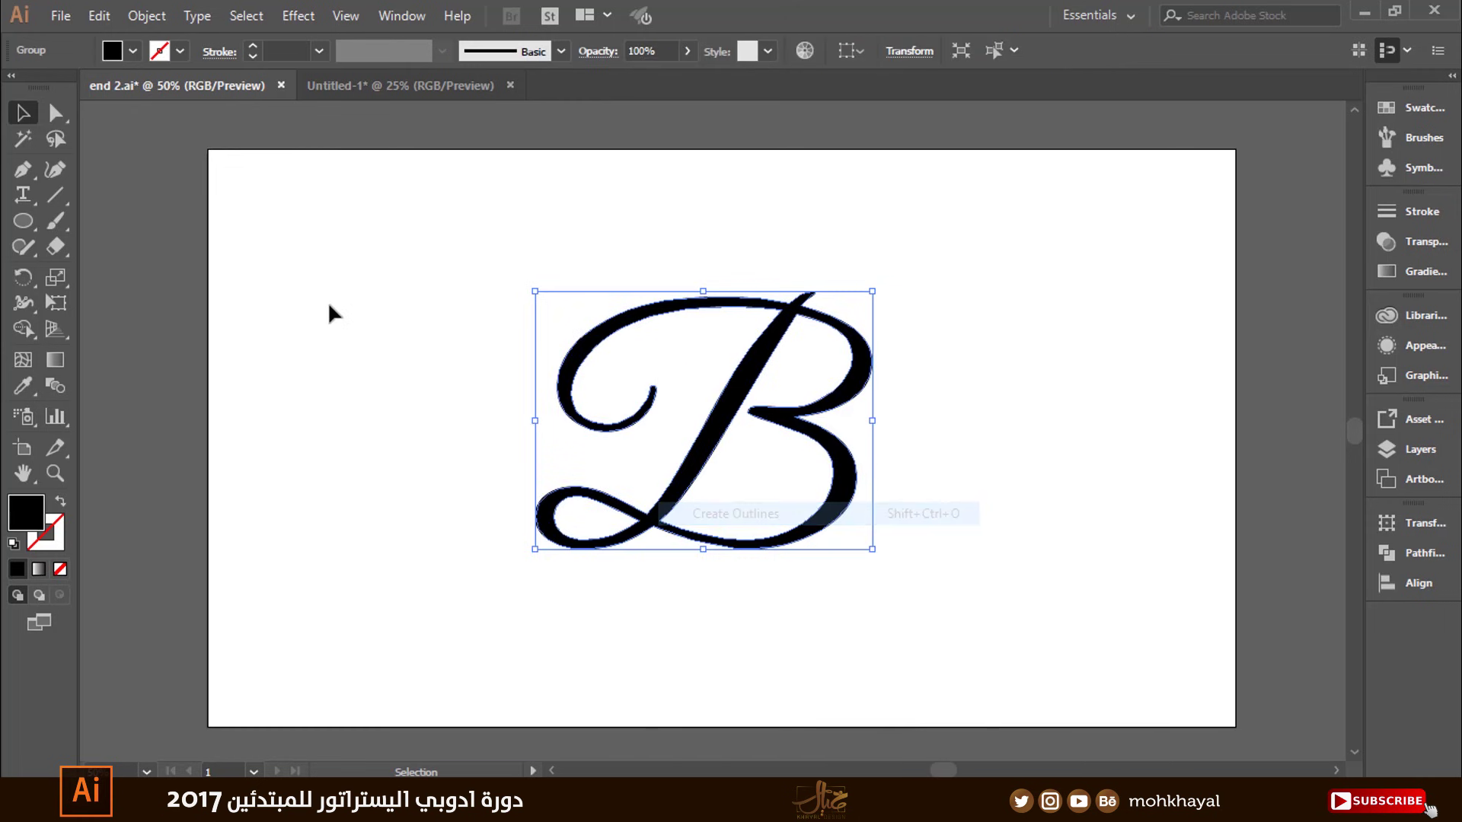
Draw a 572 px circle over the B, centre it, and fill it red
click(424, 317)
drag(23, 221, 105, 279)
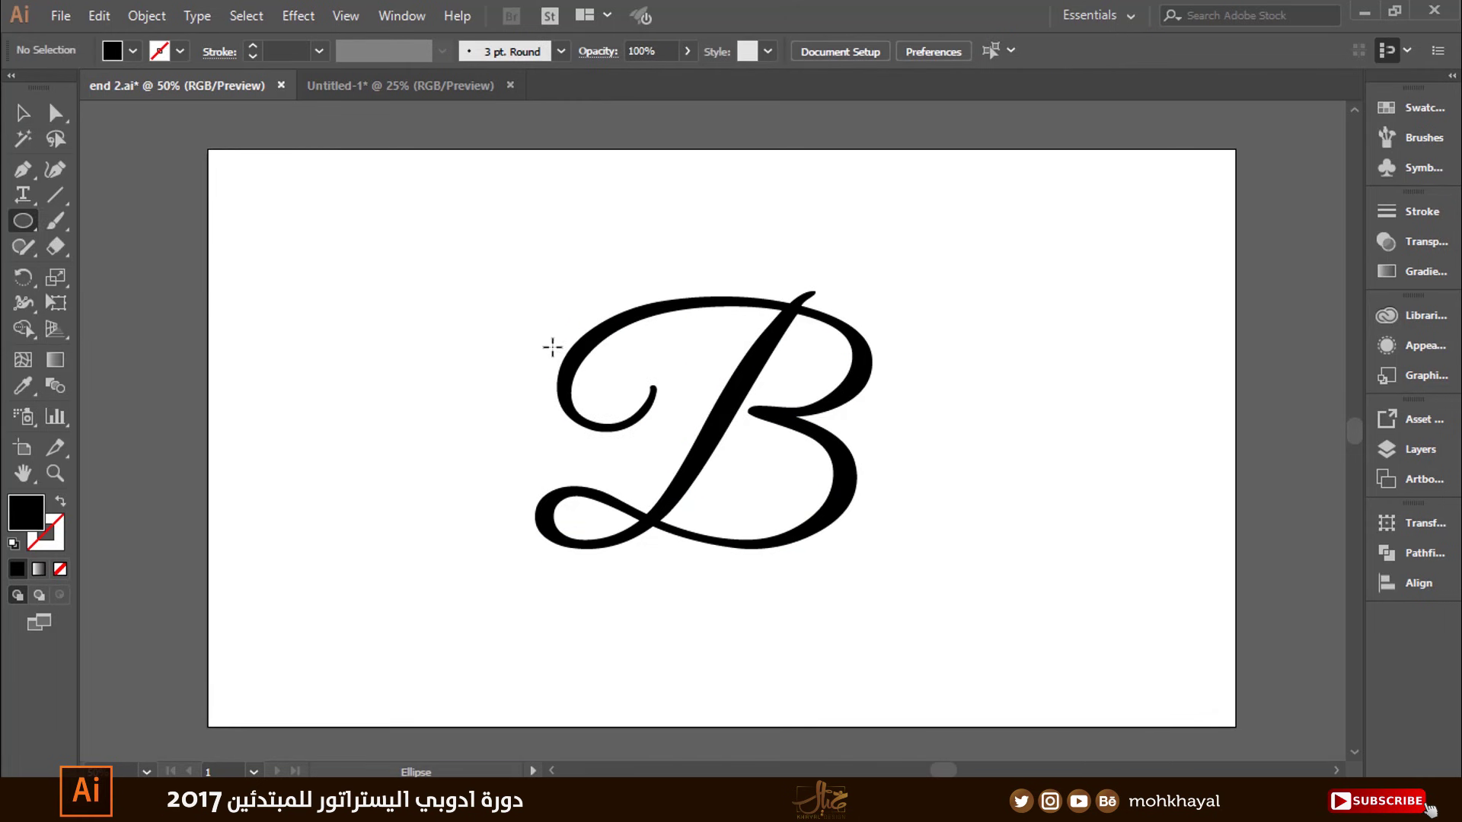
drag(536, 310, 842, 616)
key(v)
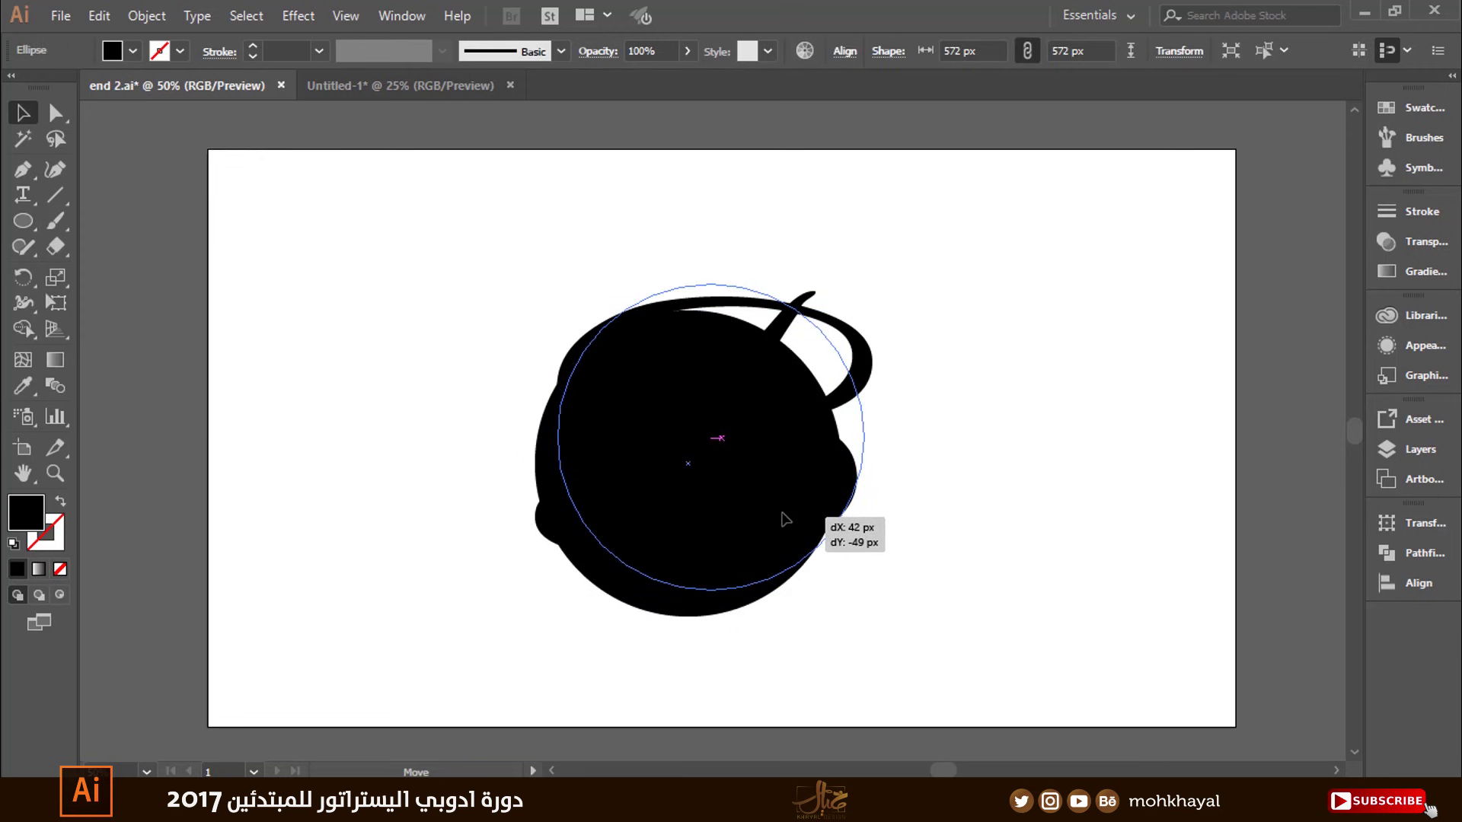
drag(767, 561, 784, 528)
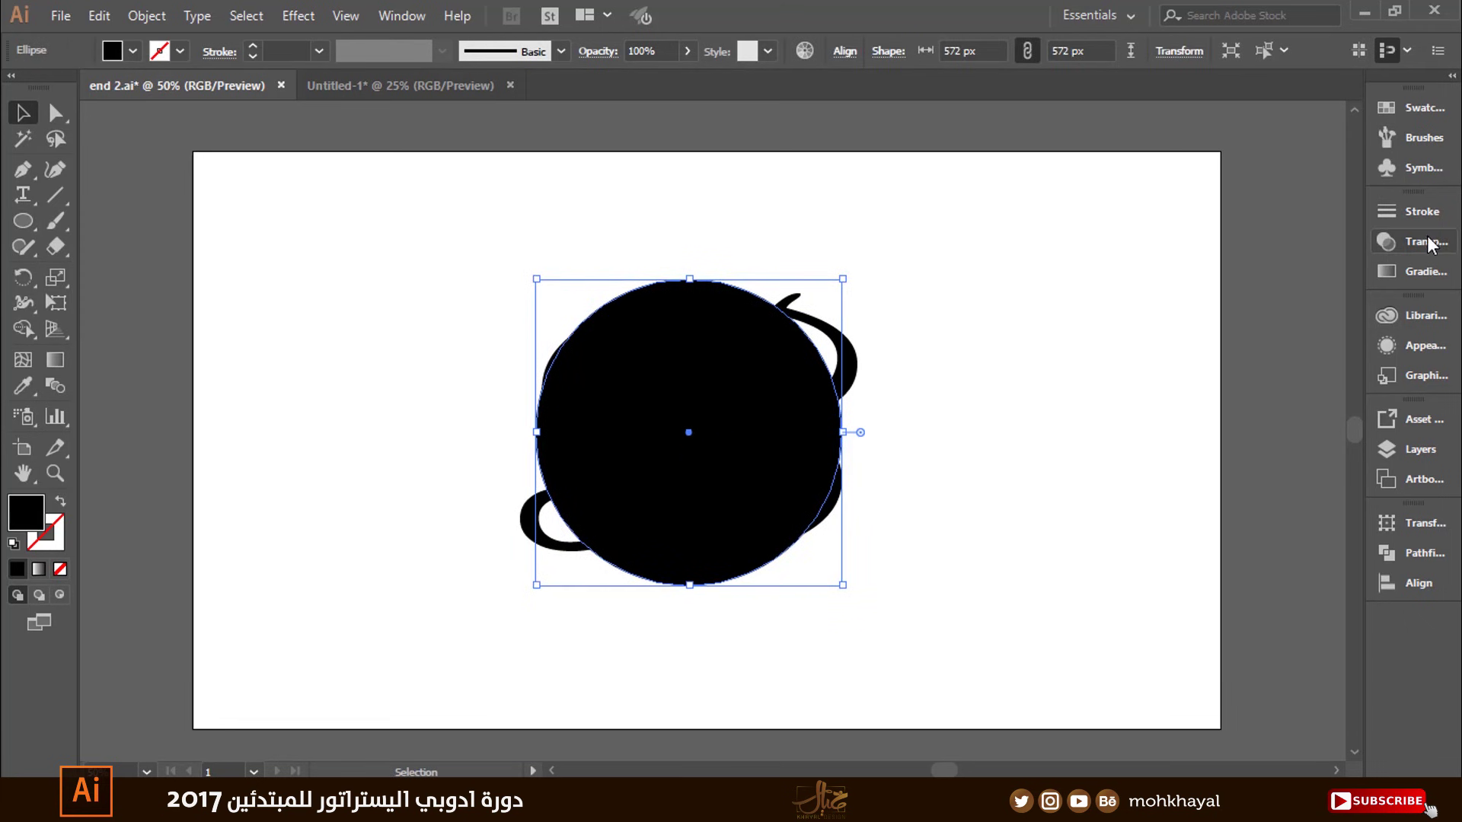
click(119, 50)
click(79, 87)
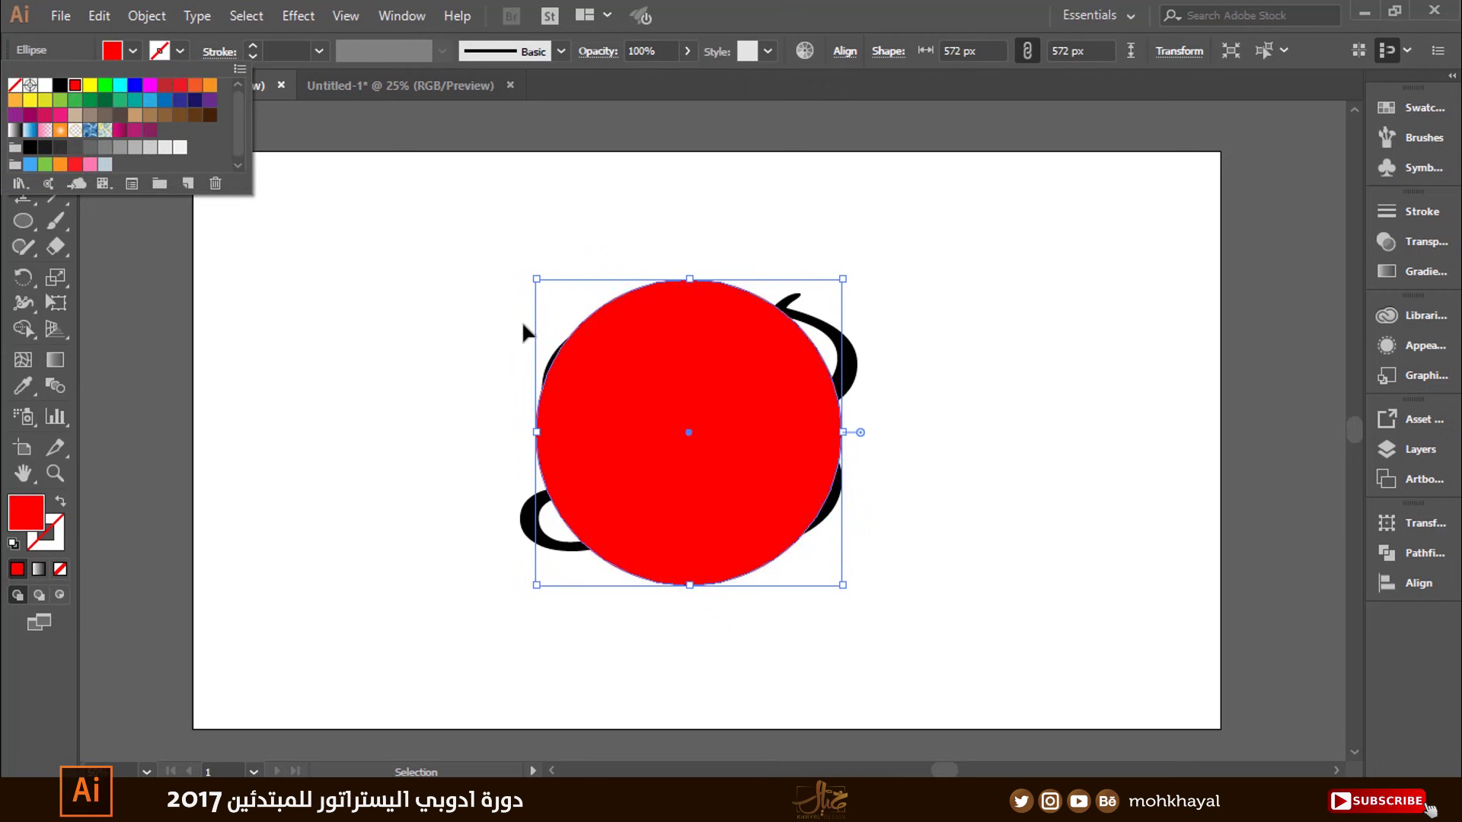
Bring the B in front of the red circle and shrink it slightly around its centre
click(845, 358)
right_click(839, 345)
mouse_move(897, 577)
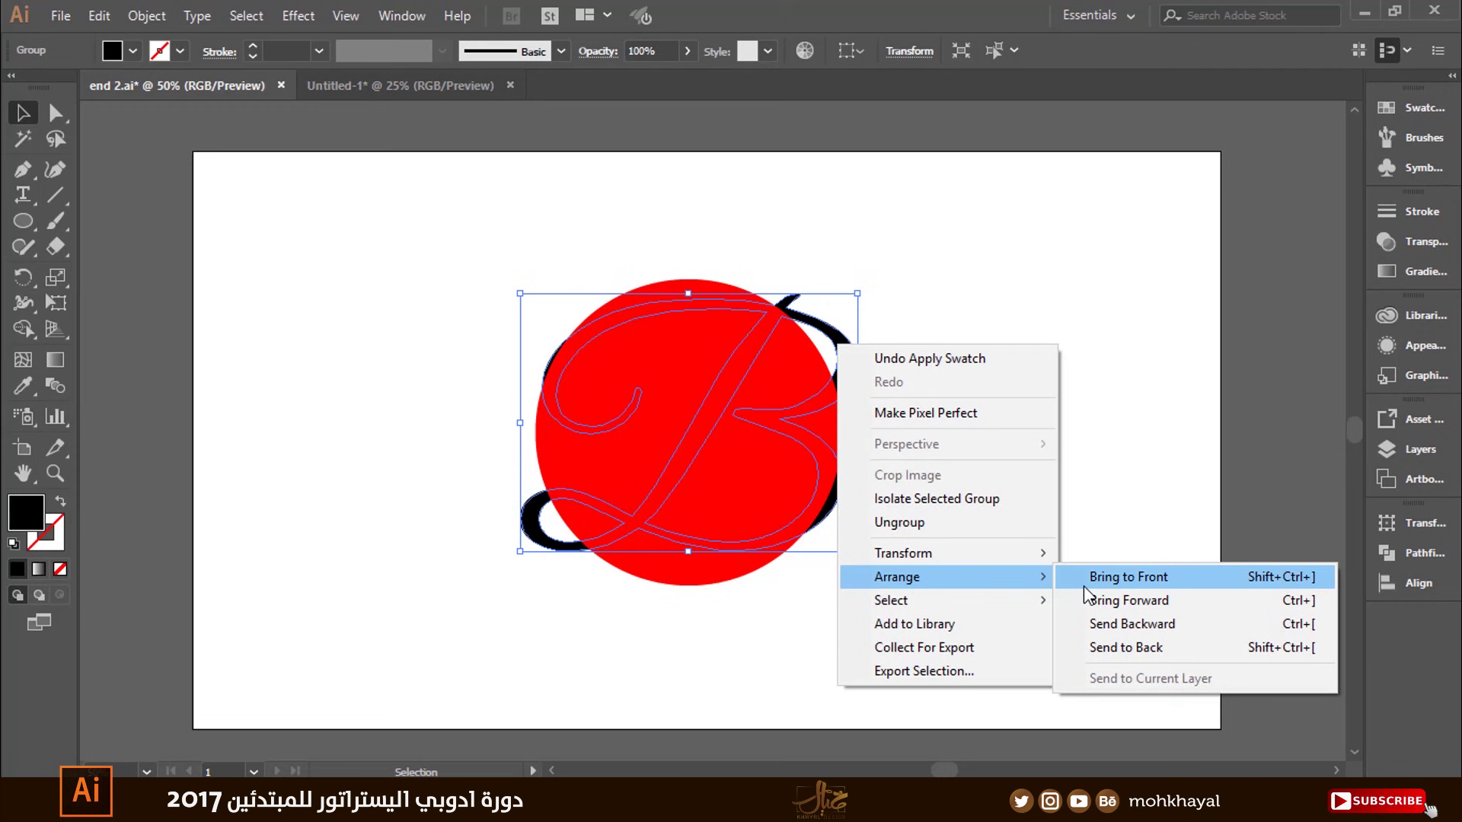
click(1085, 580)
click(1002, 450)
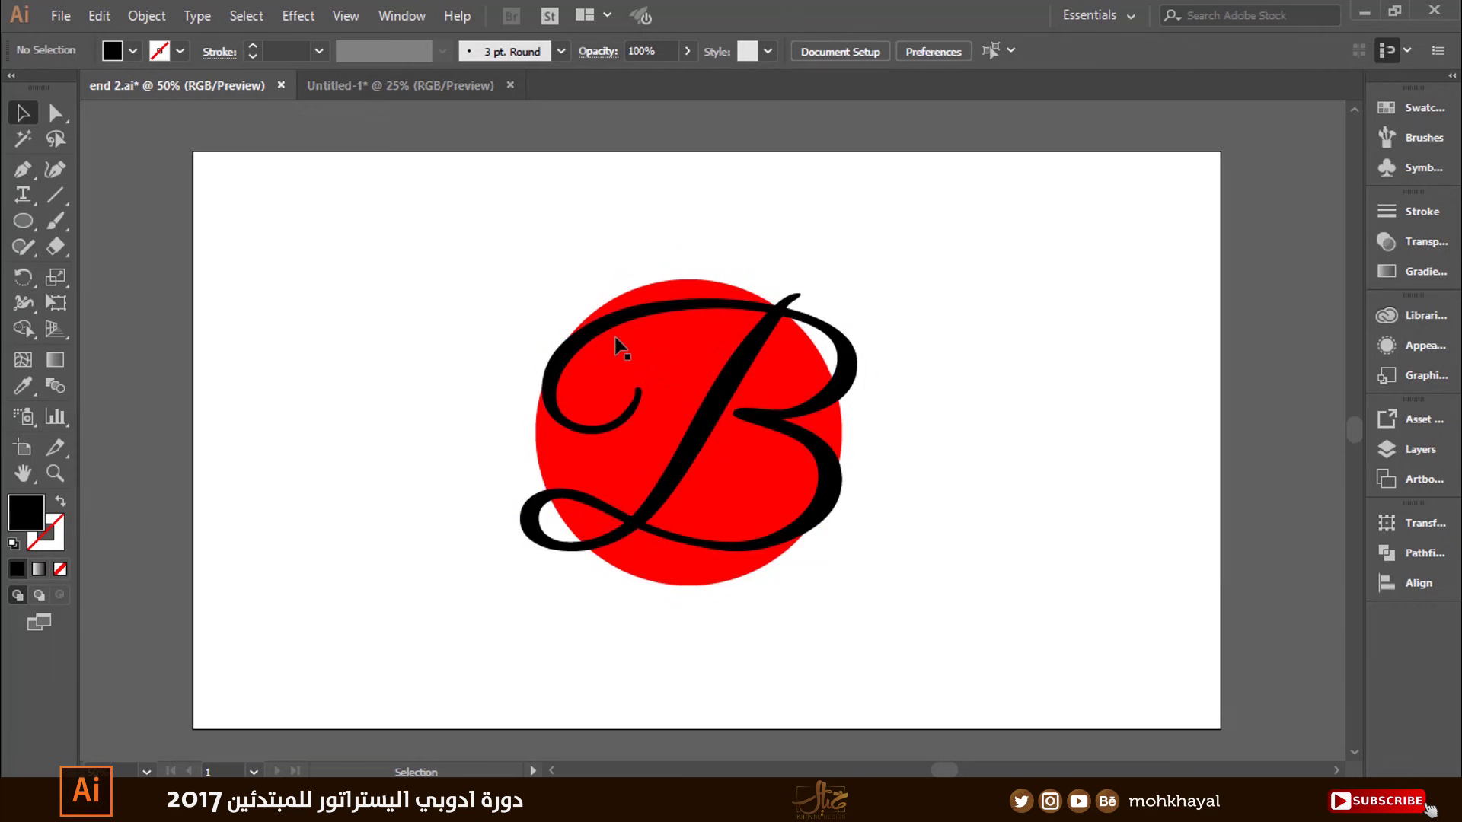
click(728, 316)
drag(857, 294, 817, 324)
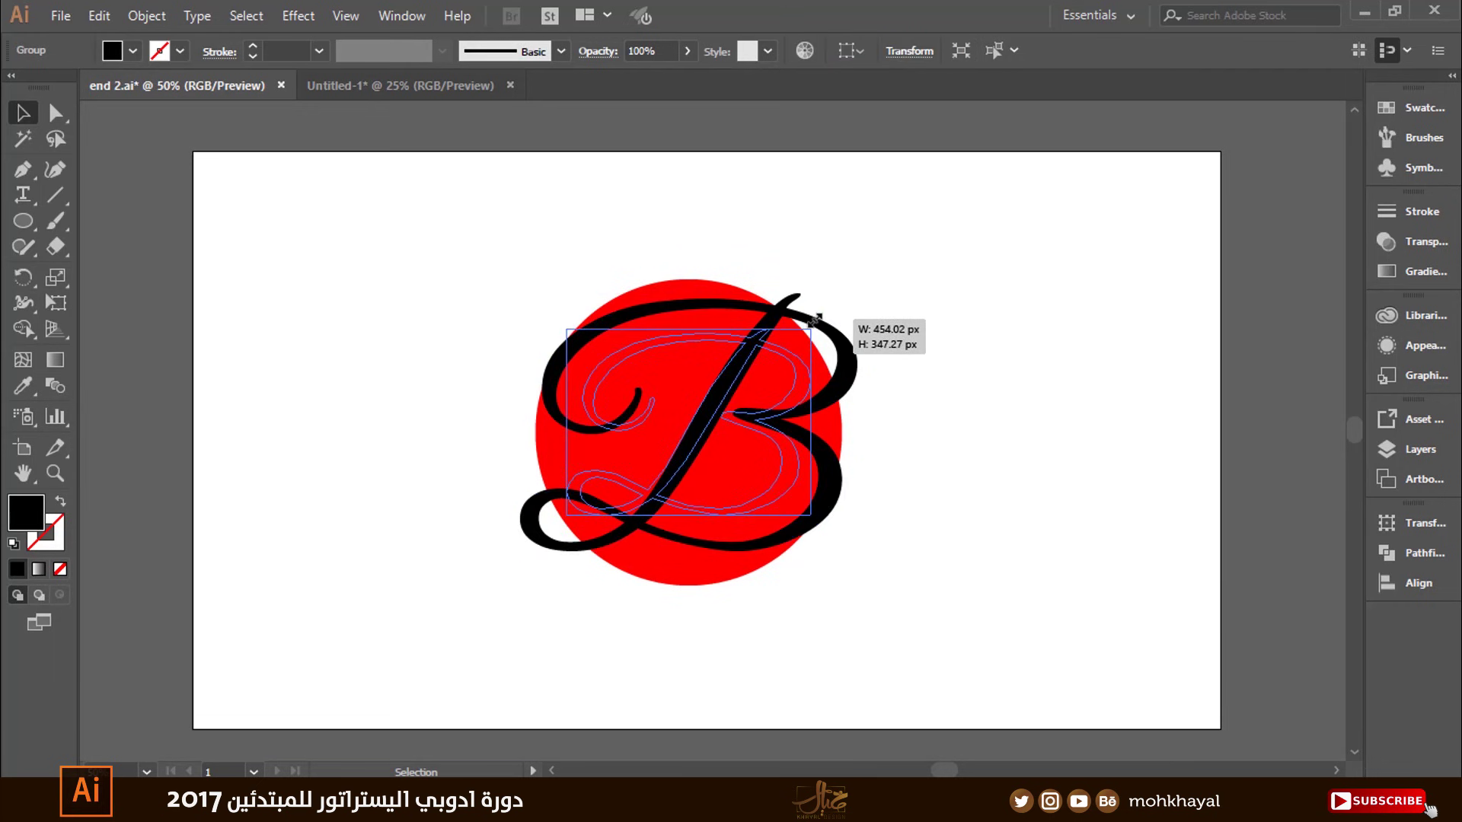
click(899, 358)
Recolour the B white by sampling white with the Eyedropper
key(z)
drag(386, 219, 1094, 558)
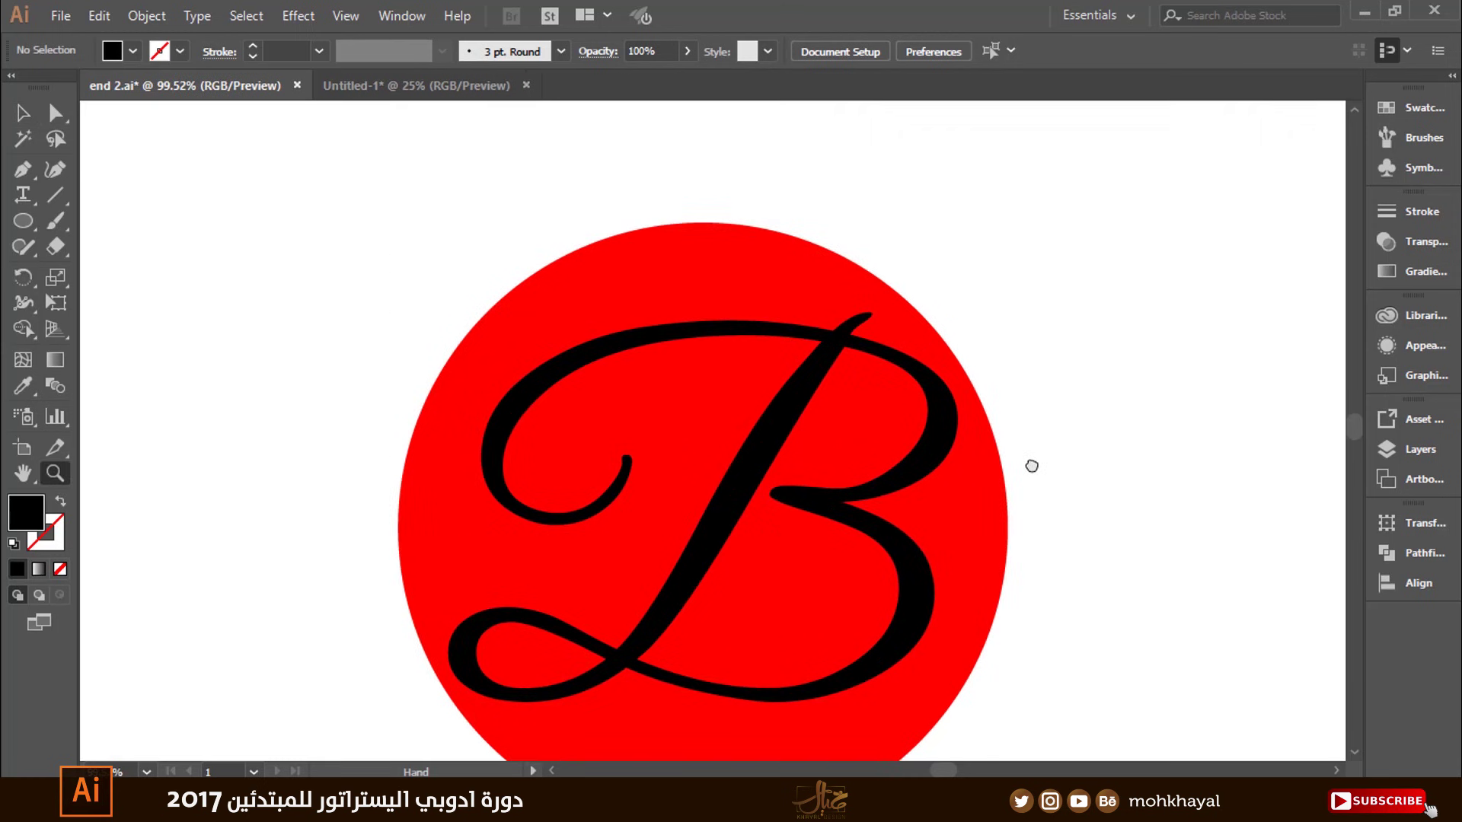
drag(993, 389, 888, 366)
click(744, 319)
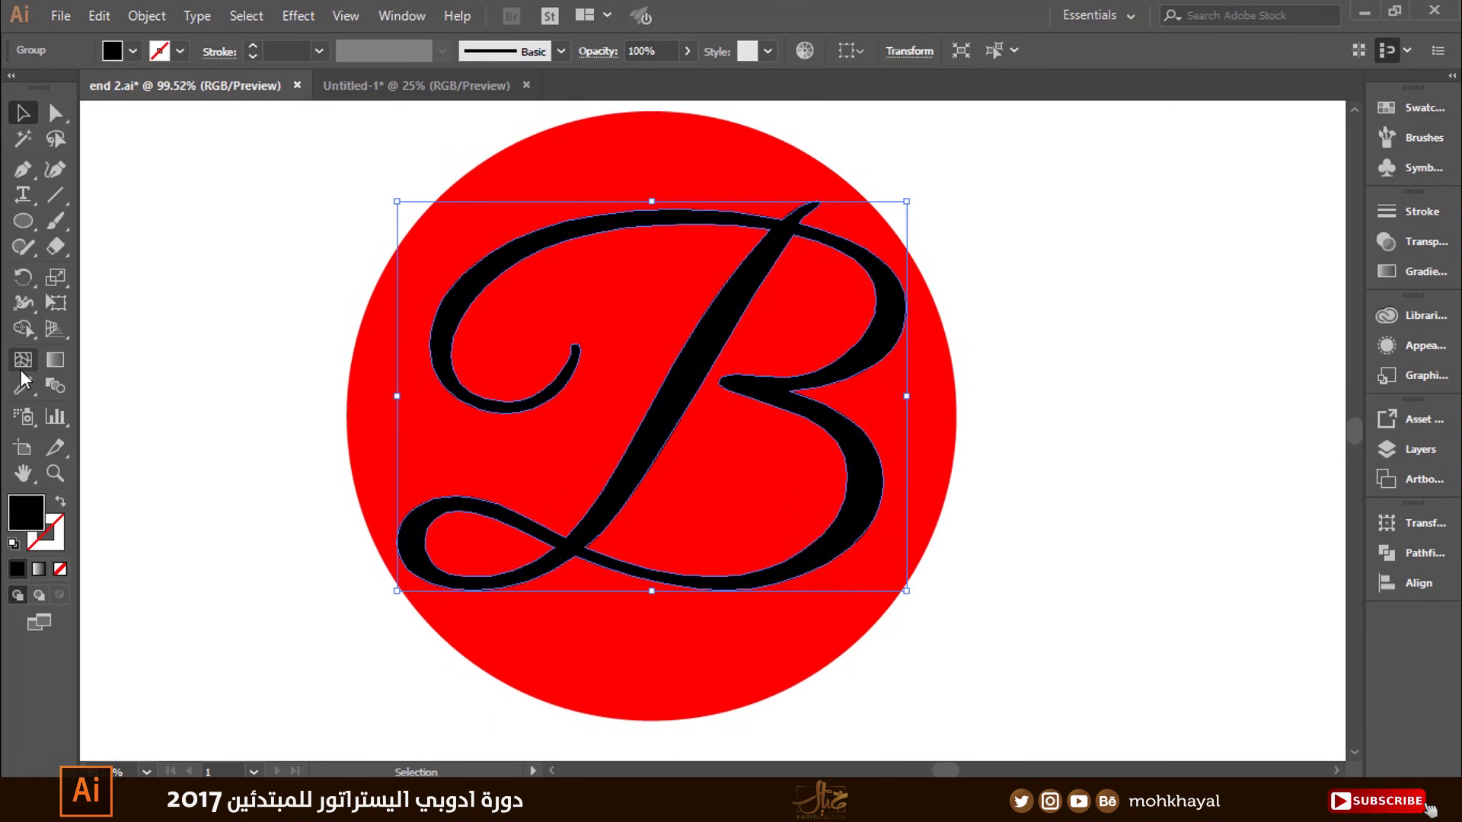
key(i)
click(248, 420)
key(v)
click(961, 303)
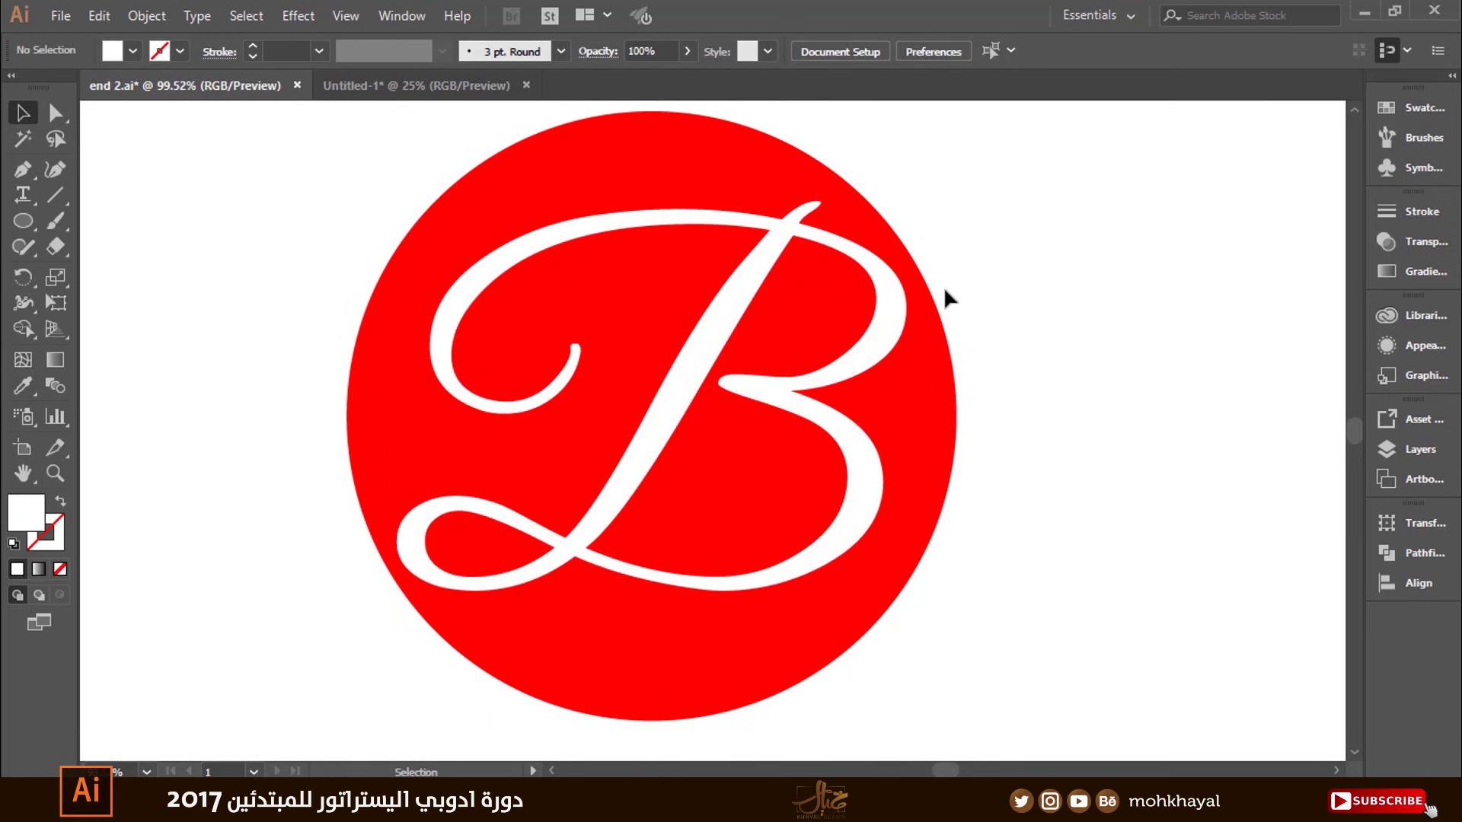
key(ctrl+minus)
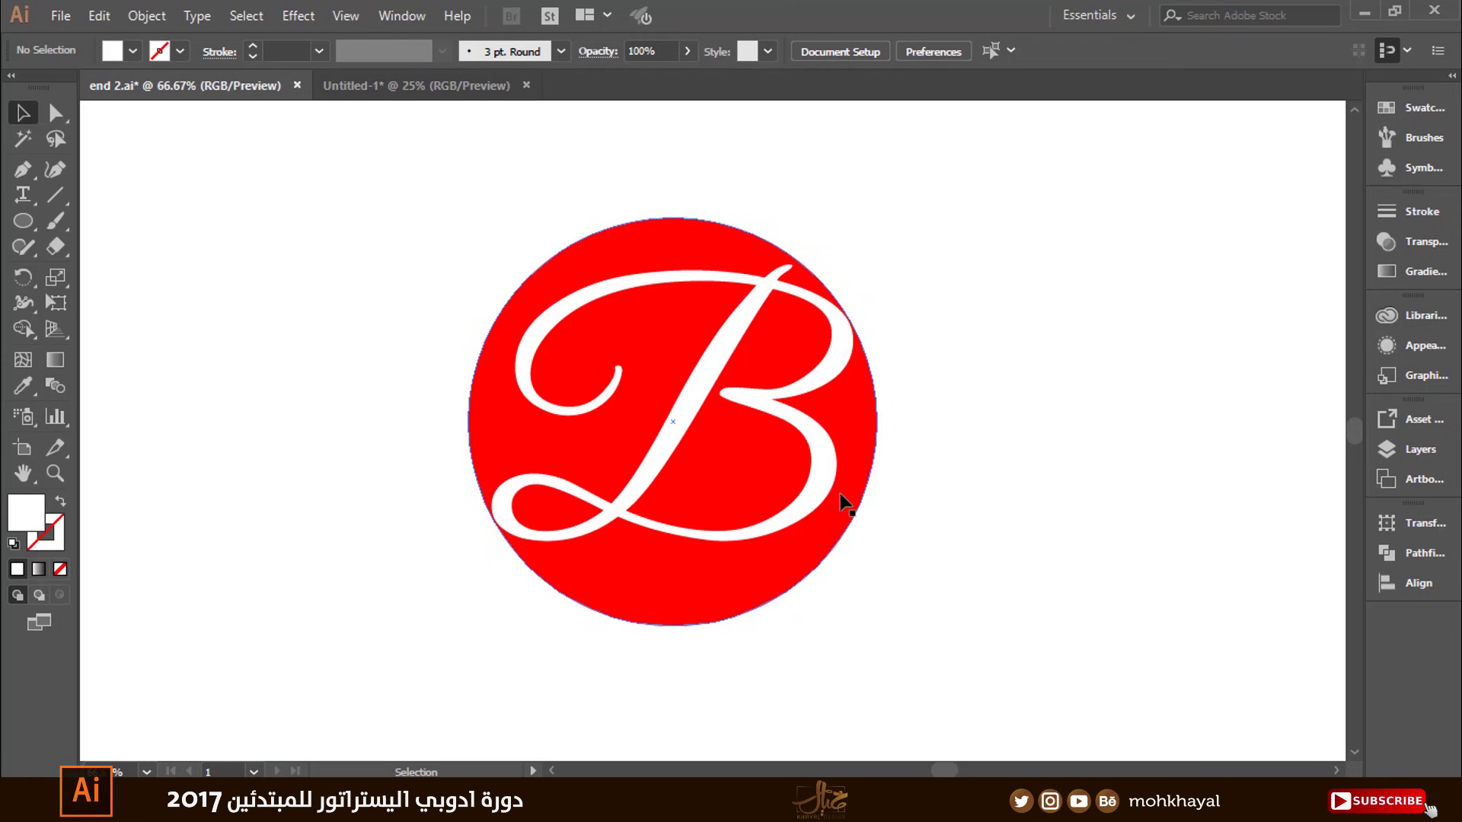
double_click(35, 519)
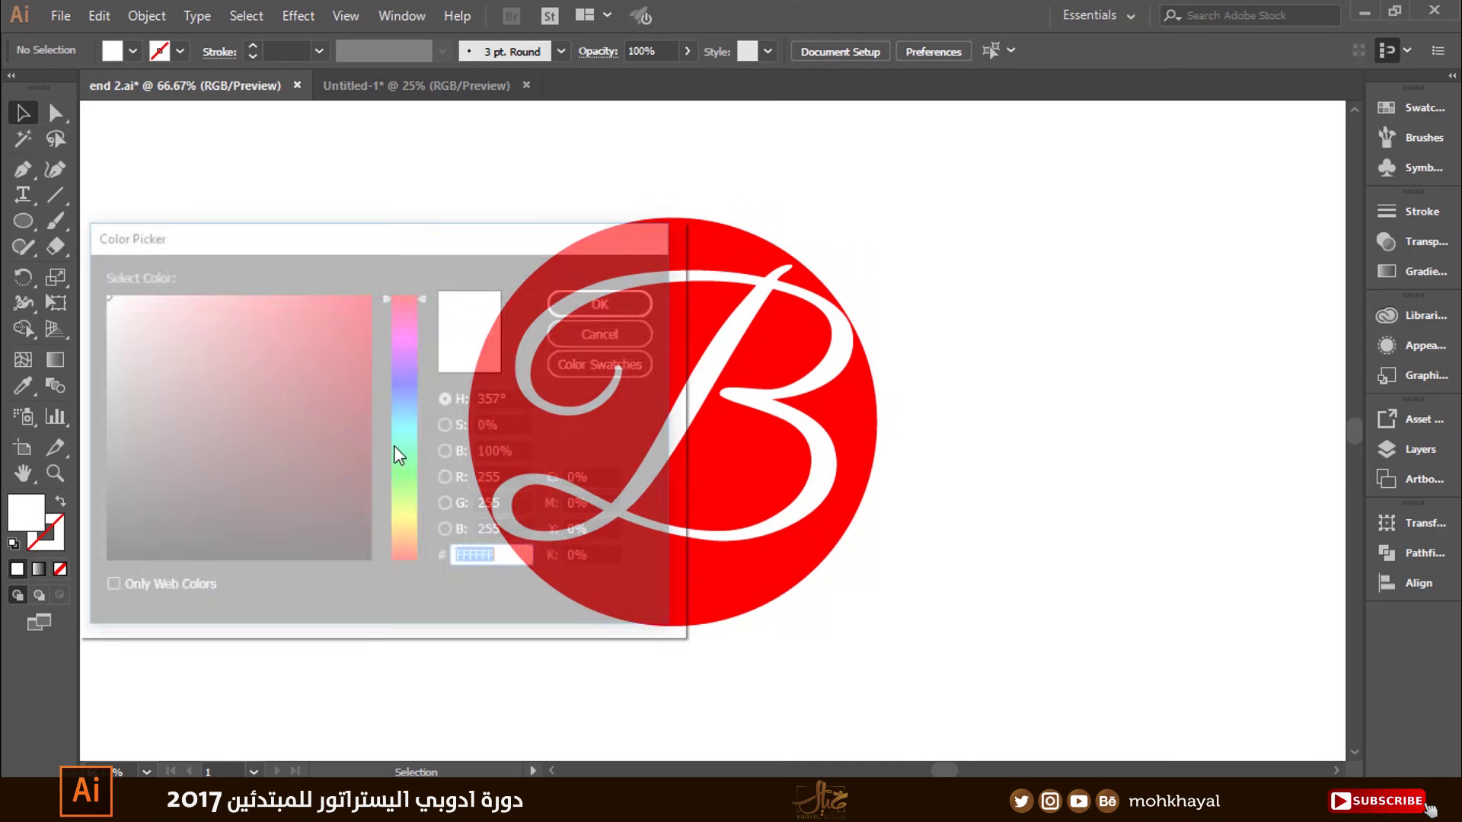
text(7F0E17)
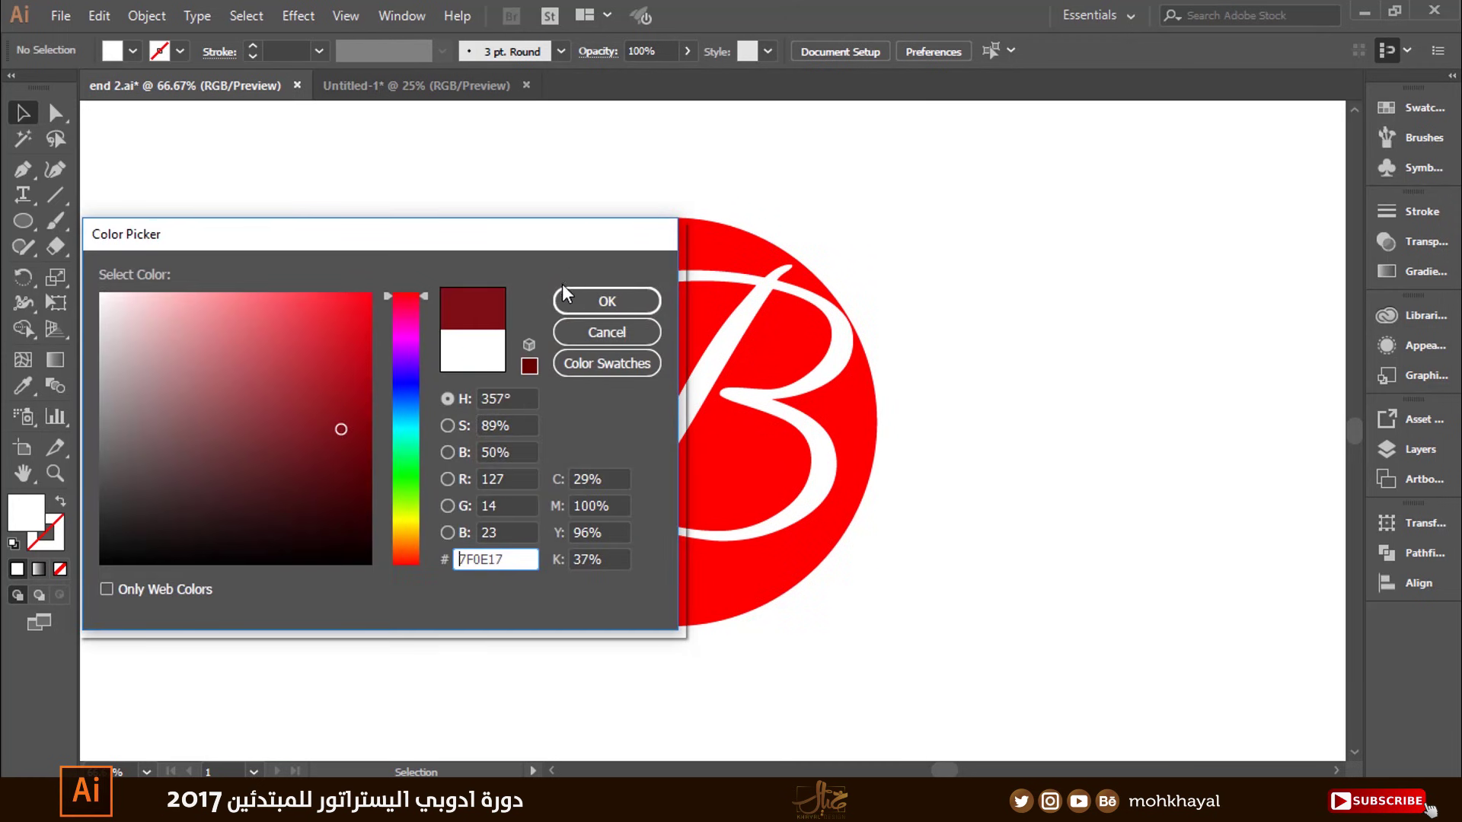
click(567, 300)
click(55, 221)
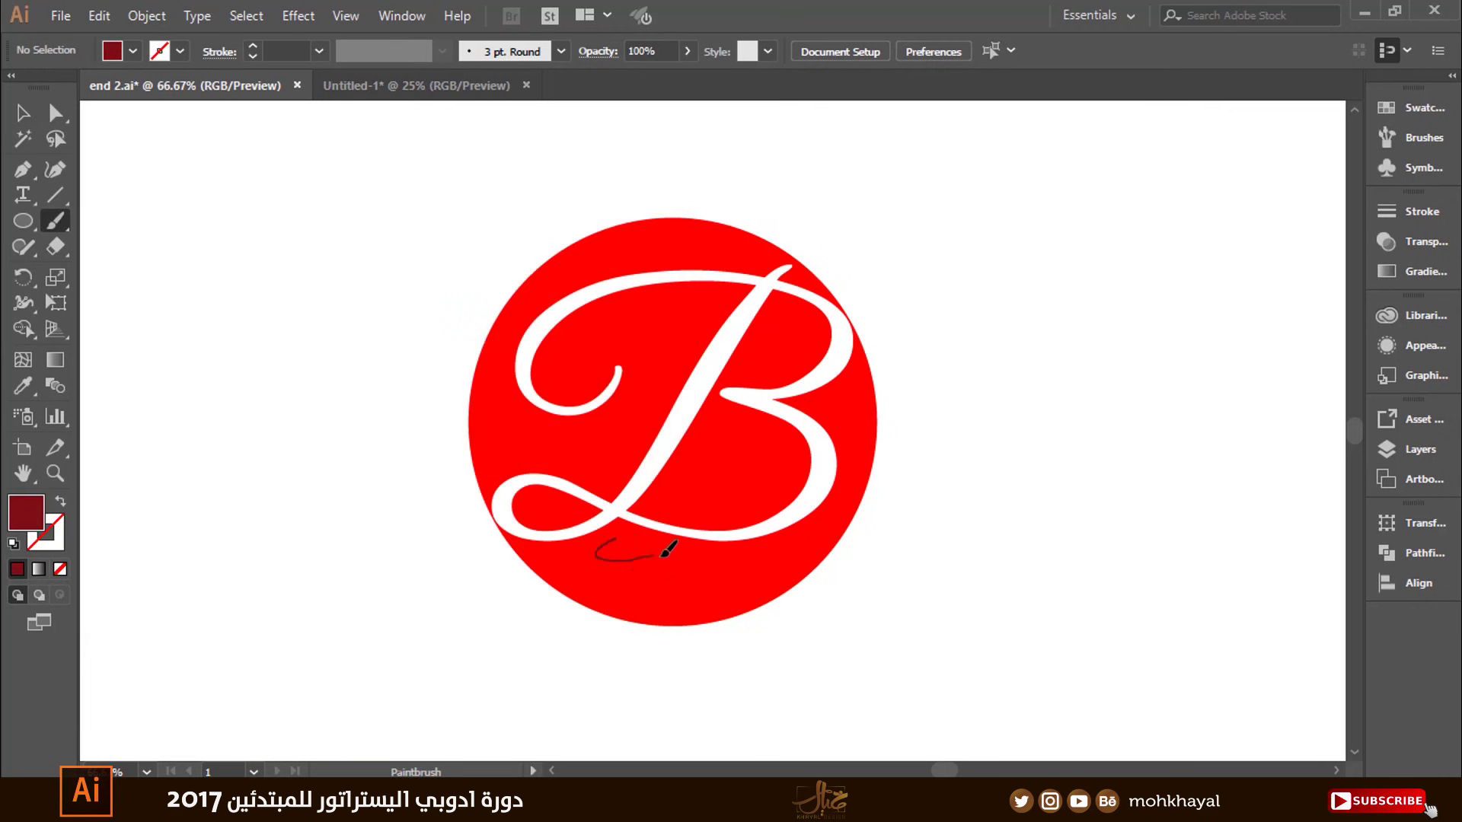
drag(663, 556, 846, 453)
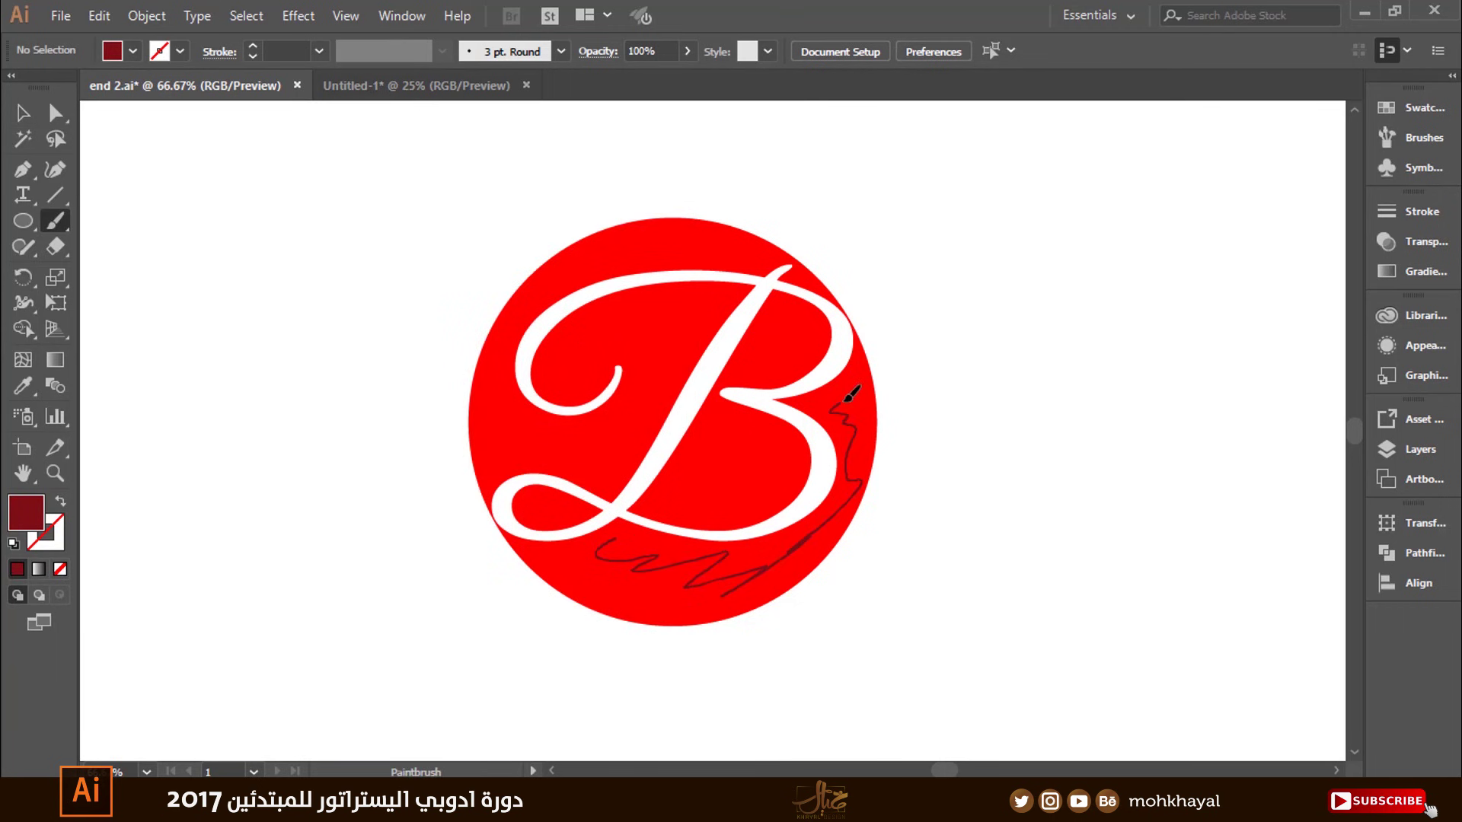
key(shift+x)
drag(753, 245, 565, 263)
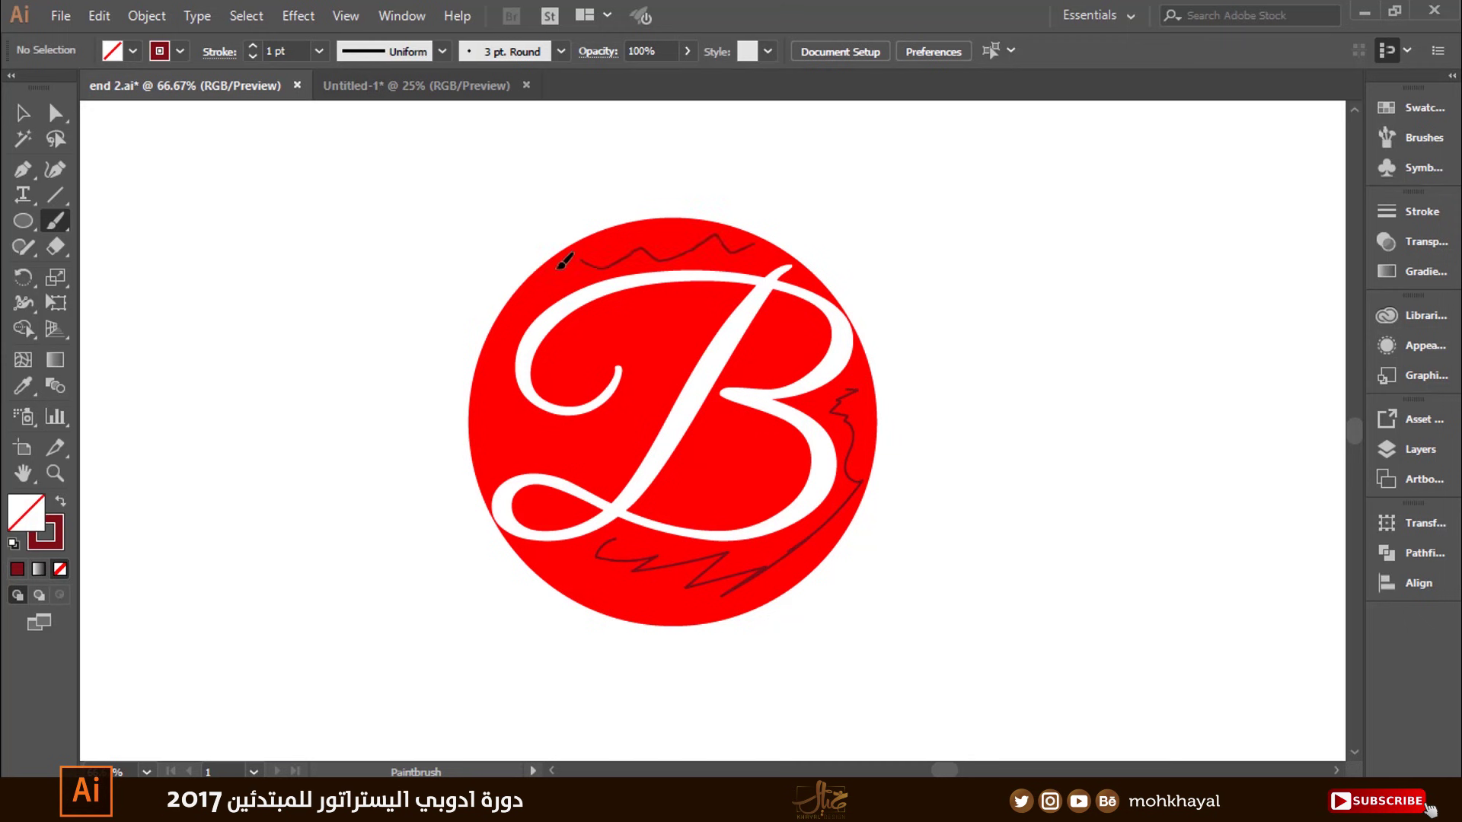
drag(512, 324, 511, 413)
drag(582, 553, 587, 556)
drag(729, 466, 739, 496)
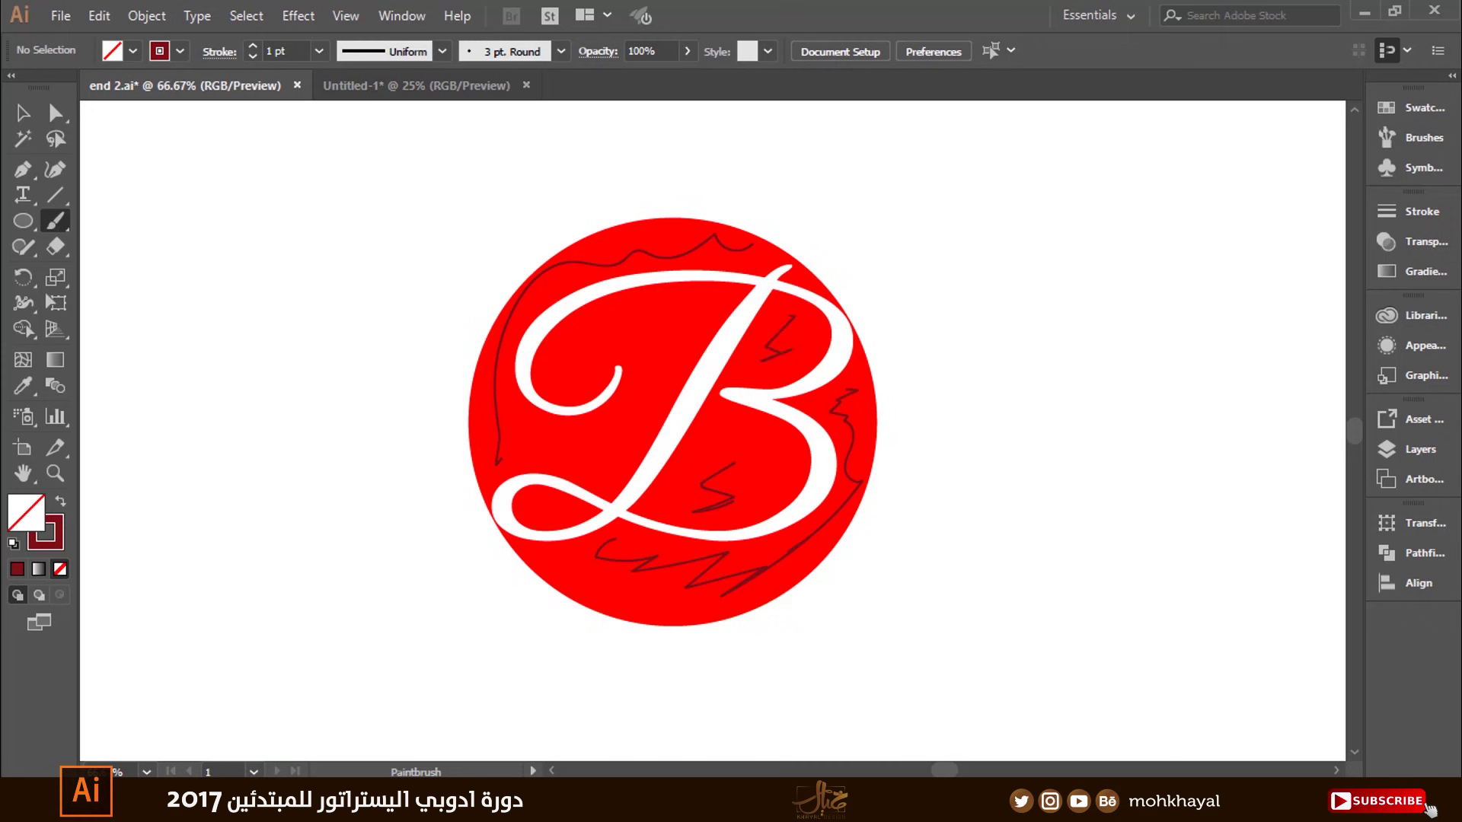
click(23, 113)
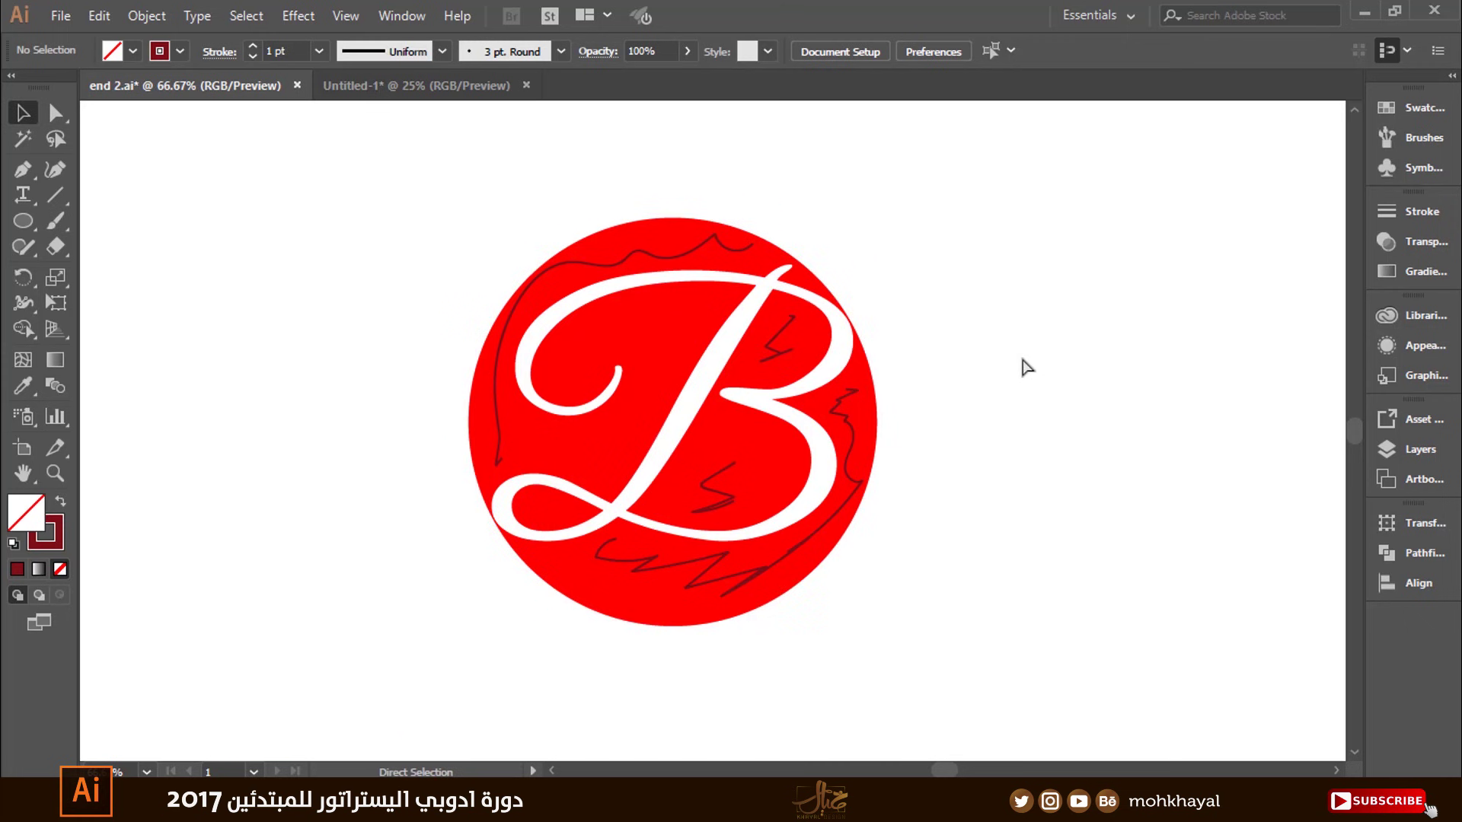
key(ctrl+z)
key(ctrl+z)
key(ctrl+z)
key(ctrl+z)
key(ctrl+z)
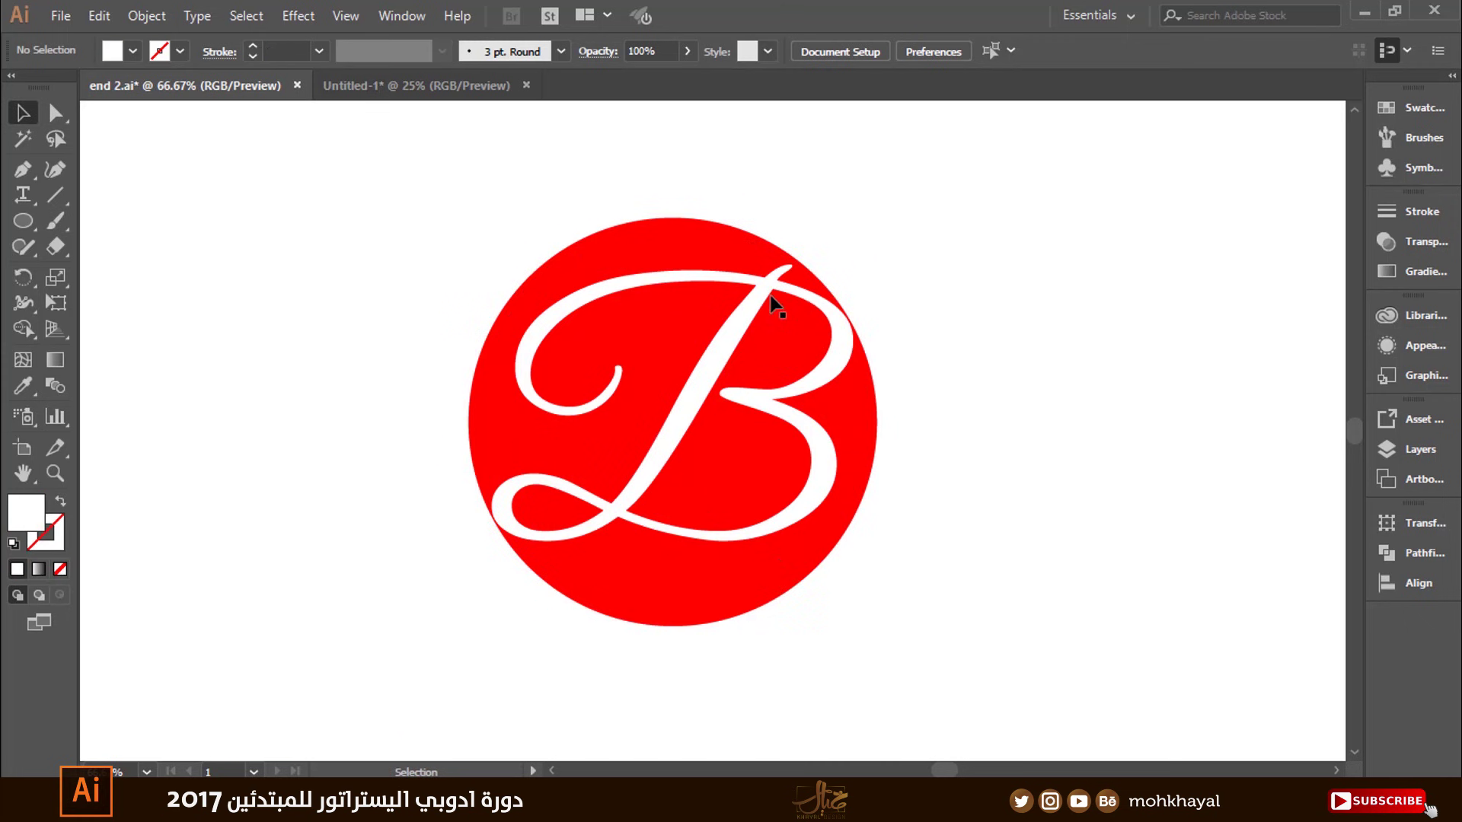
click(713, 345)
click(269, 199)
drag(246, 181, 956, 683)
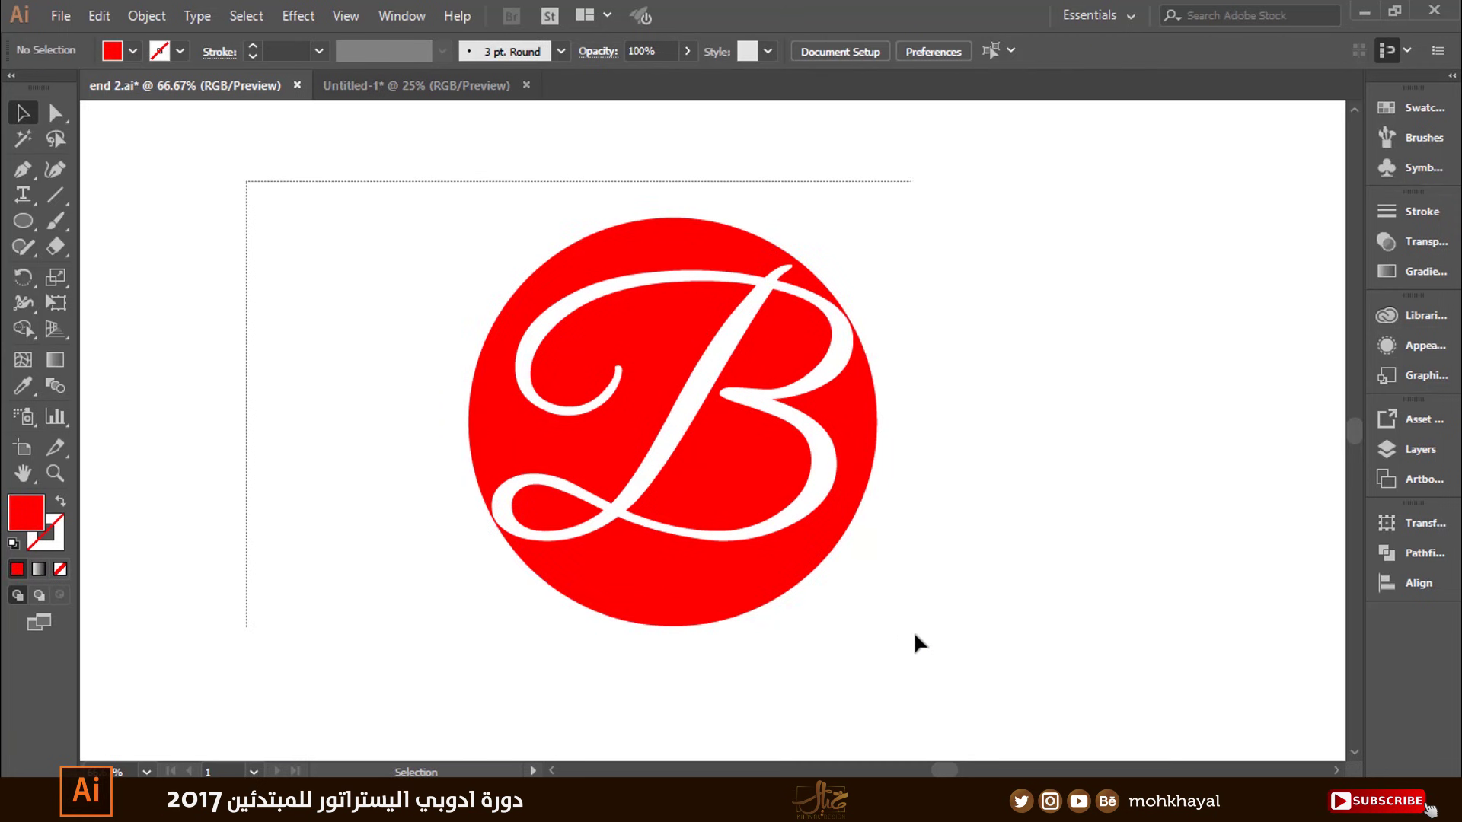
click(23, 329)
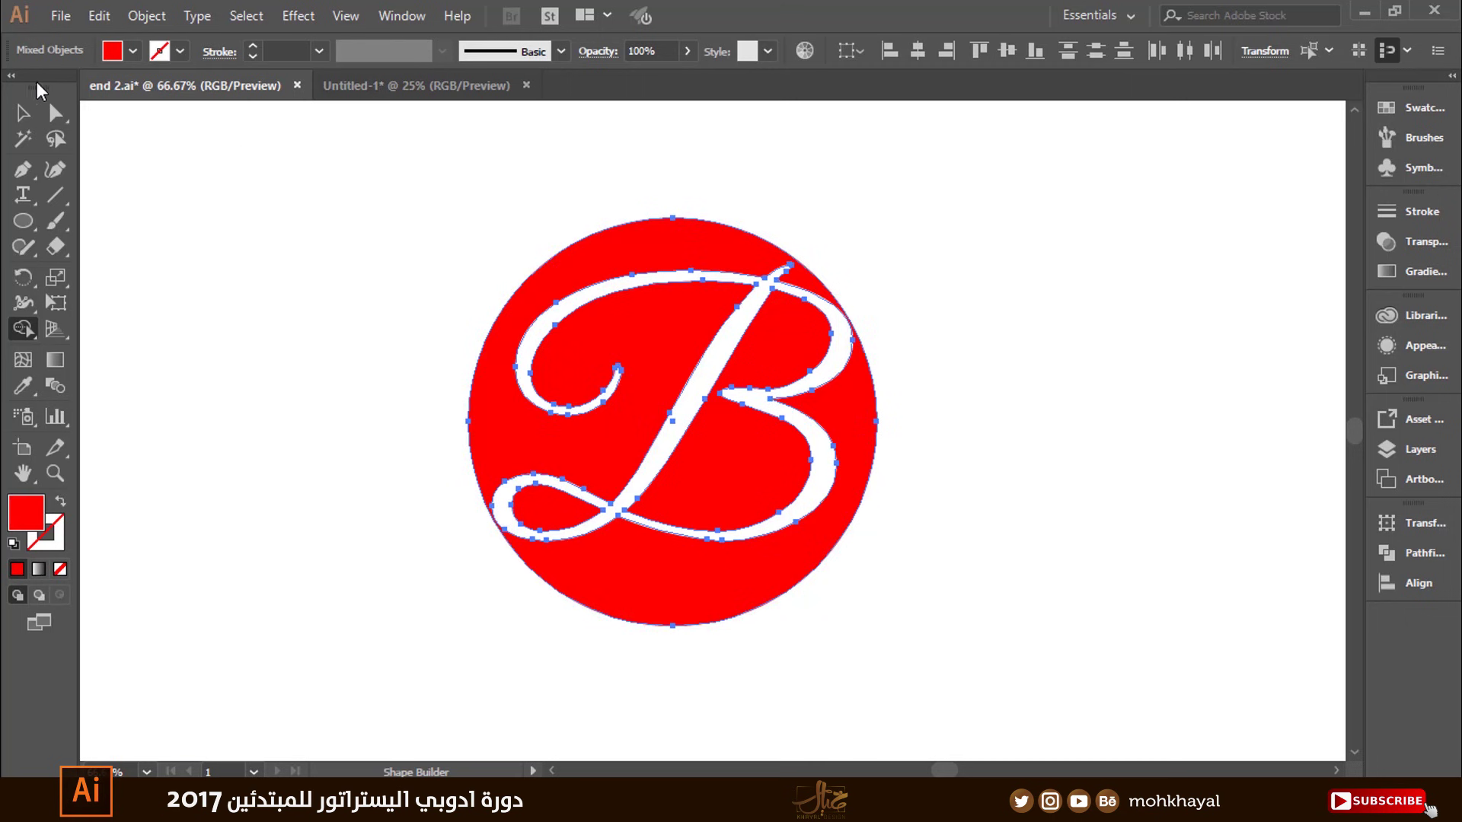
click(23, 112)
click(160, 225)
Zoom in on the B's upper-right edge, nudge the white B slightly right, and zoom back out
key(z)
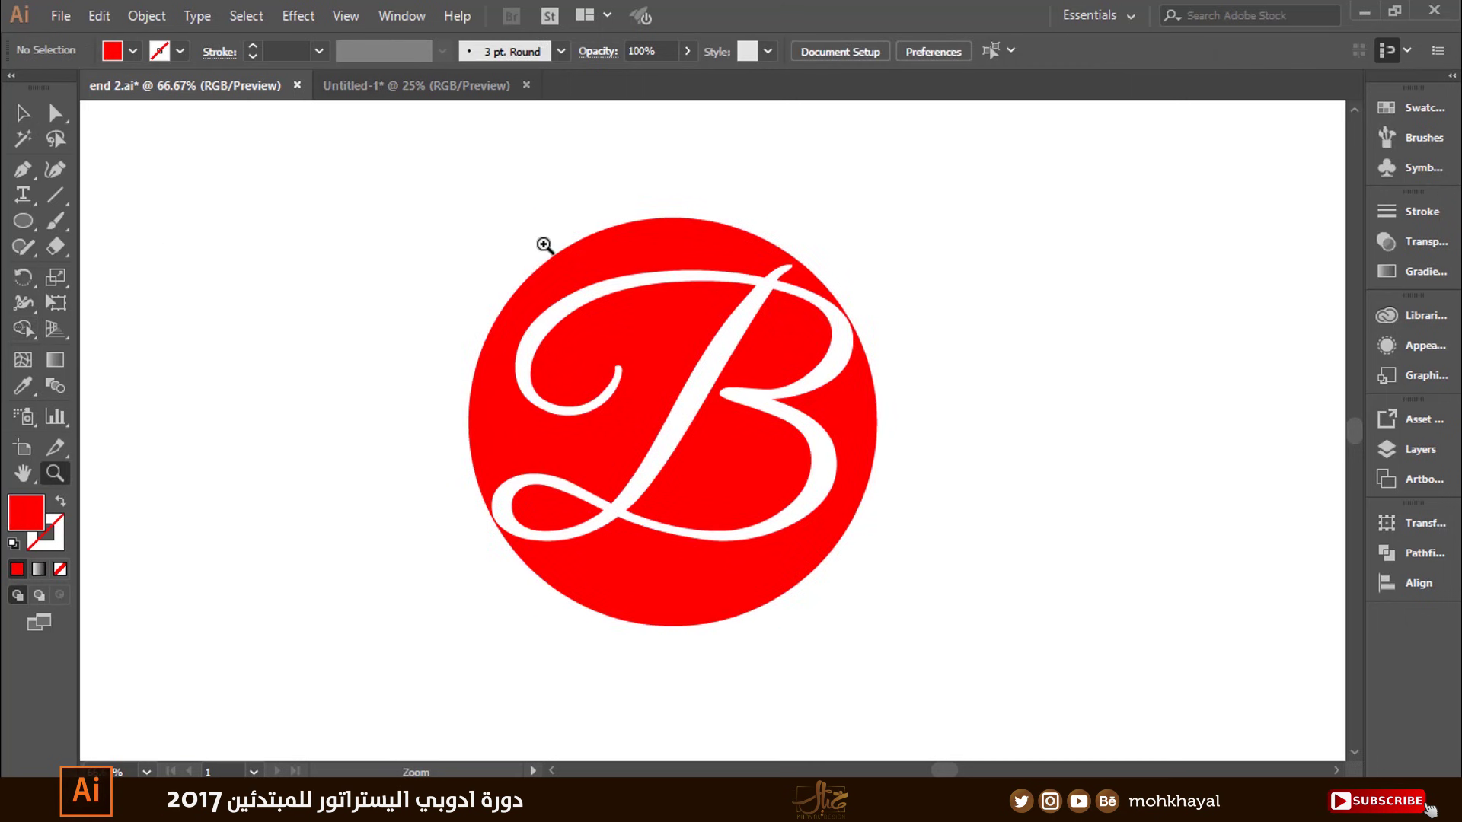
drag(461, 224, 1014, 554)
key(ctrl)
drag(924, 235, 1038, 372)
key(ctrl)
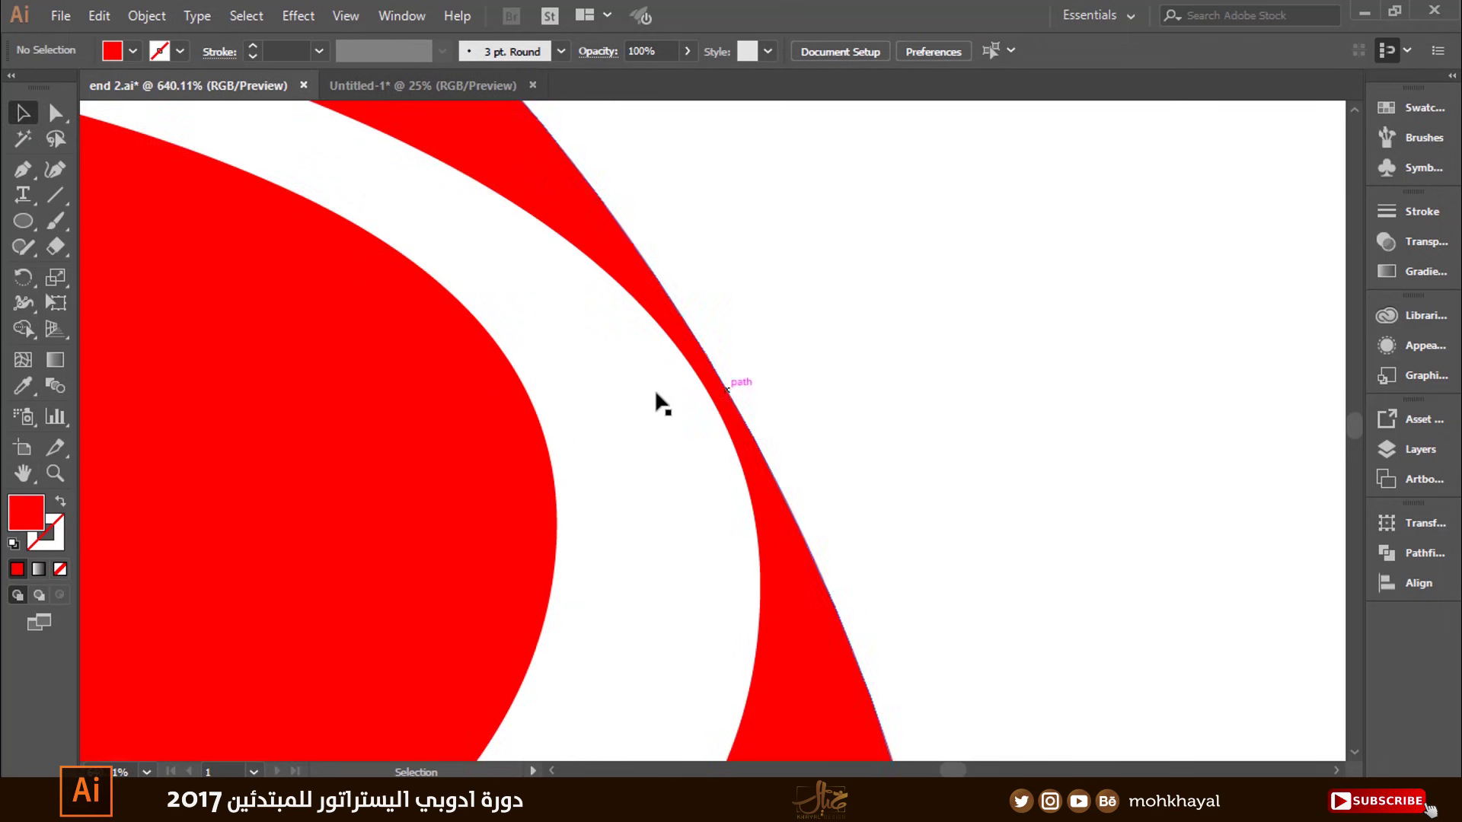
click(657, 395)
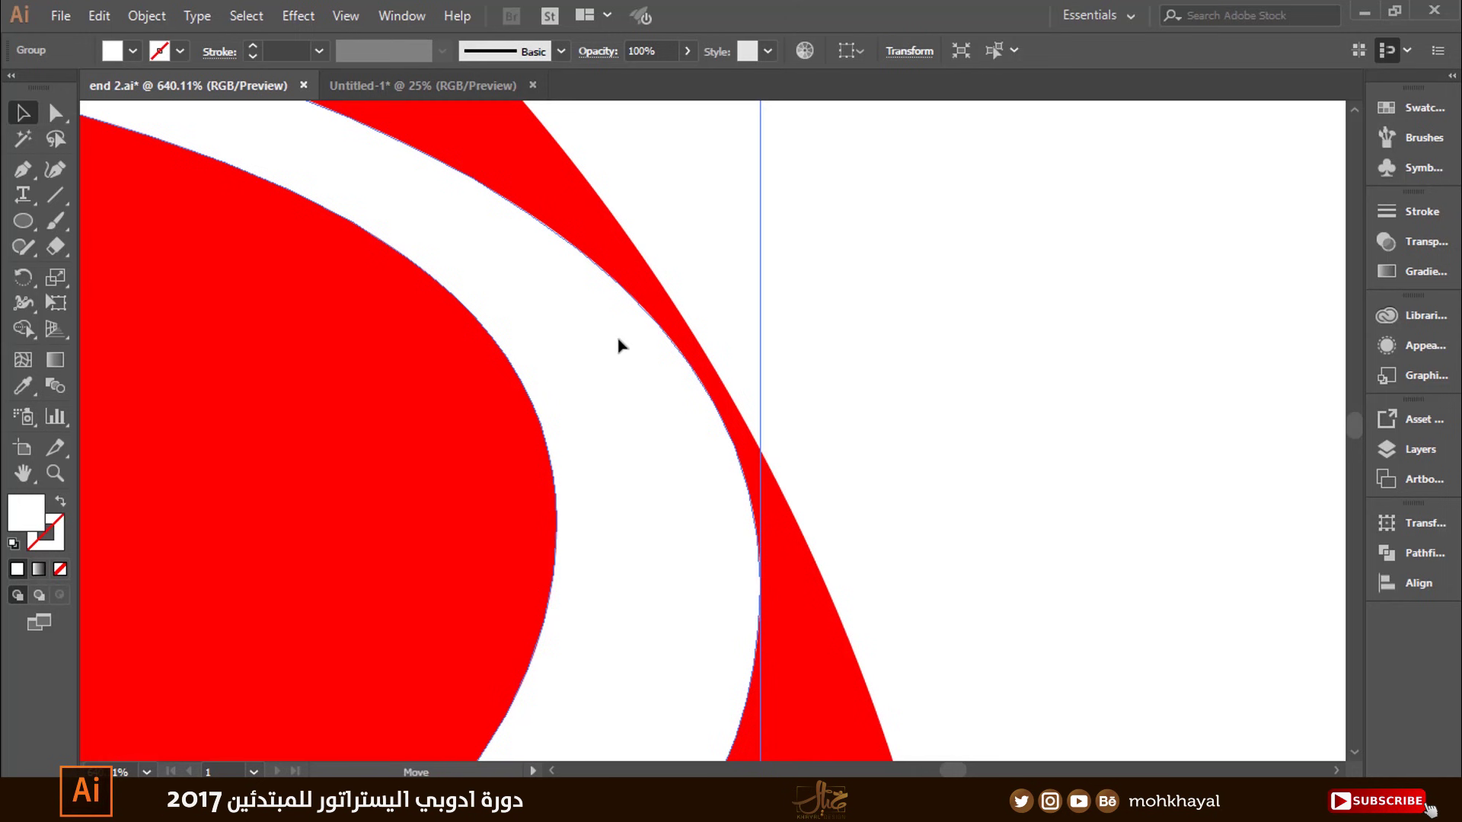
drag(614, 341, 622, 339)
click(776, 346)
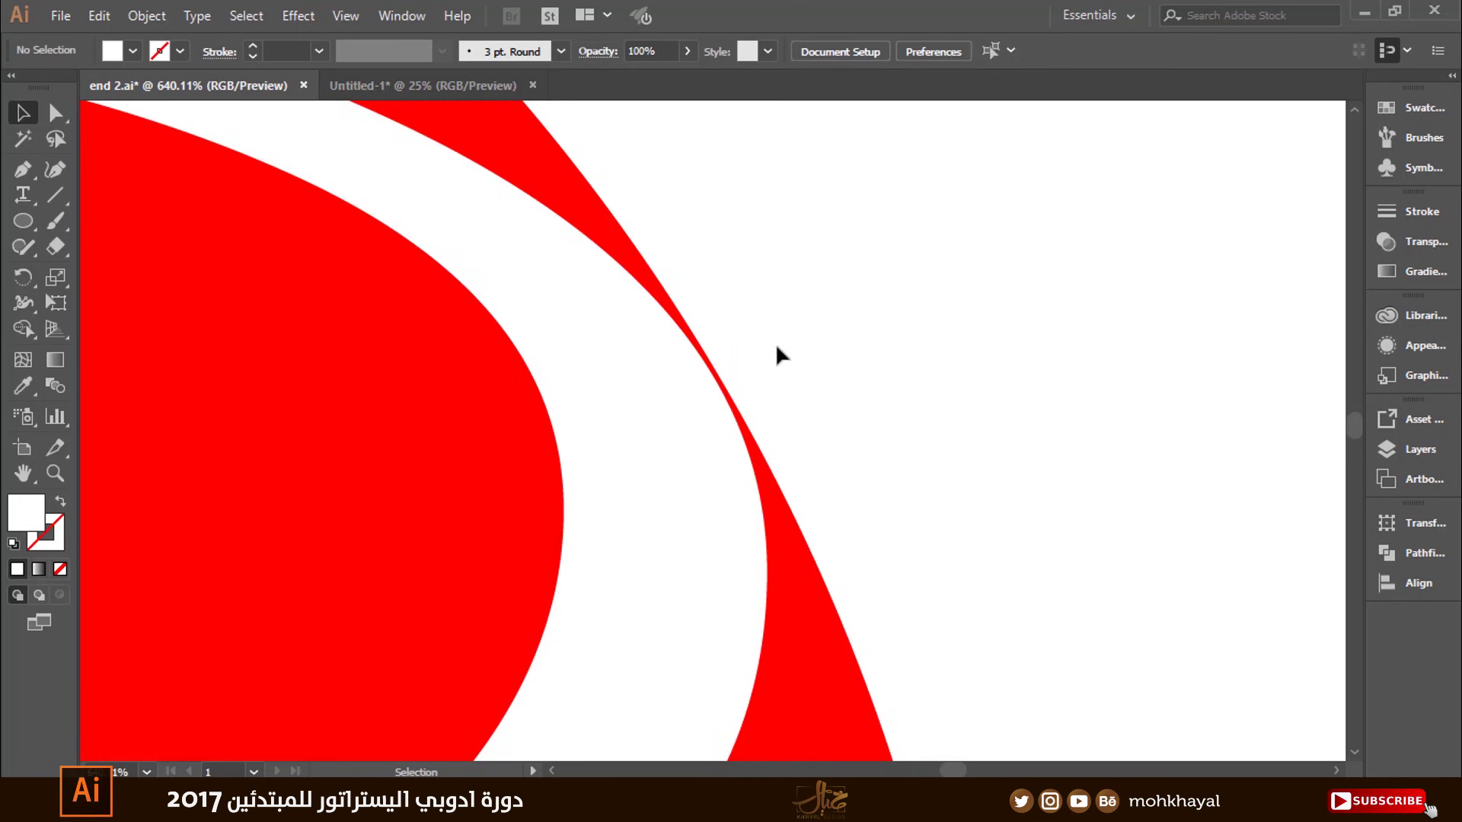
key(ctrl+minus)
key(ctrl+minus)
key(ctrl+minus)
key(ctrl+minus)
key(ctrl+minus)
key(ctrl+minus)
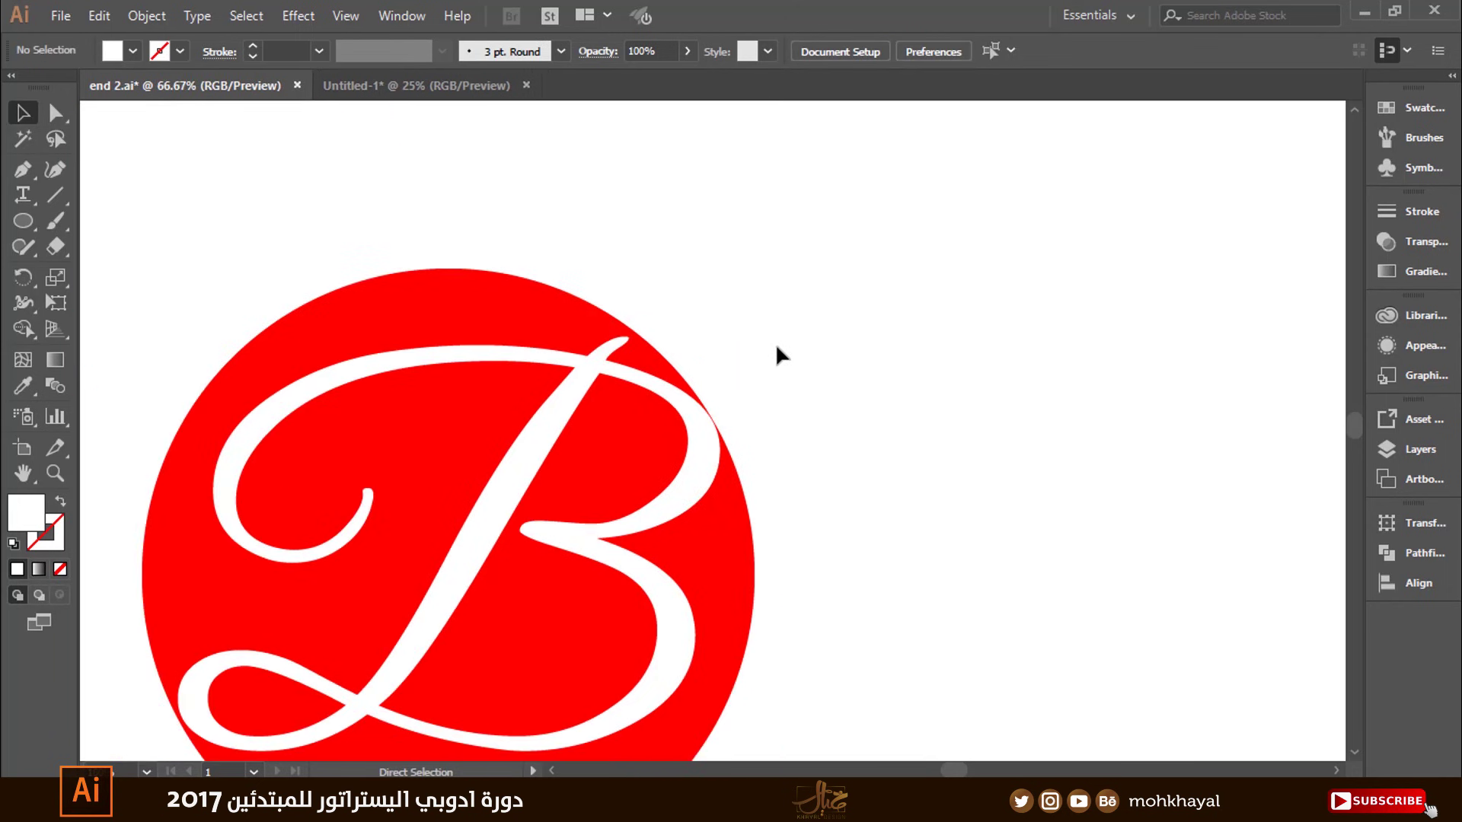
key(ctrl+minus)
Select the circle and B with Shape Builder briefly, then return to Selection and deselect
drag(884, 241, 382, 645)
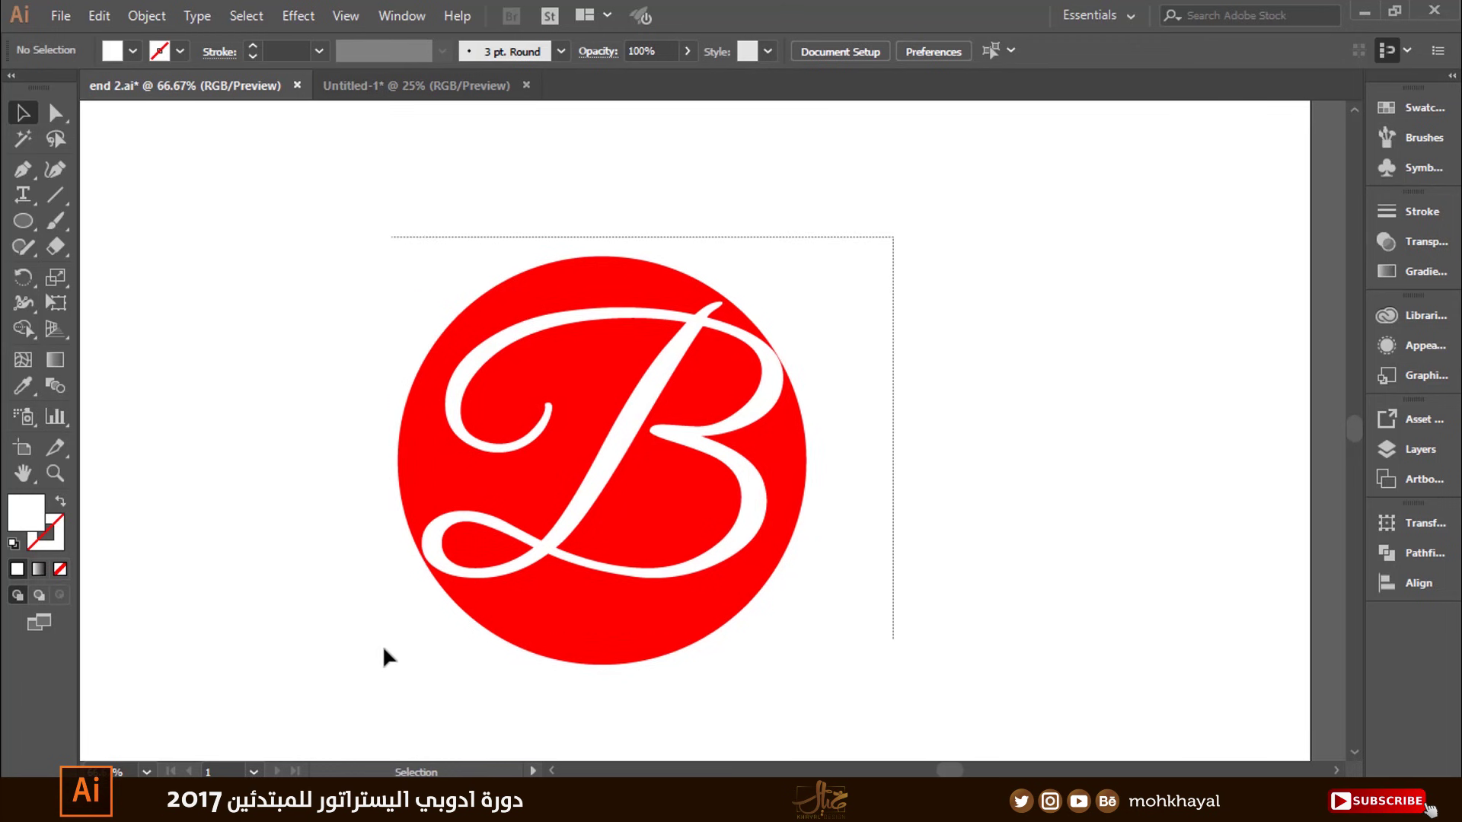
key(shift+m)
click(681, 633)
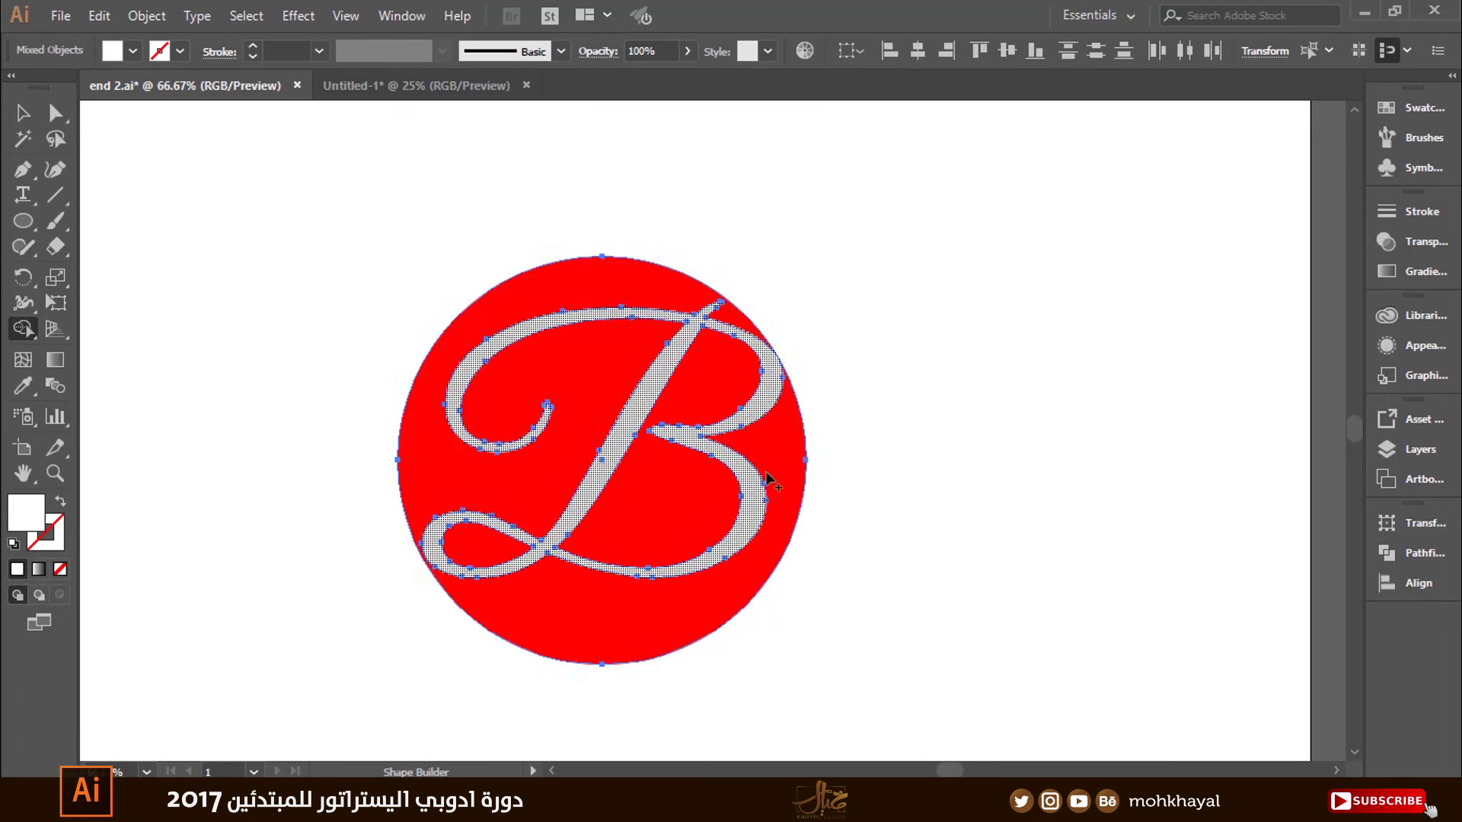
key(v)
click(853, 399)
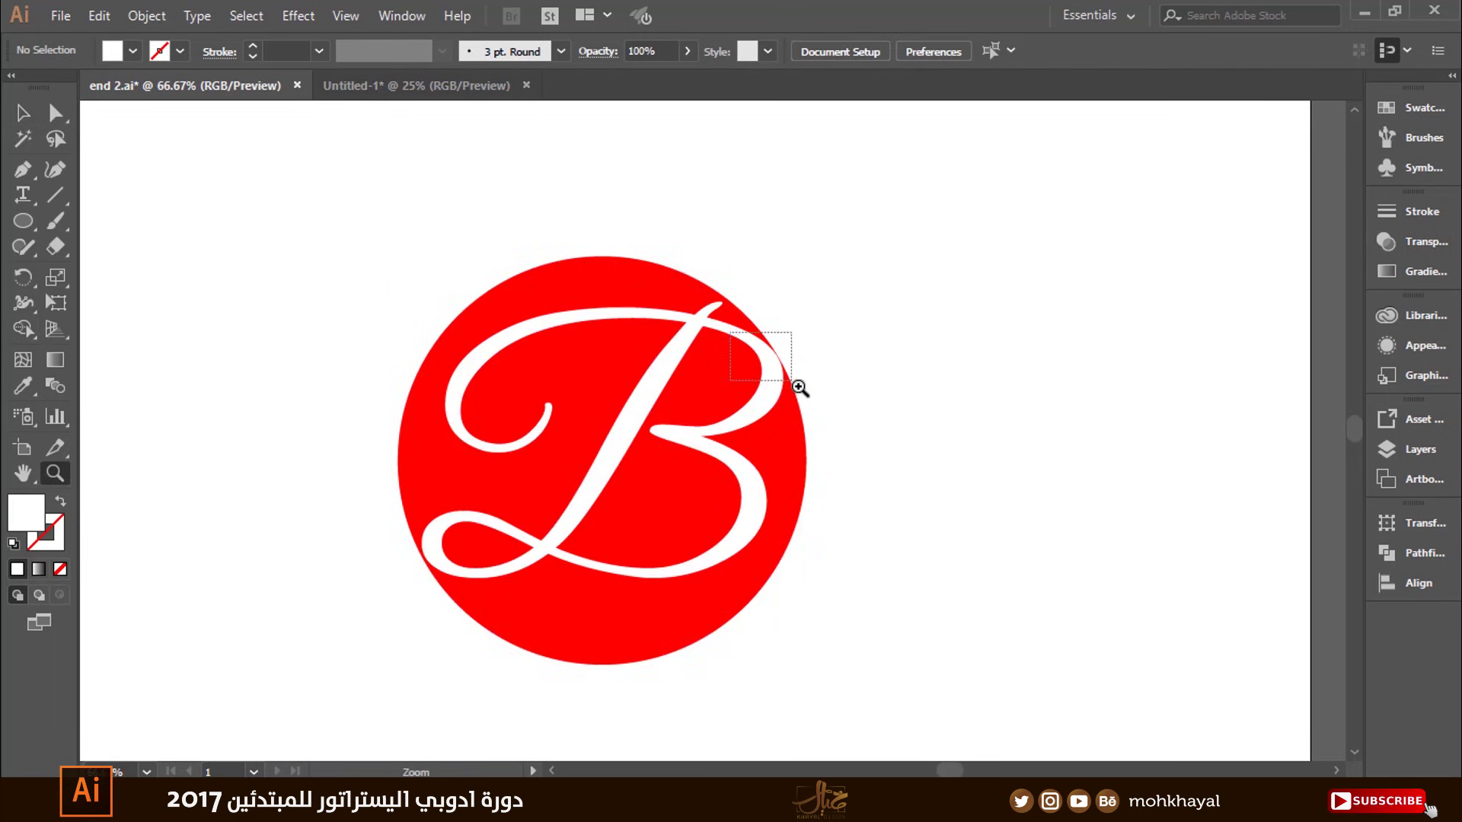
Zoom on the B's top right and nudge it about 4 px right, 2 px up
drag(775, 338, 792, 407)
drag(747, 457, 764, 388)
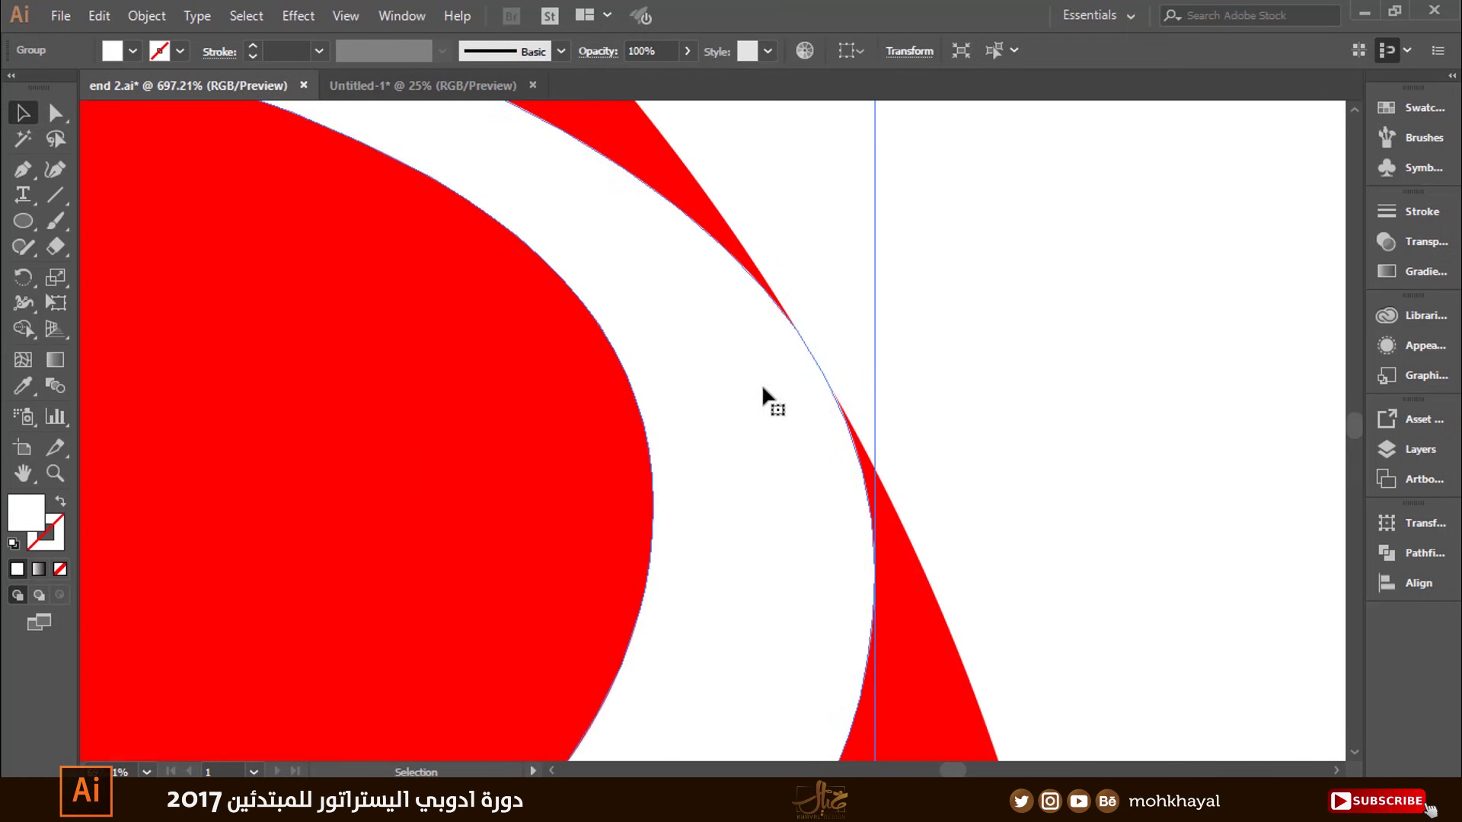
click(997, 337)
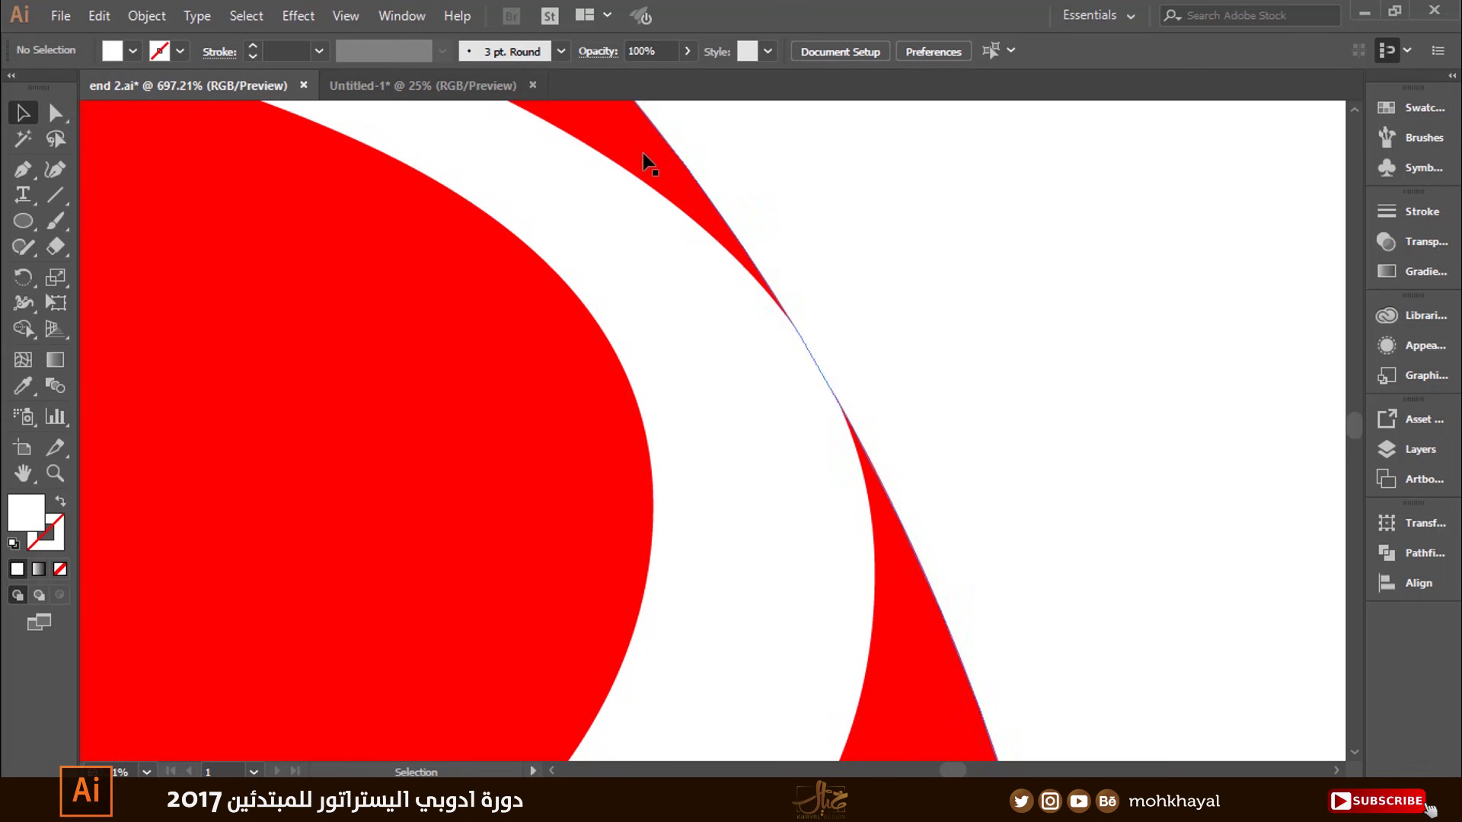
drag(797, 422, 784, 441)
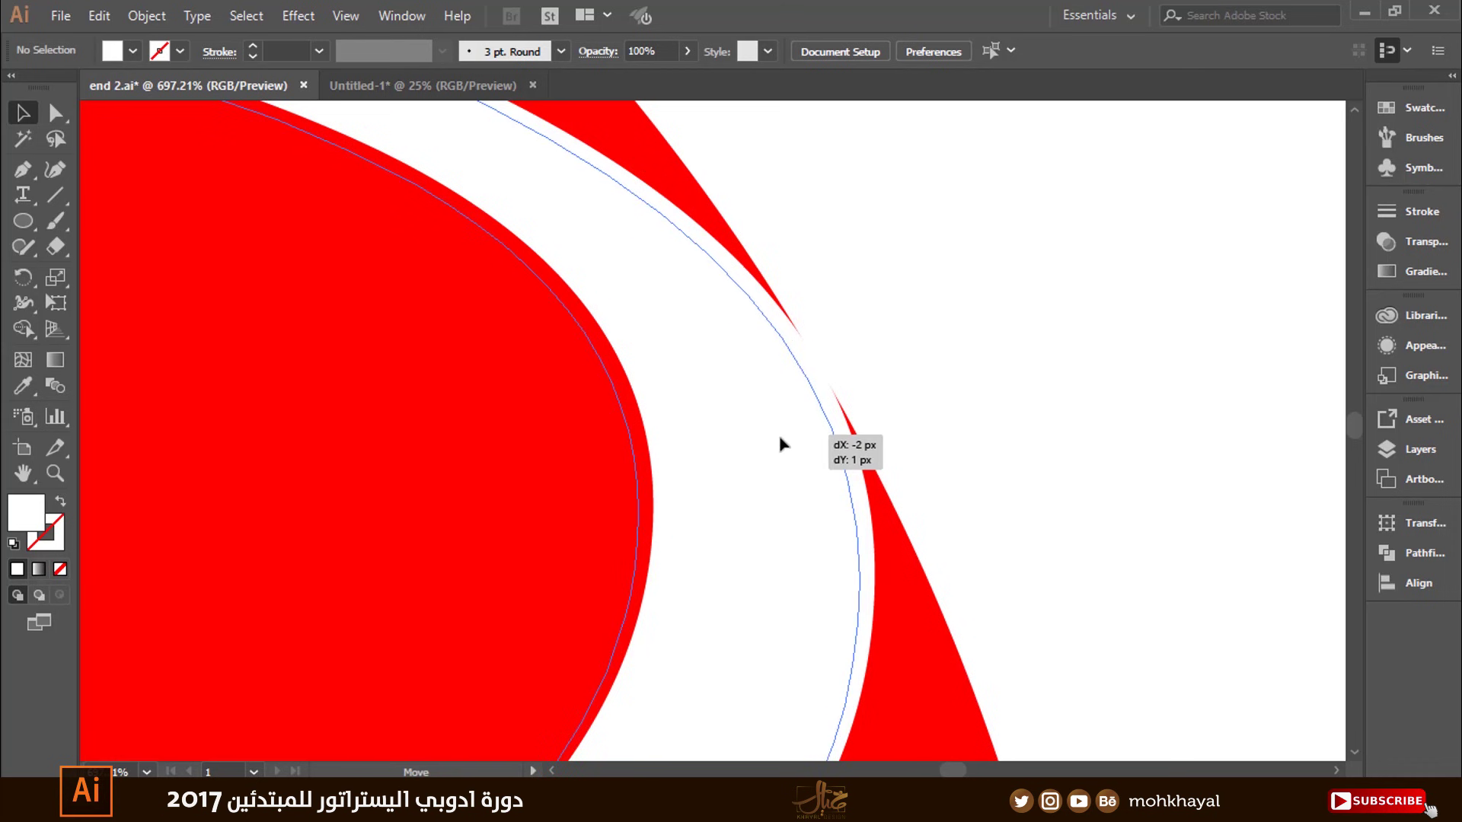
click(914, 445)
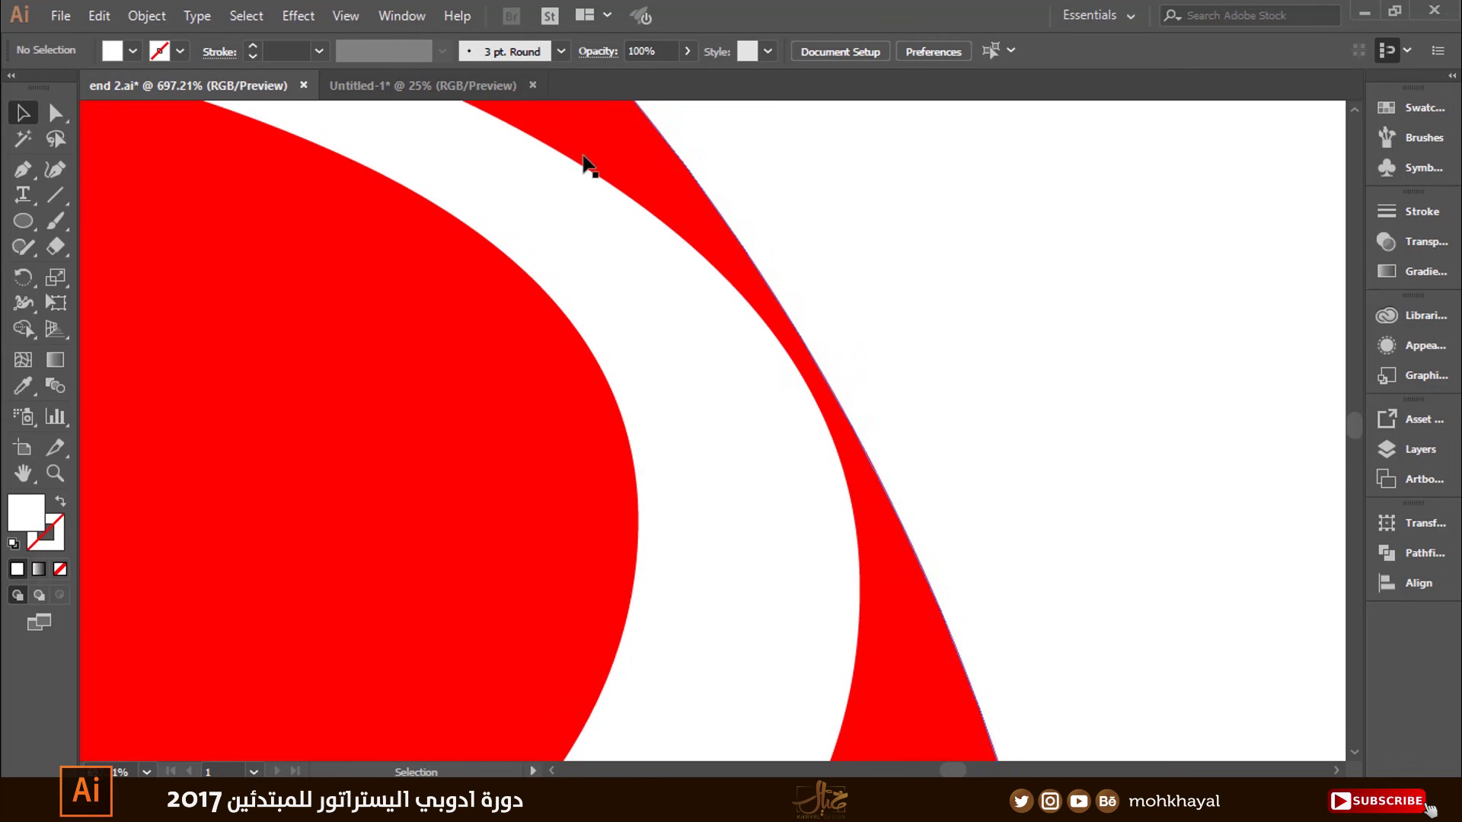
drag(739, 410, 755, 389)
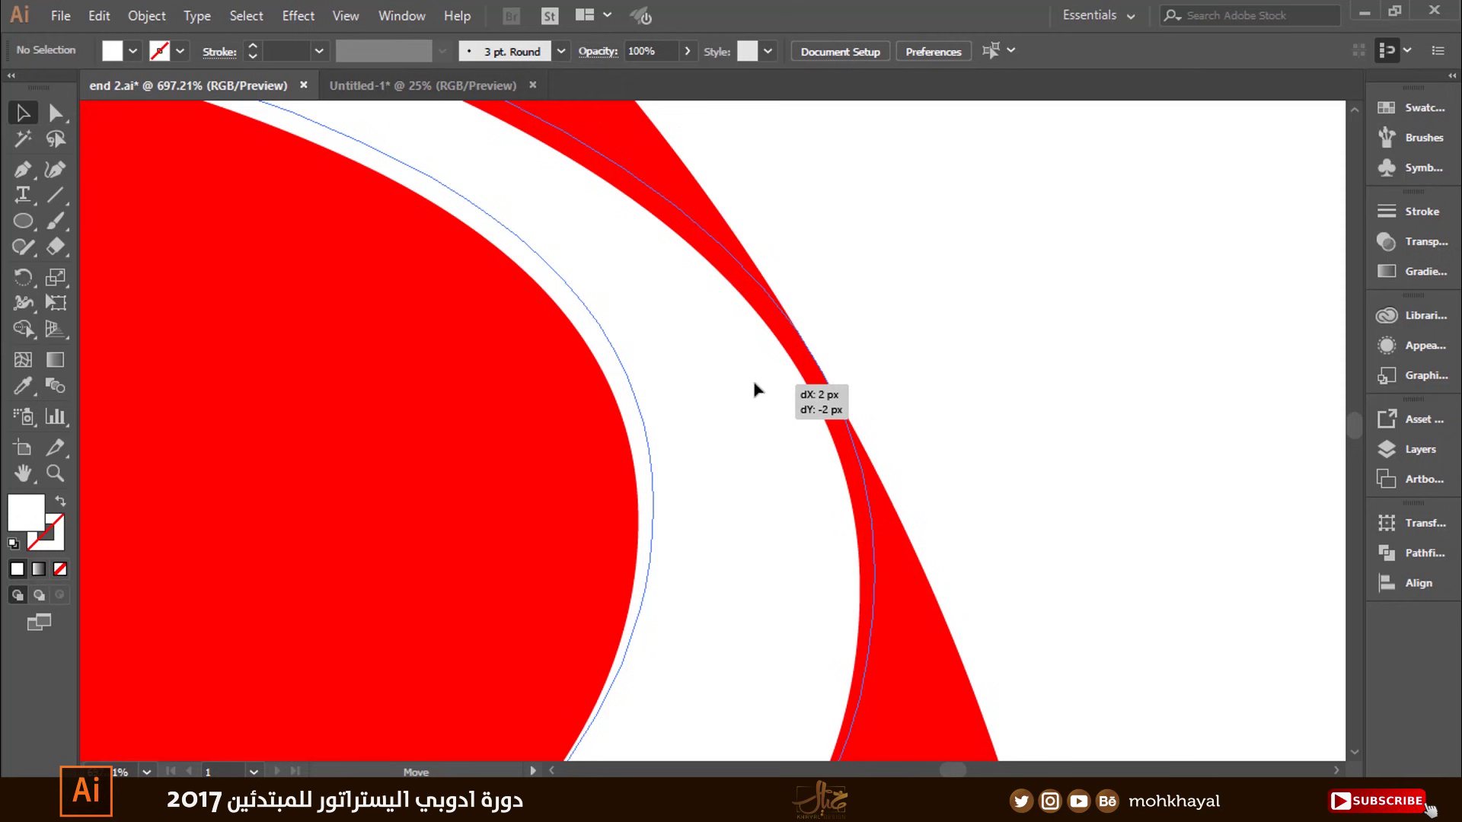
drag(756, 389, 849, 367)
drag(711, 472, 735, 464)
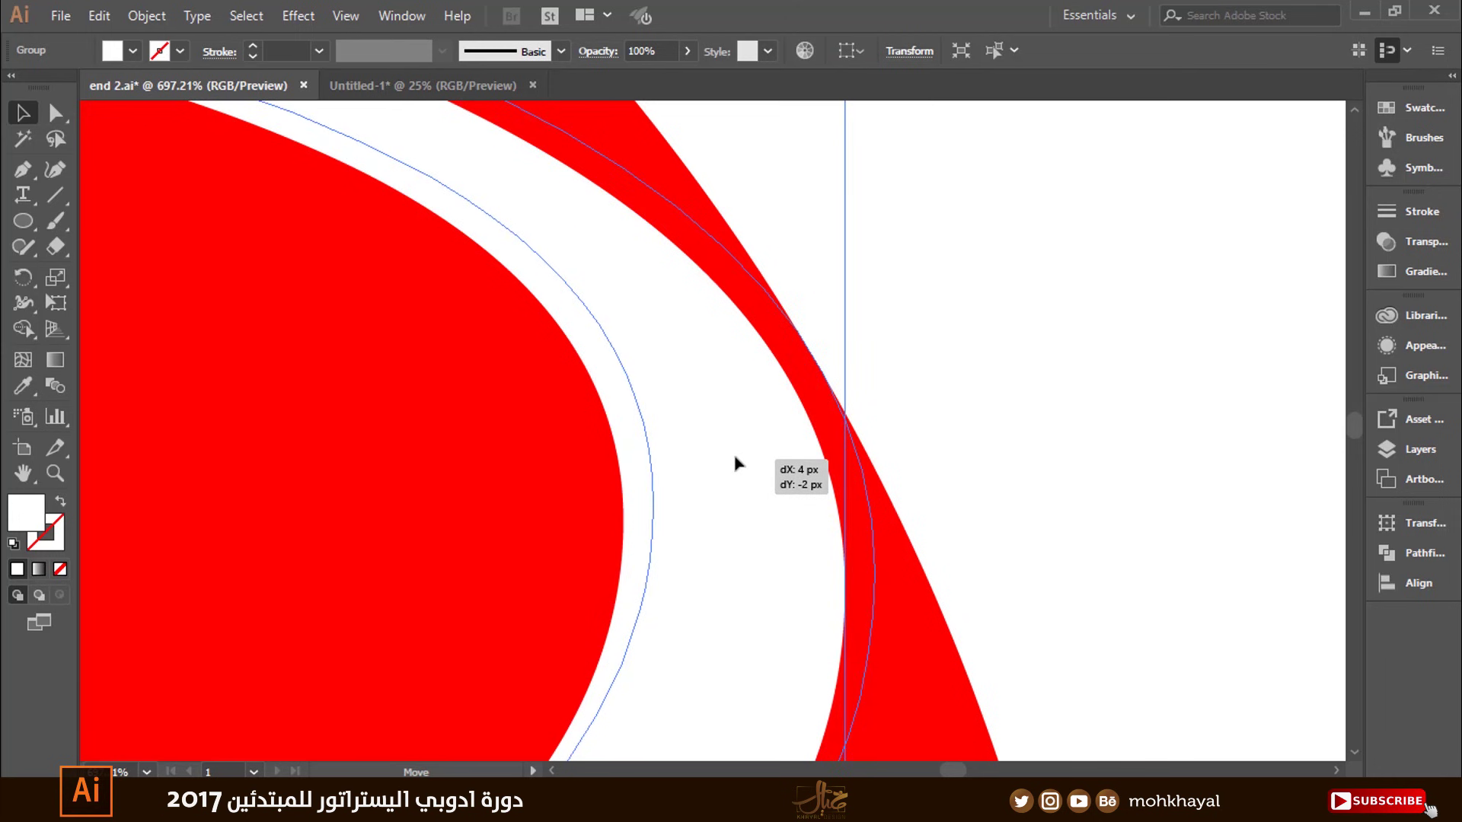
drag(736, 463, 737, 463)
click(920, 384)
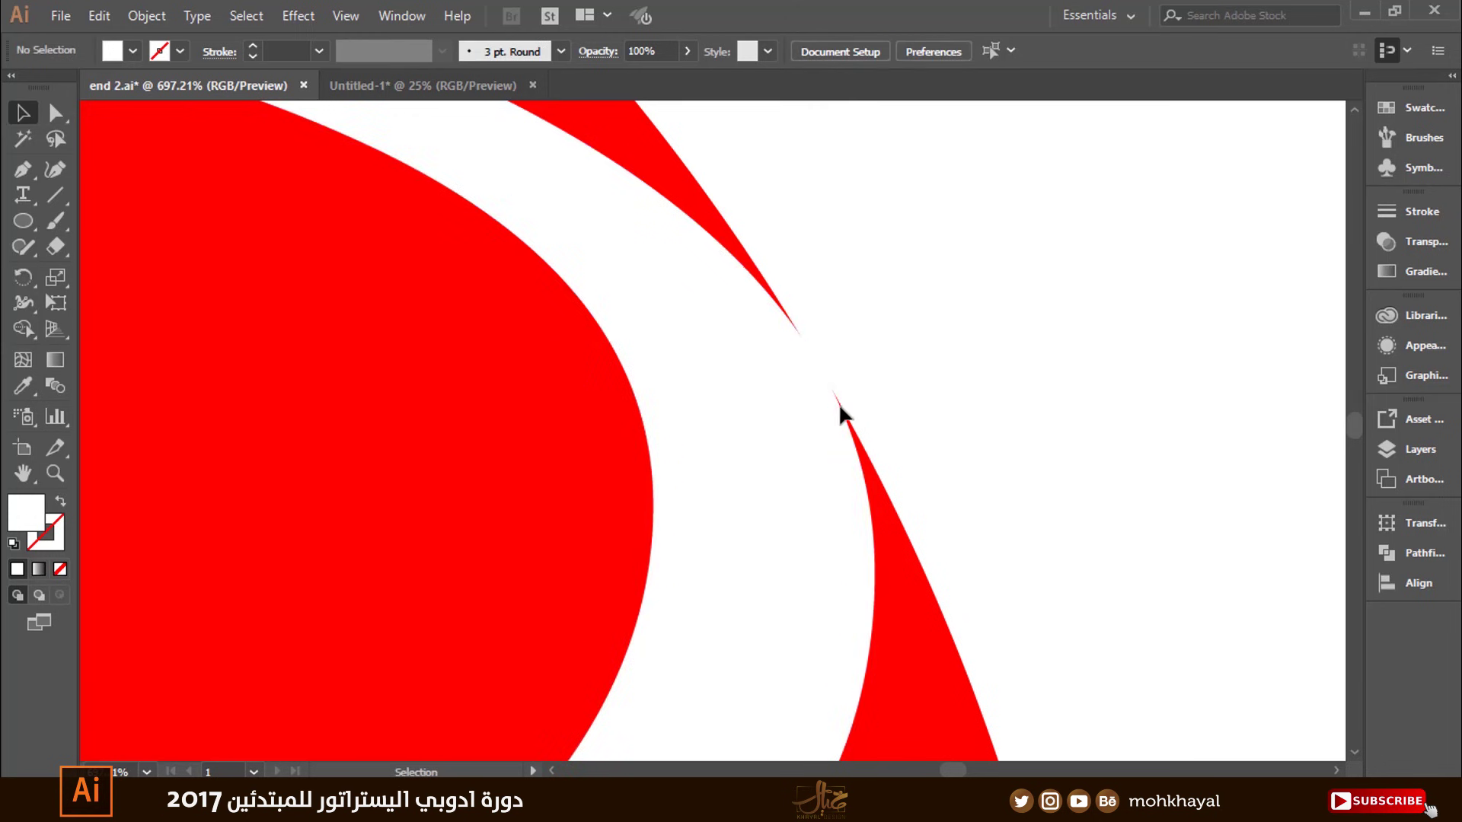
drag(814, 422, 812, 428)
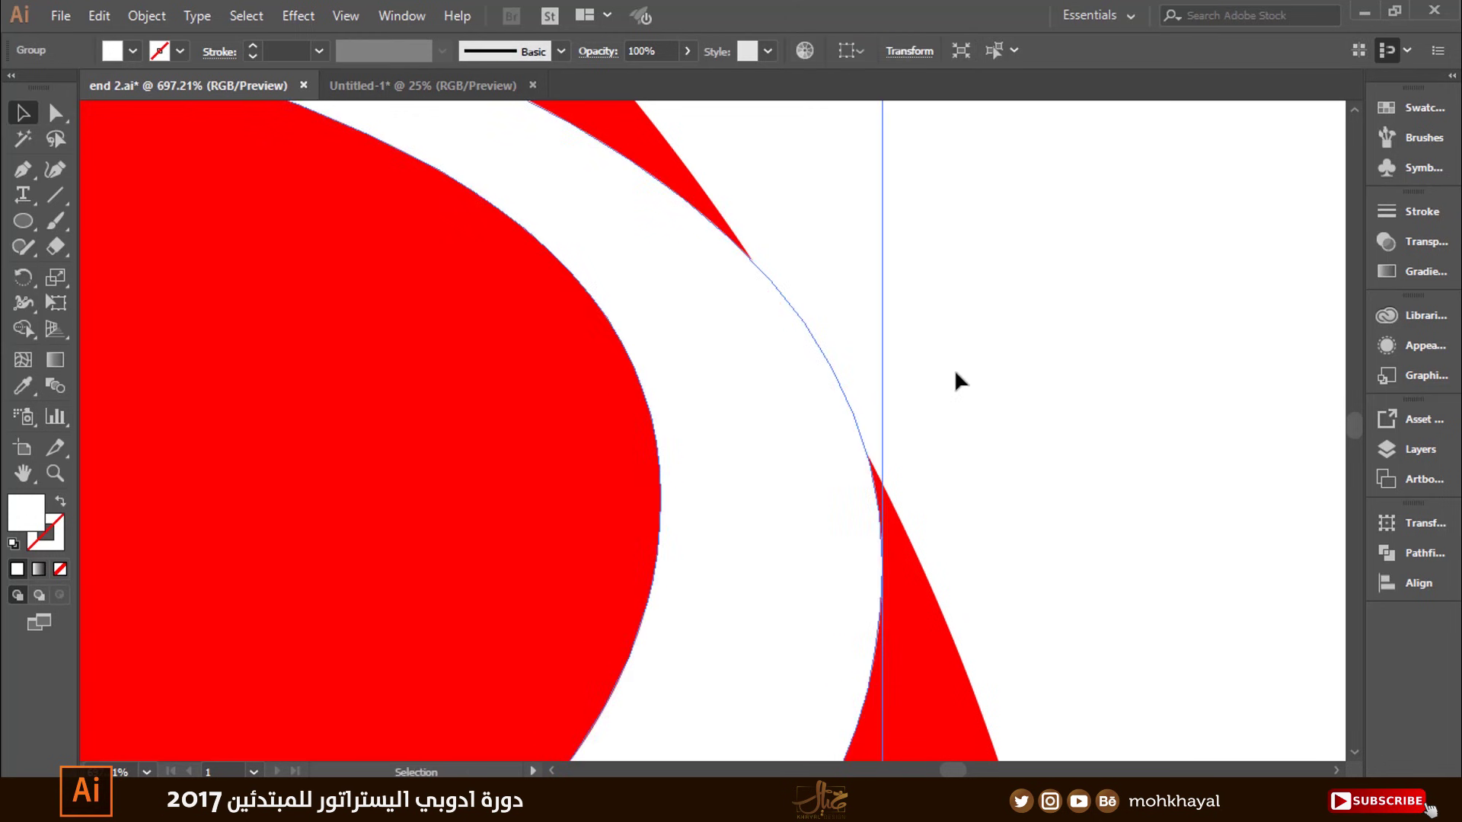
Change the B's fill from B21D28 to the dark brown 260E02
double_click(45, 517)
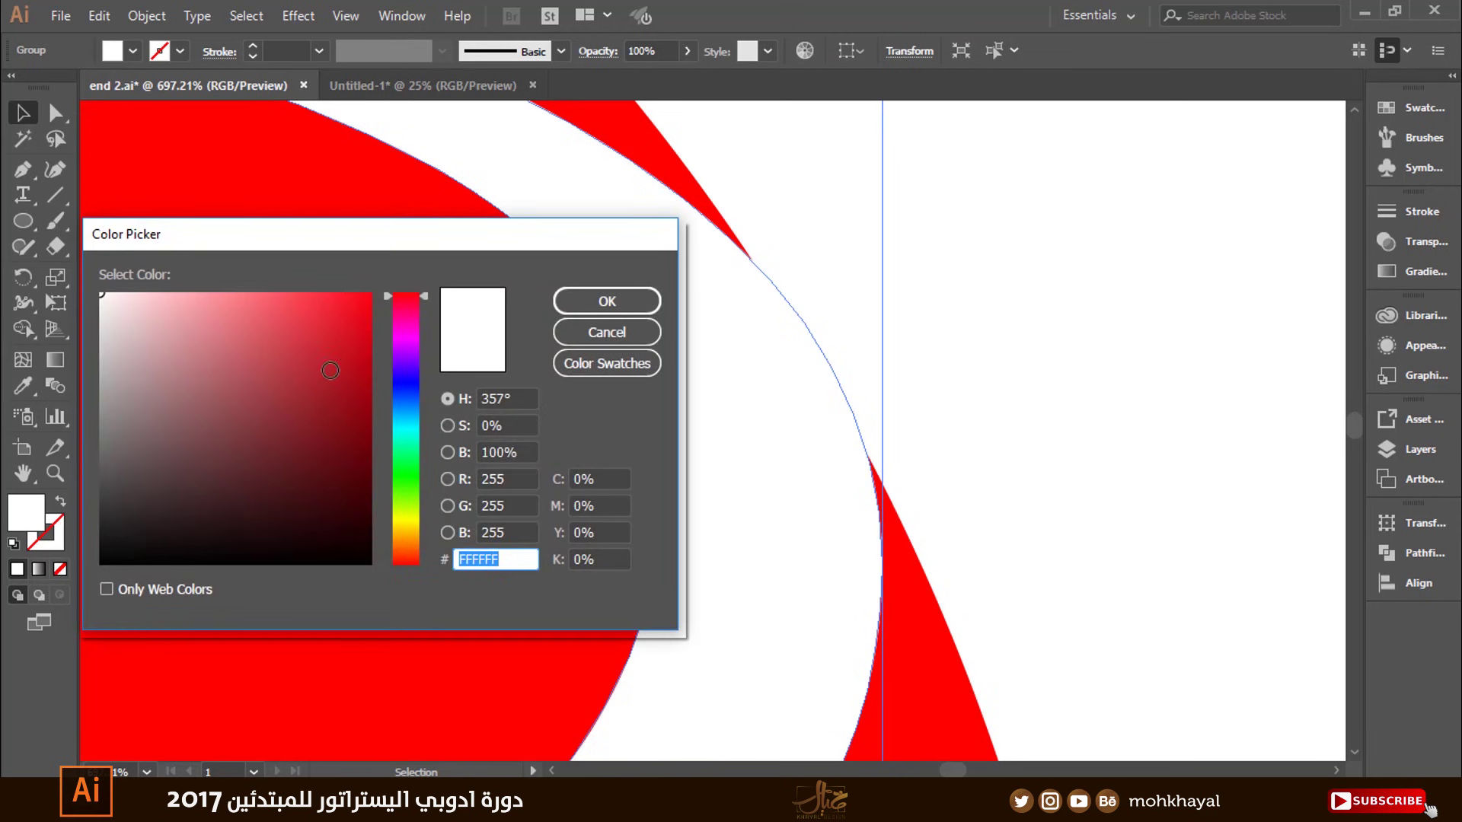
text(B21D28)
drag(405, 296, 411, 549)
click(354, 525)
click(606, 302)
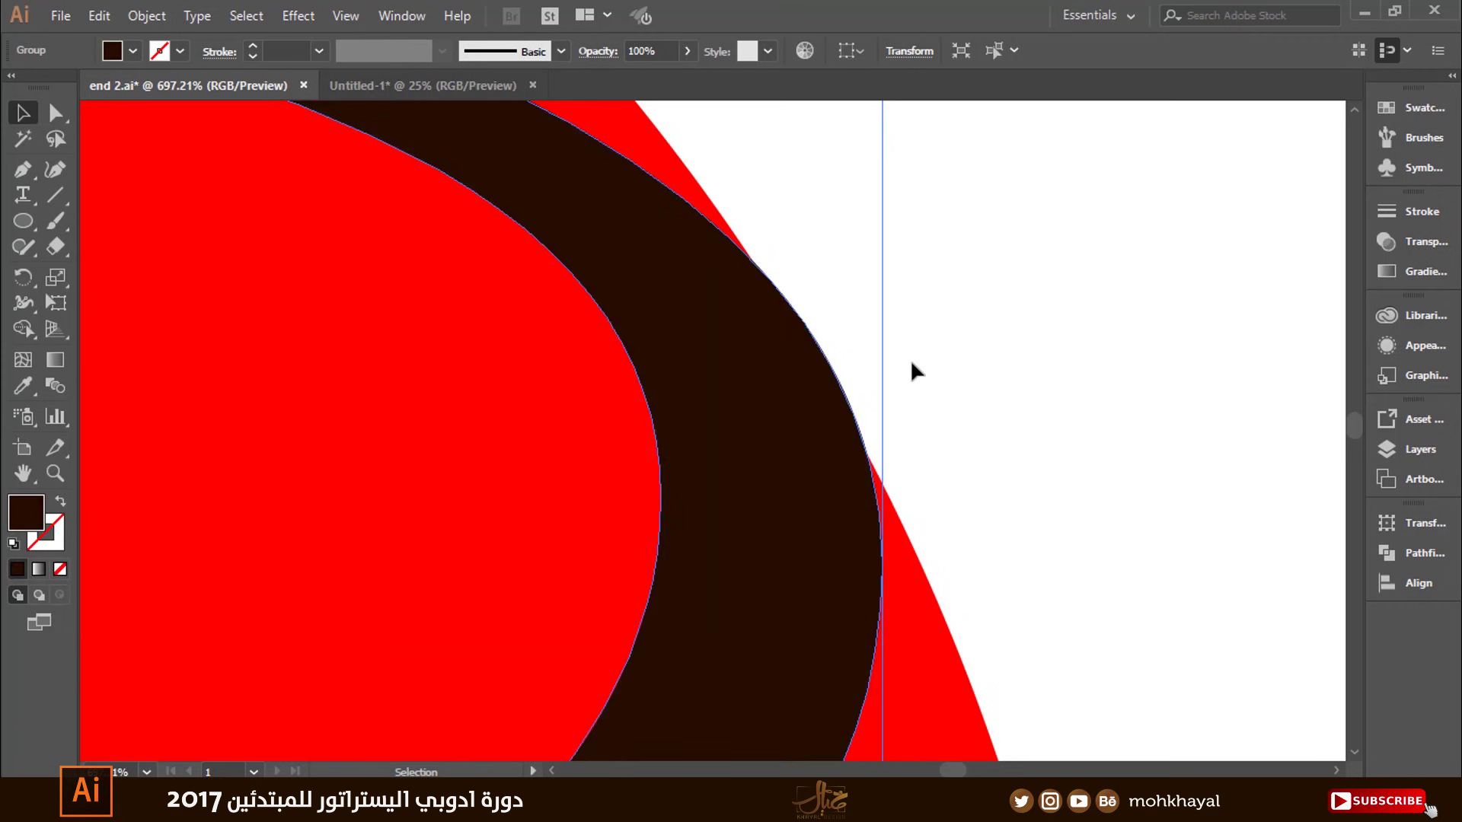
Nudge the B slightly right, then fit the whole artboard in view with Ctrl+0
drag(732, 489, 768, 435)
click(920, 376)
click(889, 547)
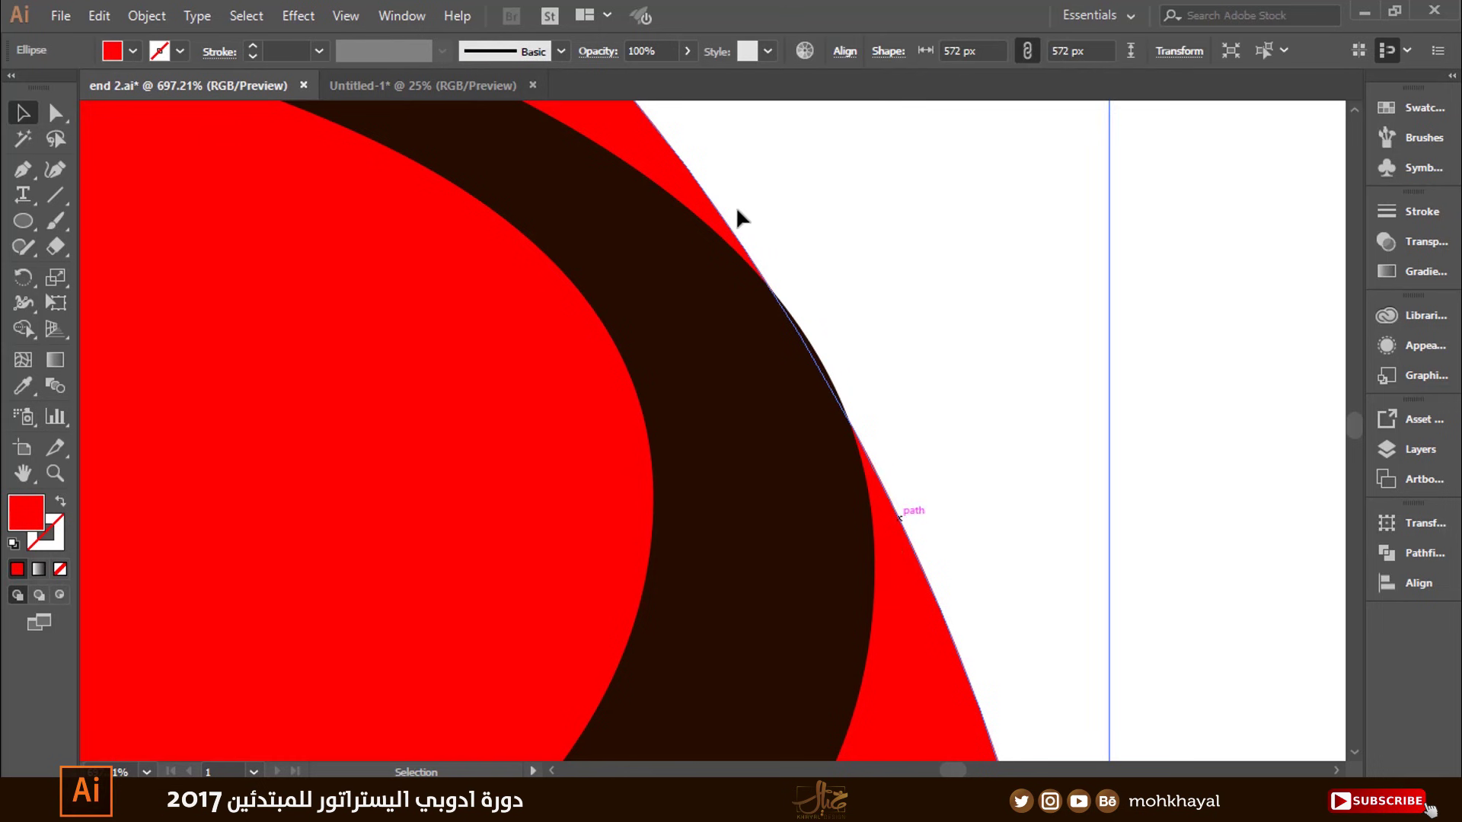
click(944, 216)
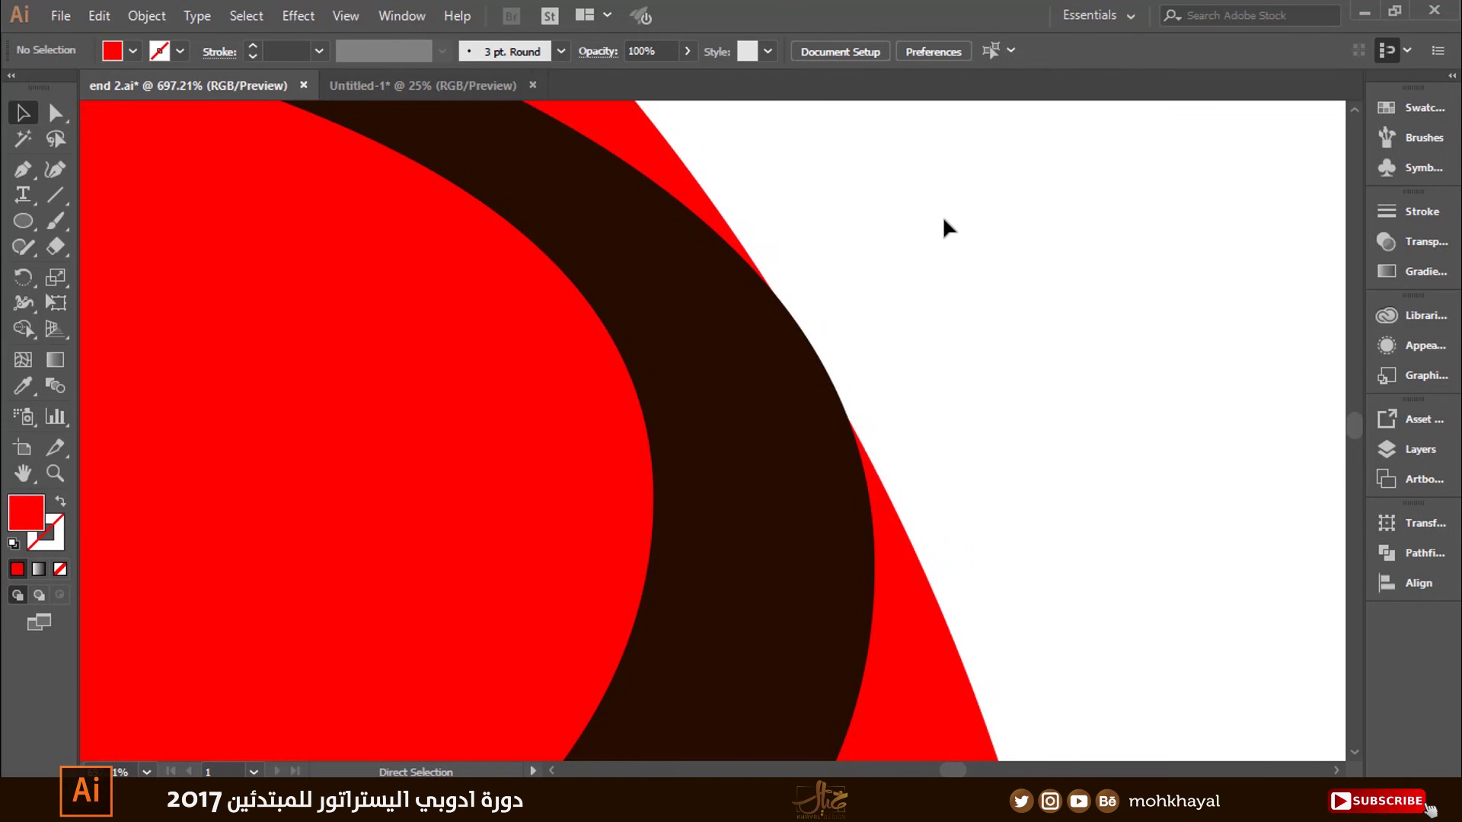
key(ctrl+minus)
key(ctrl+minus)
key(ctrl+minus)
key(ctrl+minus)
key(ctrl+minus)
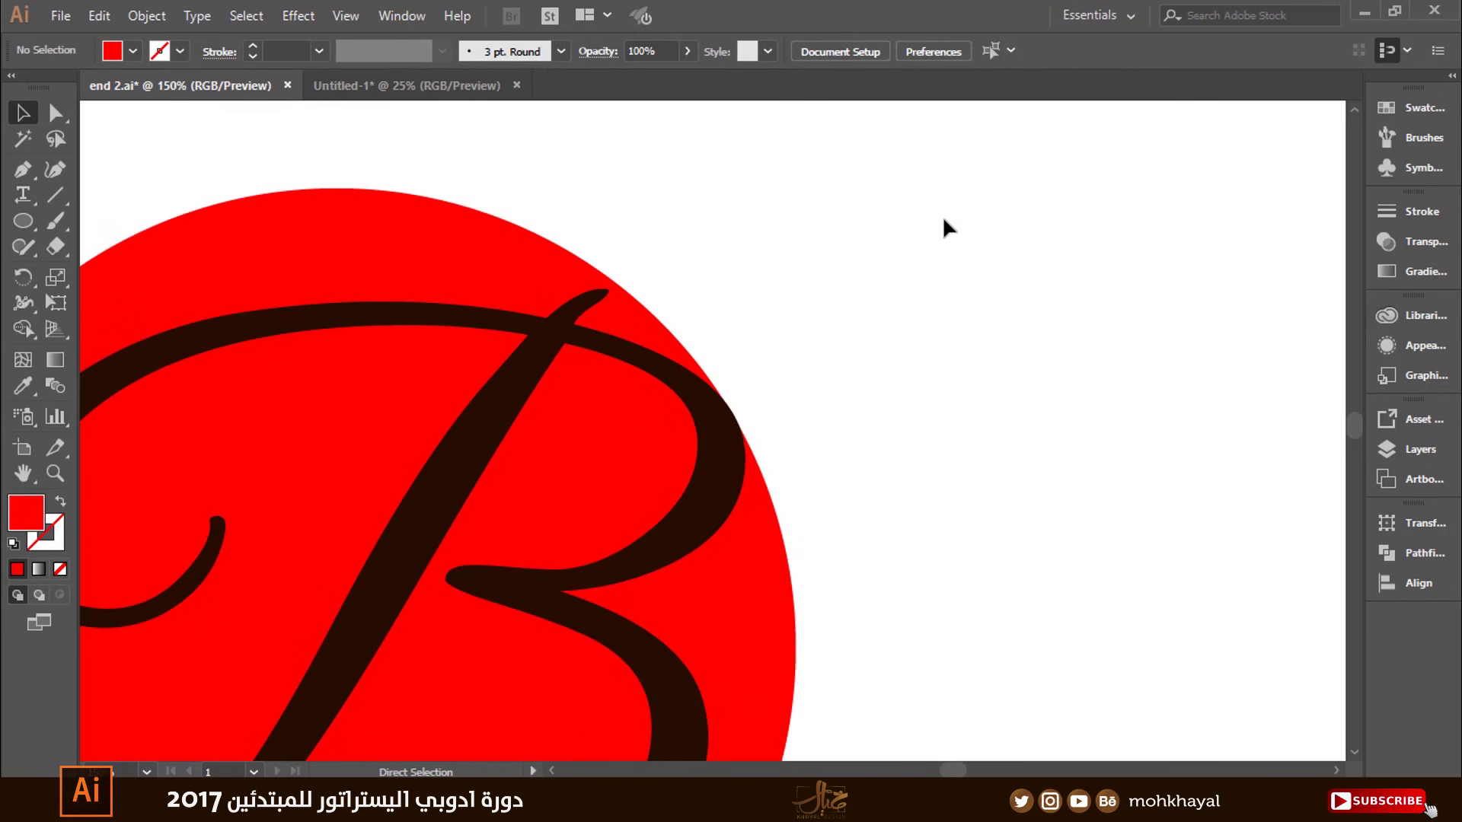
key(ctrl+0)
Enlarge the B group toward the circle's top-right edge using its corner handle
drag(434, 225, 1041, 620)
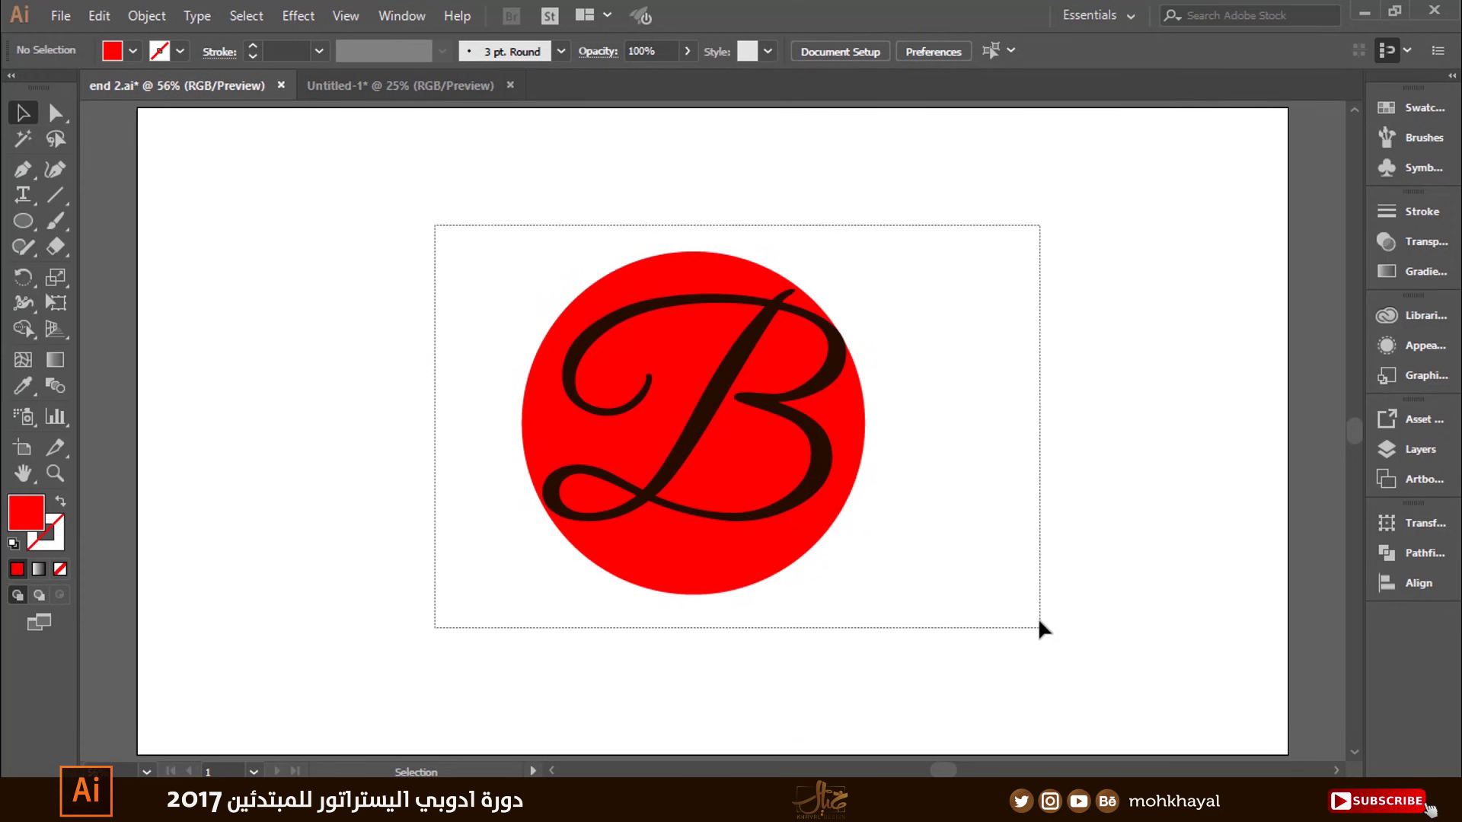
click(23, 329)
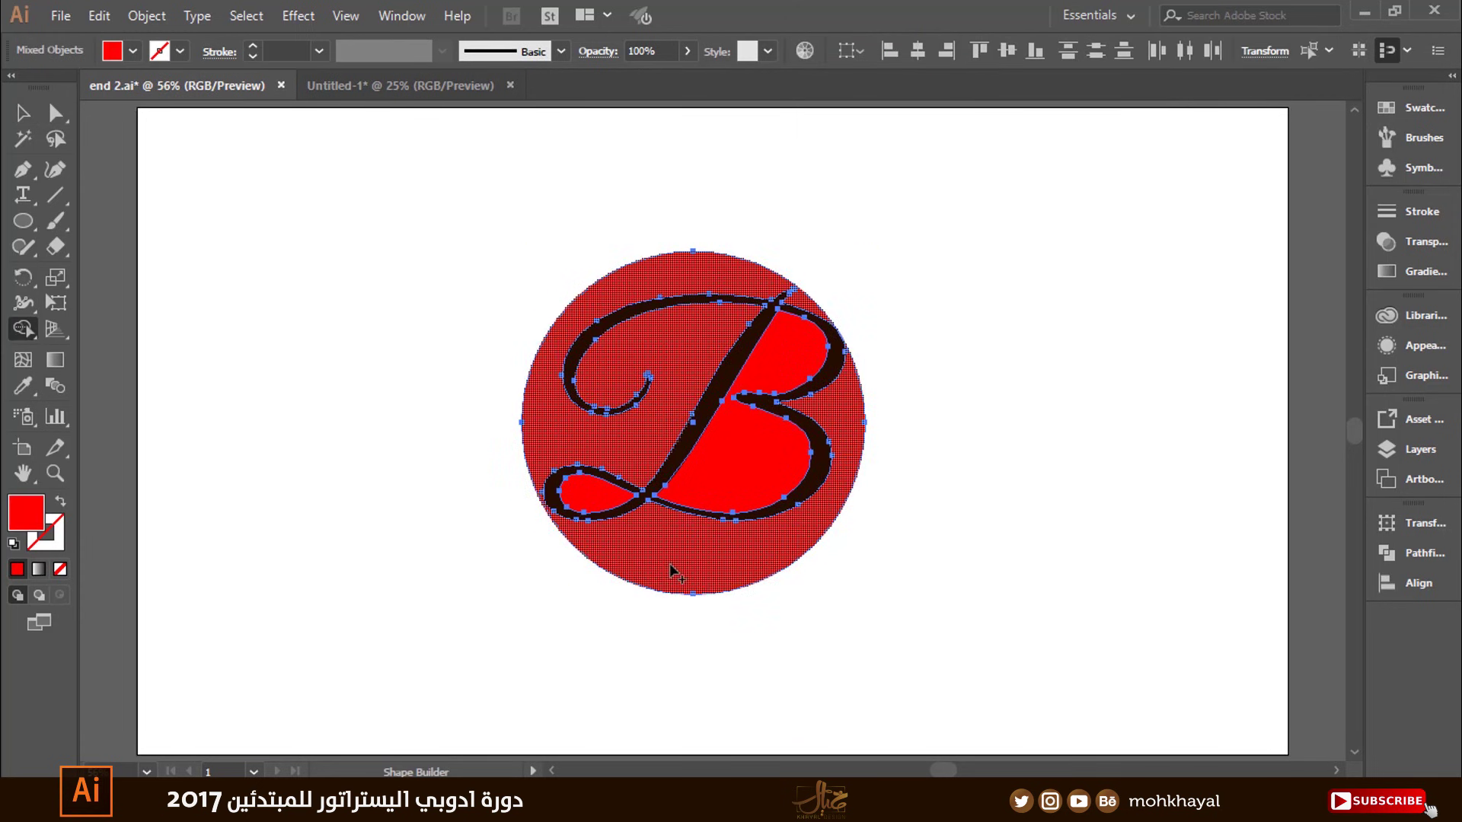
key(v)
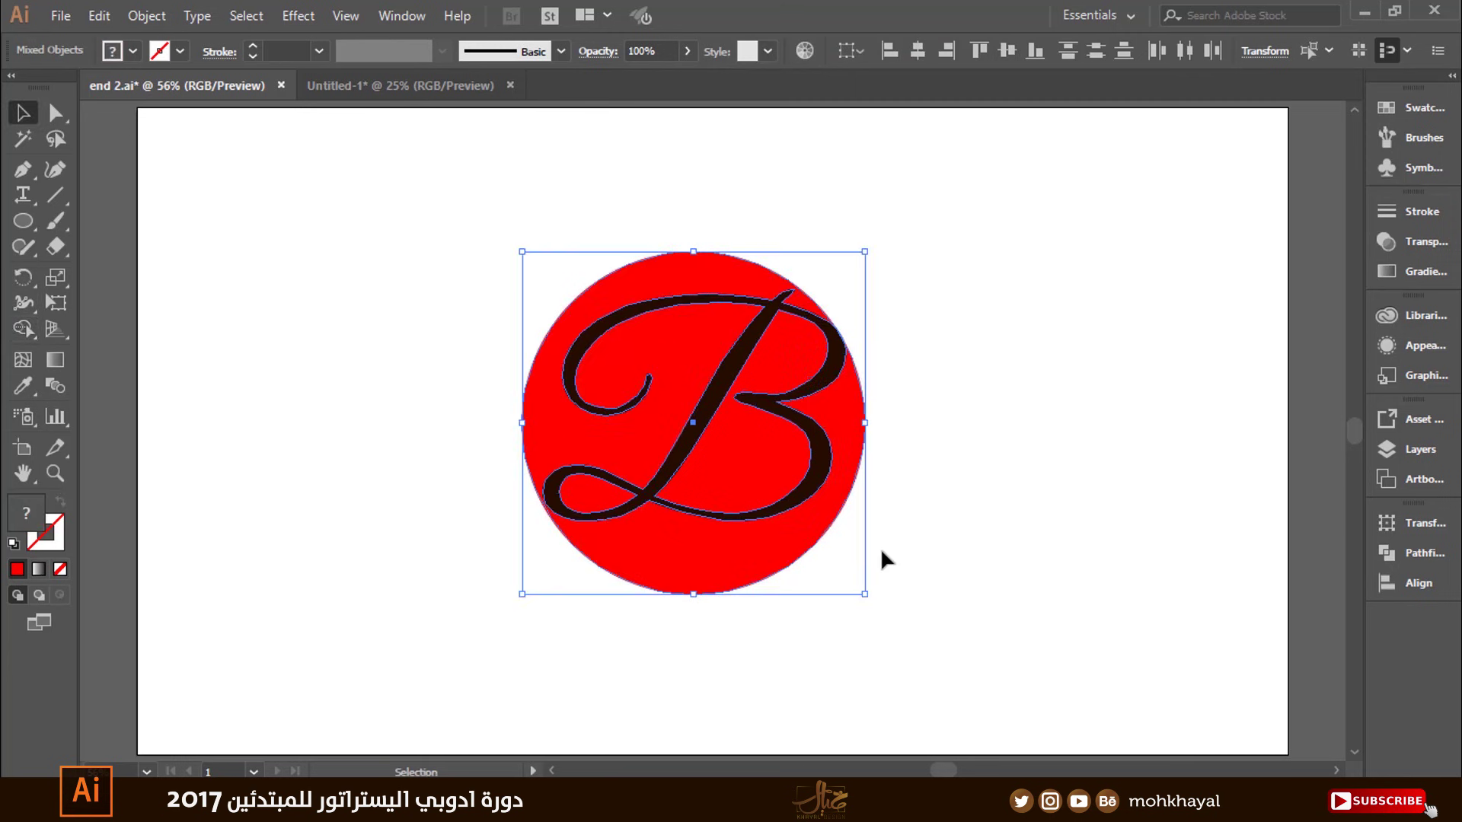
click(881, 547)
click(843, 360)
drag(847, 289, 852, 283)
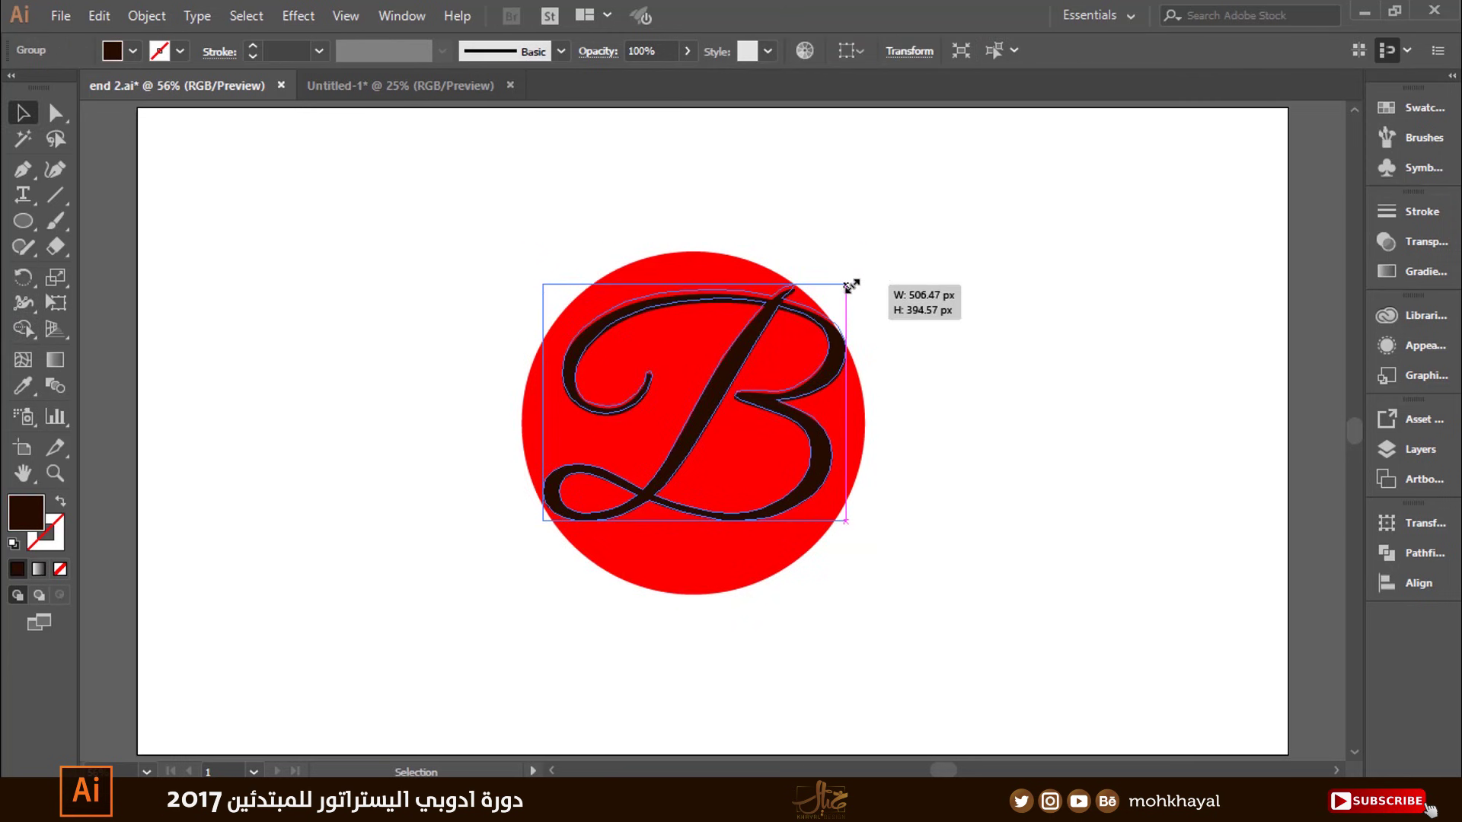
click(900, 320)
Select the circle and B with Shape Builder, then exit and zoom in on the B
drag(964, 239, 484, 572)
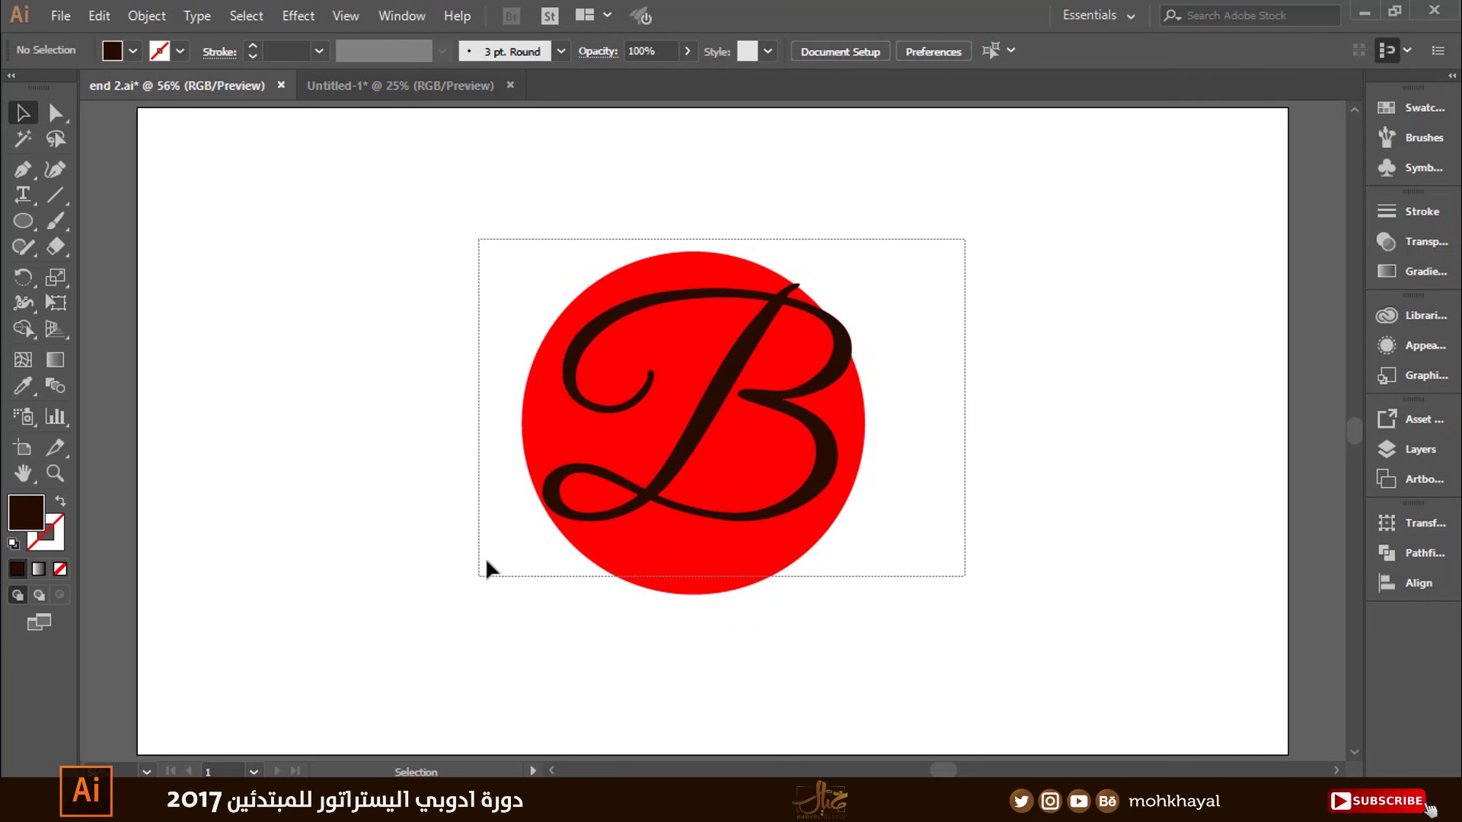
click(23, 329)
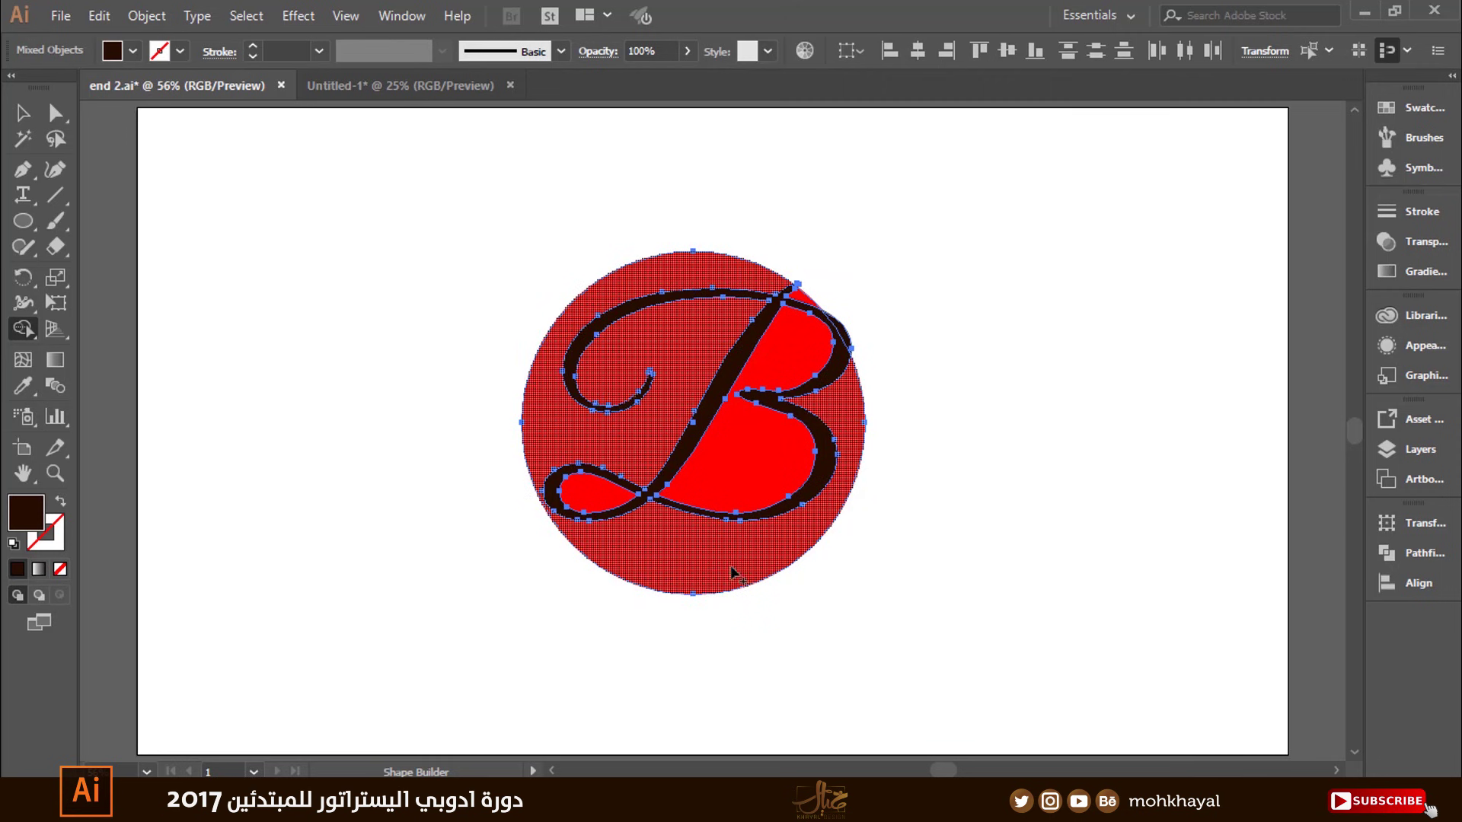
key(v)
click(948, 453)
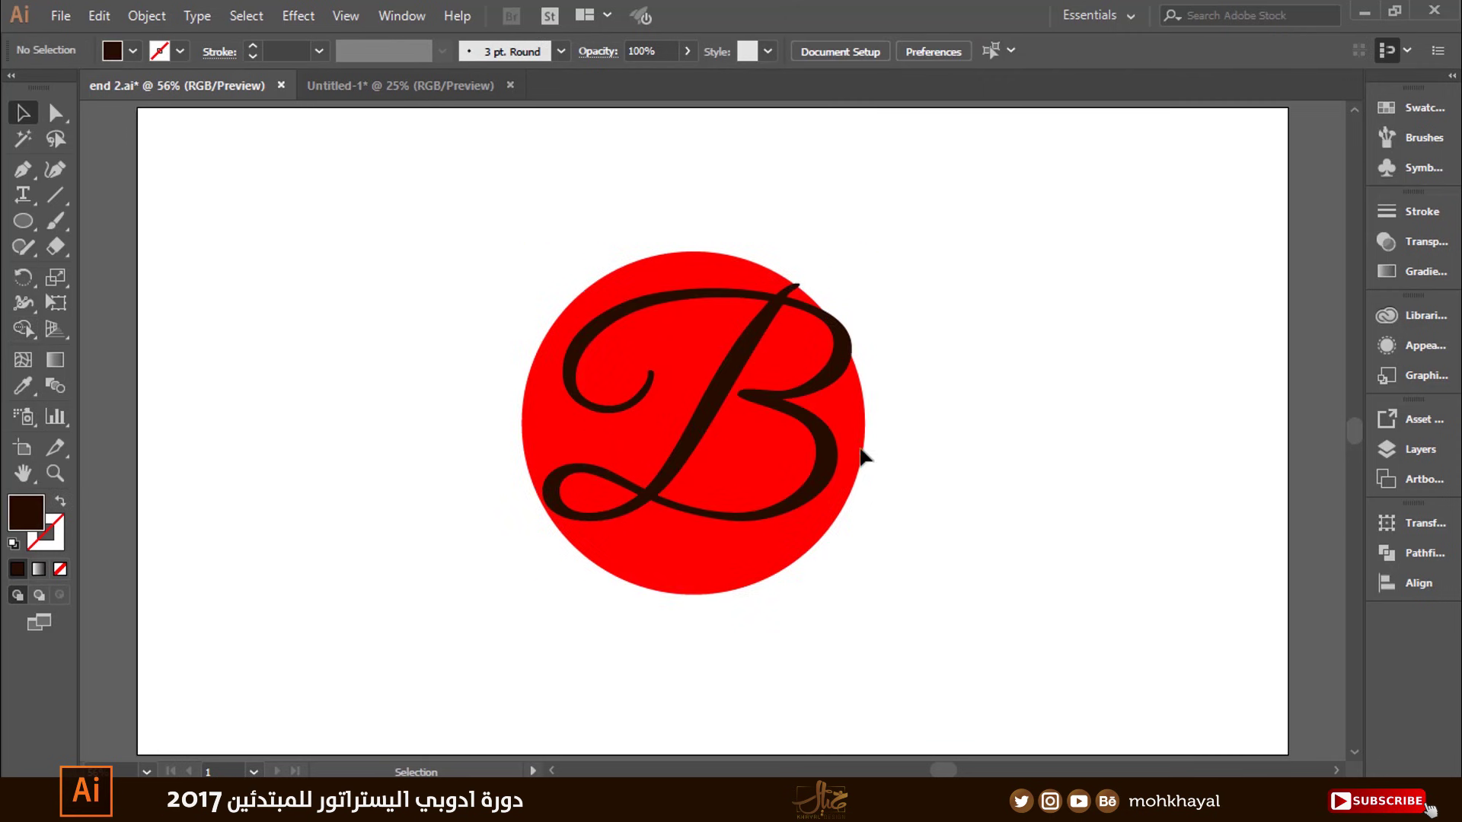
key(z)
drag(727, 430, 792, 430)
key(v)
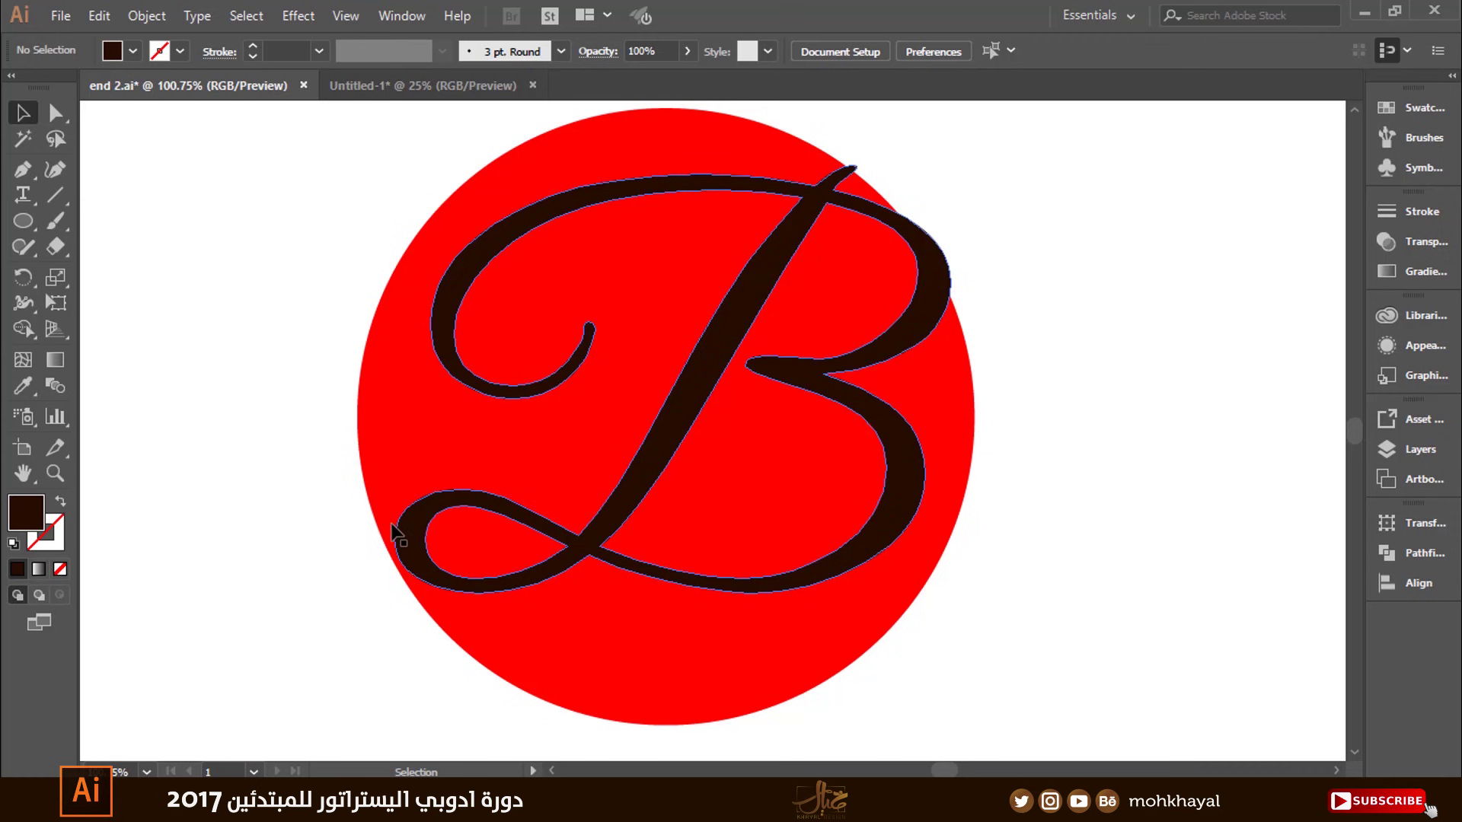
Stretch the B's lower-left loop out to the circle's left edge, then reselect both objects
click(407, 575)
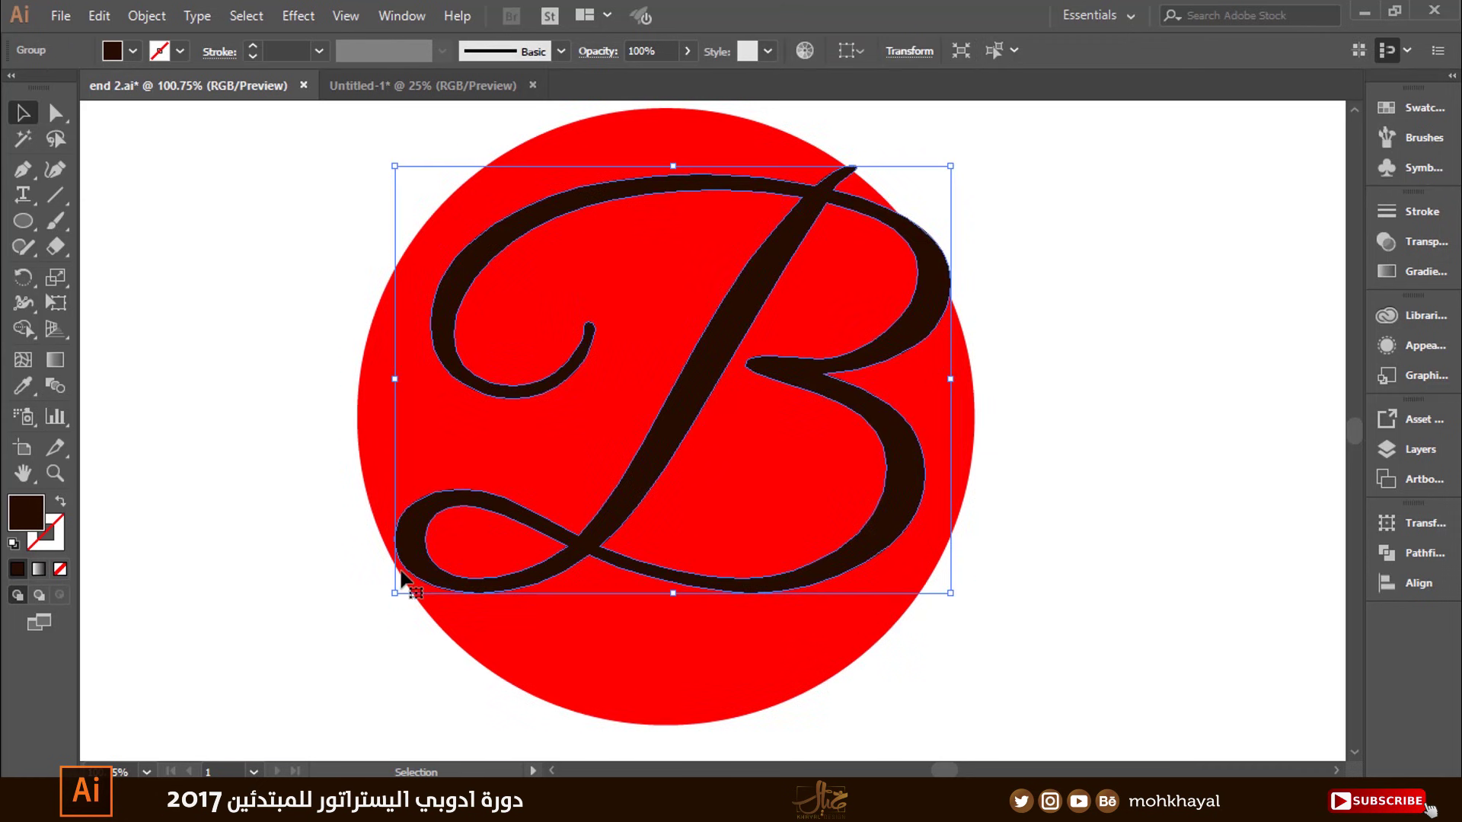
key(z)
drag(283, 424, 792, 688)
key(v)
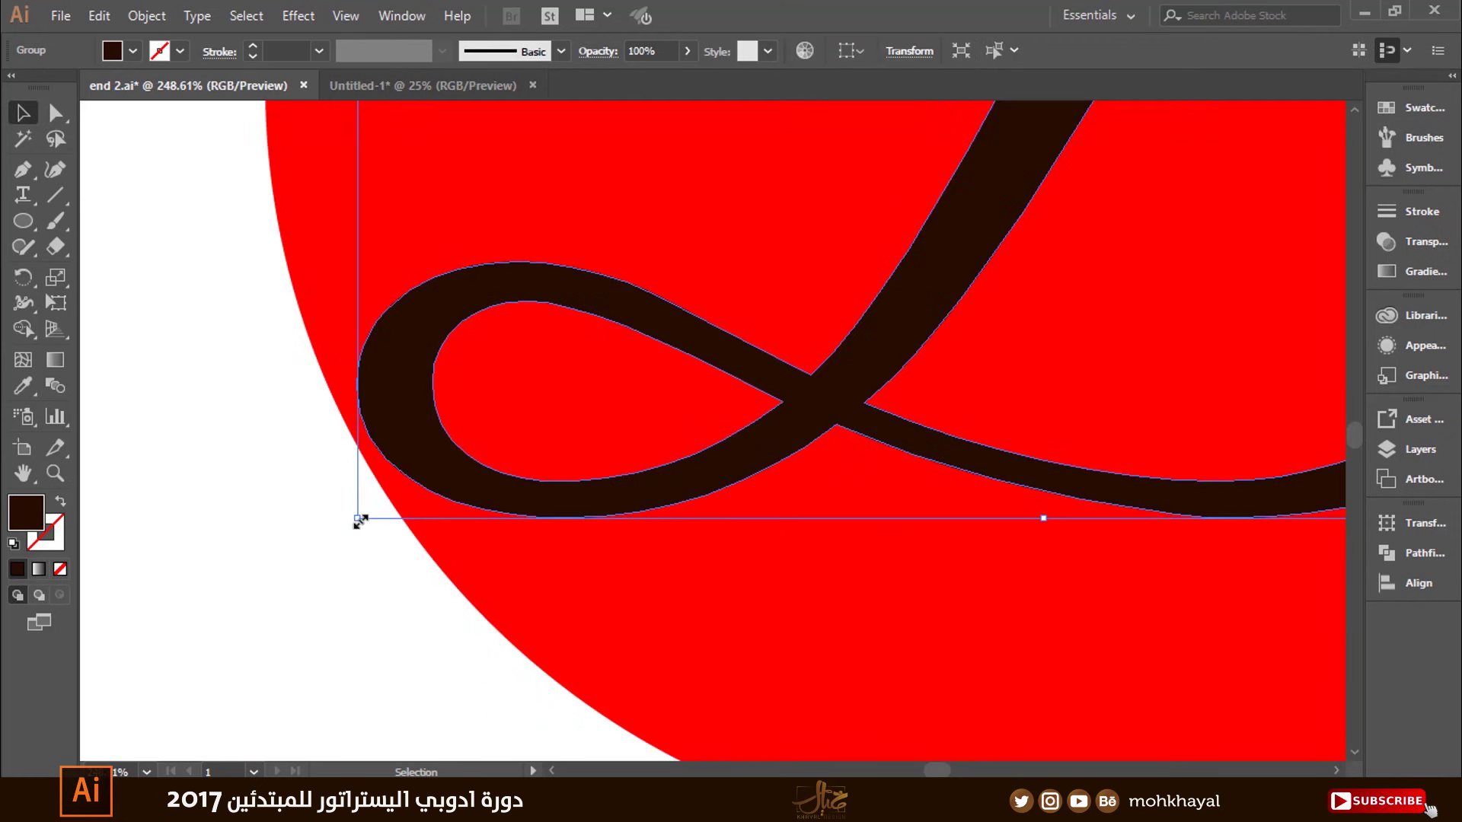
drag(359, 522, 339, 527)
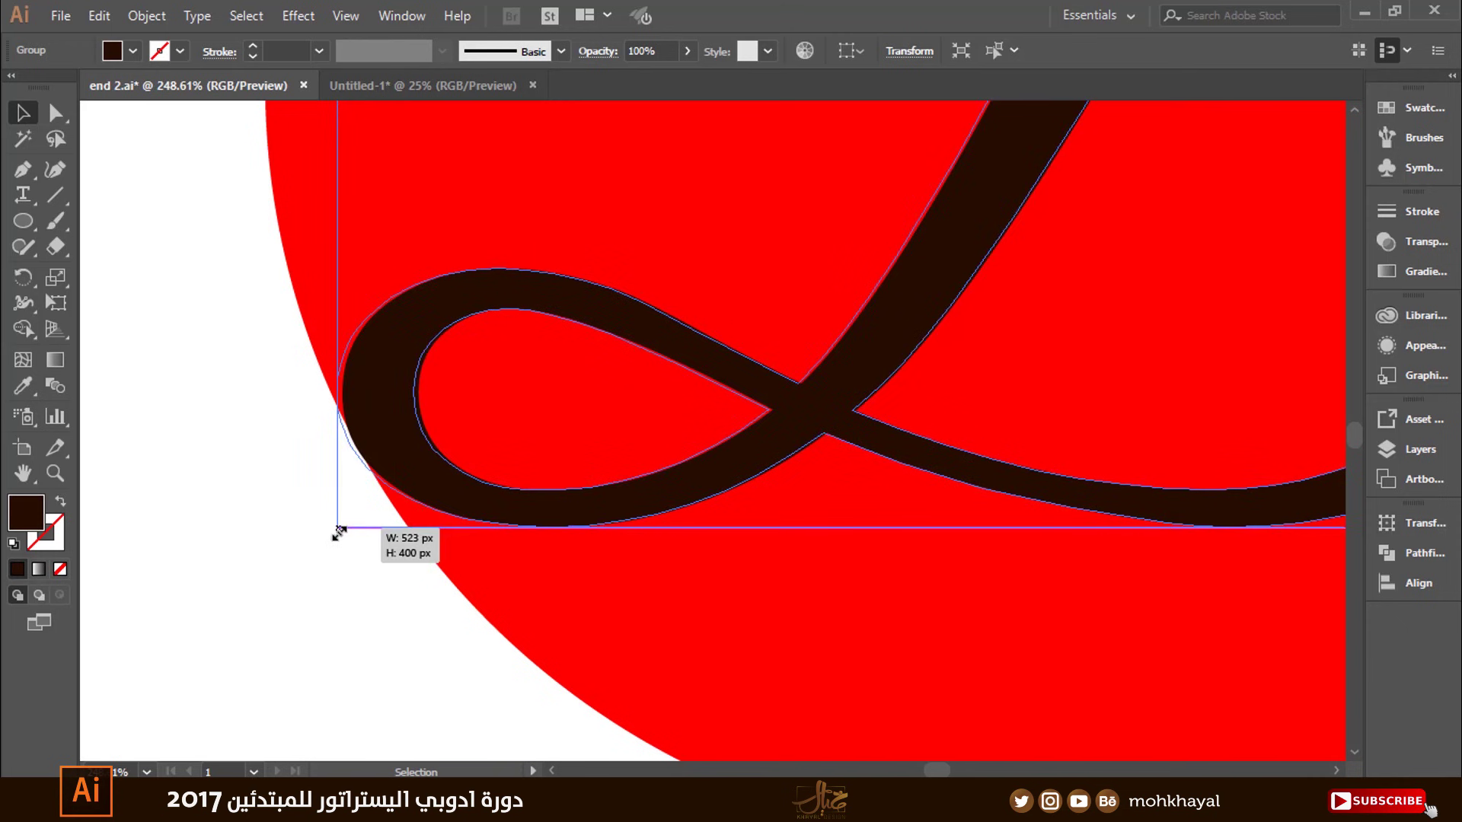
click(272, 566)
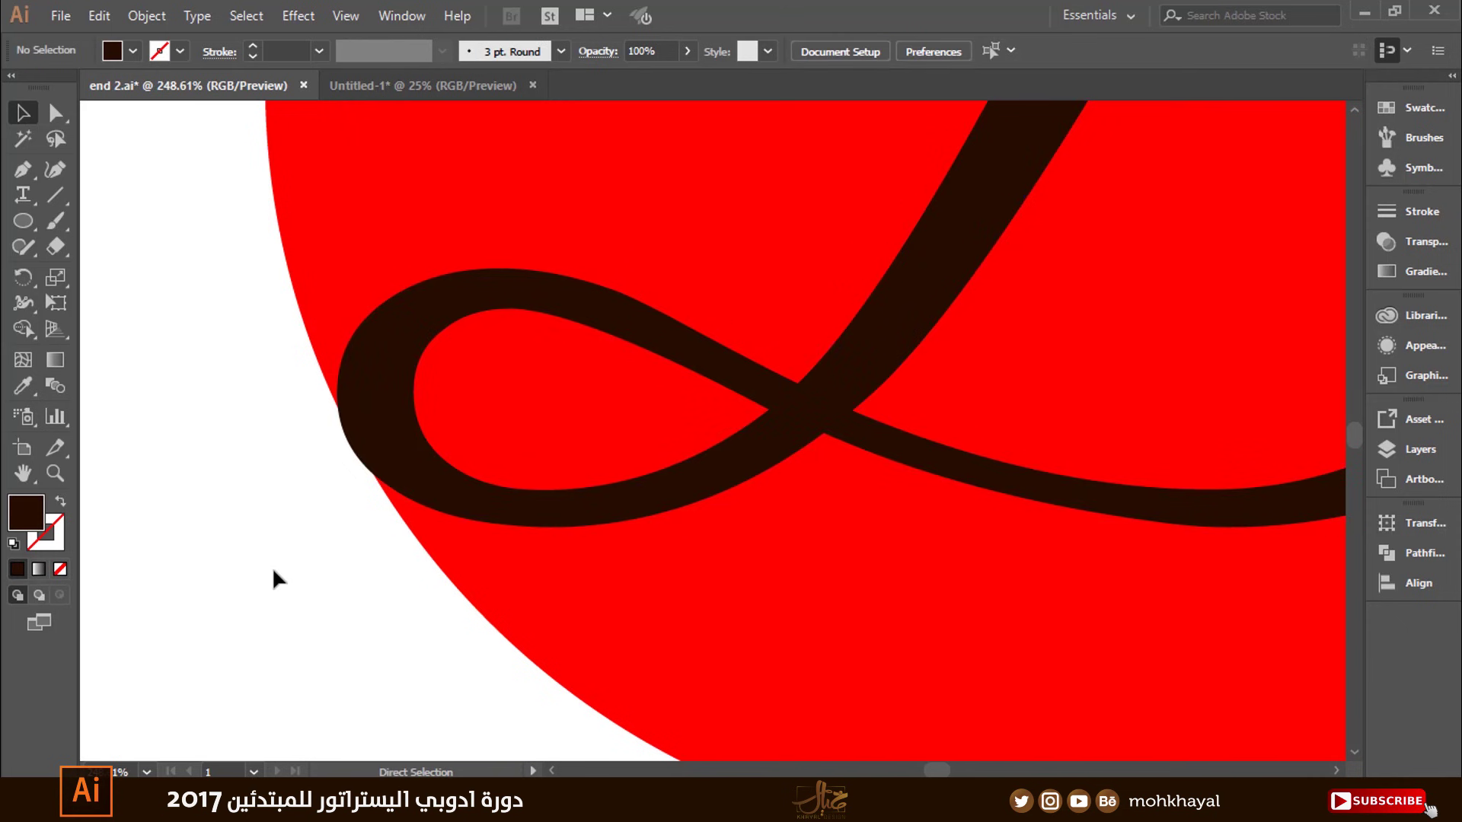
key(ctrl+minus)
key(ctrl+minus)
key(ctrl+minus)
key(ctrl+minus)
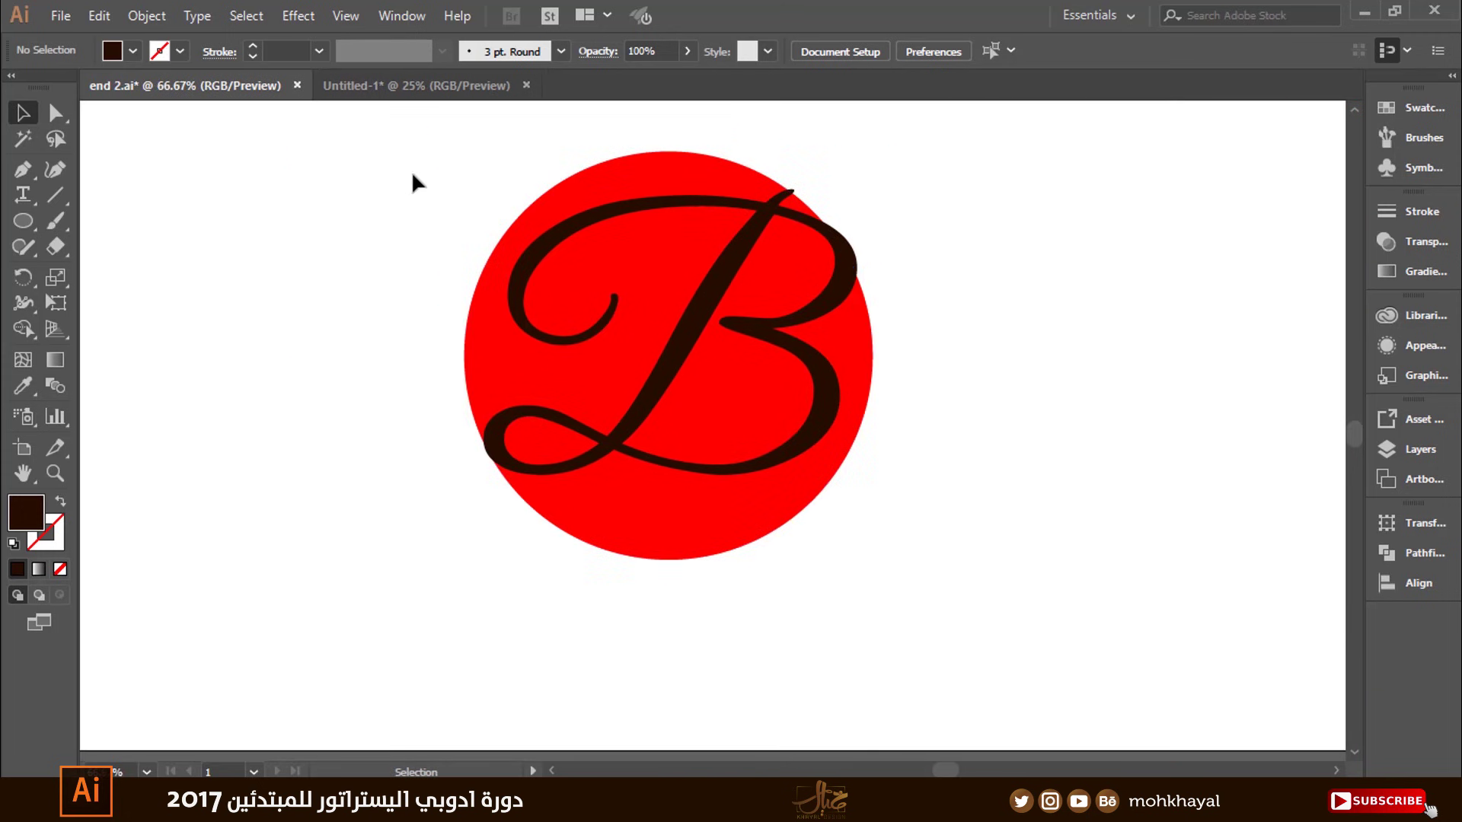
drag(375, 159, 1126, 640)
Trial-fill circle regions with Shape Builder: purple, orange, teal and blue
click(22, 329)
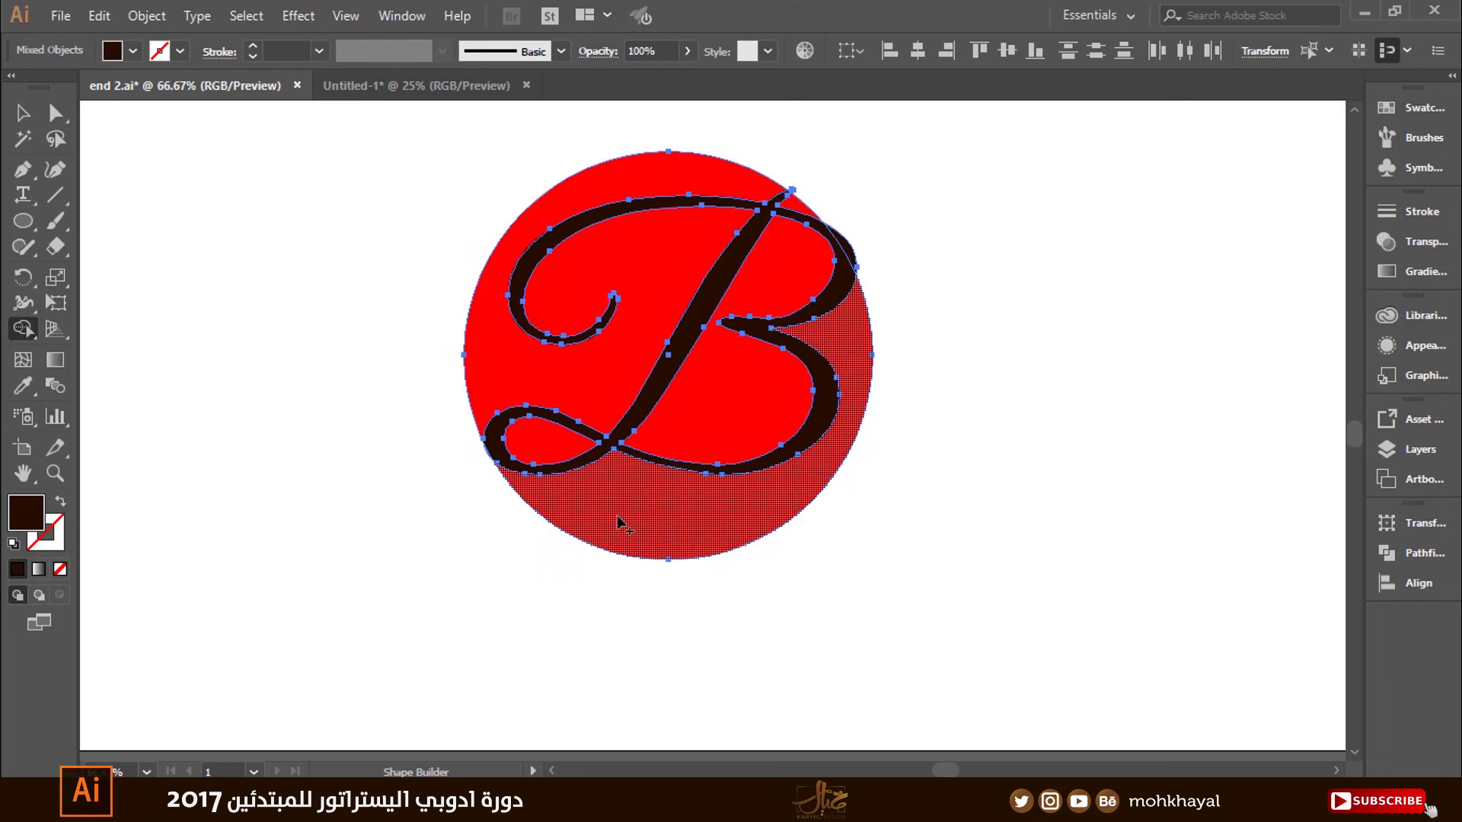
click(1408, 111)
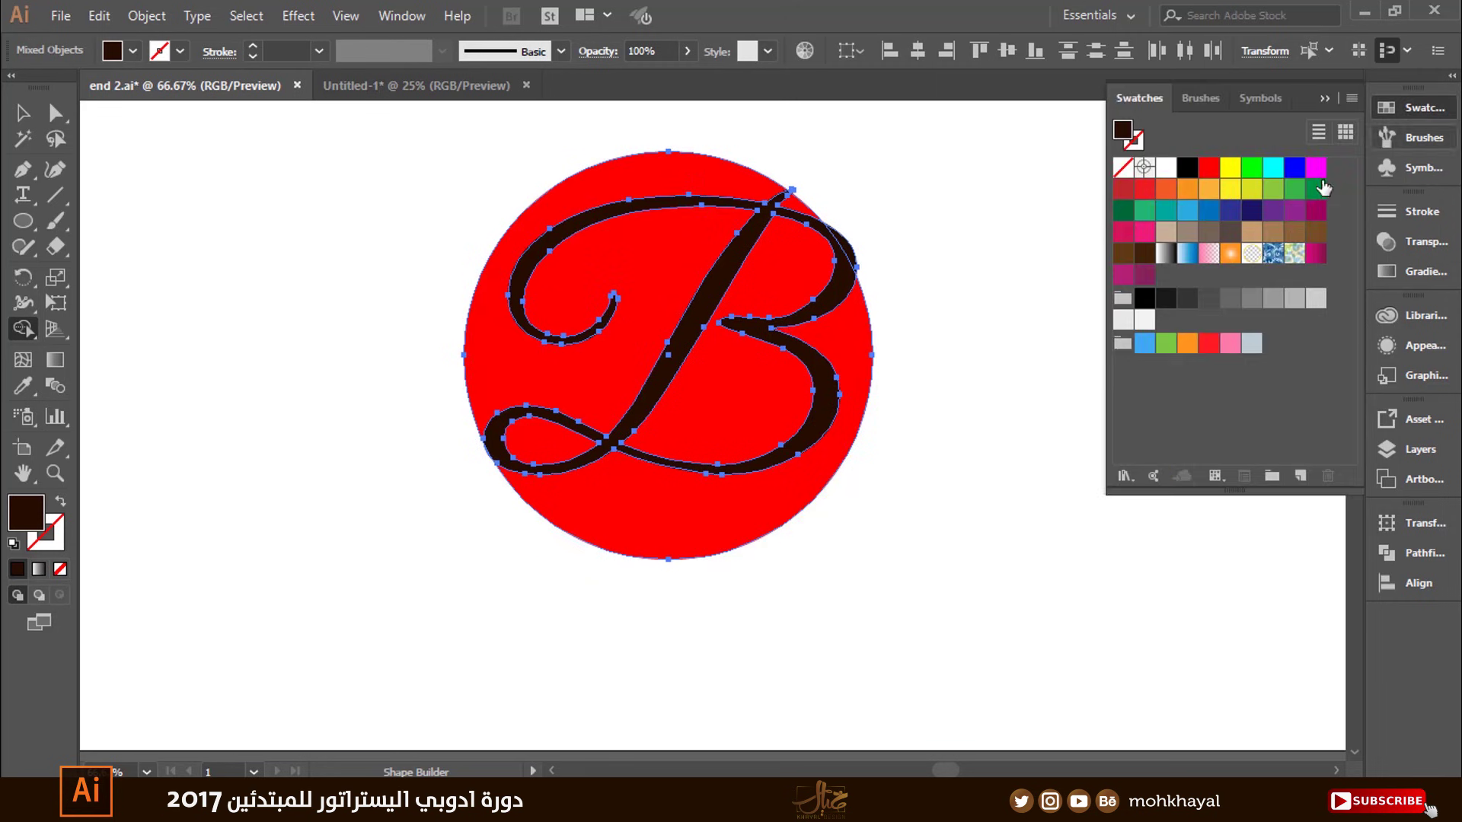
click(1279, 221)
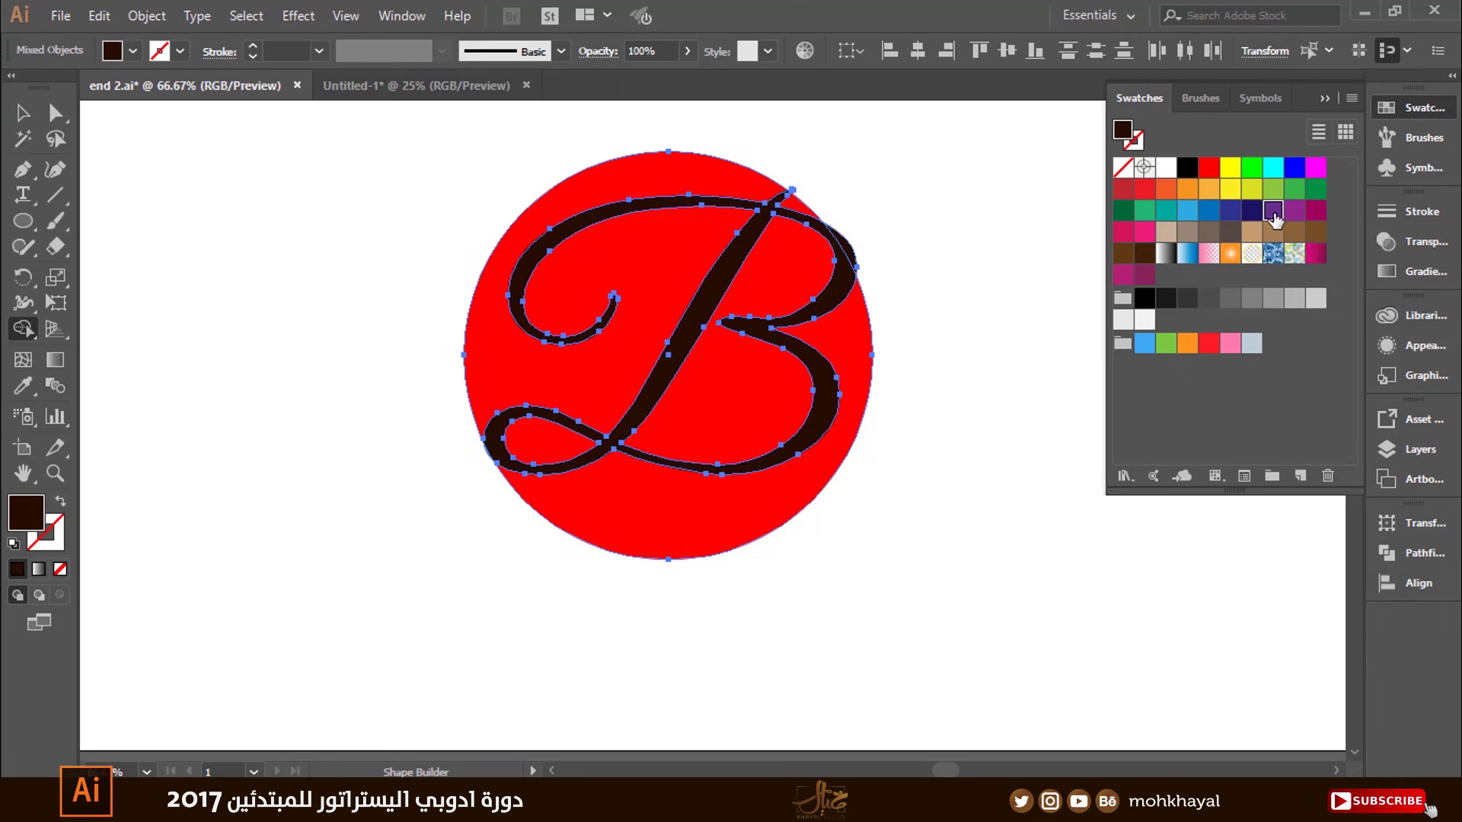
click(686, 518)
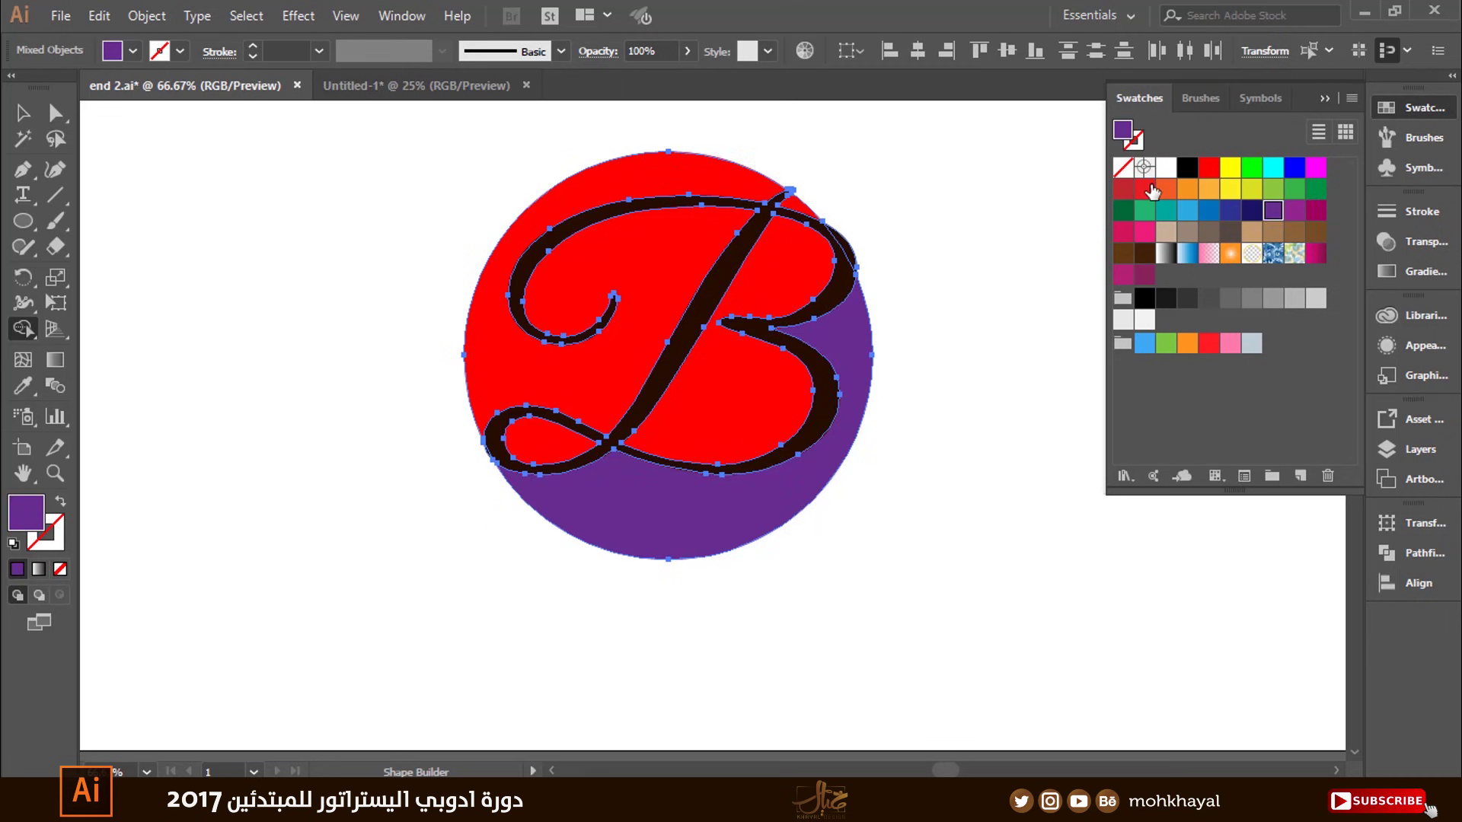
click(1187, 189)
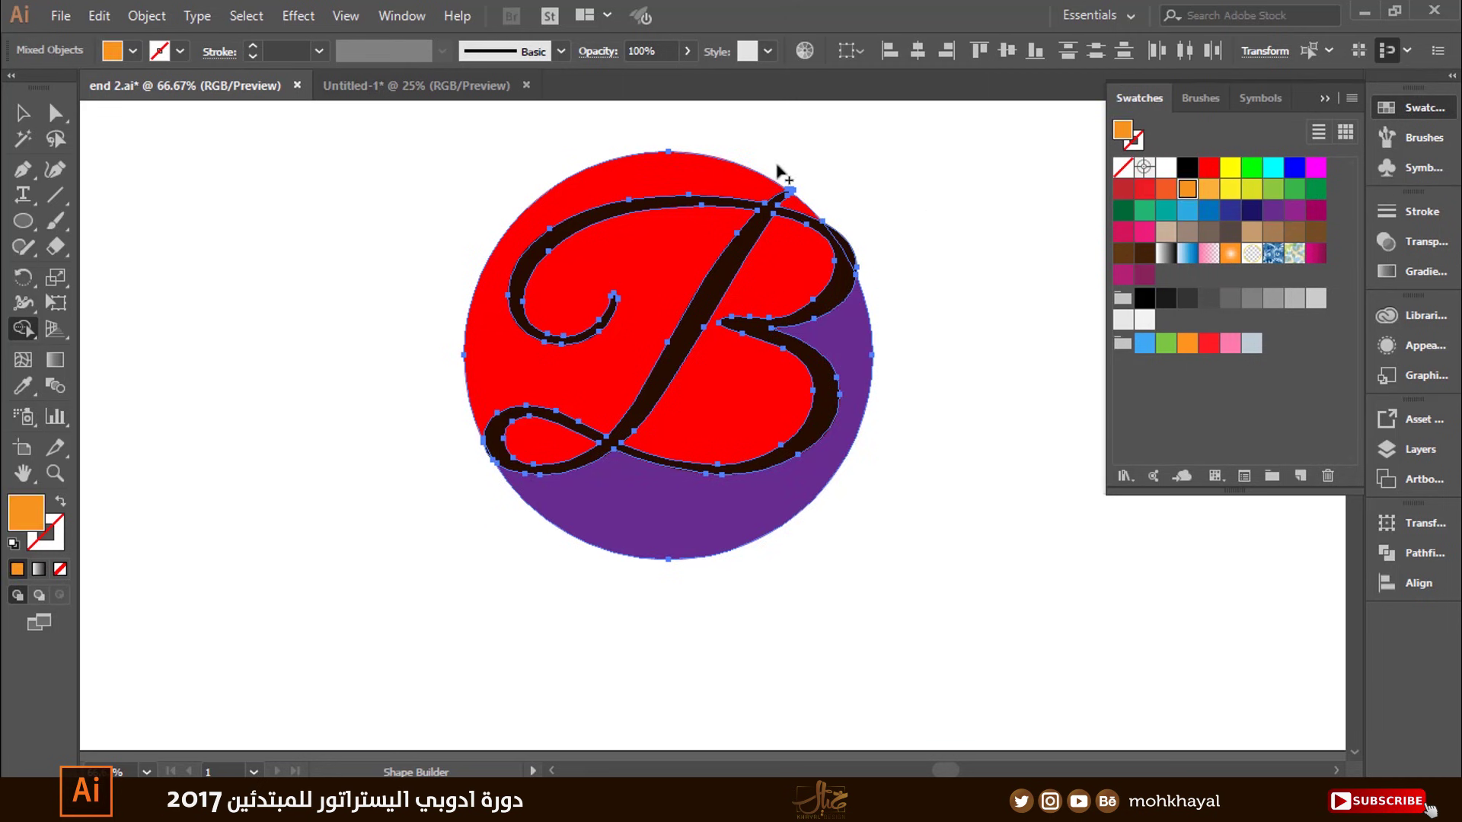
click(669, 173)
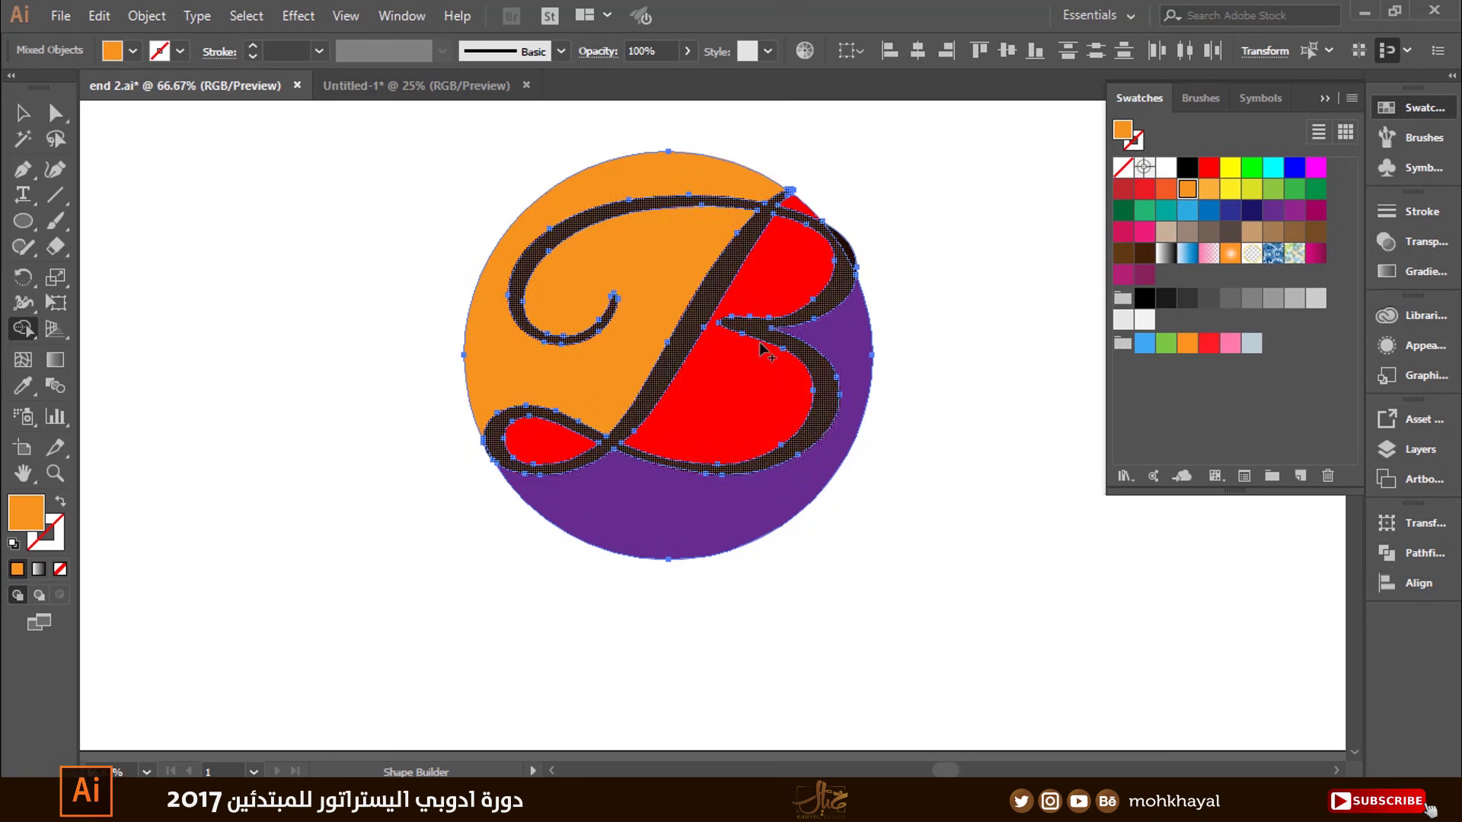
click(1166, 210)
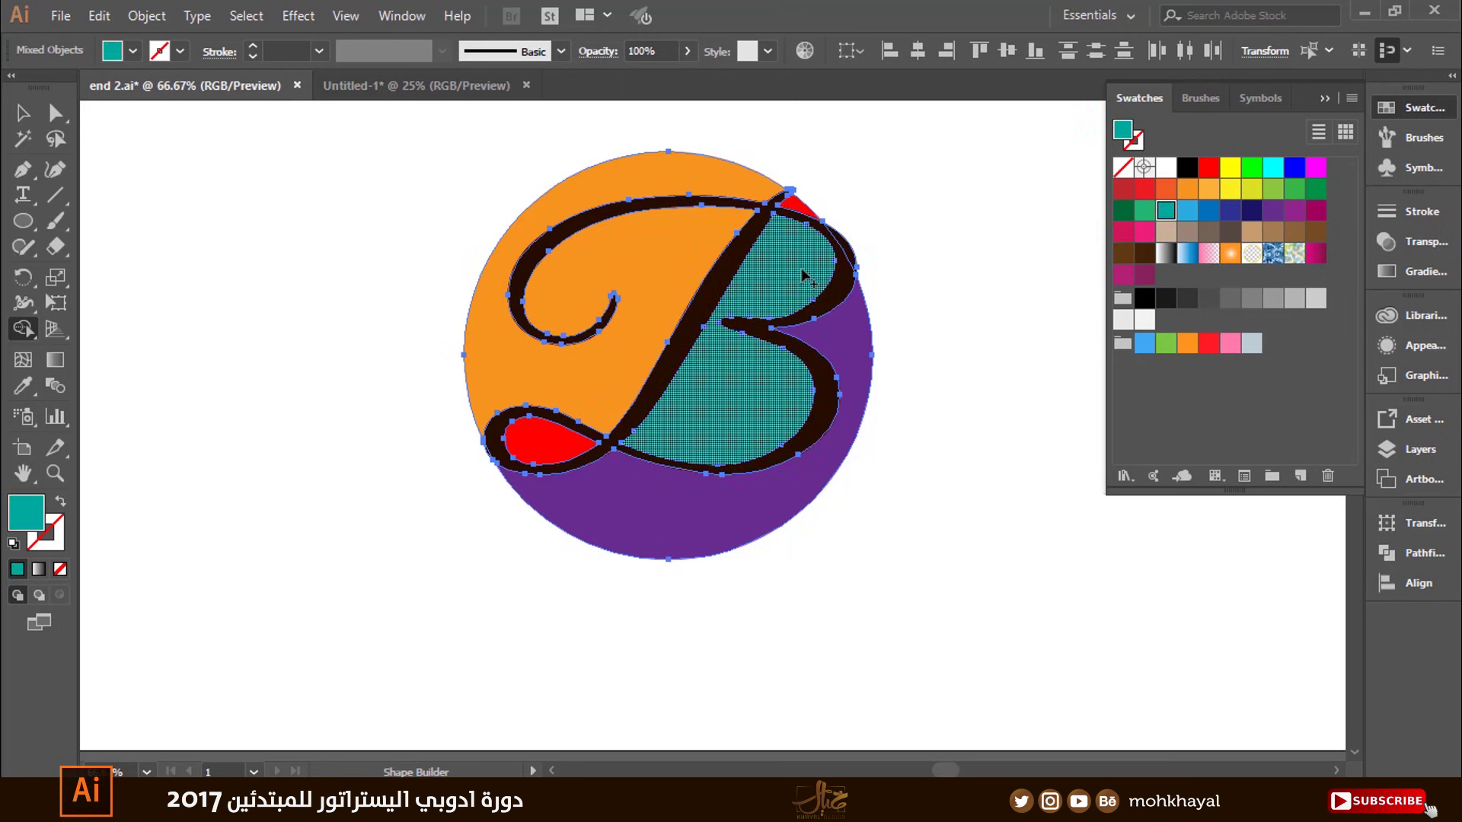
click(1209, 210)
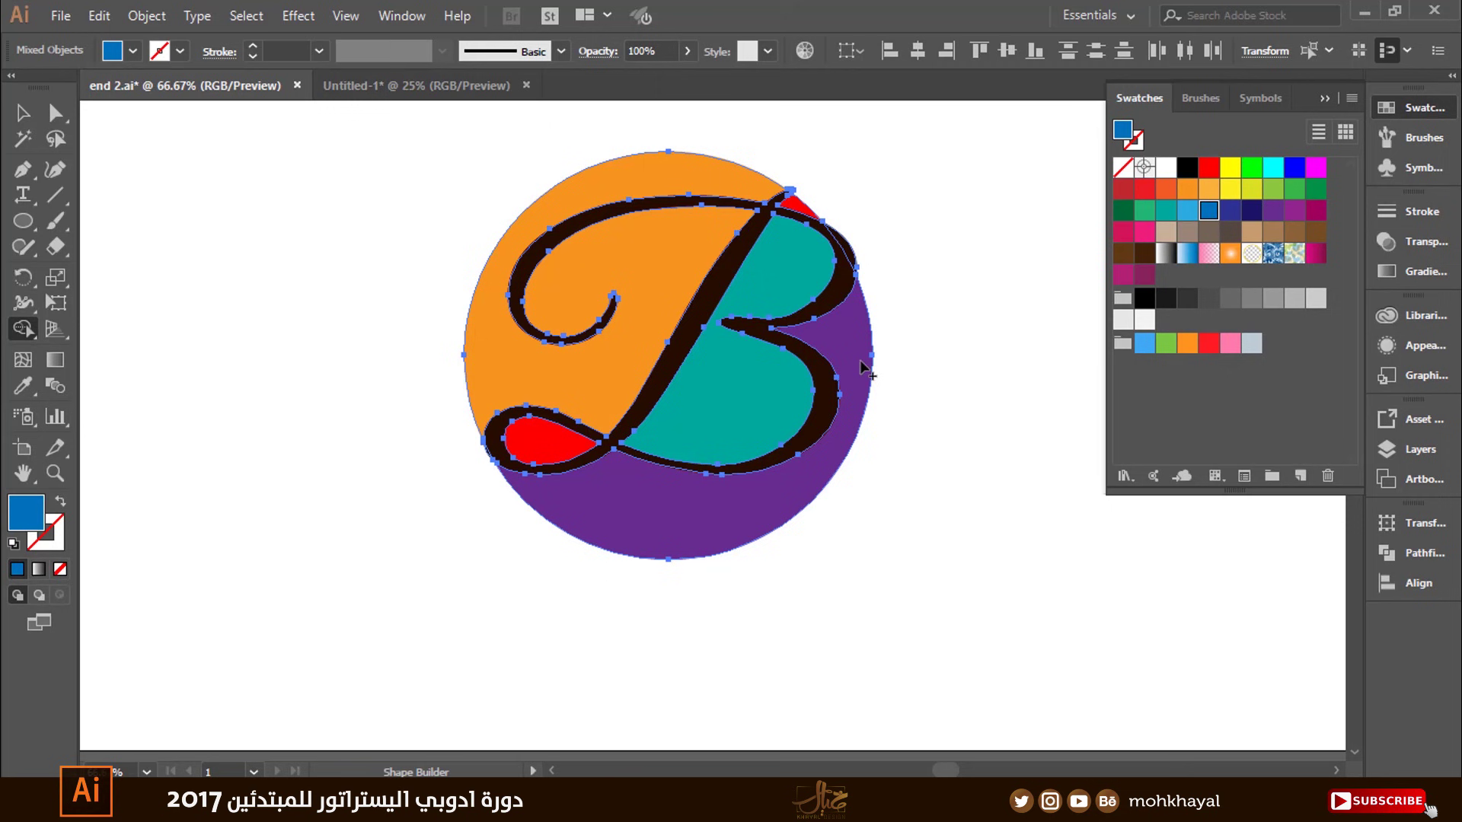
click(560, 449)
Select the B, zoom and pan across the artwork, and collapse the swatches
key(v)
click(1048, 284)
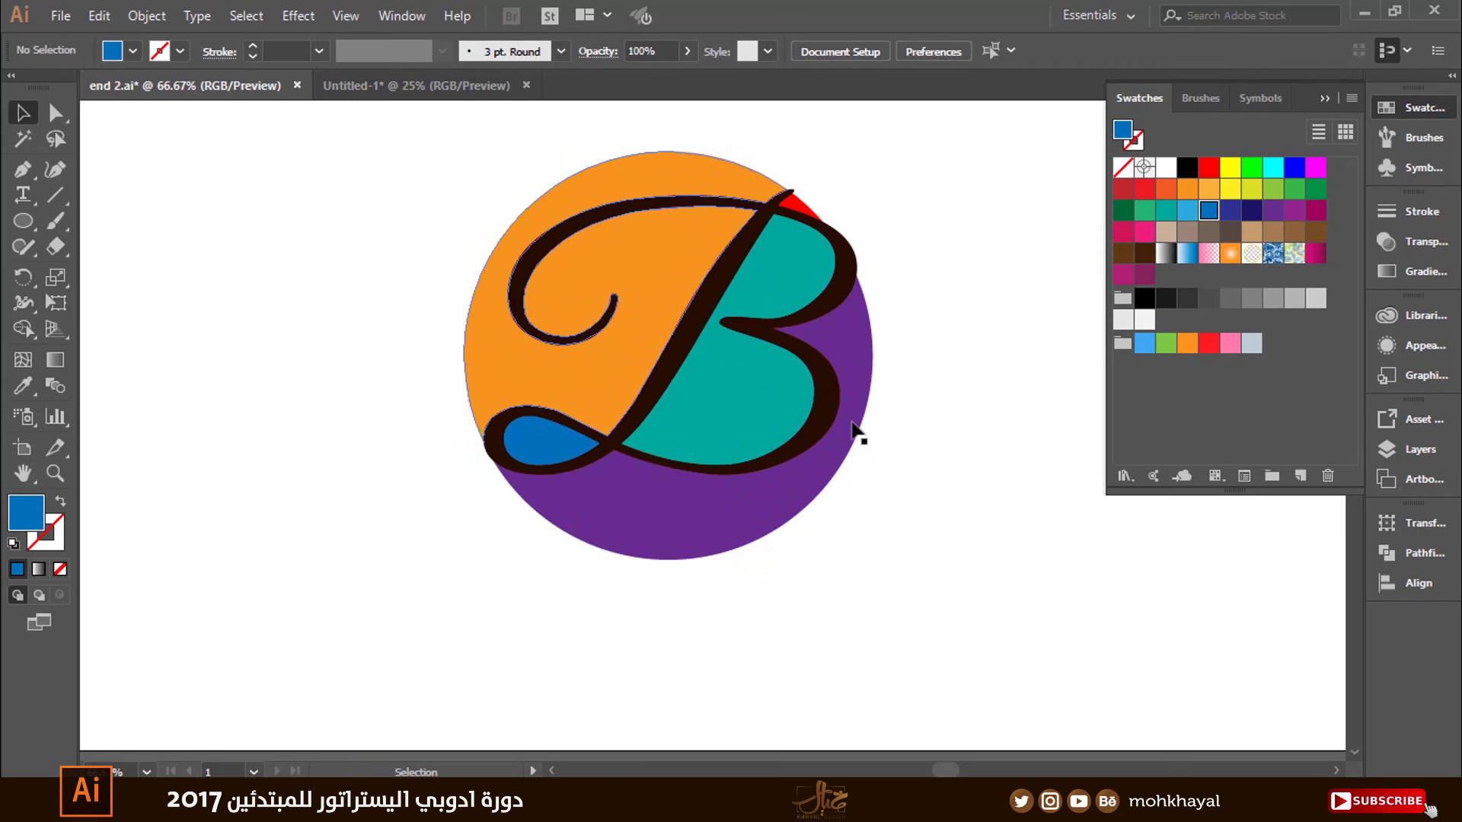
click(807, 210)
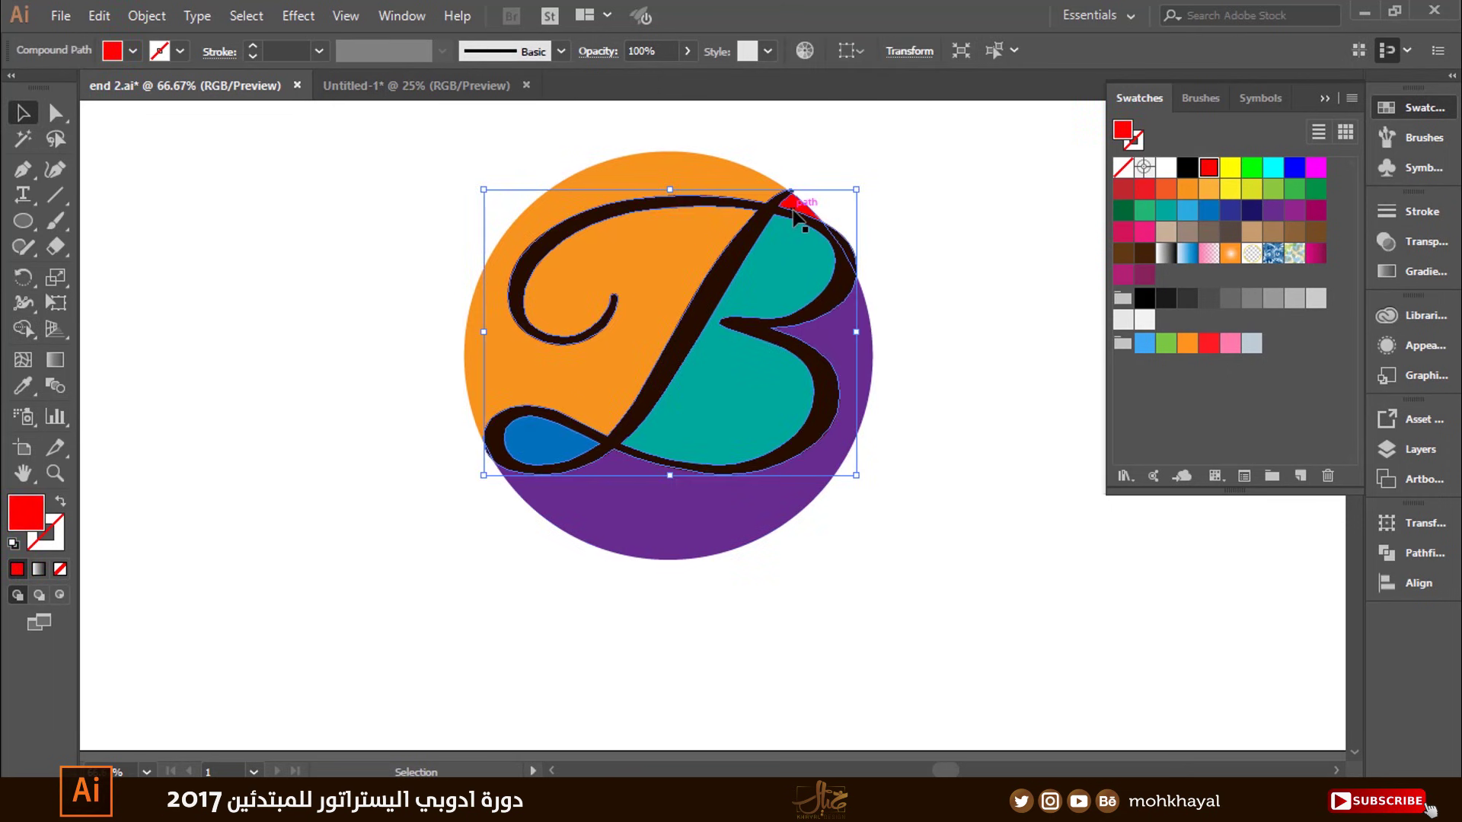
drag(373, 157, 1233, 591)
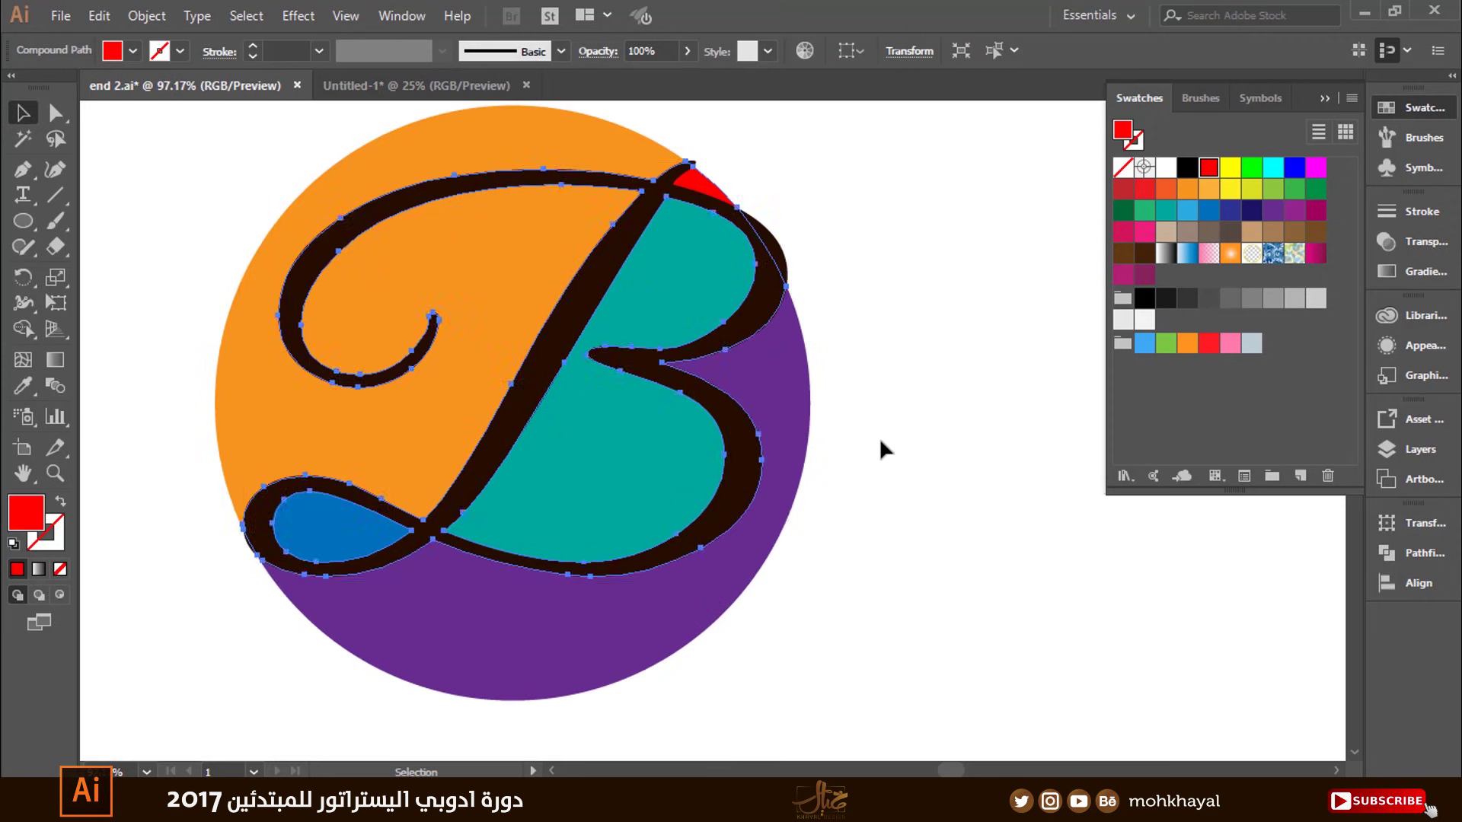
drag(933, 385, 939, 445)
click(939, 446)
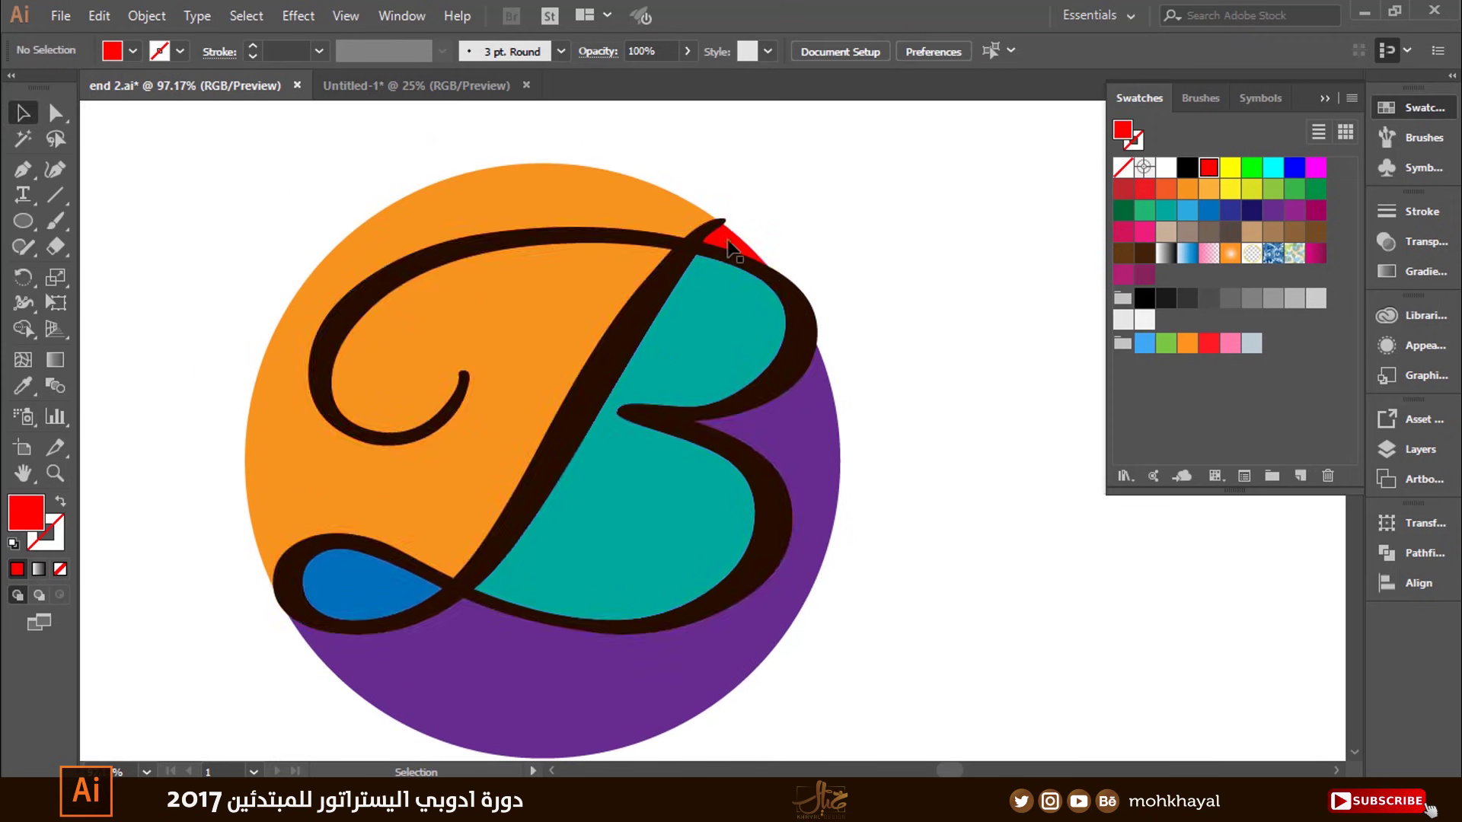
click(1330, 97)
Merge the small red sliver near the B's top using Shape Builder
drag(318, 156, 853, 753)
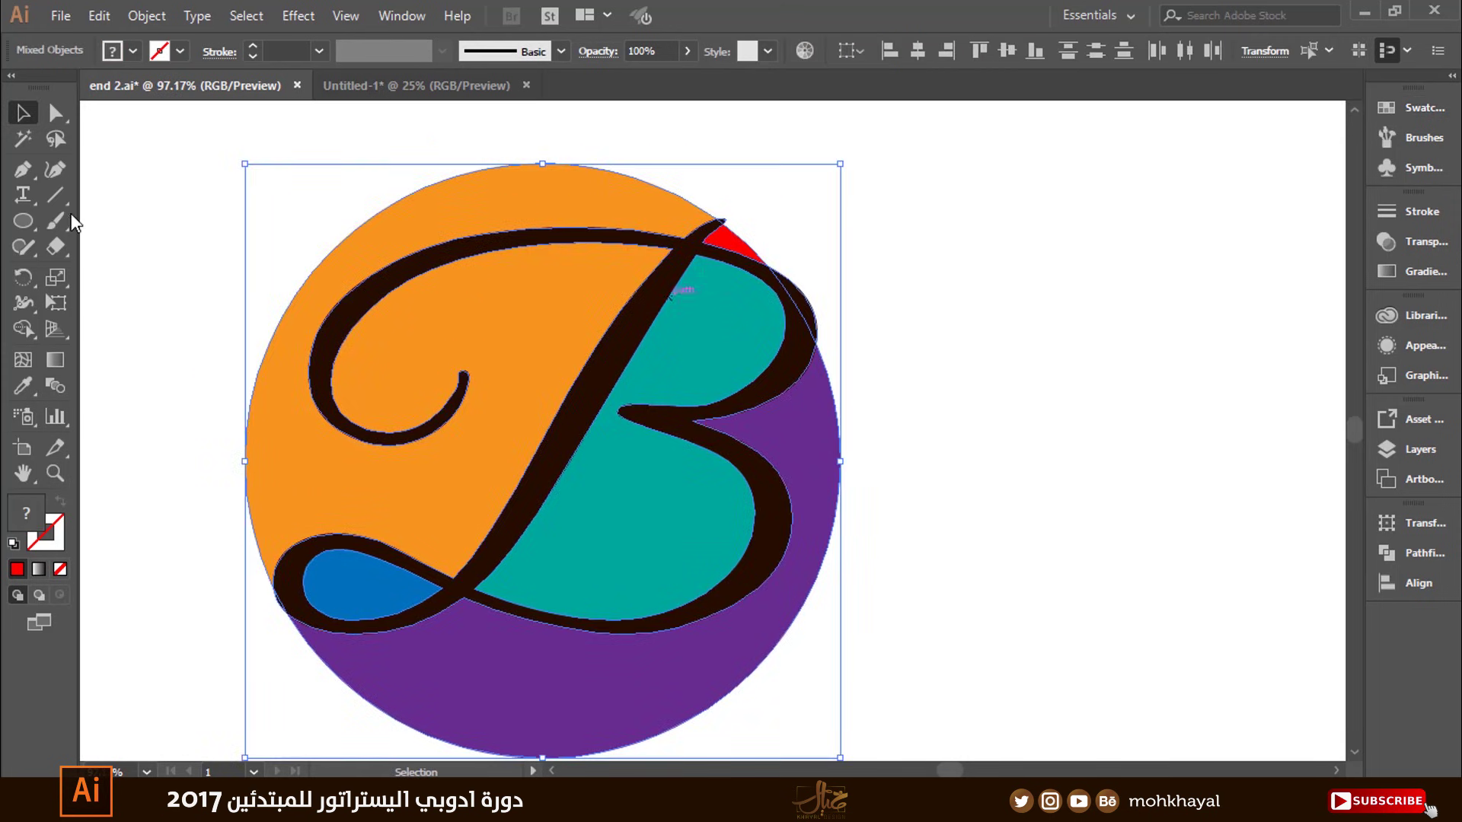
click(23, 328)
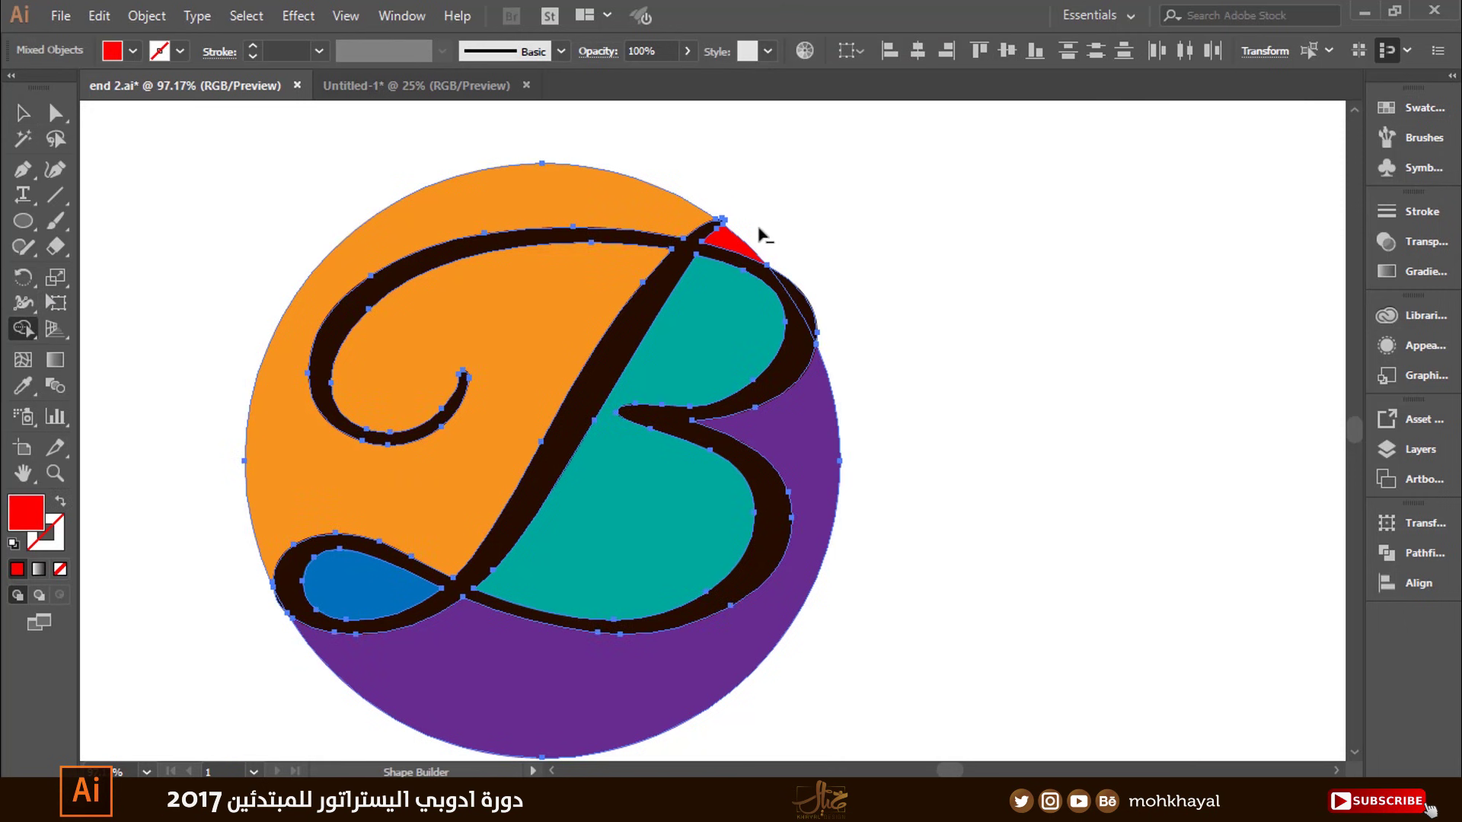
drag(773, 215, 742, 246)
key(v)
click(1270, 232)
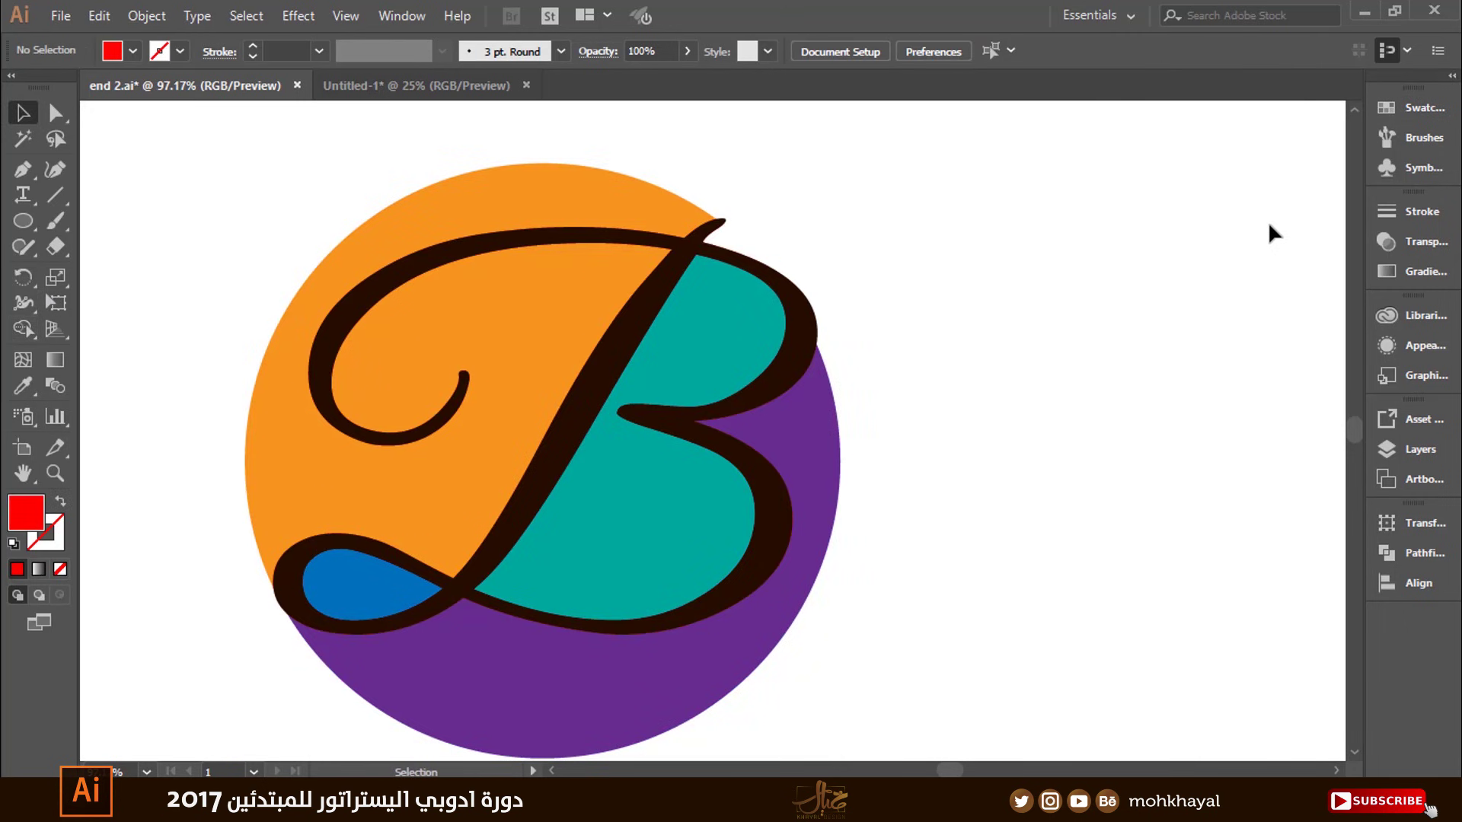
Zoom out and undo the region recolouring back to the plain red circle
key(ctrl)
key(ctrl+minus)
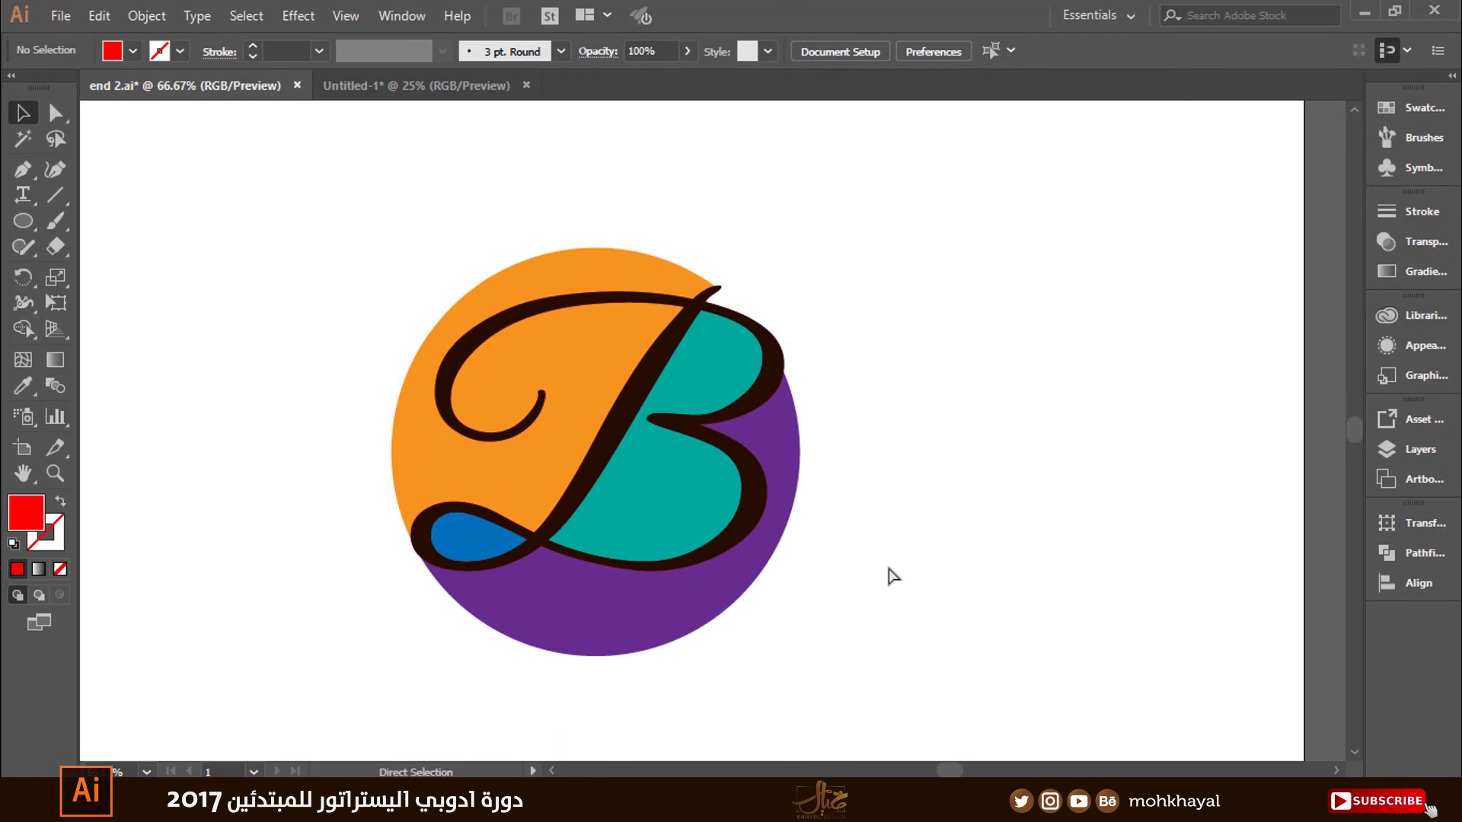
key(ctrl+z)
key(ctrl+z)
key(ctrl+z)
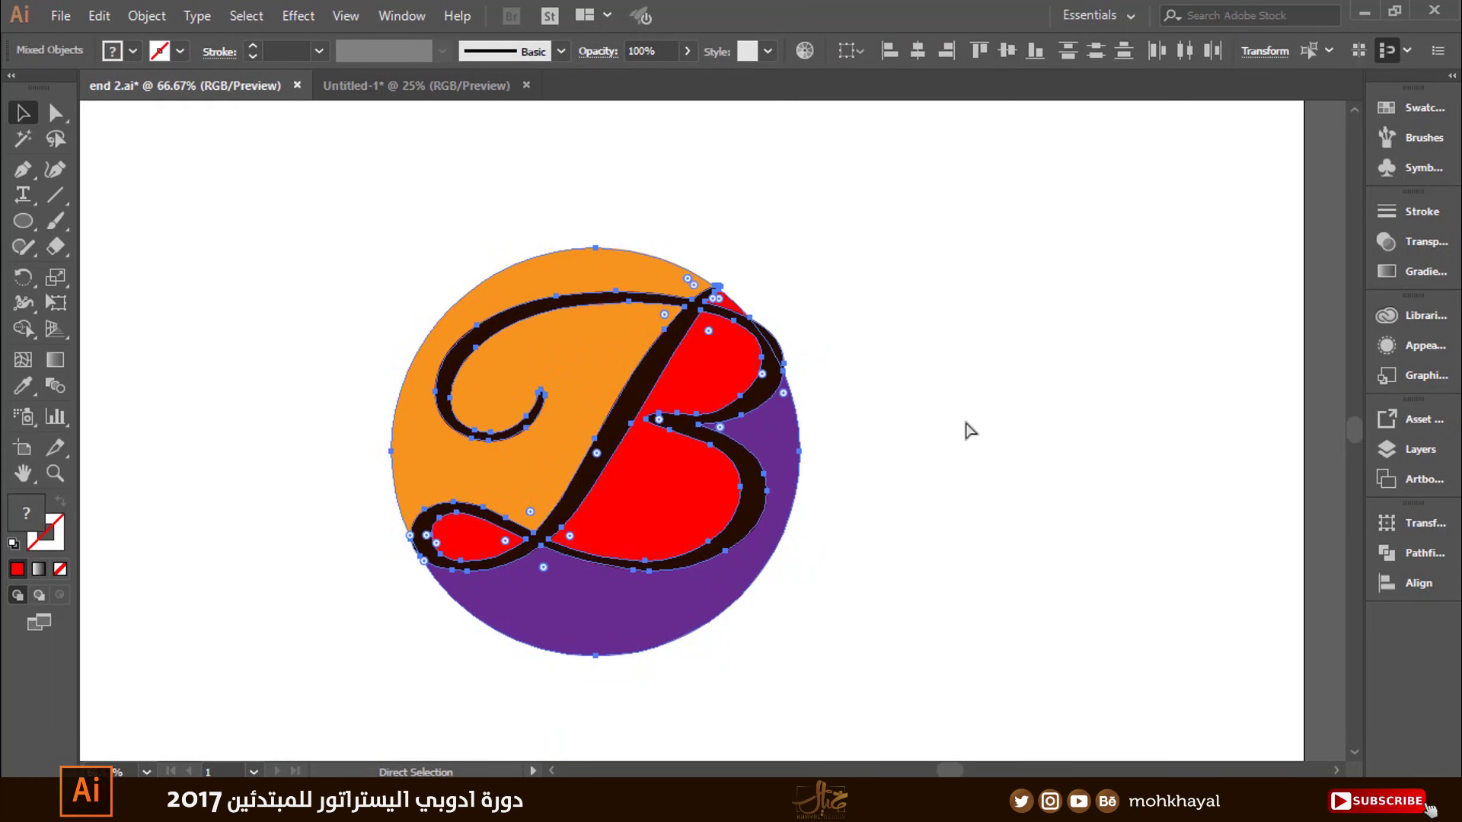
key(ctrl+z)
key(ctrl+z)
click(949, 455)
drag(949, 454, 1017, 386)
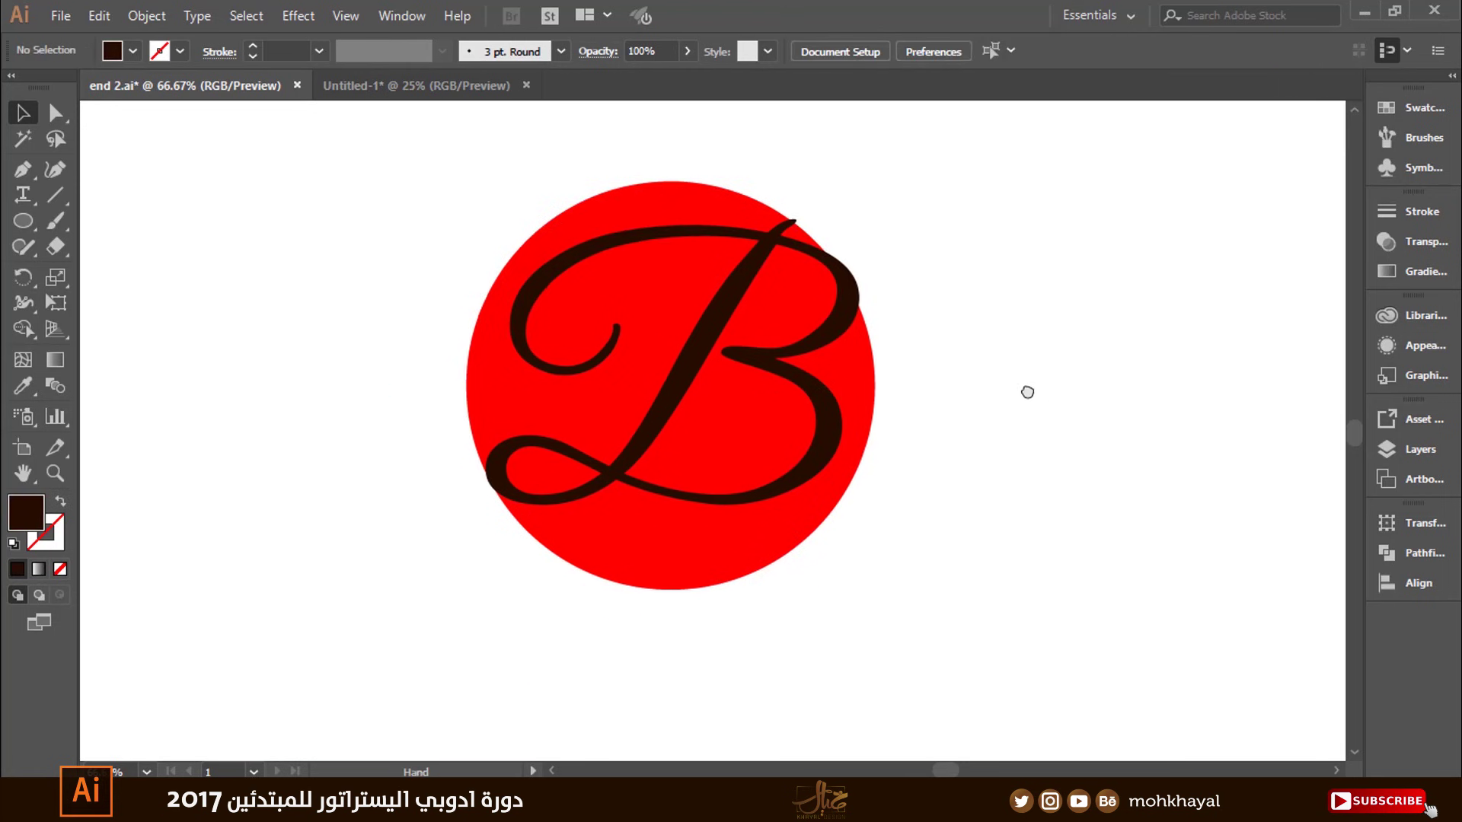
key(ctrl+z)
drag(1035, 418, 1011, 428)
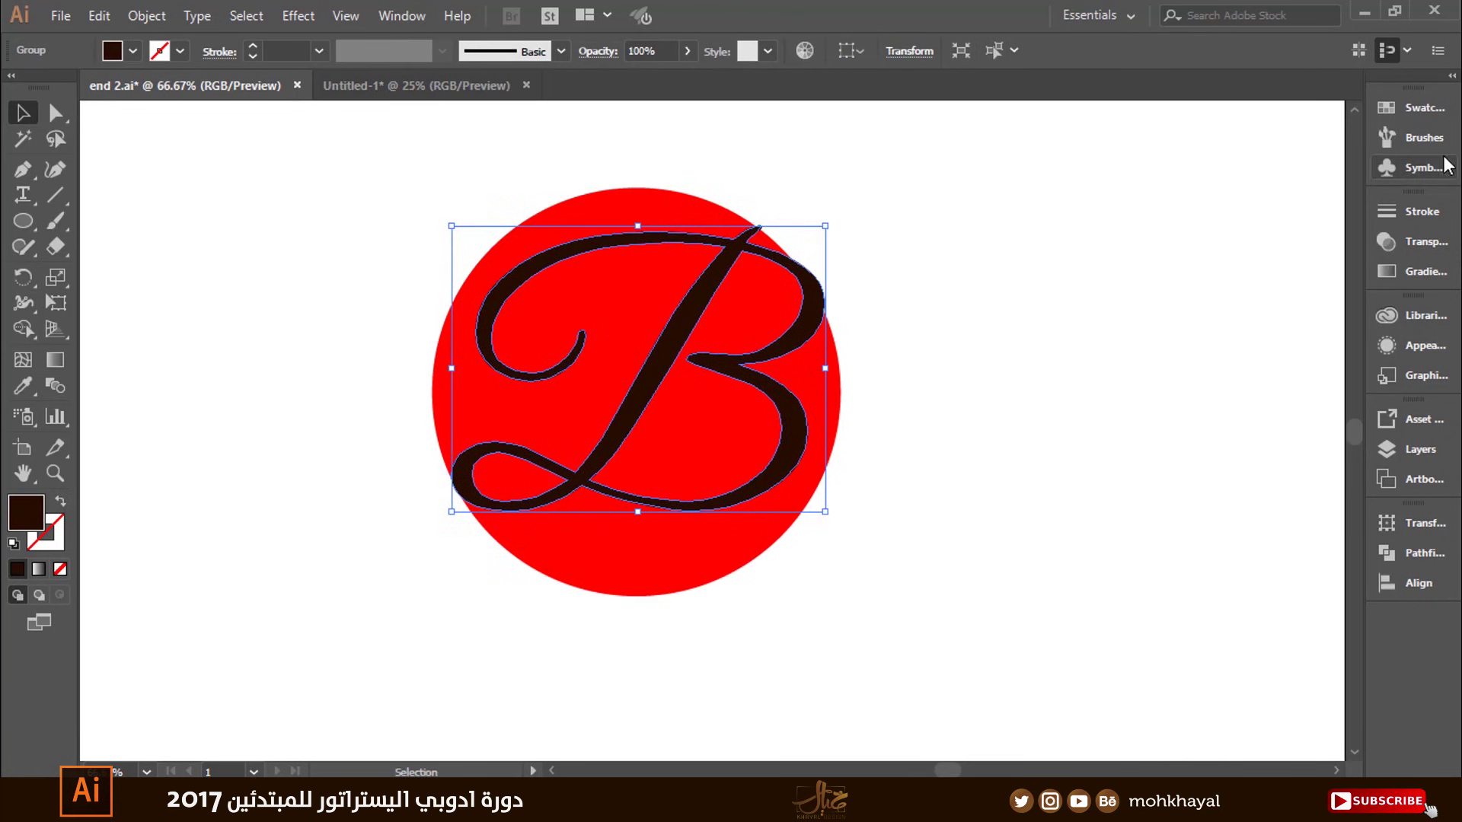
click(1415, 107)
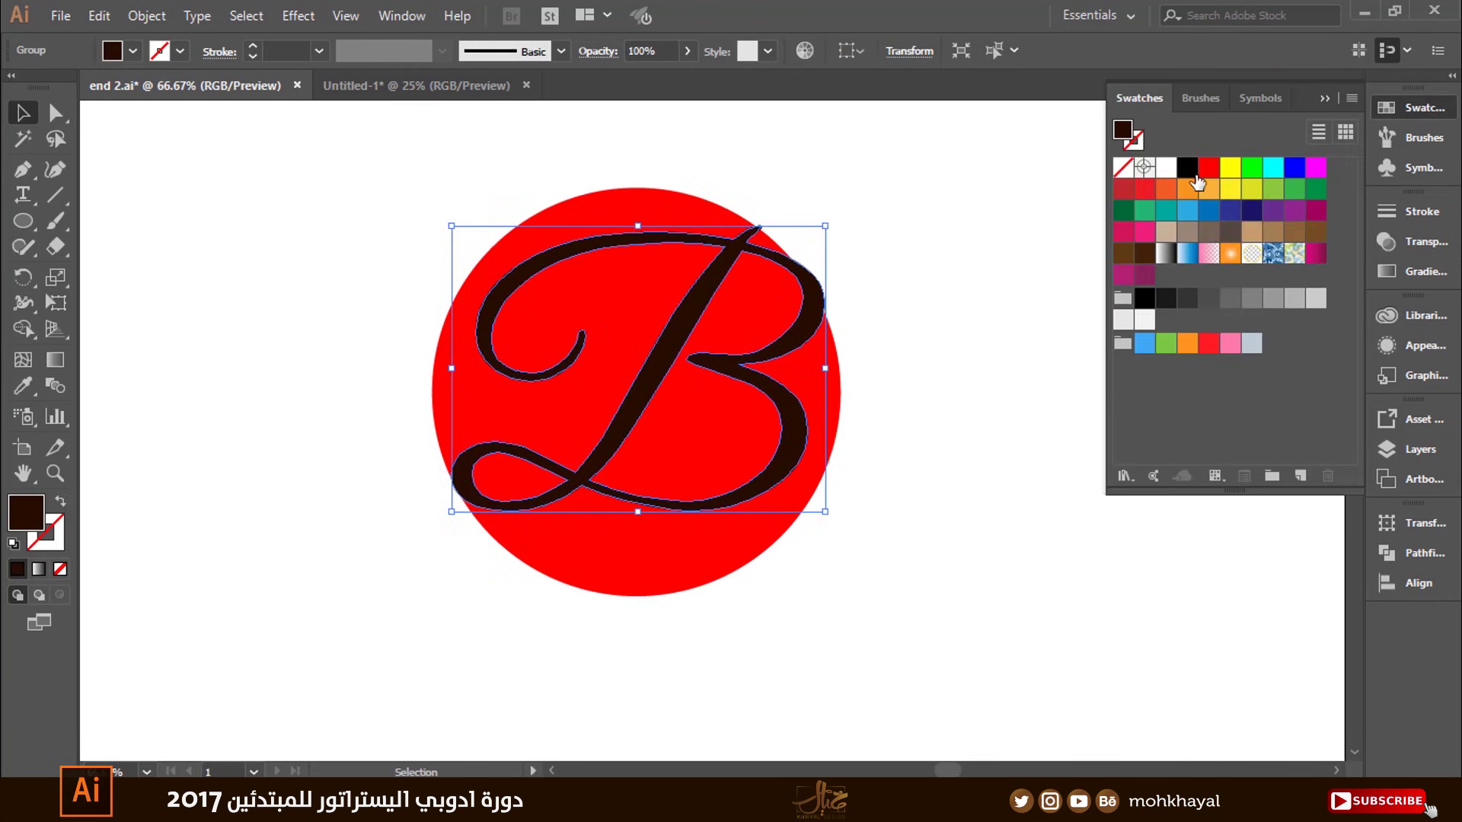
drag(1083, 193, 1043, 188)
click(976, 202)
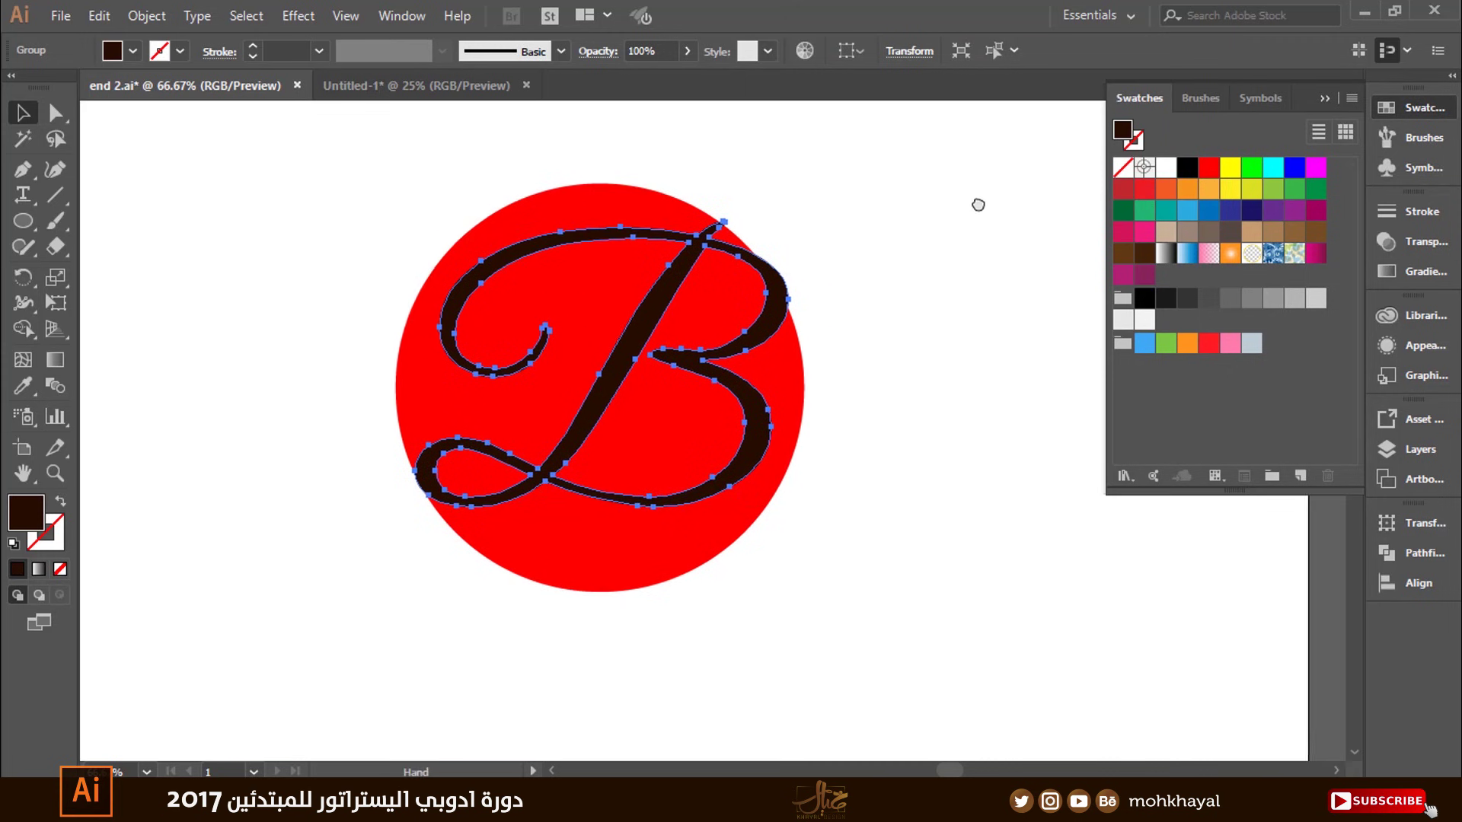
click(1324, 99)
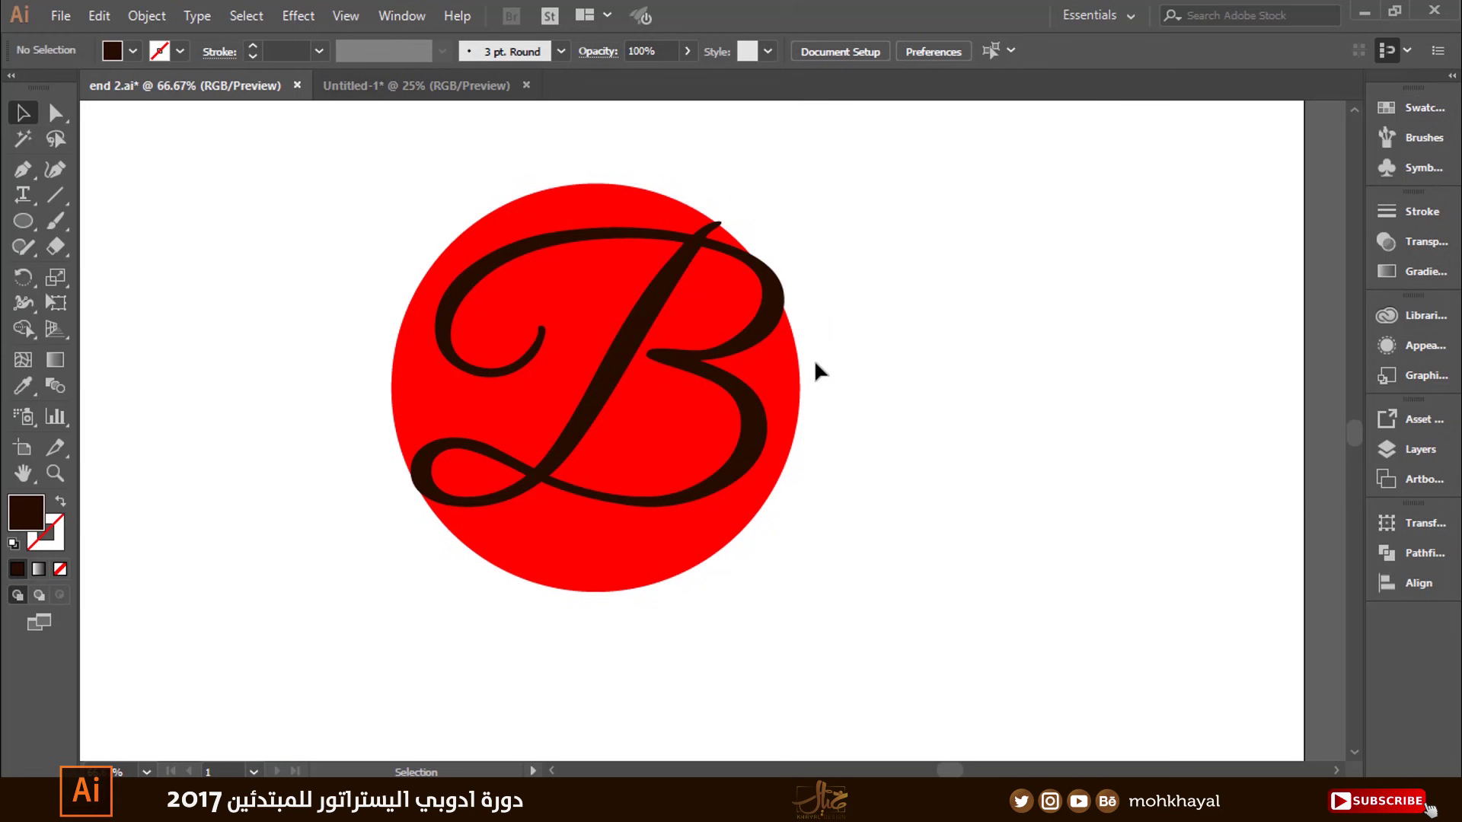
double_click(23, 329)
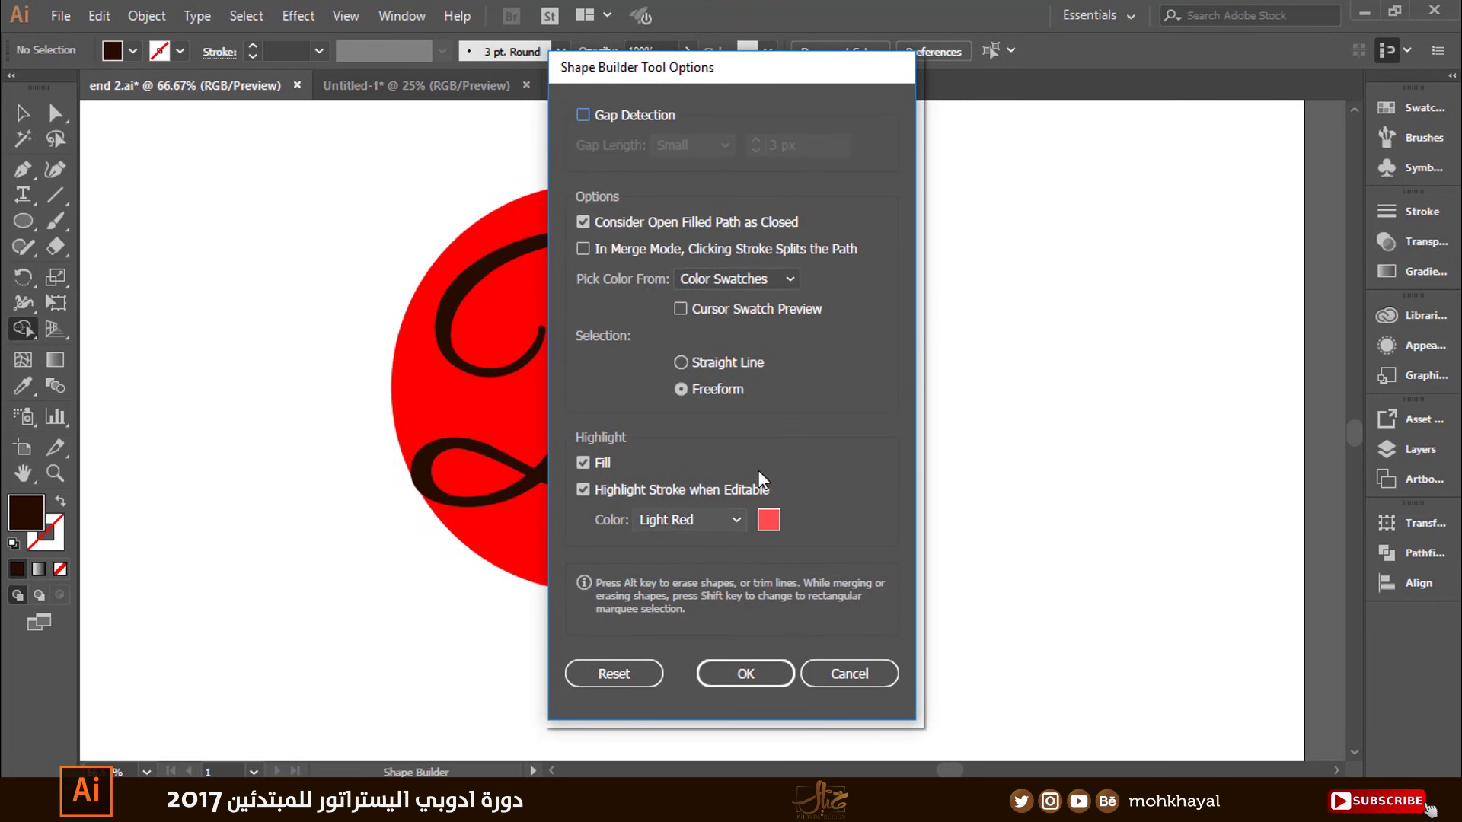
drag(789, 74, 1185, 48)
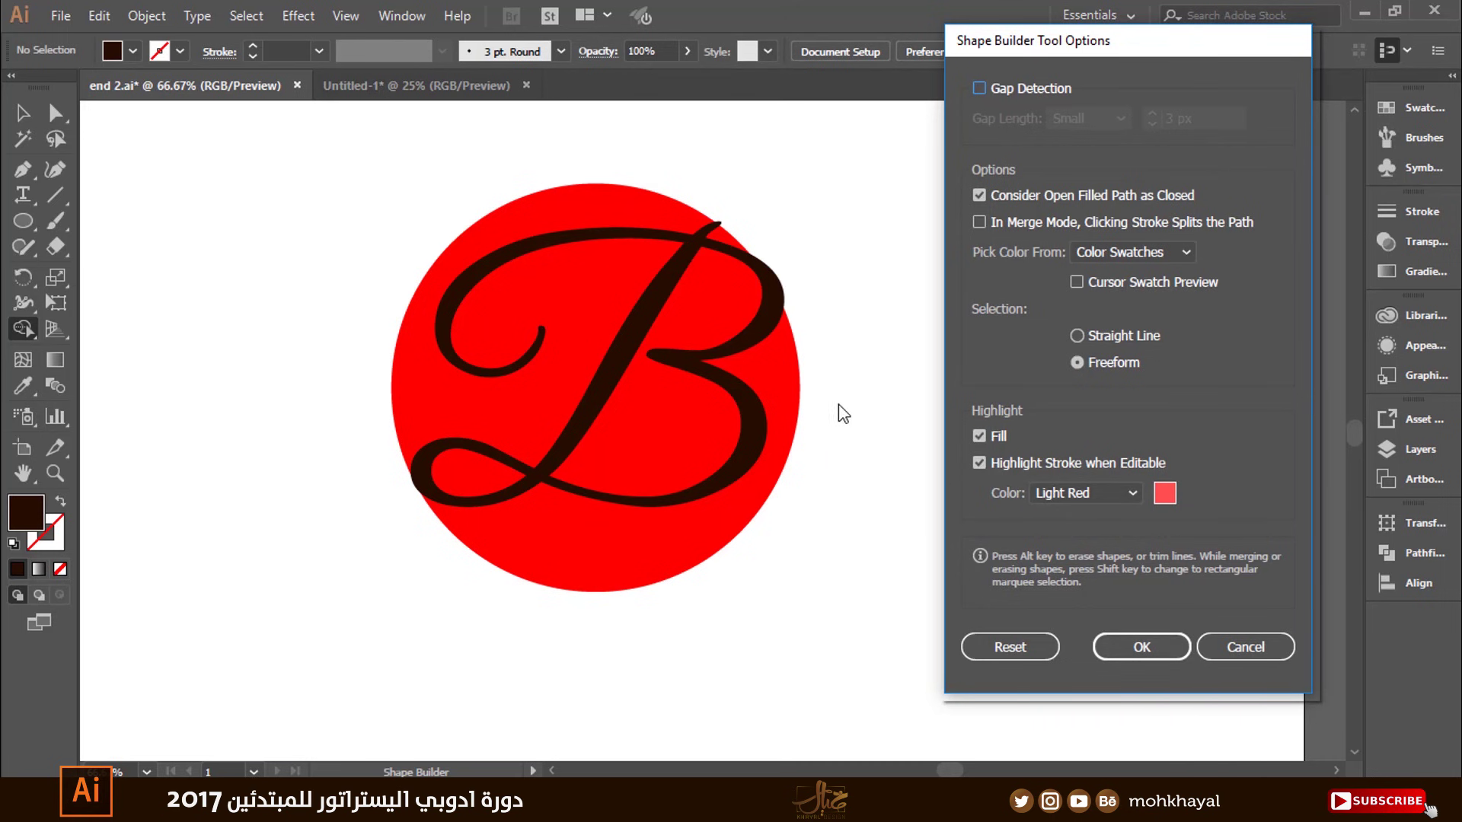
click(1246, 645)
key(v)
Fill the circle with a trial blue via the Color Picker
click(783, 380)
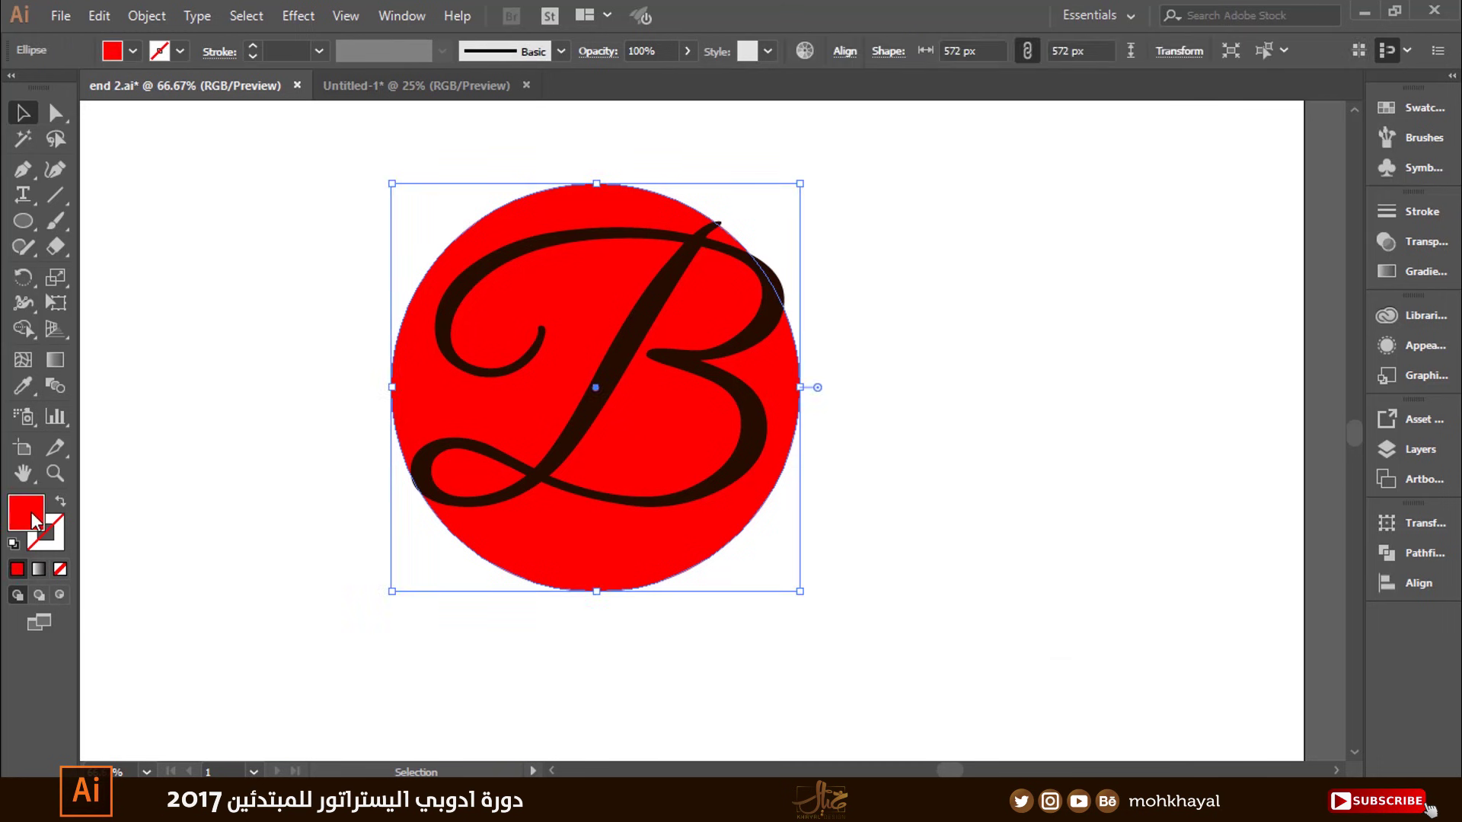
double_click(26, 512)
click(400, 381)
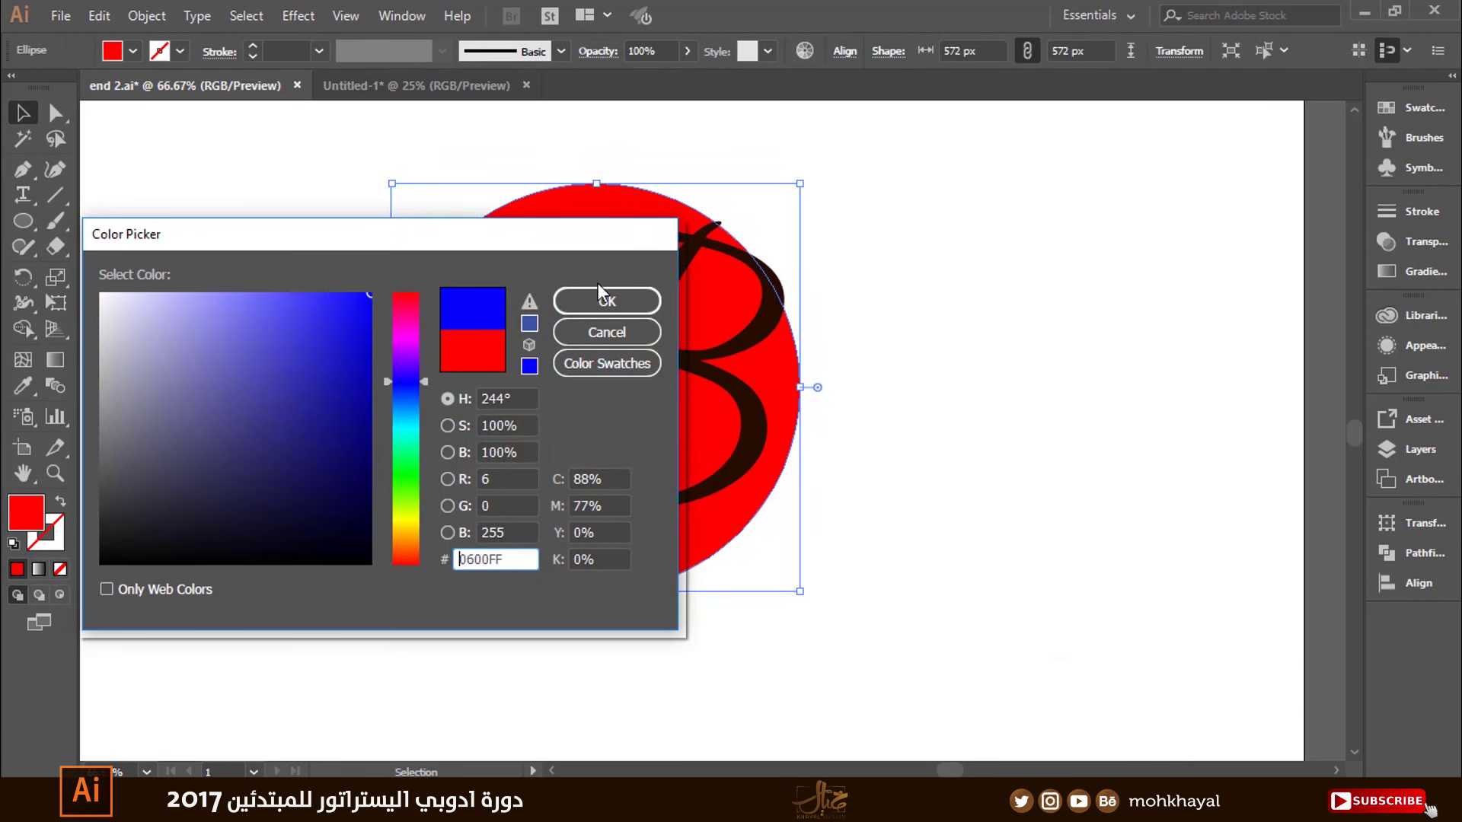
click(607, 301)
click(937, 351)
Merge the B with the lower circle region, undo it back to red, and open Shape Builder options
mouse_move(506, 524)
mouse_down()
mouse_move(507, 552)
mouse_move(434, 488)
mouse_up()
click(23, 329)
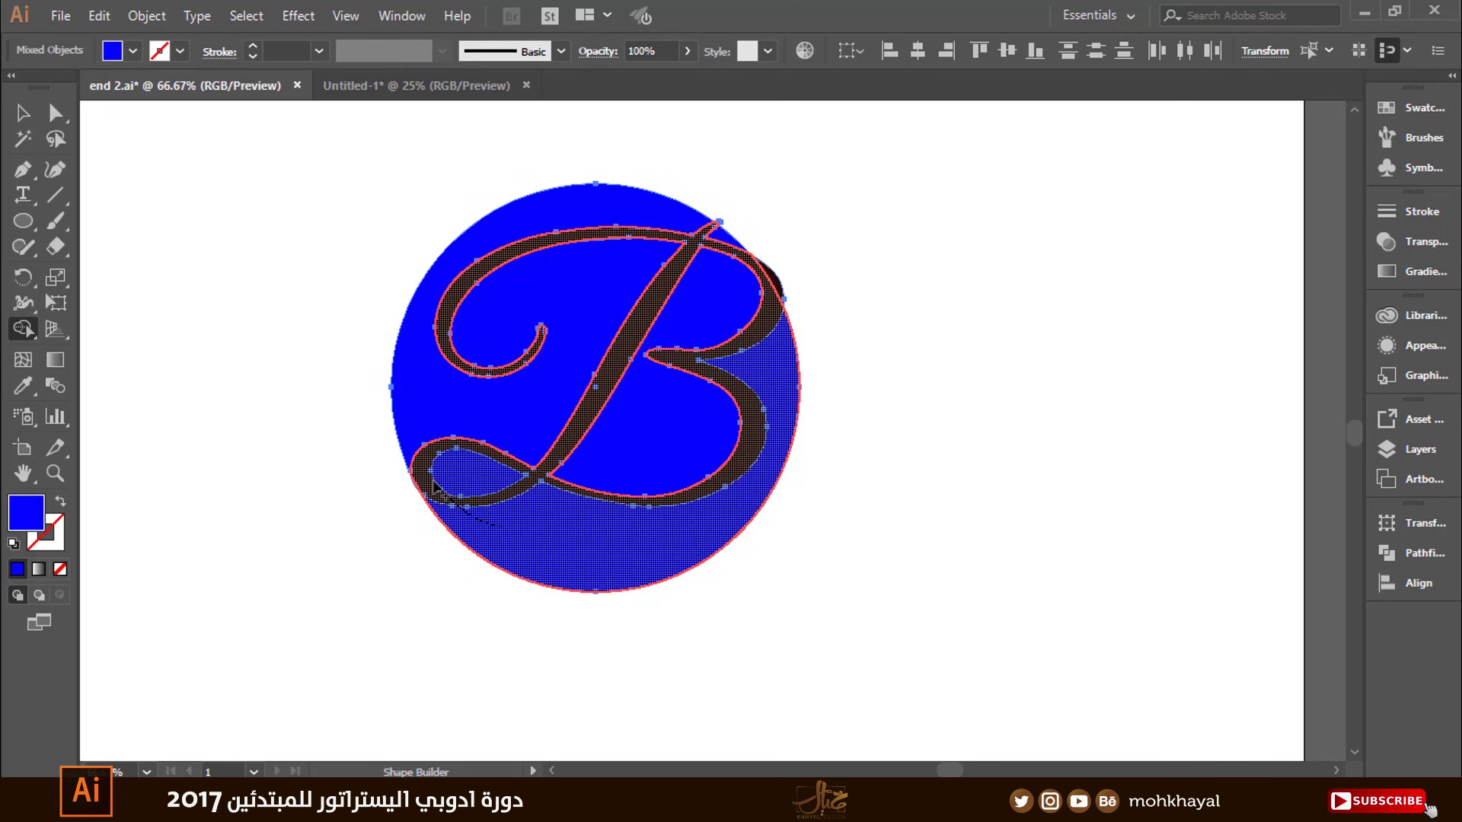
drag(432, 488, 482, 578)
key(v)
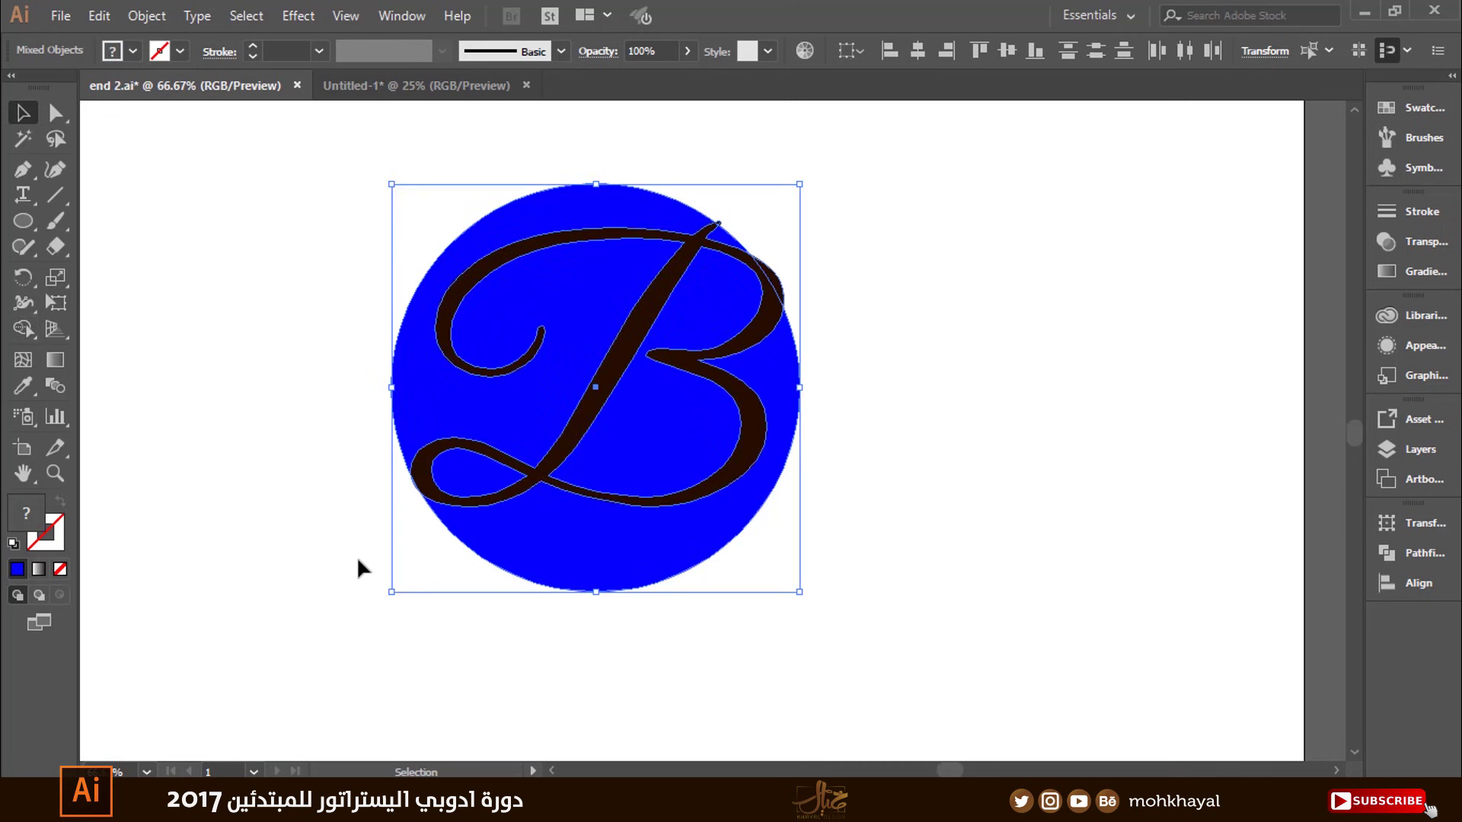
click(358, 561)
key(ctrl+z)
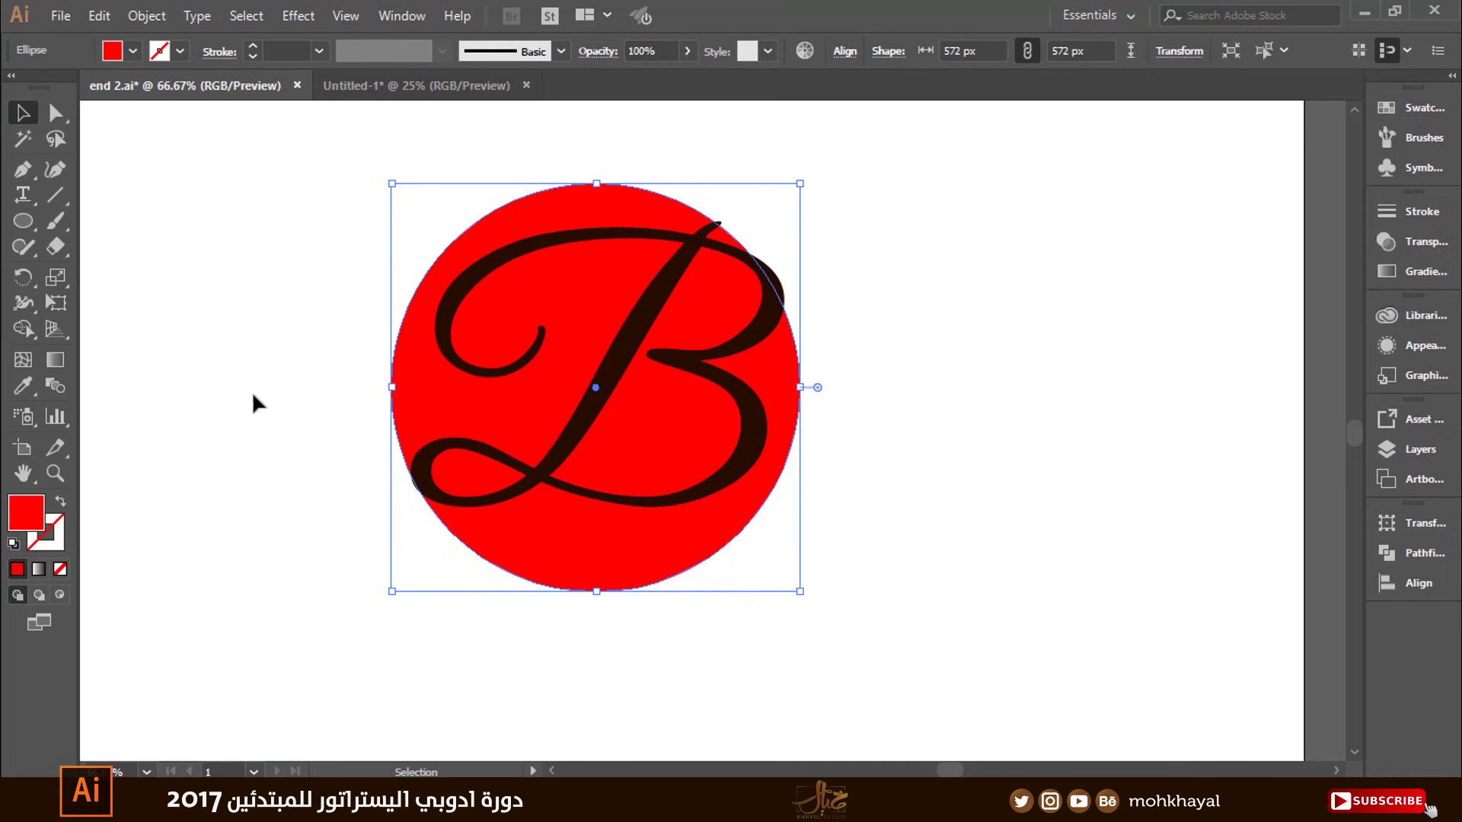
click(253, 395)
double_click(18, 335)
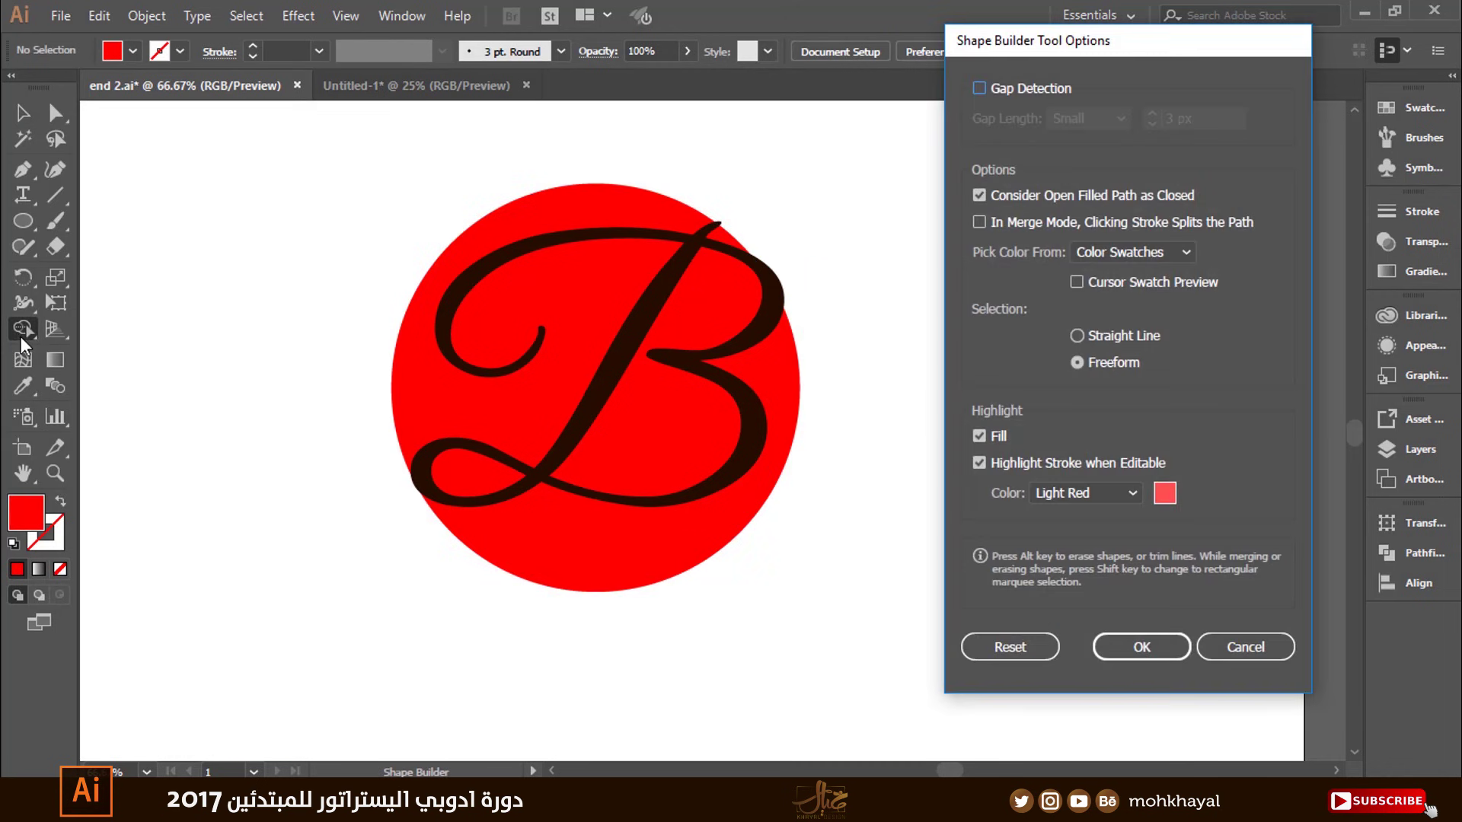
Keep Light Red highlight, enable Cursor Swatch Preview, keep Color Swatches as source, and confirm
click(1073, 493)
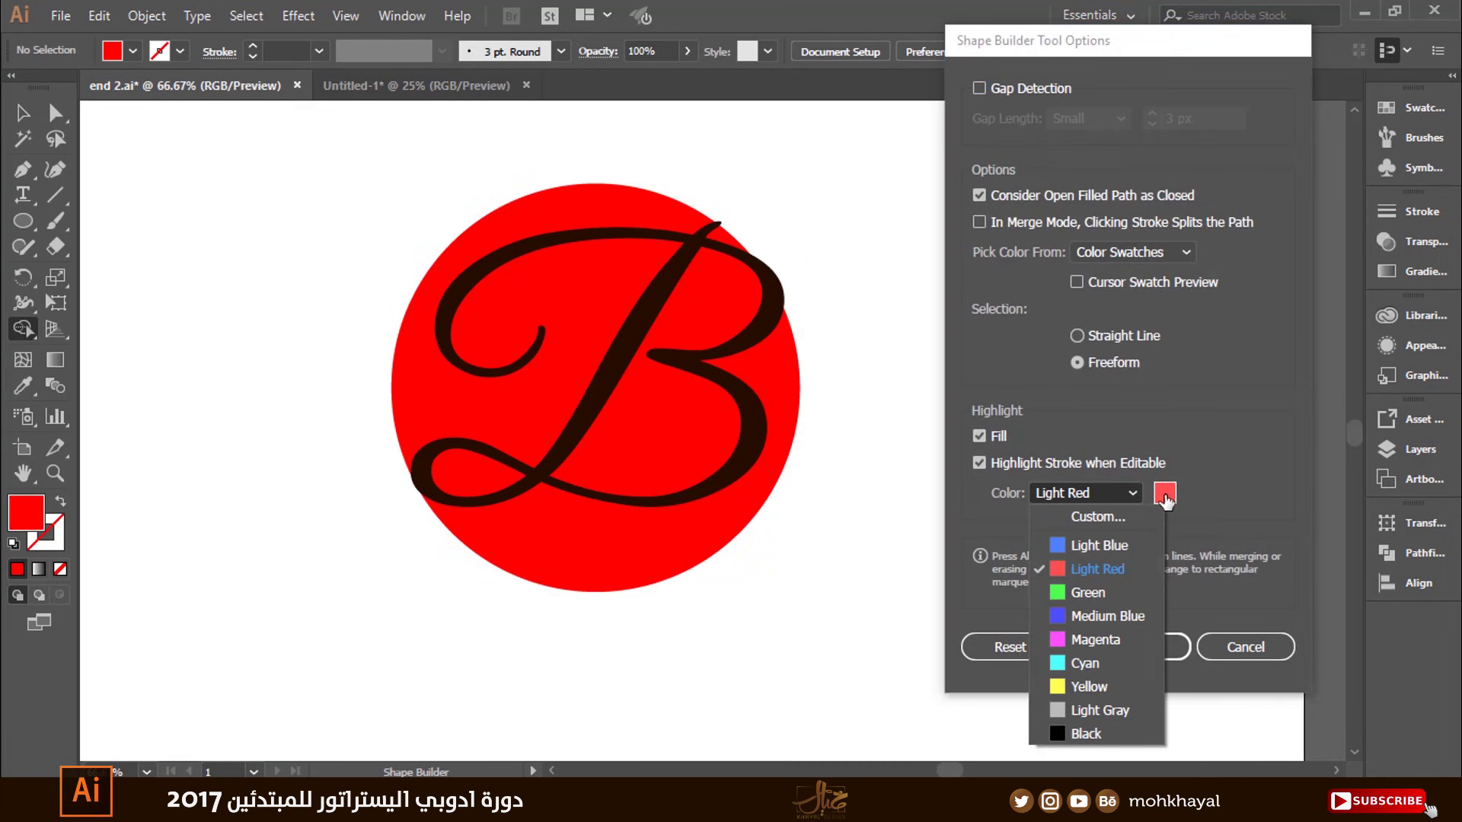
click(1213, 445)
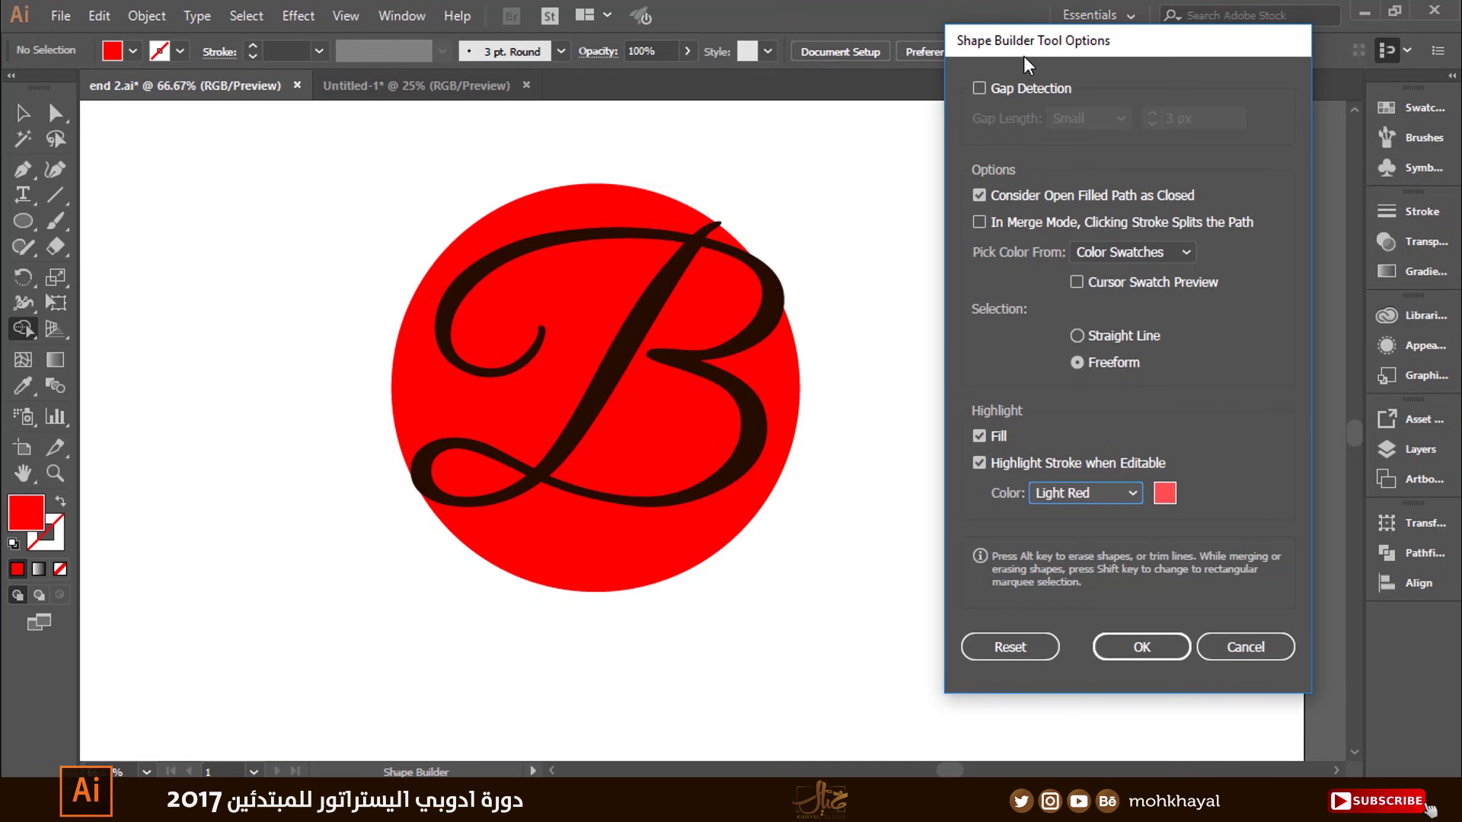
drag(1042, 44, 986, 57)
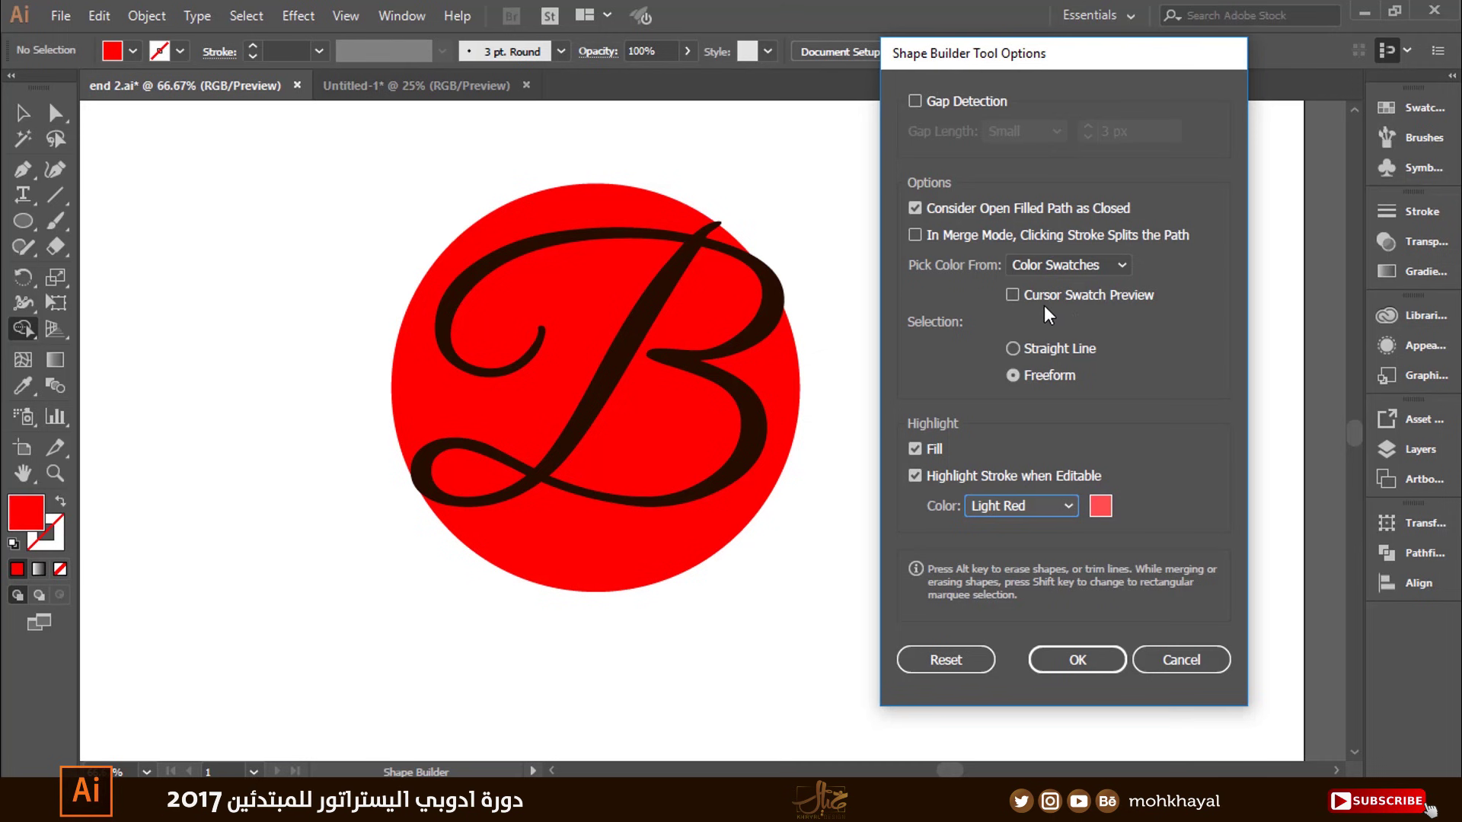
click(1100, 290)
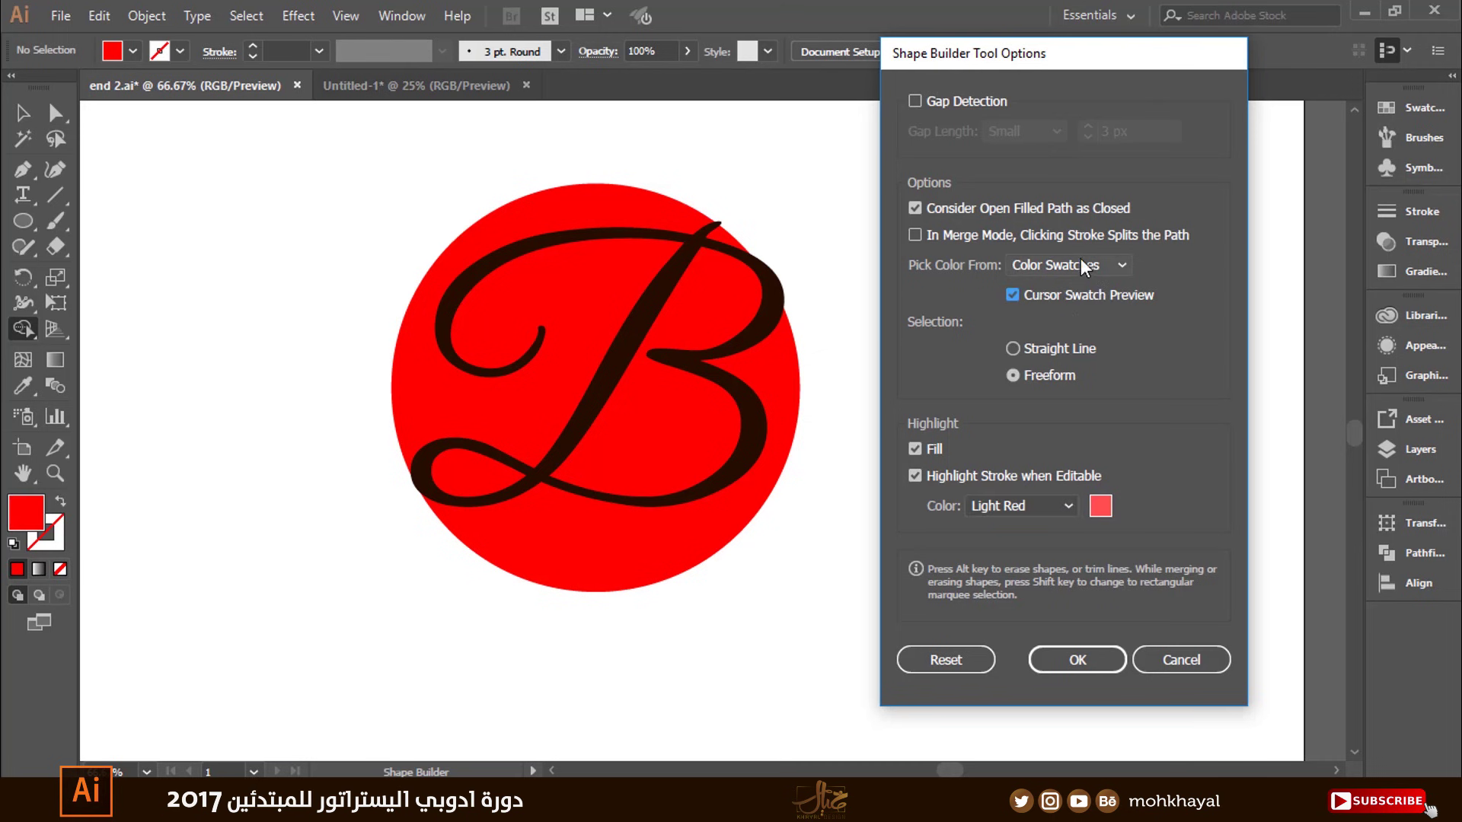
click(1081, 259)
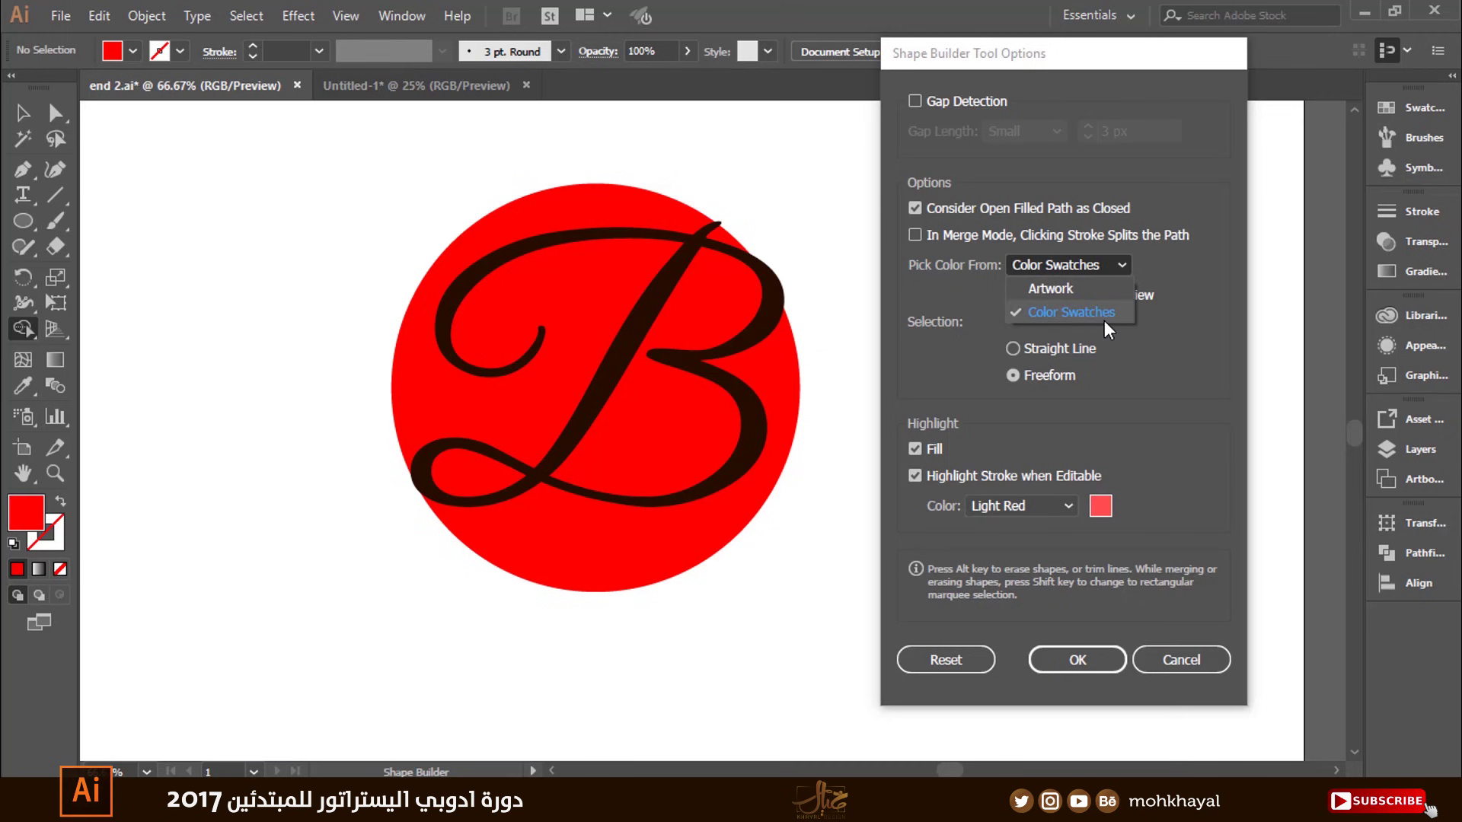
click(1104, 660)
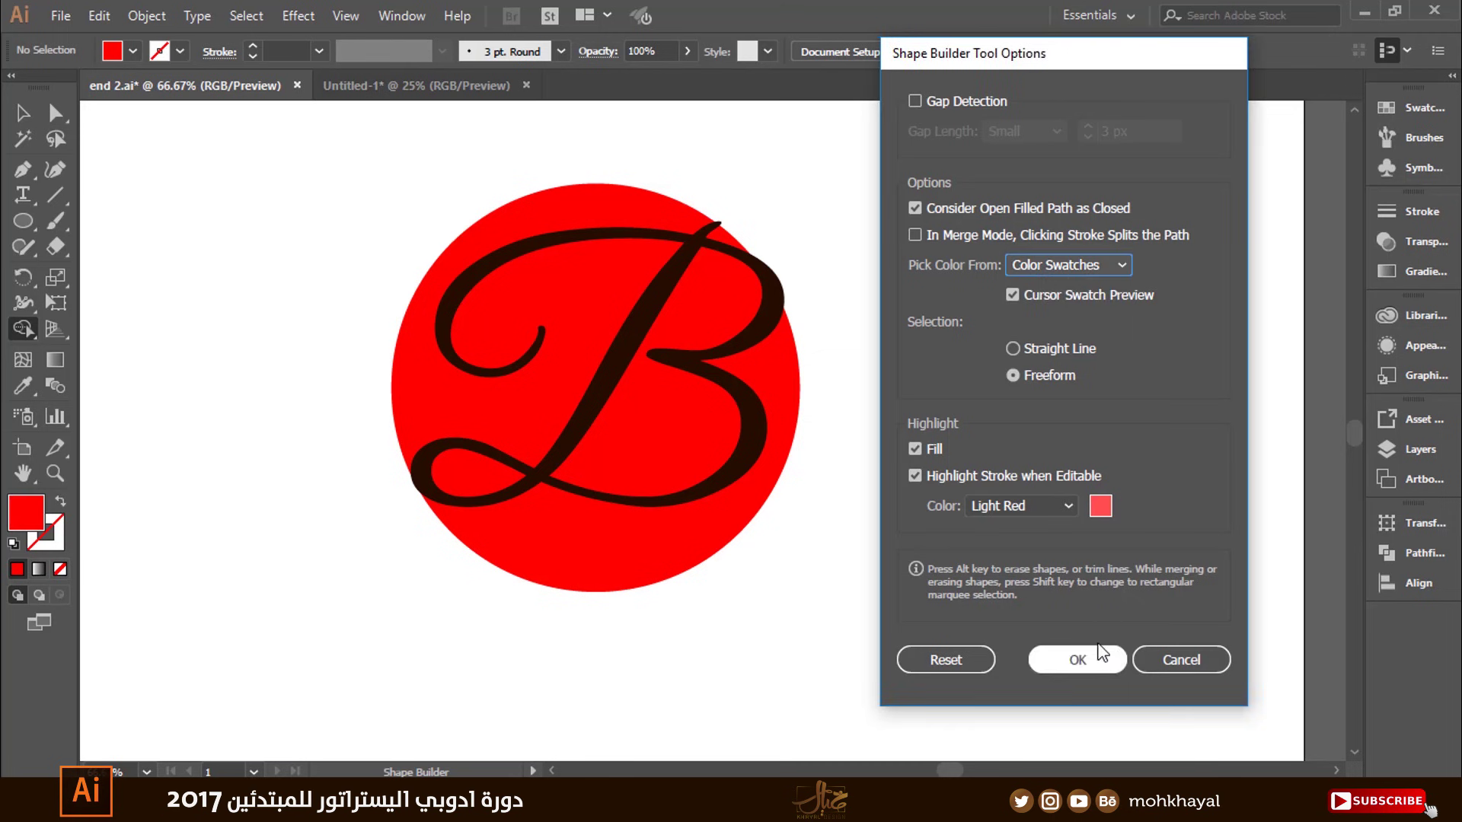
click(1092, 653)
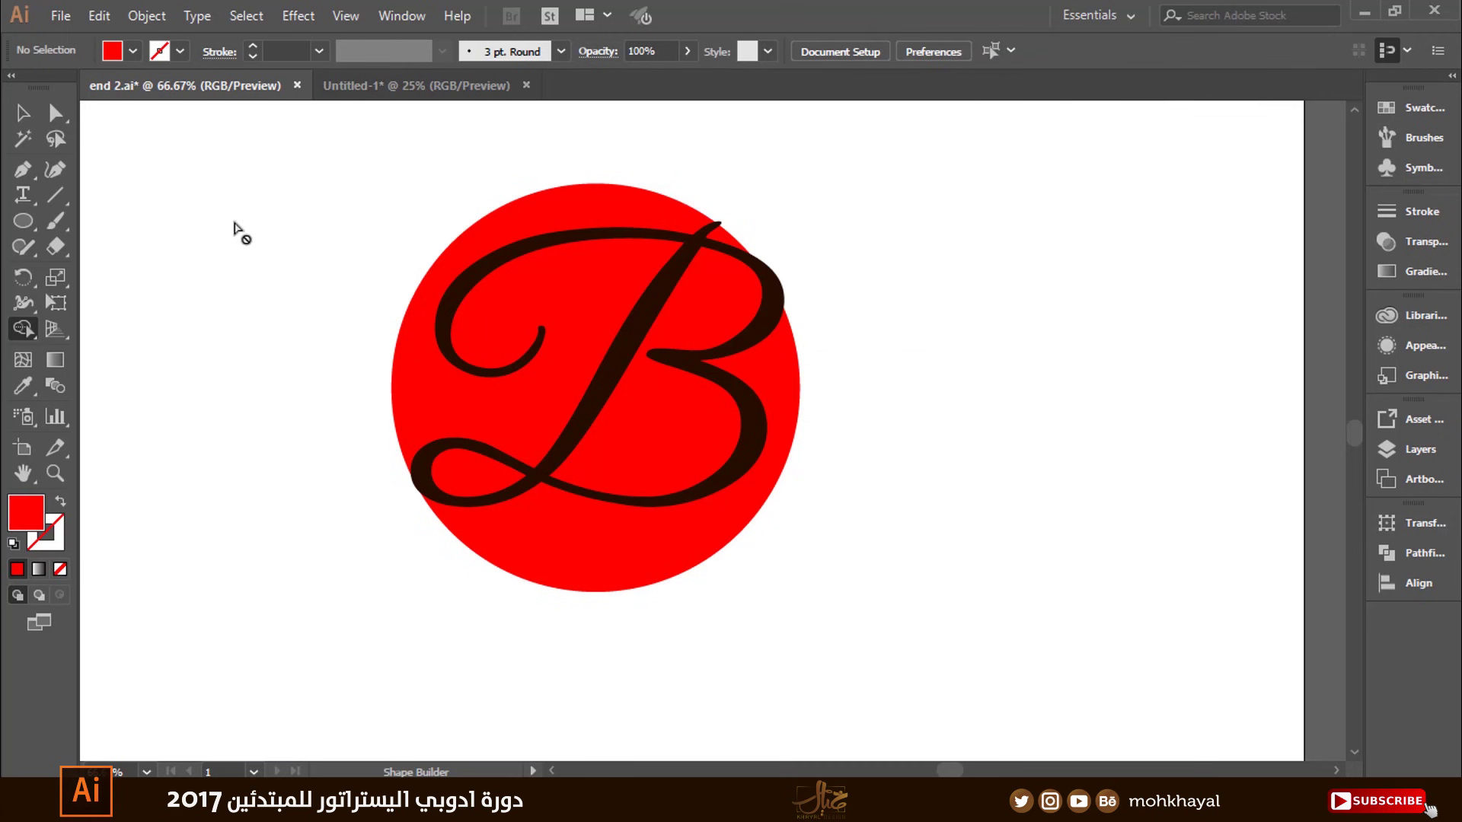
Box-select the red circle and dark B, switch to Shape Builder, and show the swatches
key(v)
drag(251, 164, 939, 641)
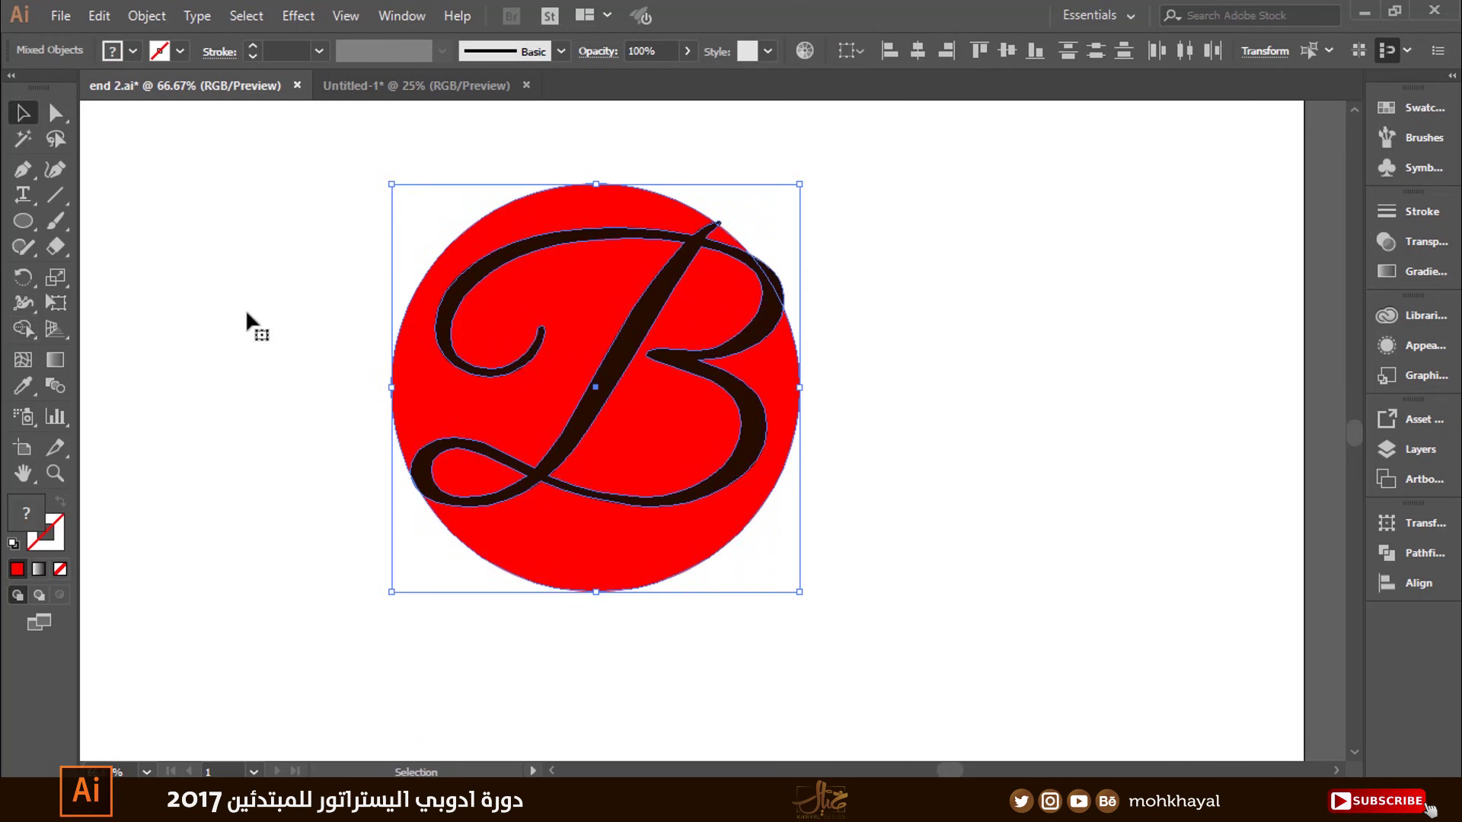
key(shift+m)
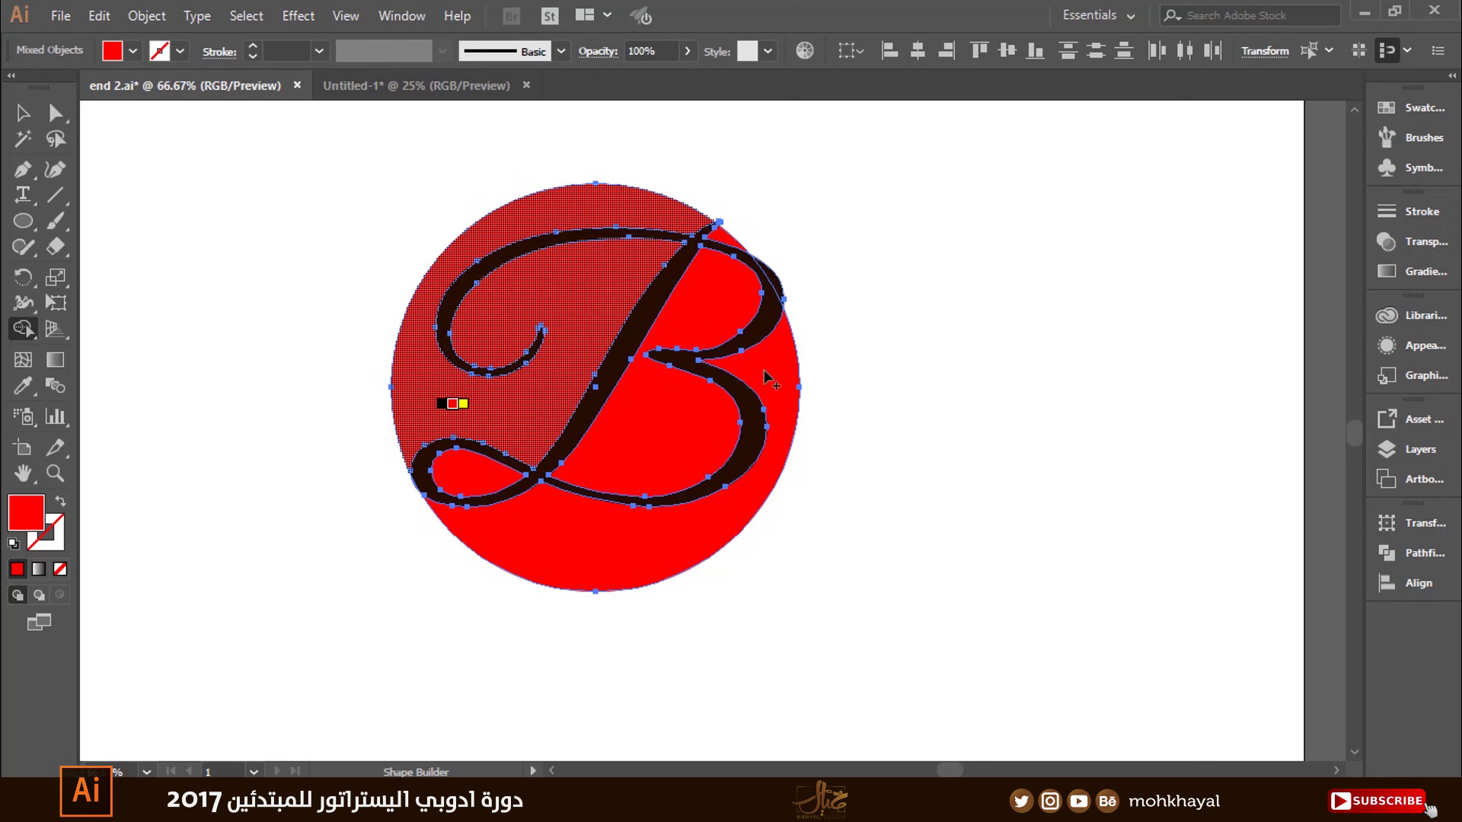
click(1424, 111)
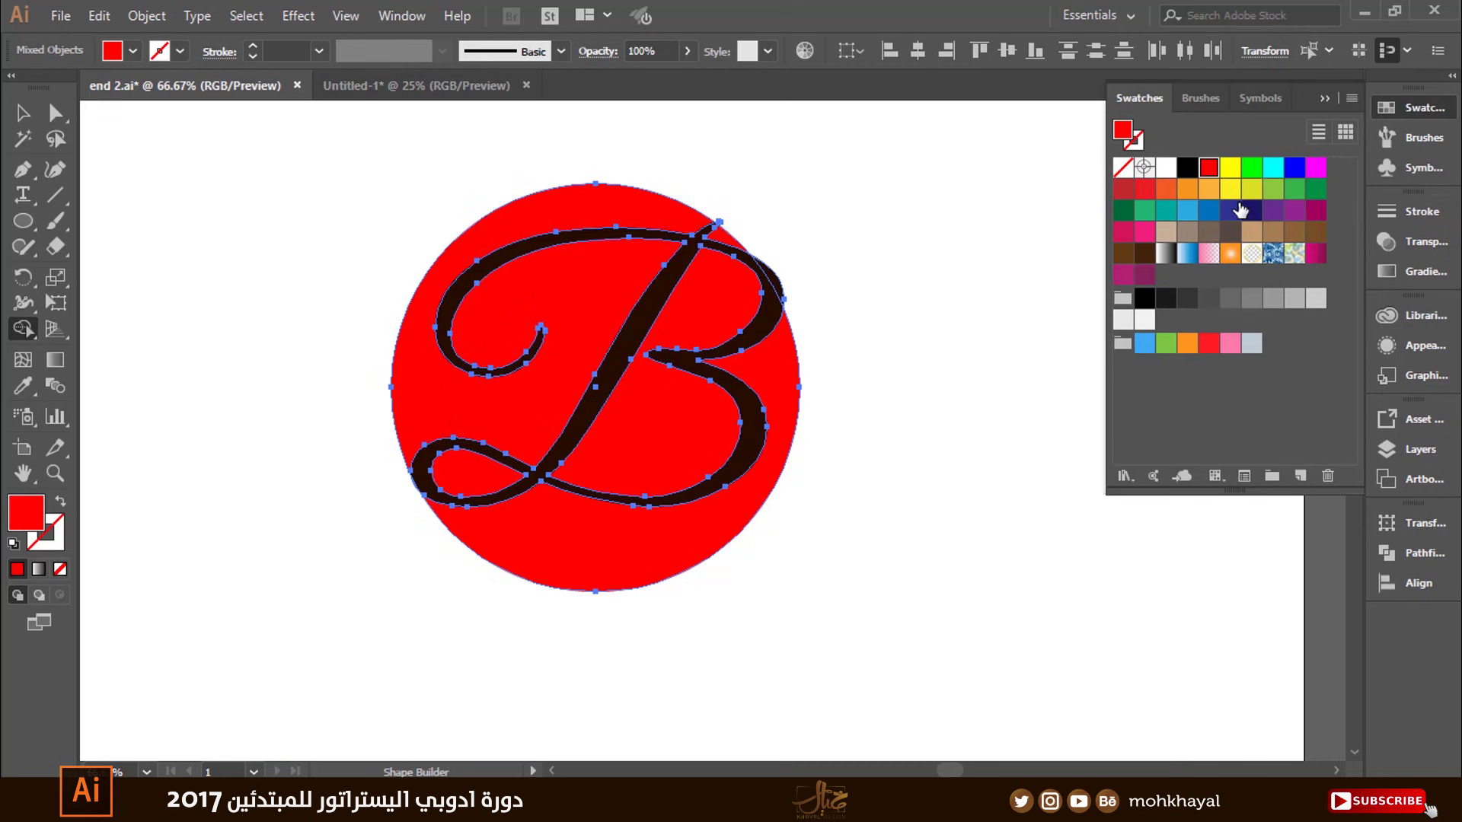
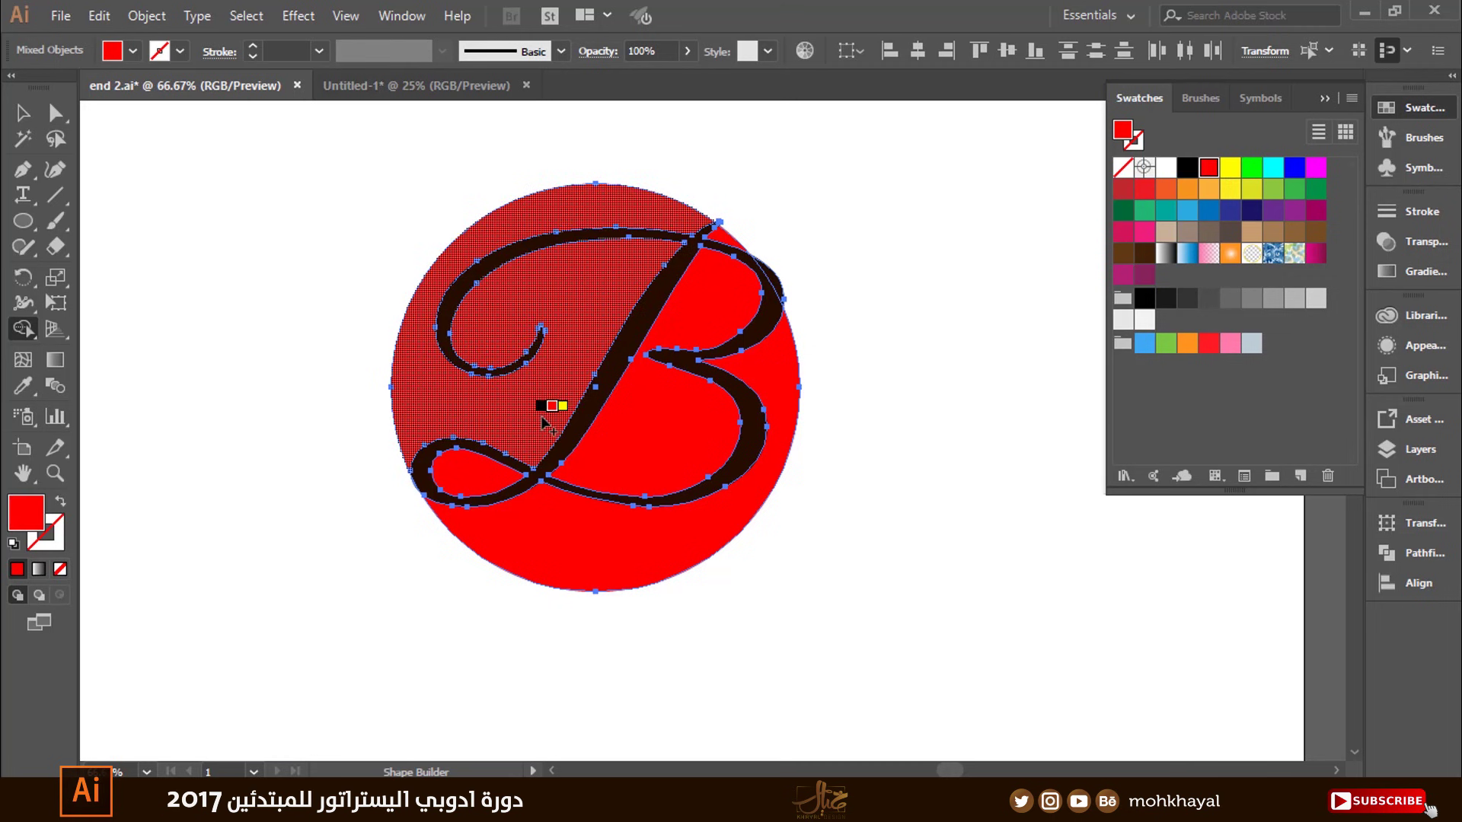
Cycle through the Swatches with the arrow keys to reach a magenta gradient fill
click(1329, 96)
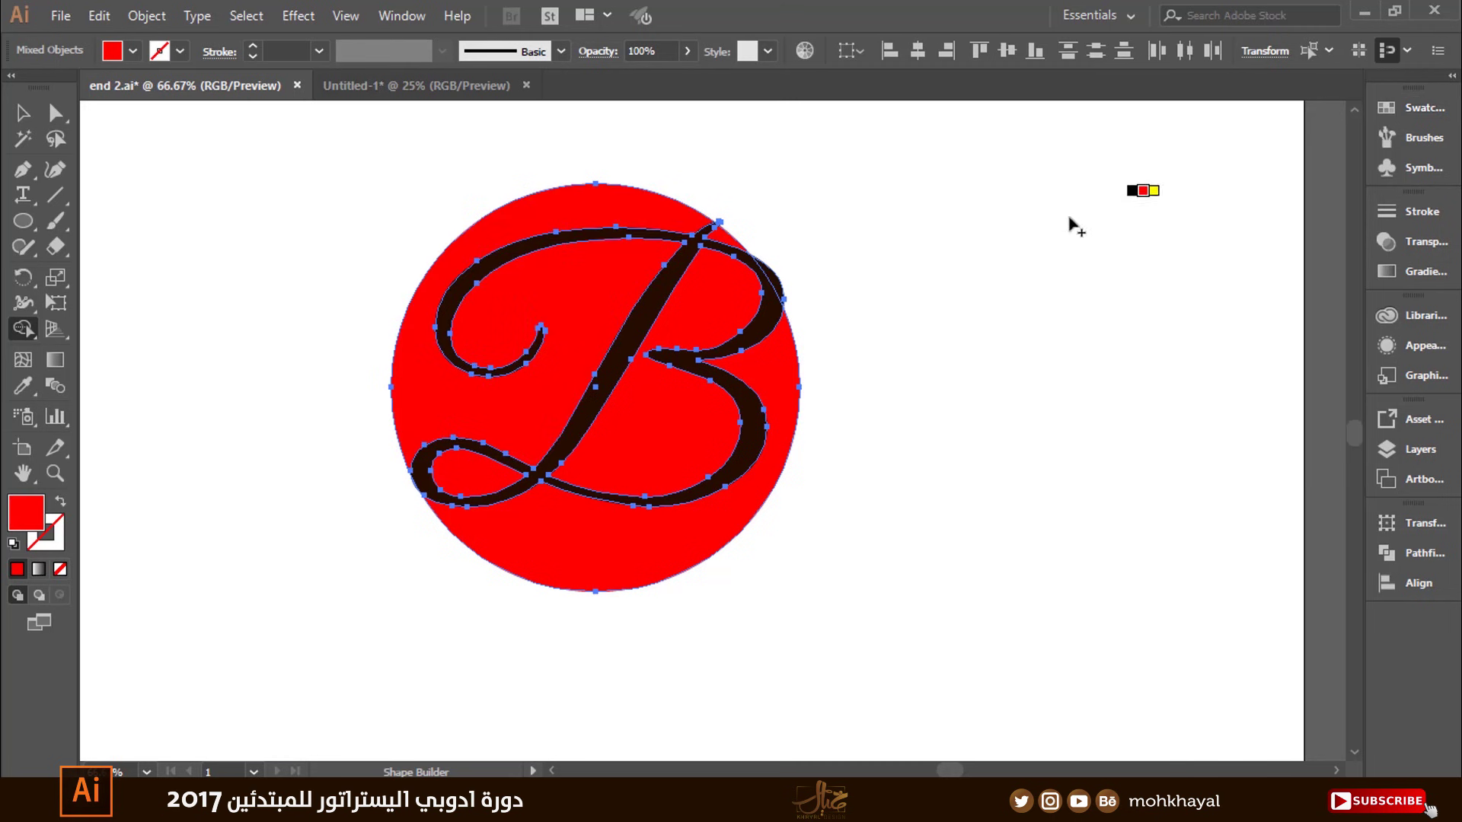
click(1405, 108)
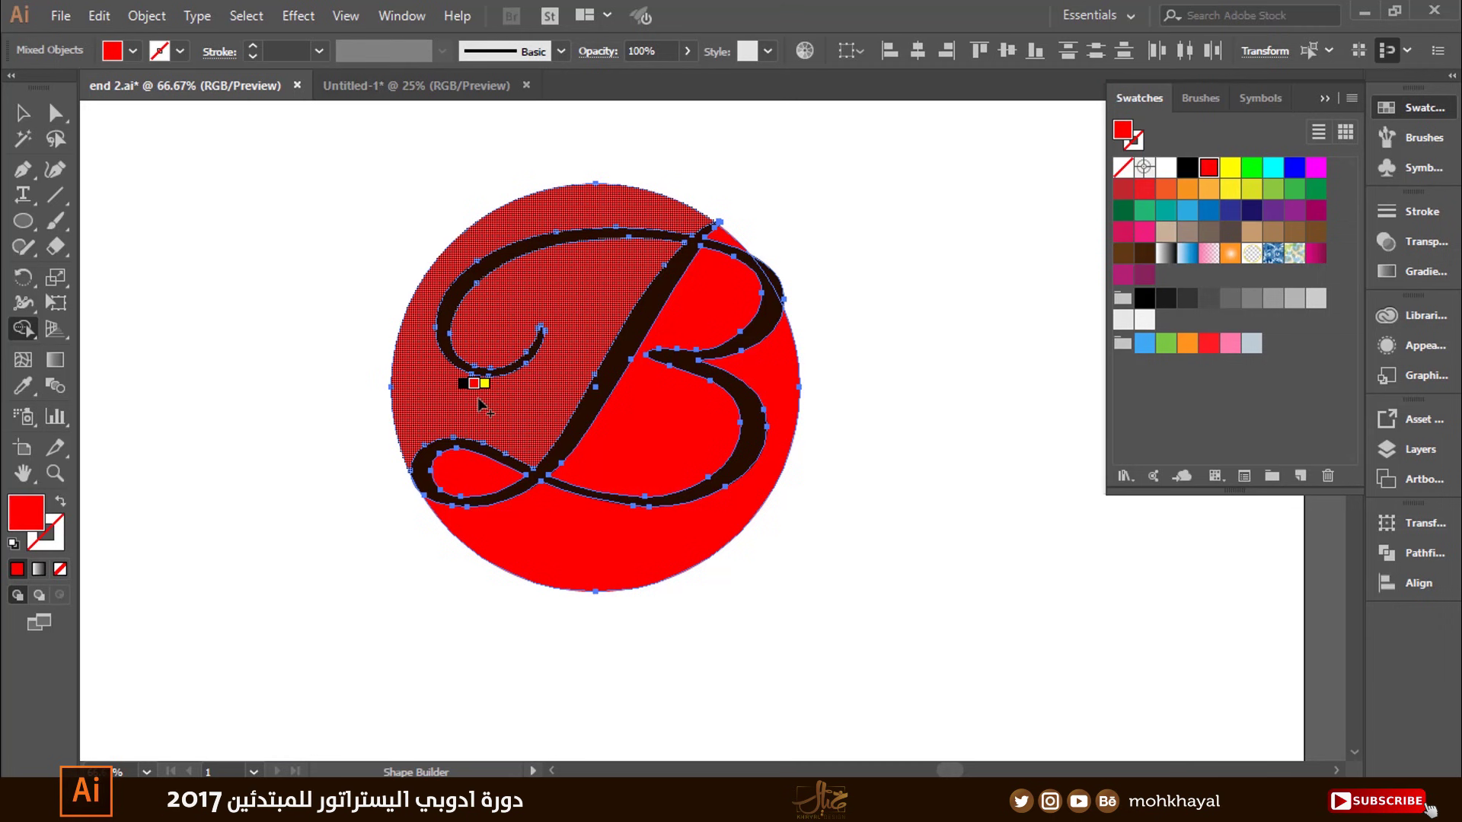
key(Right)
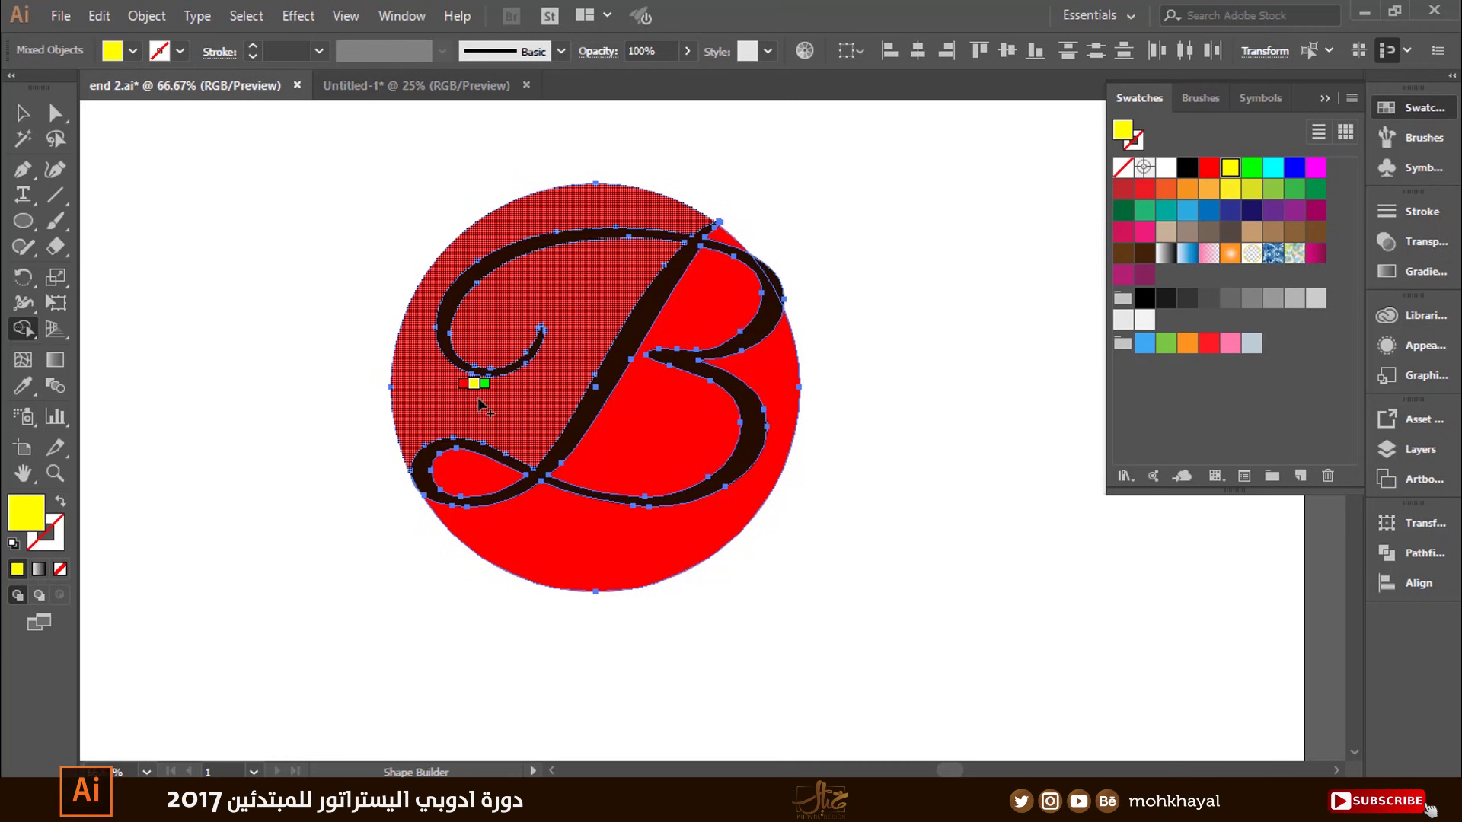
key(Right)
key(Right)
key(Right)
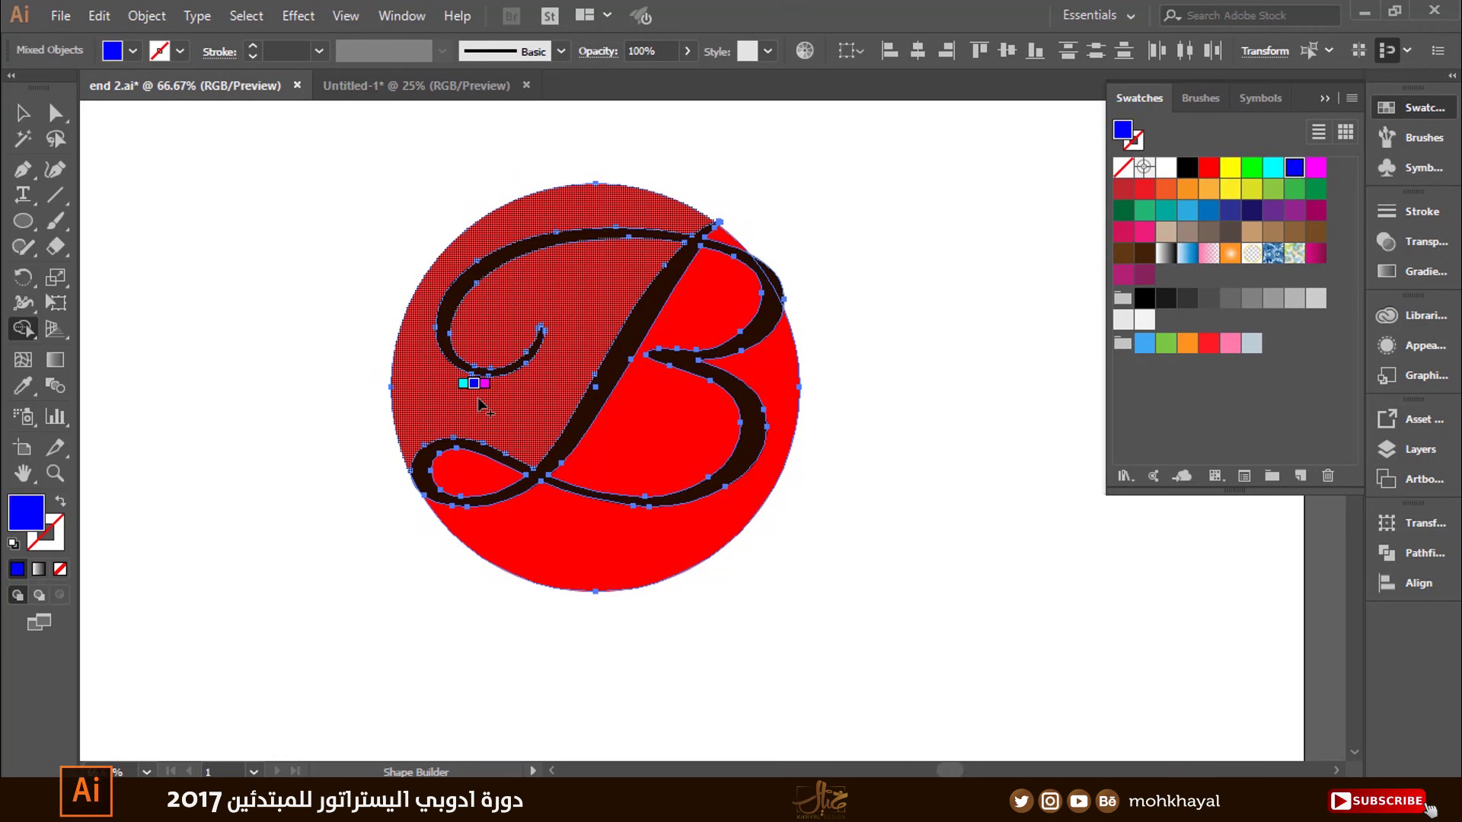
key(Right)
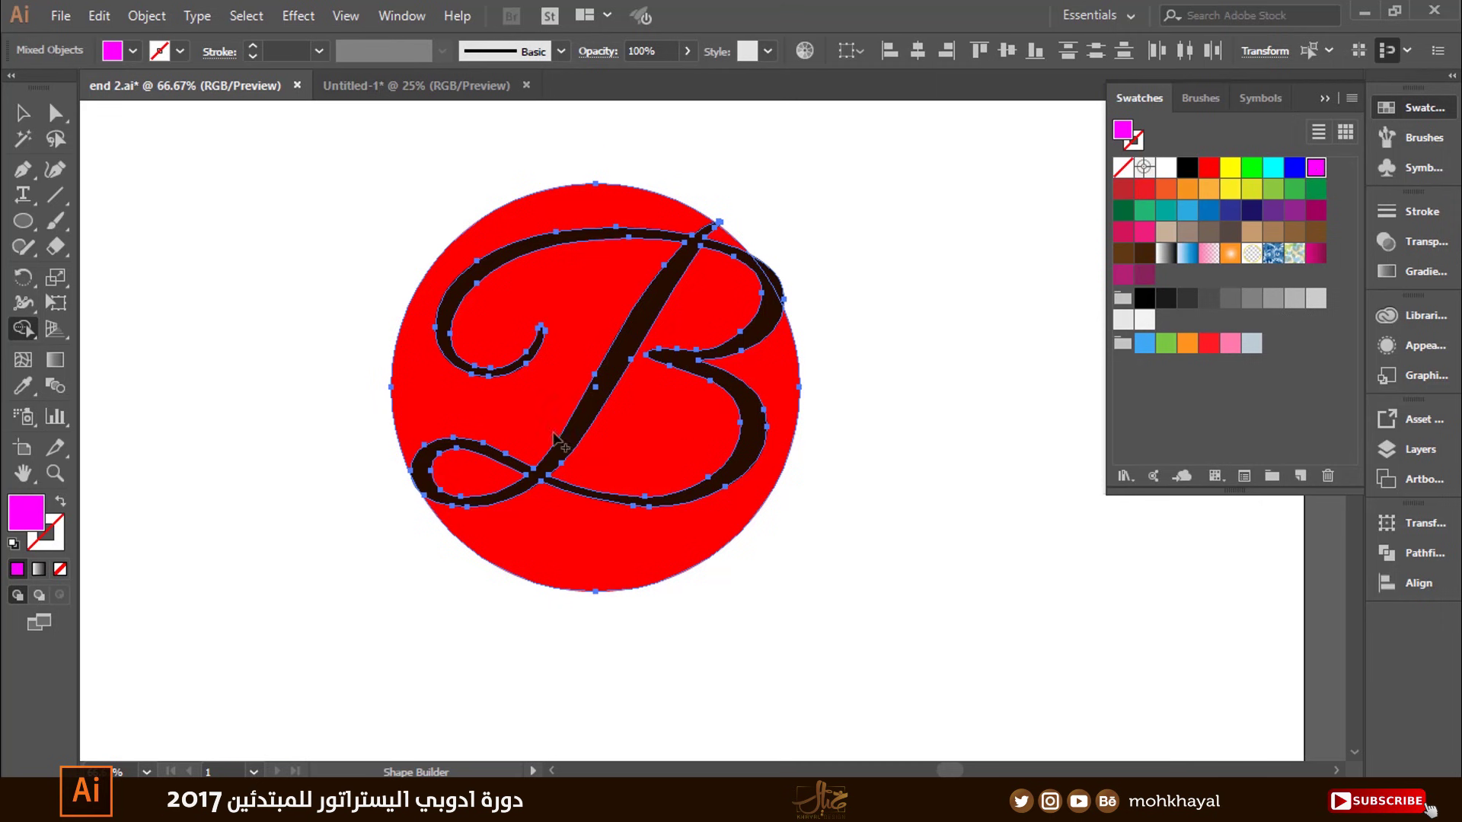
key(Right)
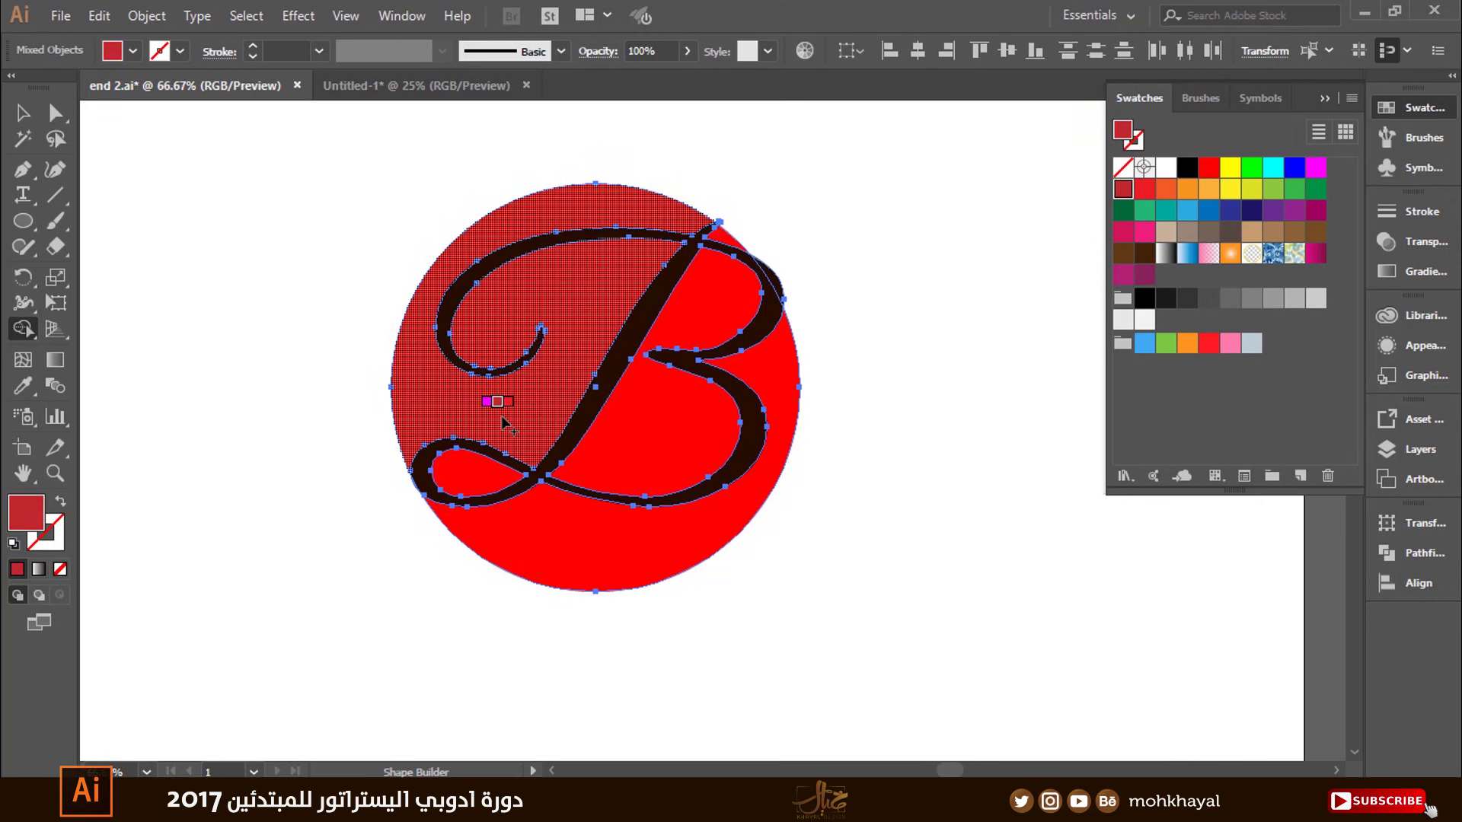
key(Right)
key(Right)
key(Right)
key(Right)
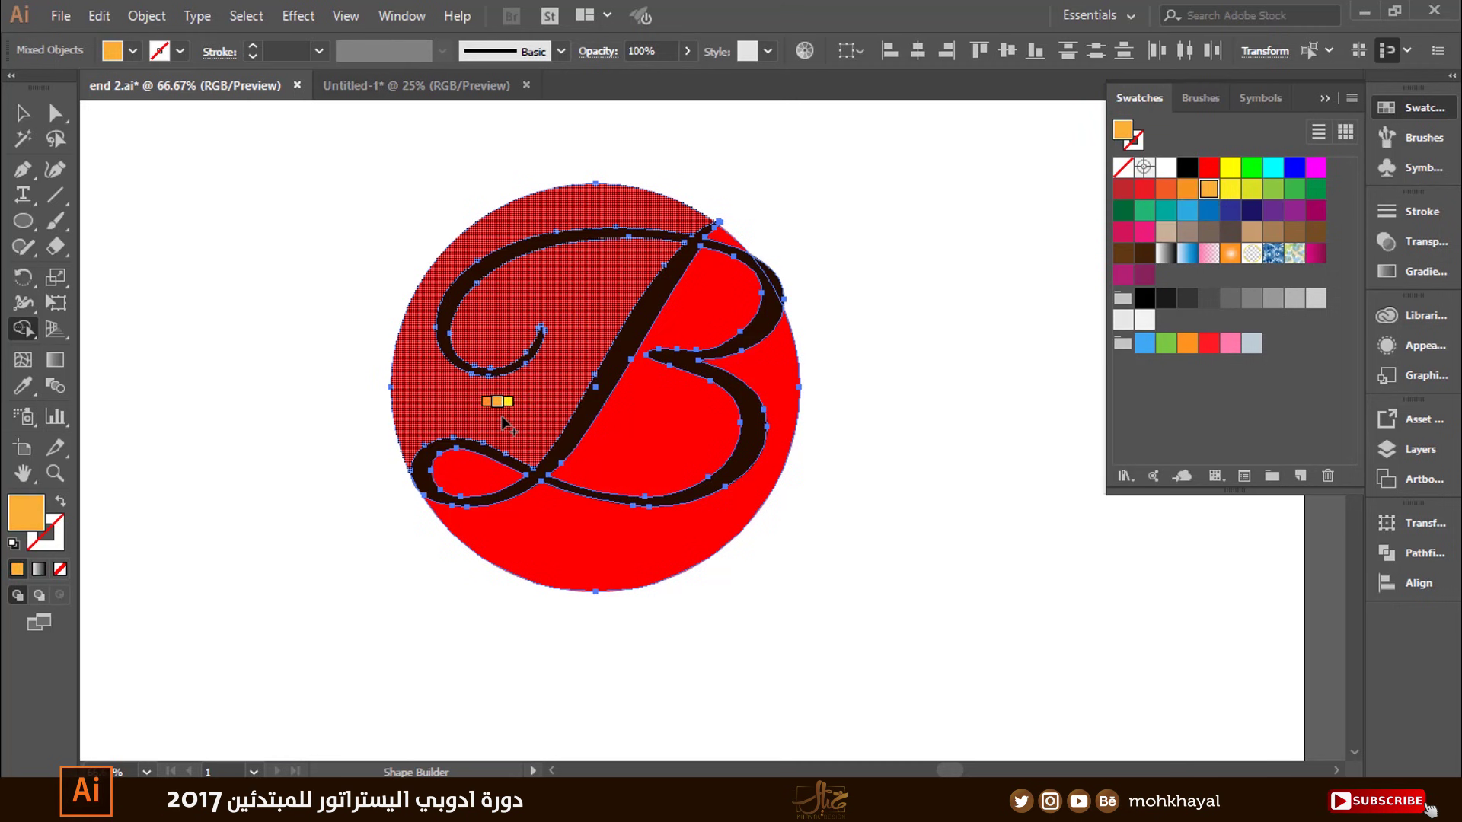
key(Right)
key(Right)
key(Right)
key(Right)
key(Right)
key(Right)
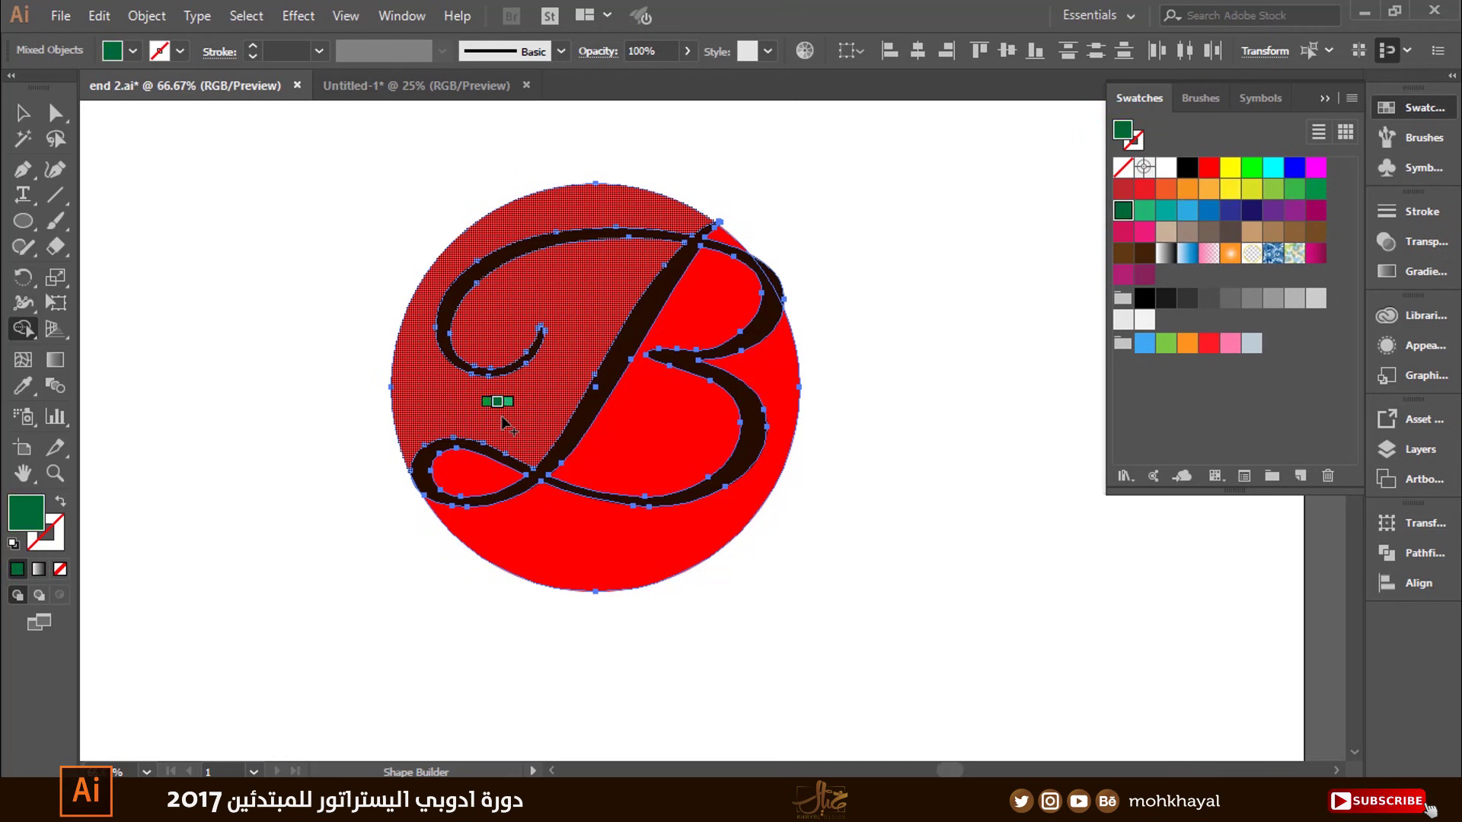
key(Right)
key(Right)
key(Right)
key(Right)
key(Right)
key(Right)
key(Right)
key(Right)
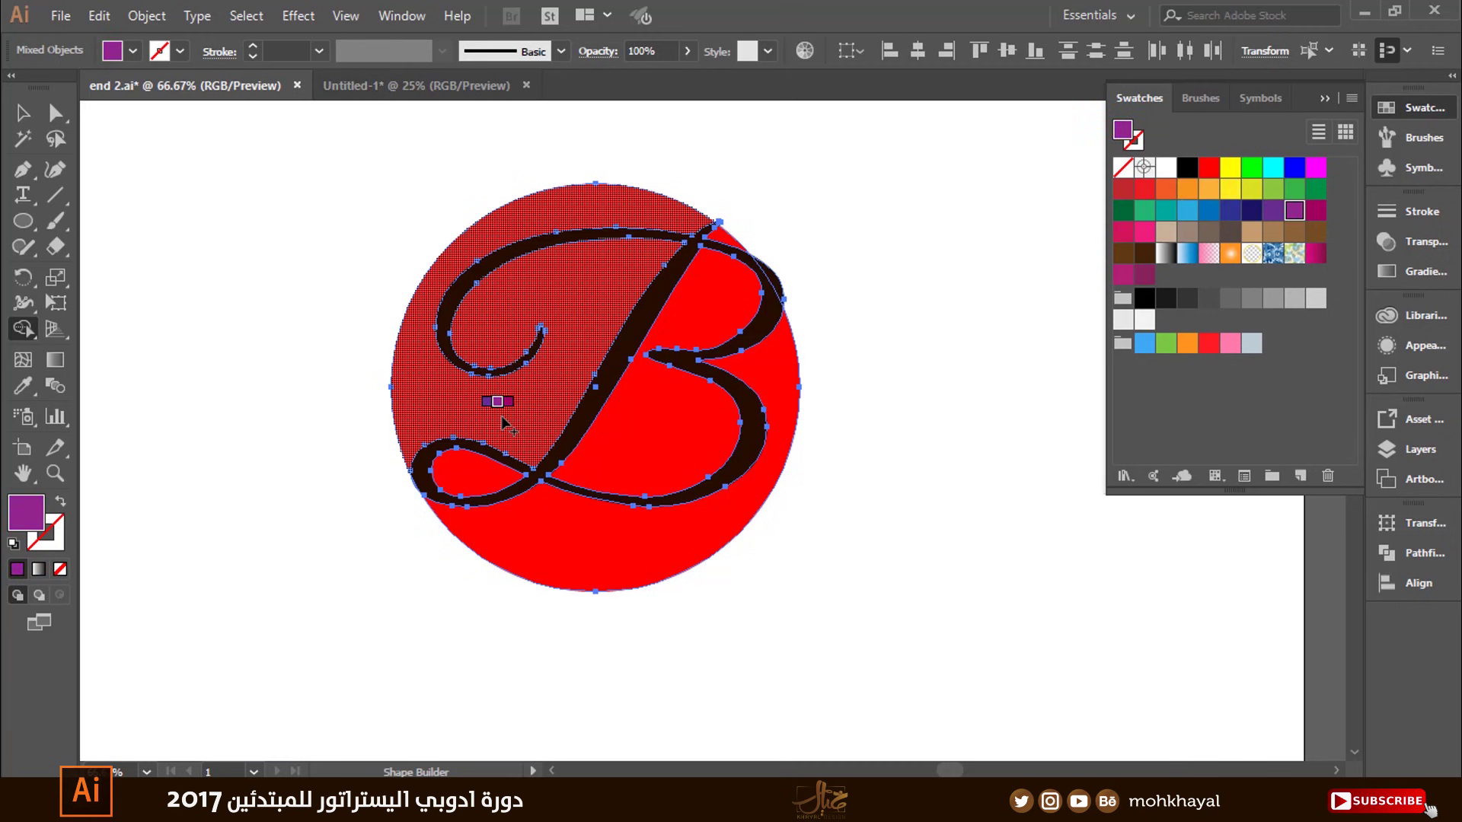
key(Right)
key(Right)
key(Right)
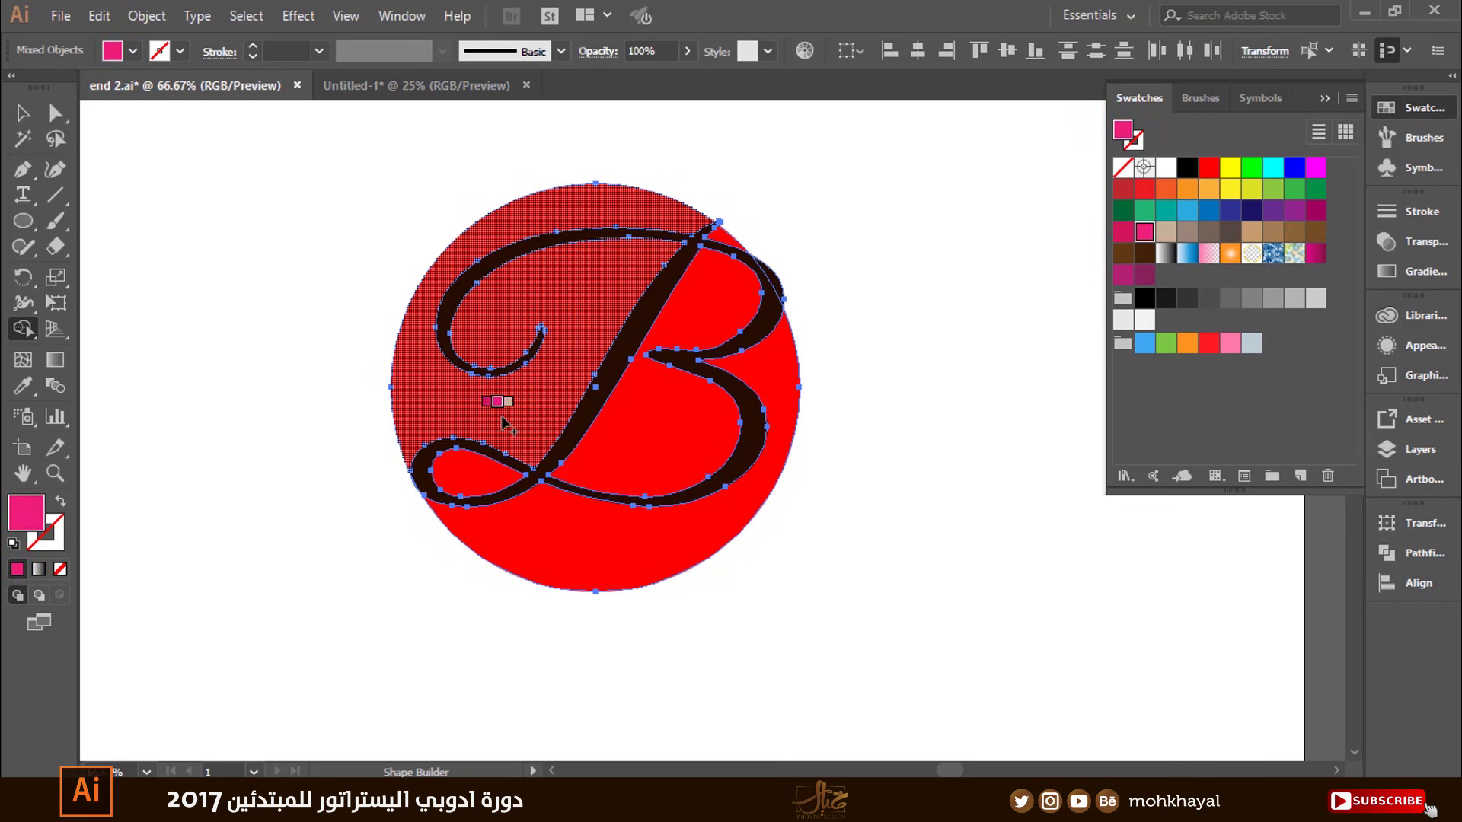
key(Left)
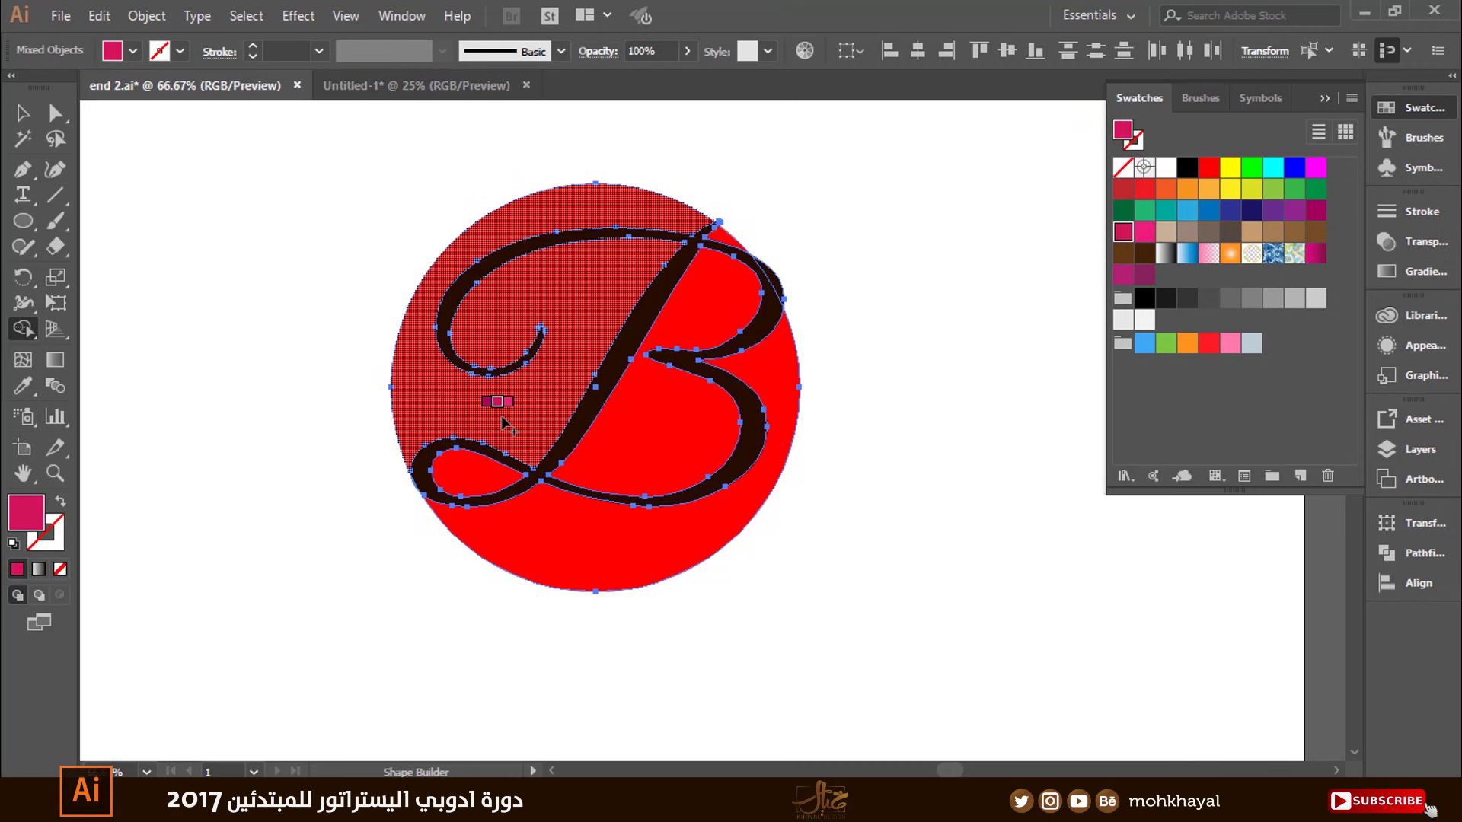
key(Right)
key(Right)
key(Right)
key(Right)
key(Right)
key(Right)
key(Right)
key(Right)
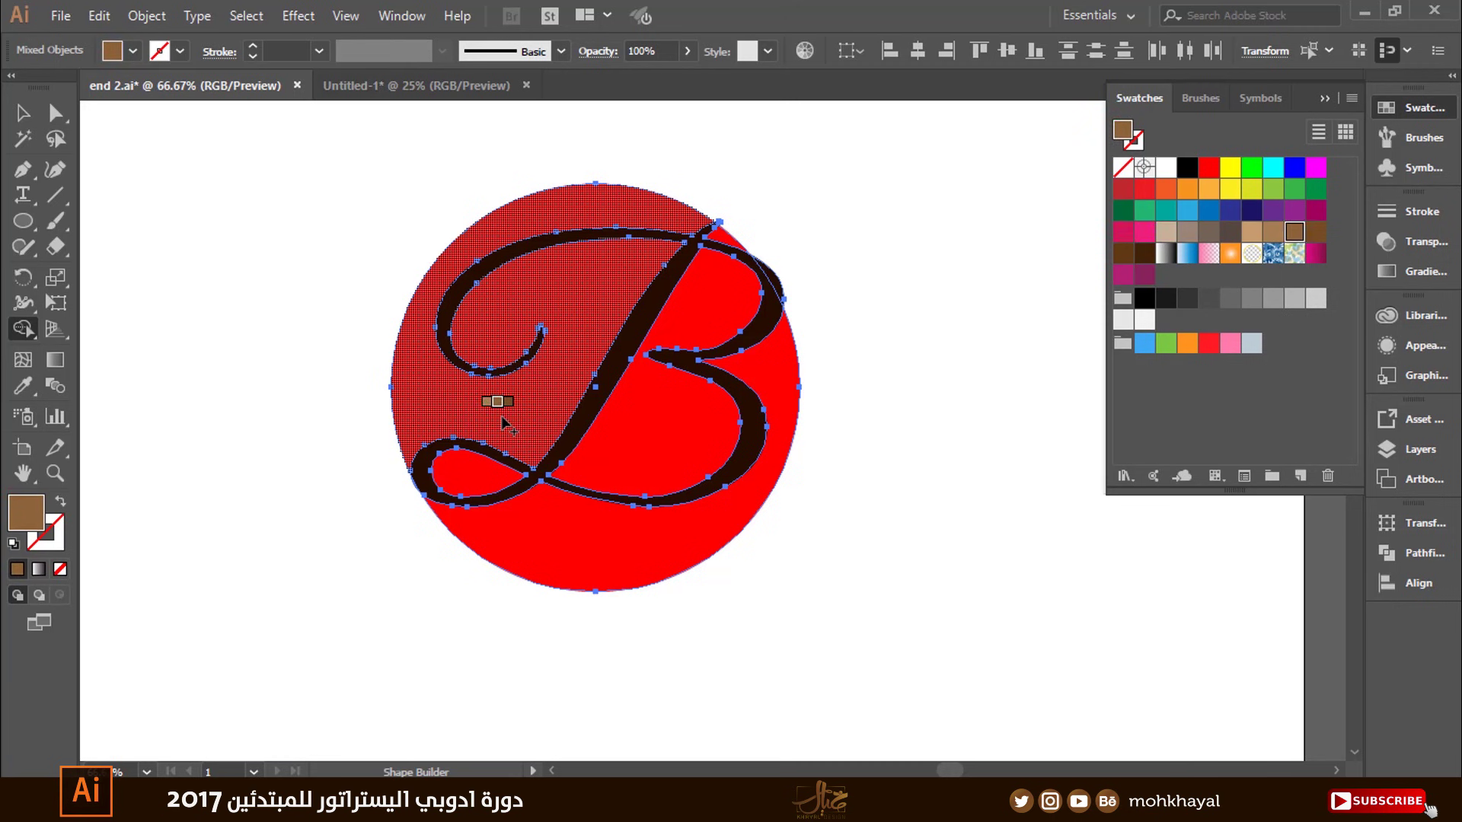
key(Right)
key(Right)
key(Right)
key(Right)
key(Right)
key(Right)
key(Right)
key(Right)
key(Right)
key(Right)
key(Right)
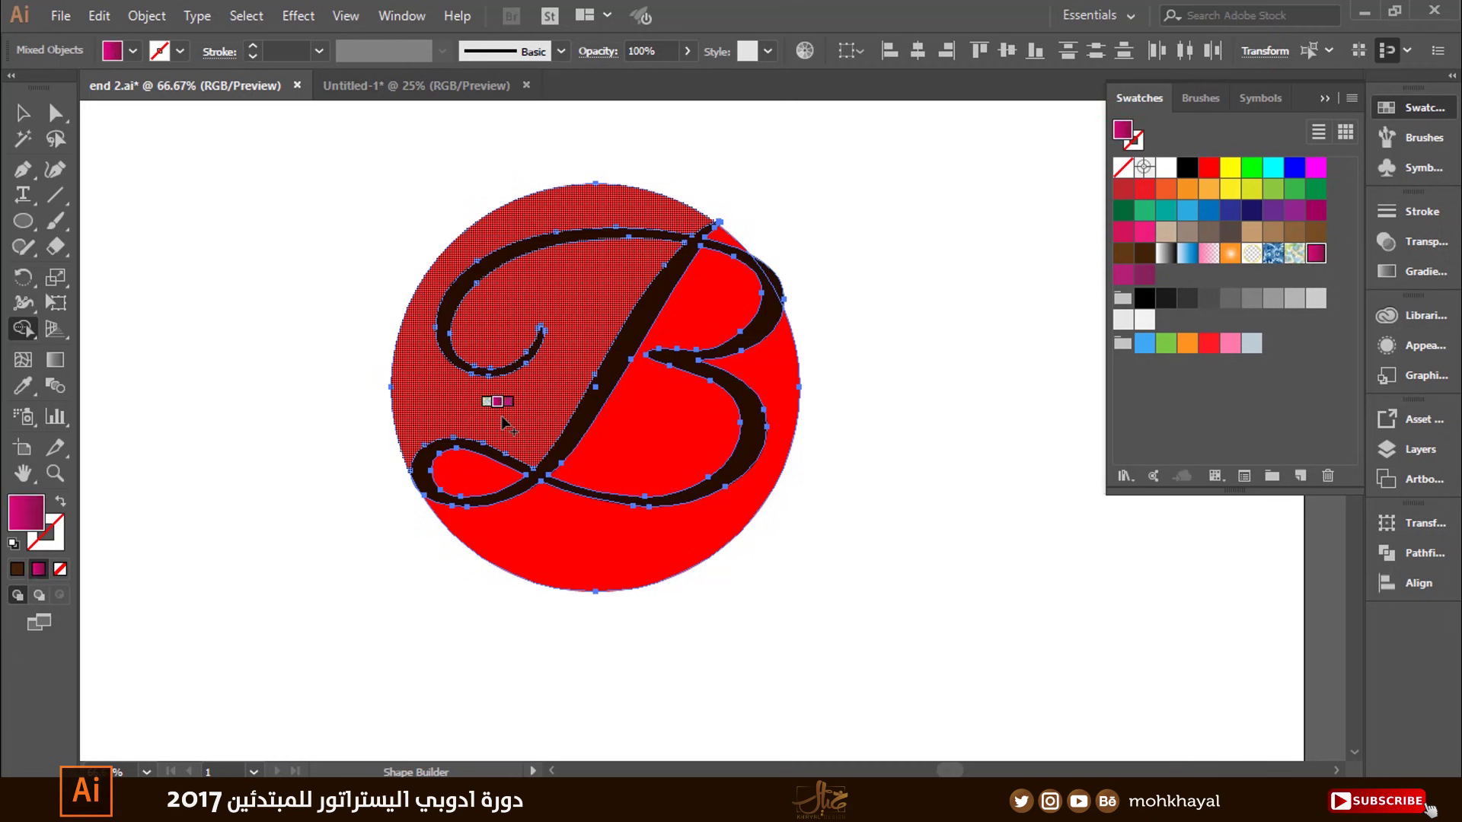
Fill the circle's left region with the magenta gradient and its outer red region solid magenta
click(491, 420)
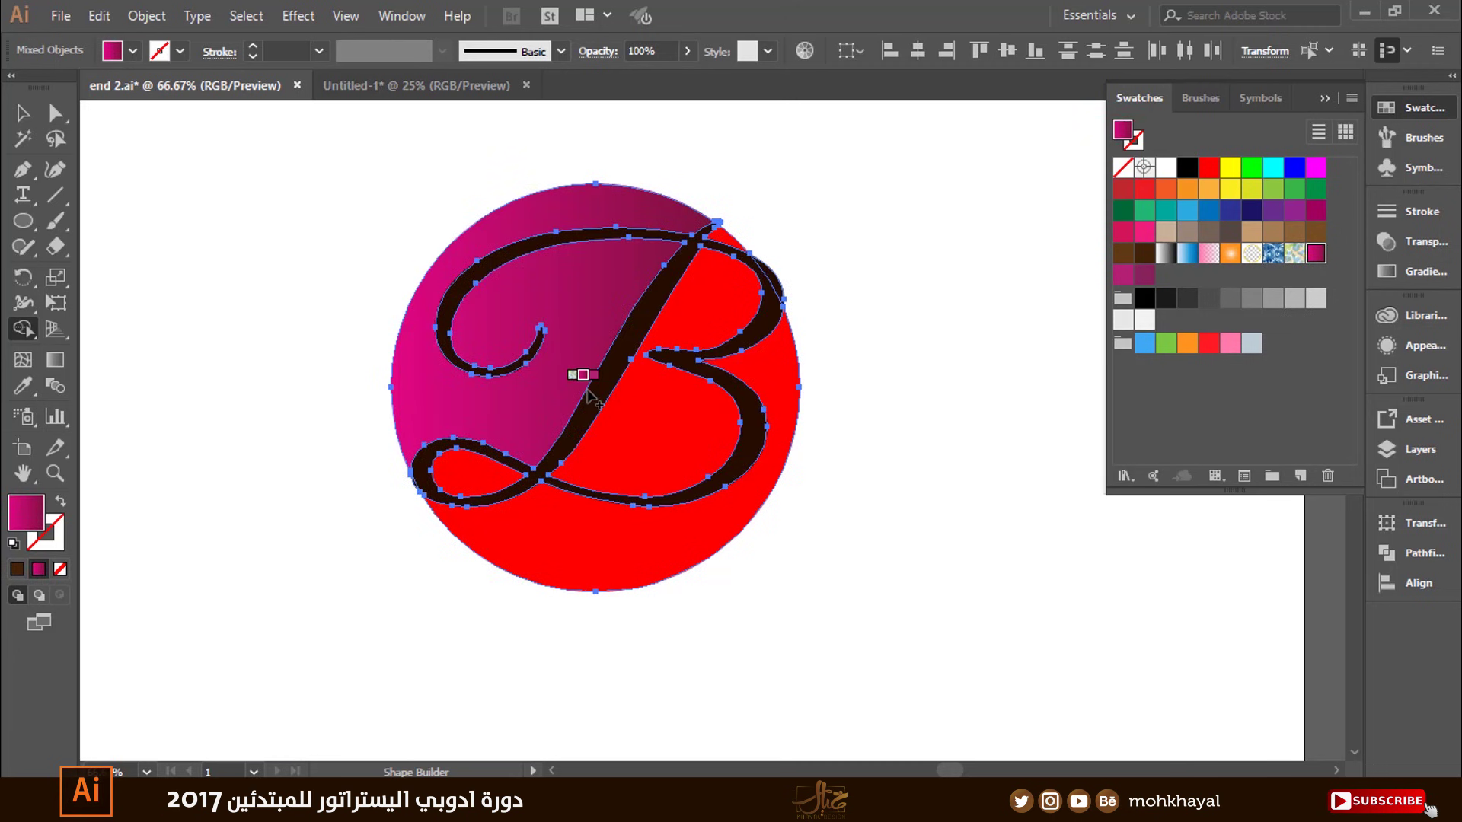
key(Right)
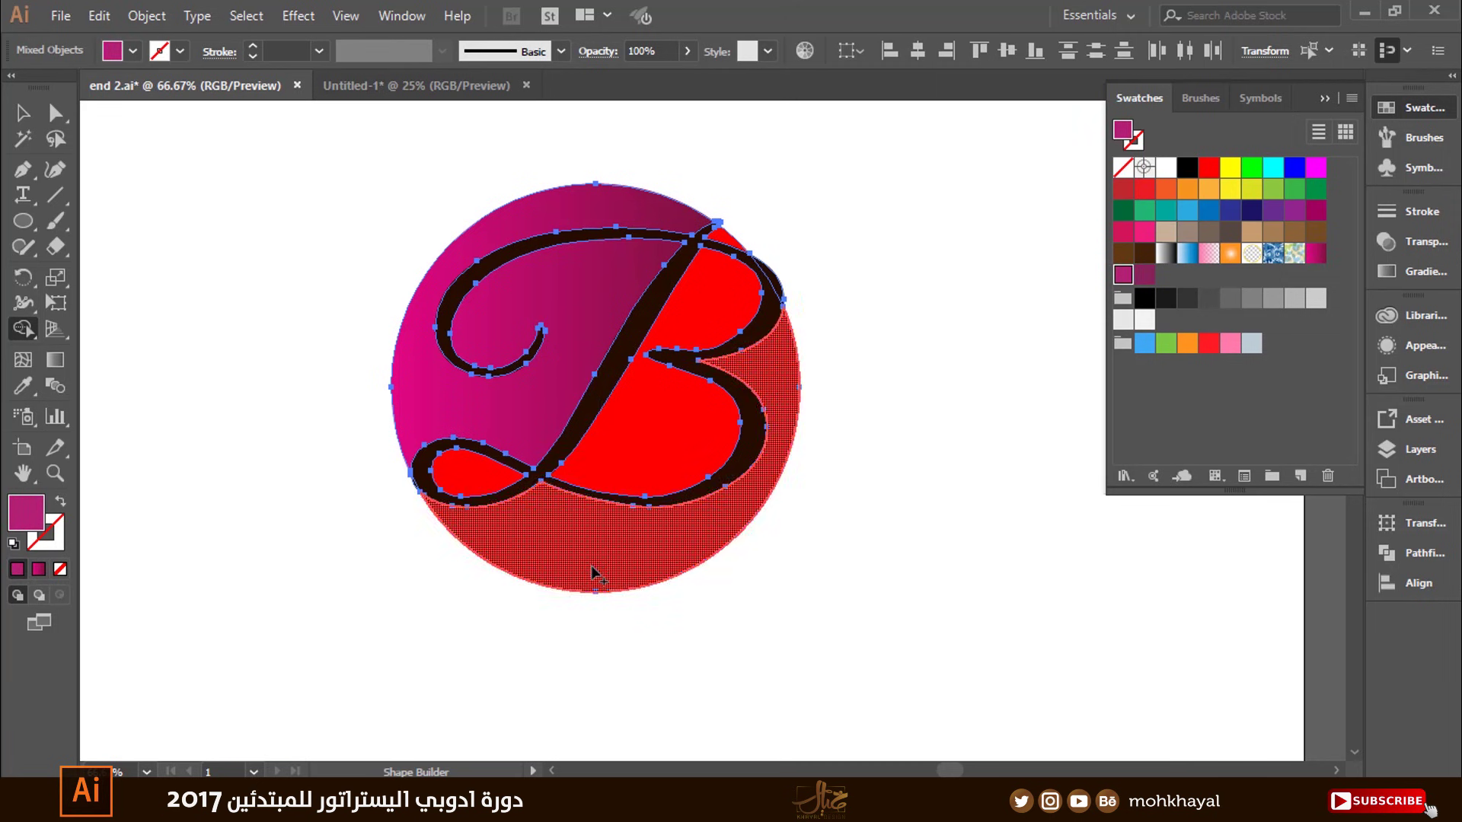
click(594, 571)
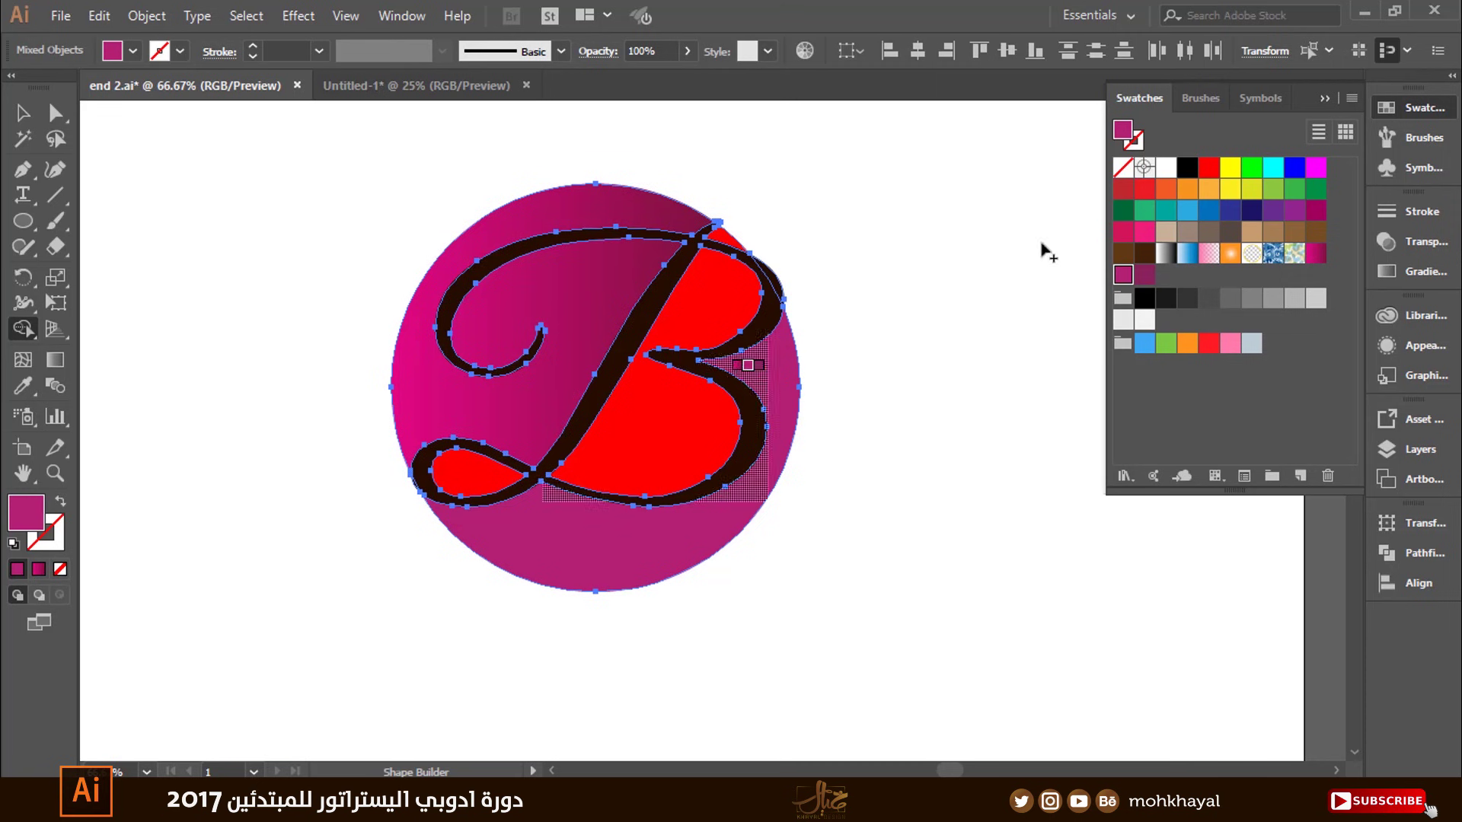
click(1325, 99)
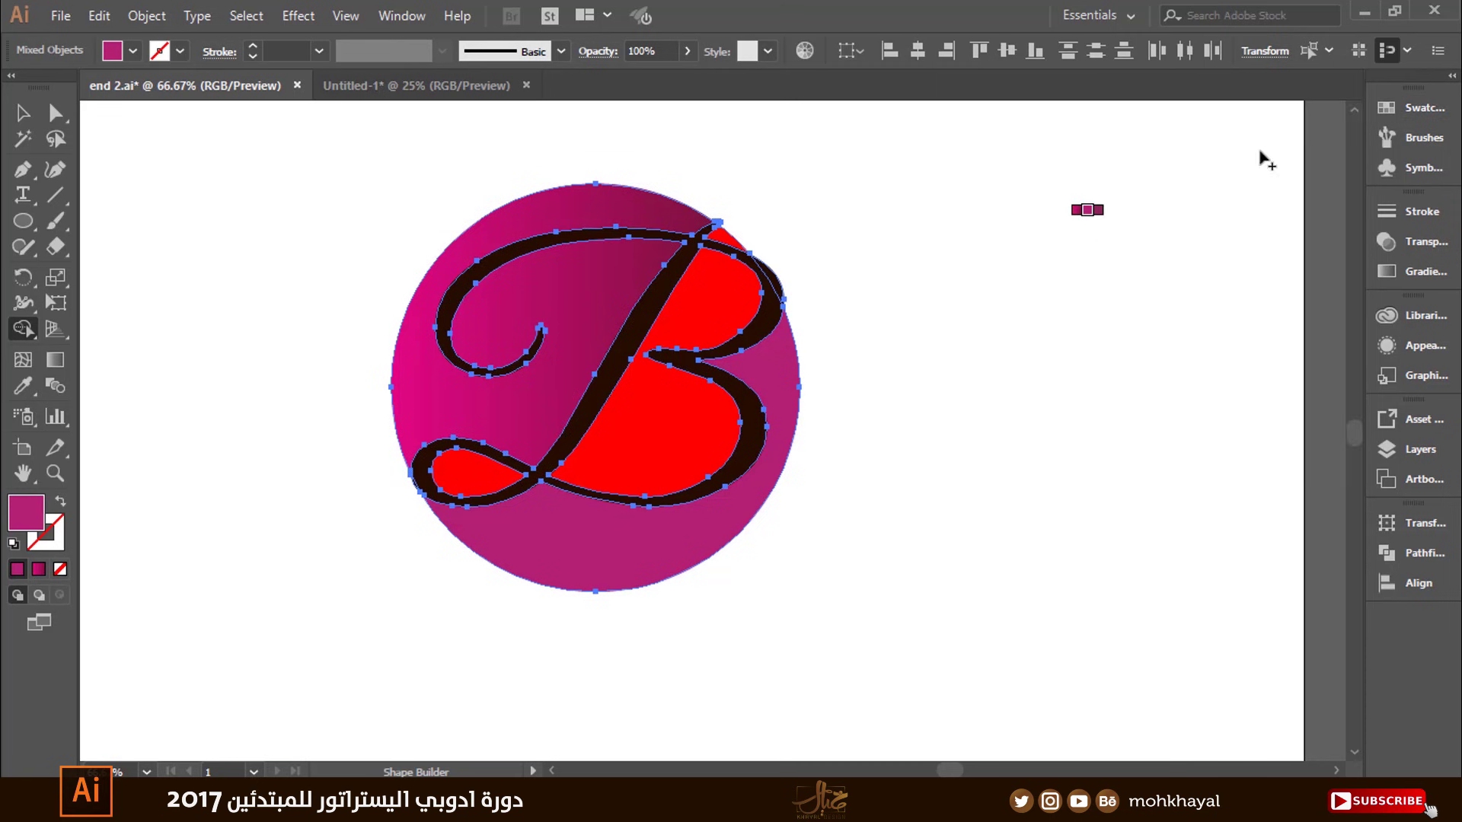
key(v)
click(838, 458)
Turn the red counters inside the B white using the Eyedropper
drag(661, 479, 602, 533)
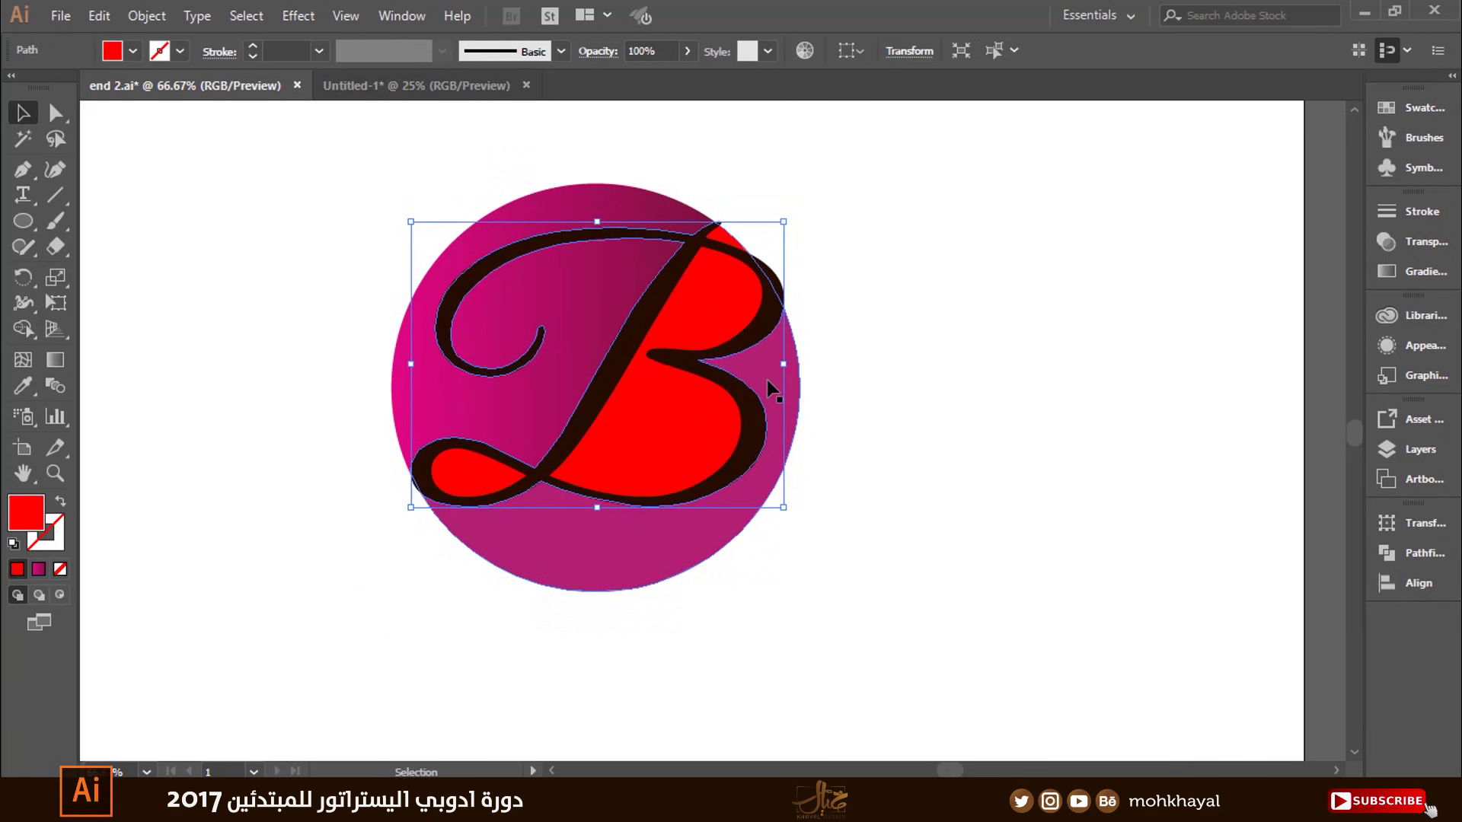
click(23, 386)
click(222, 472)
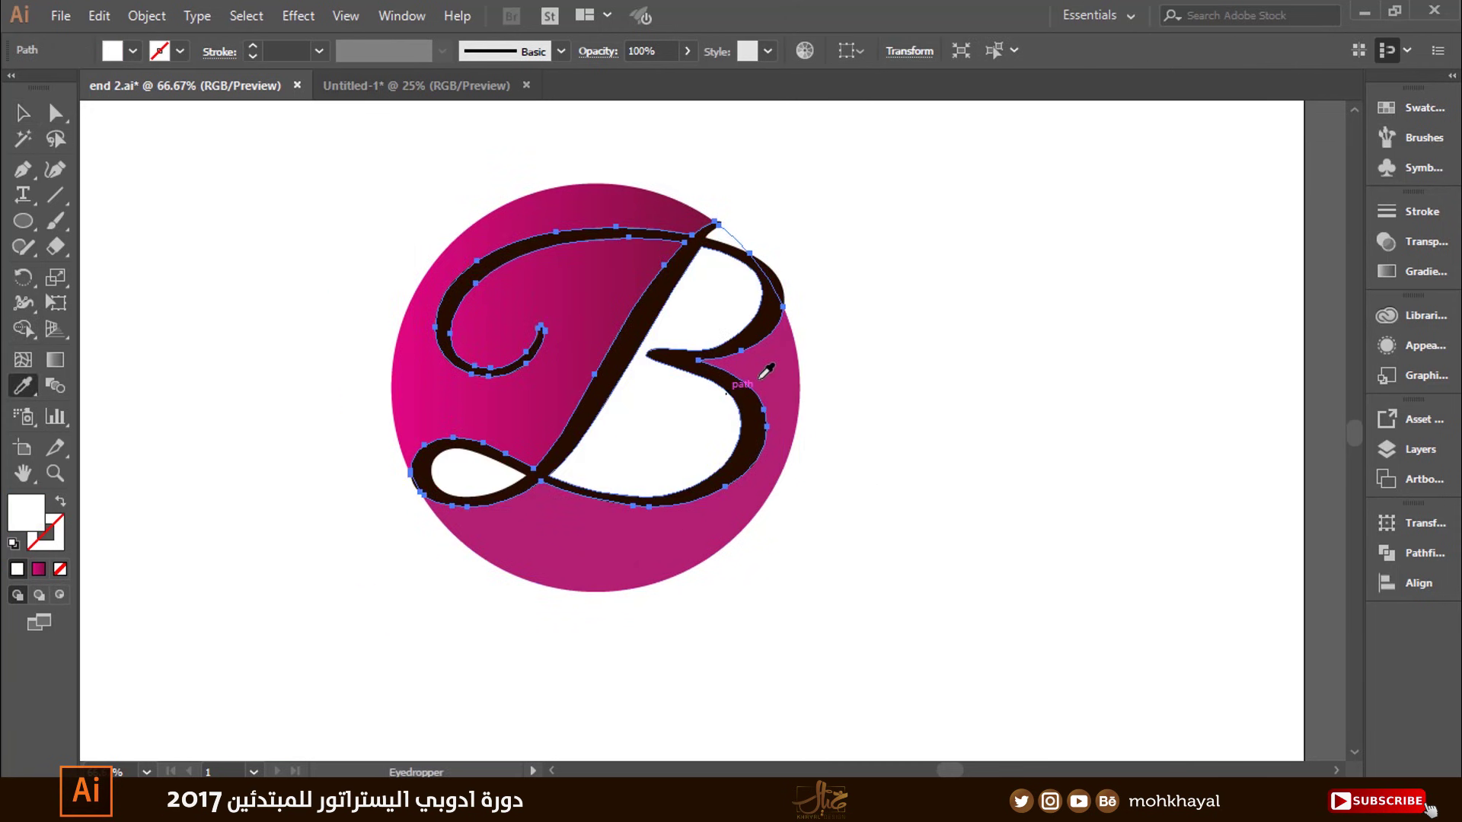
key(v)
click(862, 355)
Copy the magenta gradient onto the circle and angle it diagonally
click(669, 581)
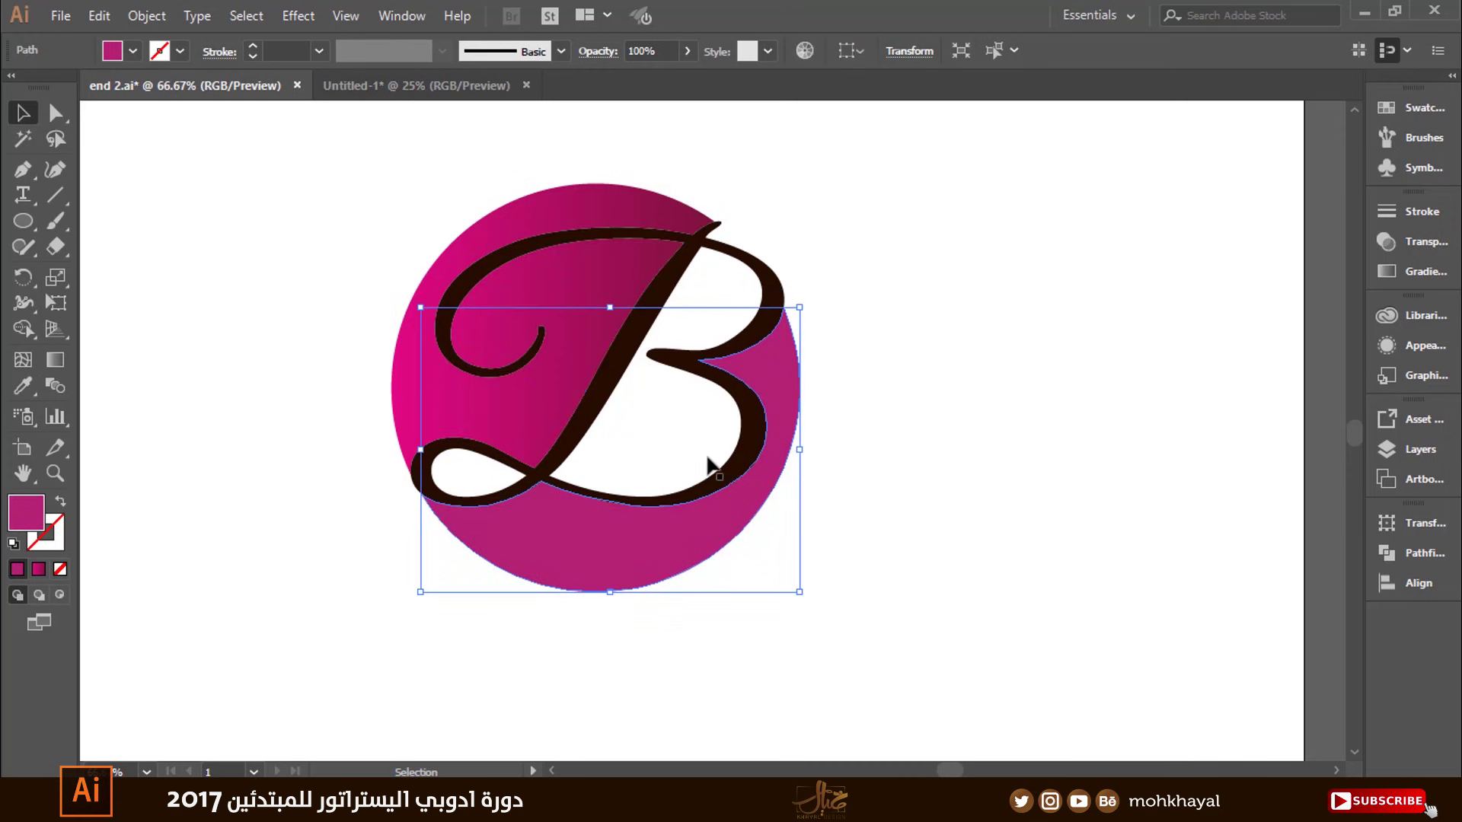
click(55, 360)
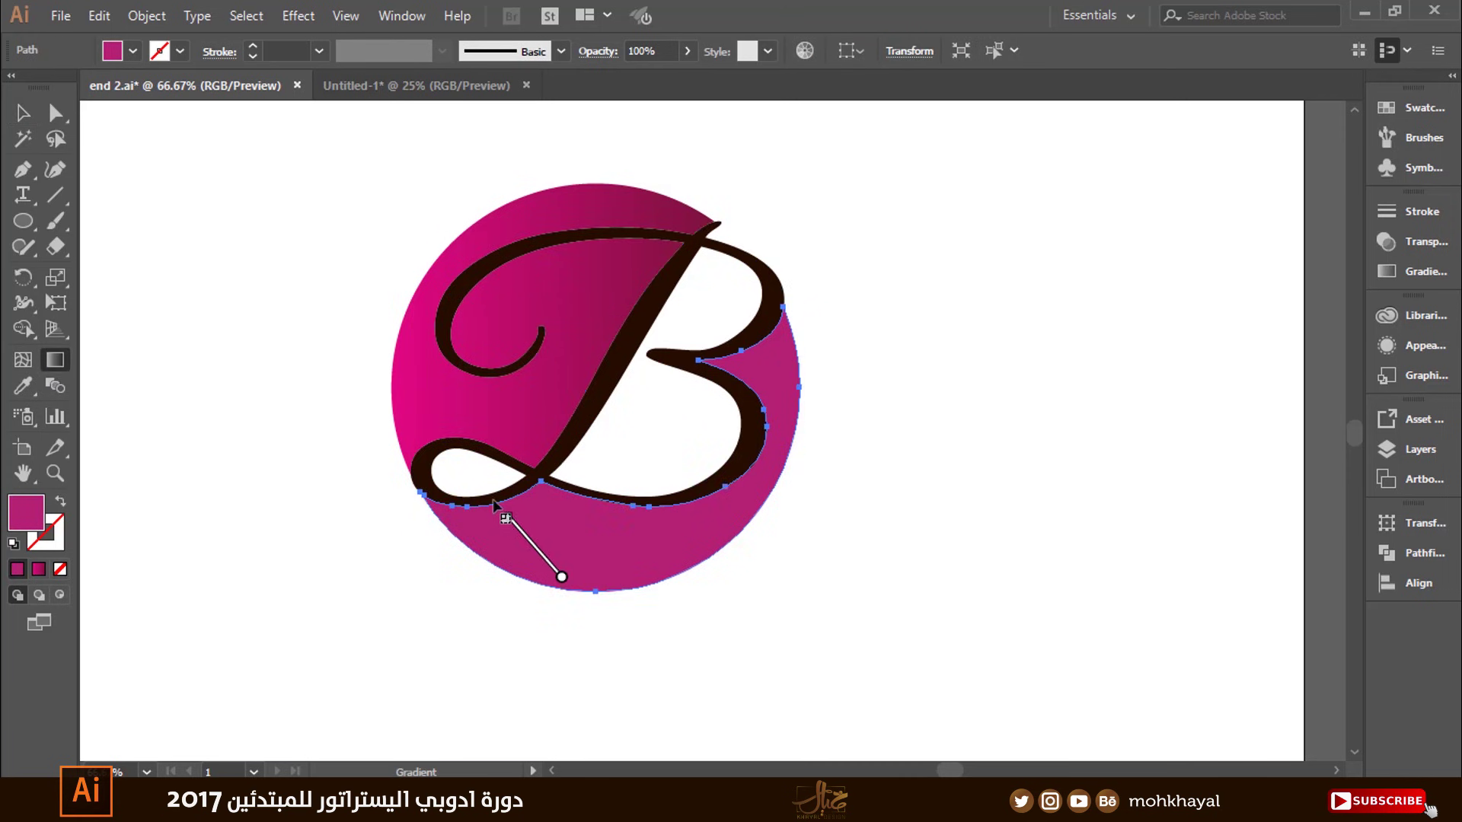
key(v)
key(i)
click(537, 299)
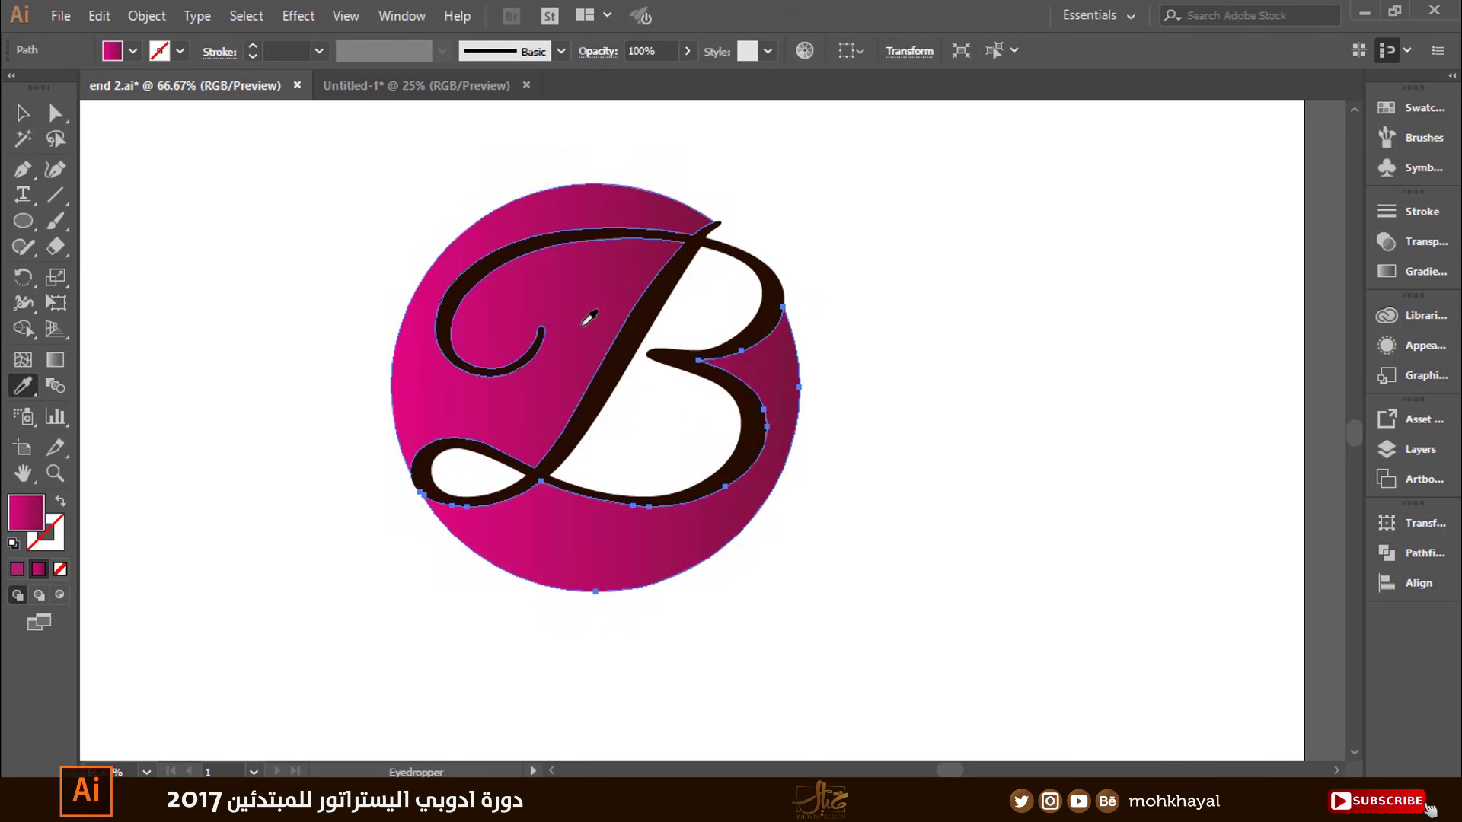
key(v)
click(55, 359)
drag(630, 435, 701, 522)
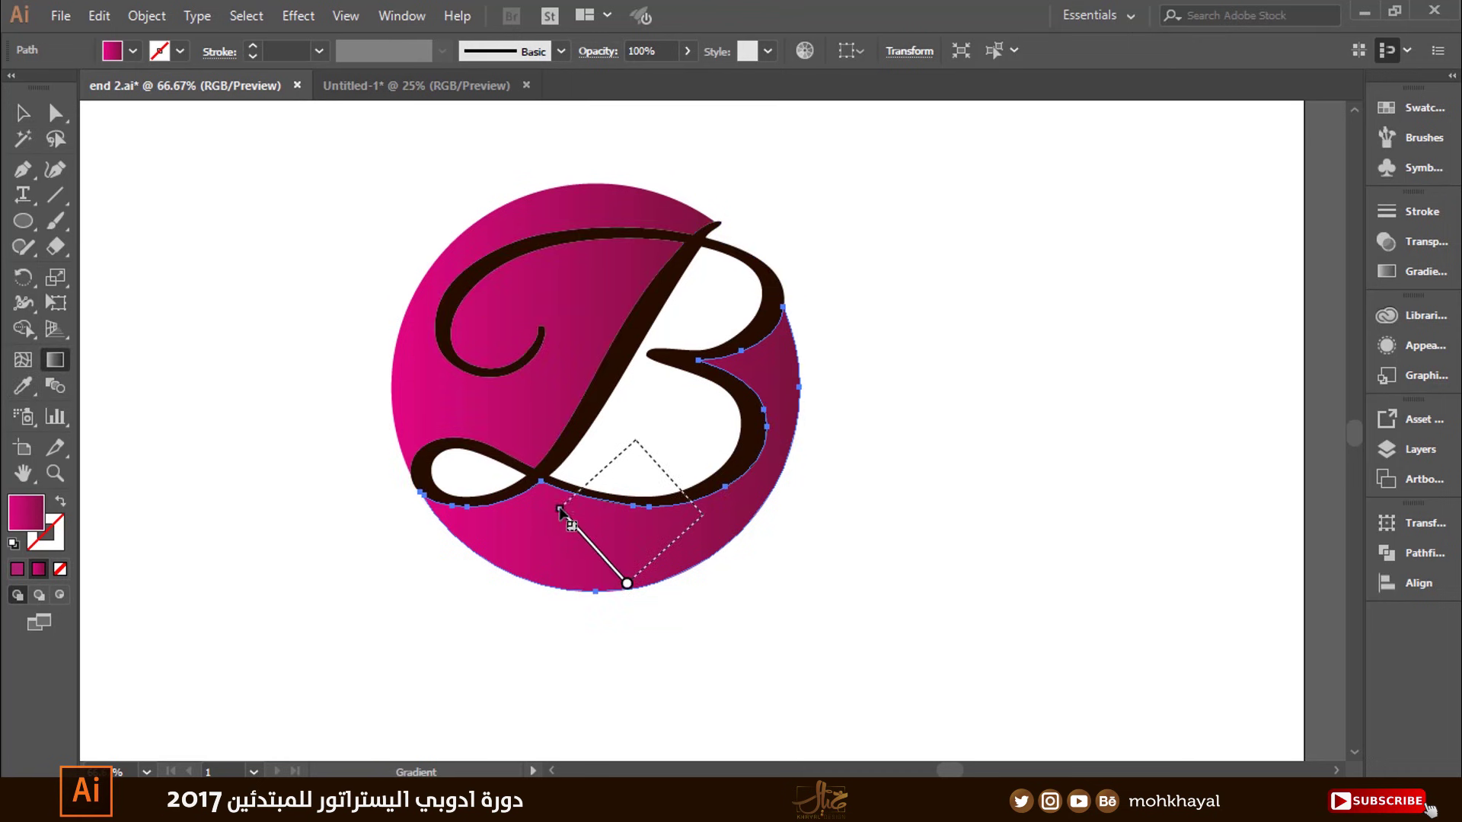
Recolour the dark B with the Eyedropper, trying white, then the circle's pink gradient
key(v)
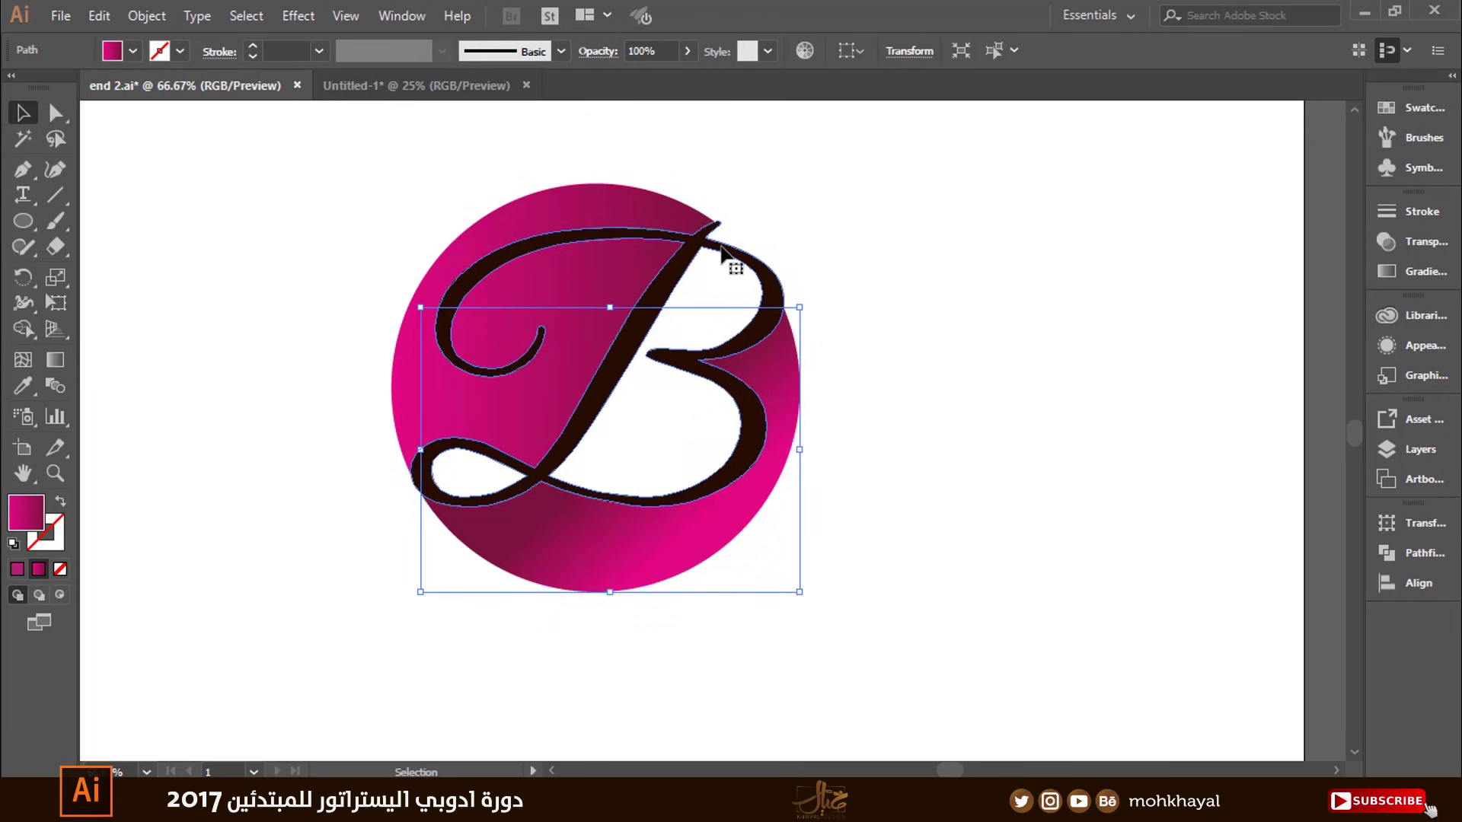
click(727, 265)
click(29, 385)
click(376, 399)
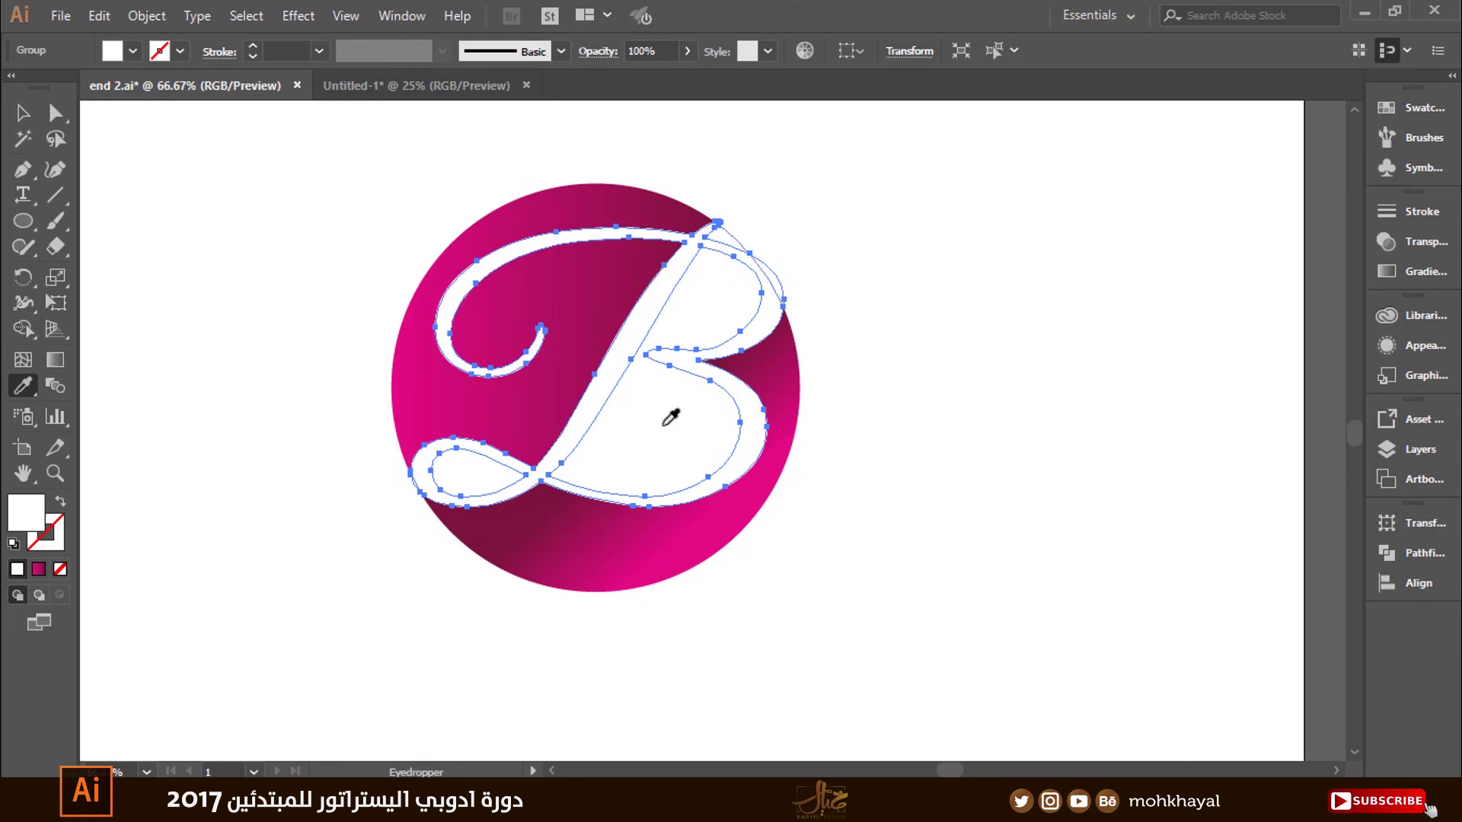
key(ctrl+z)
click(430, 325)
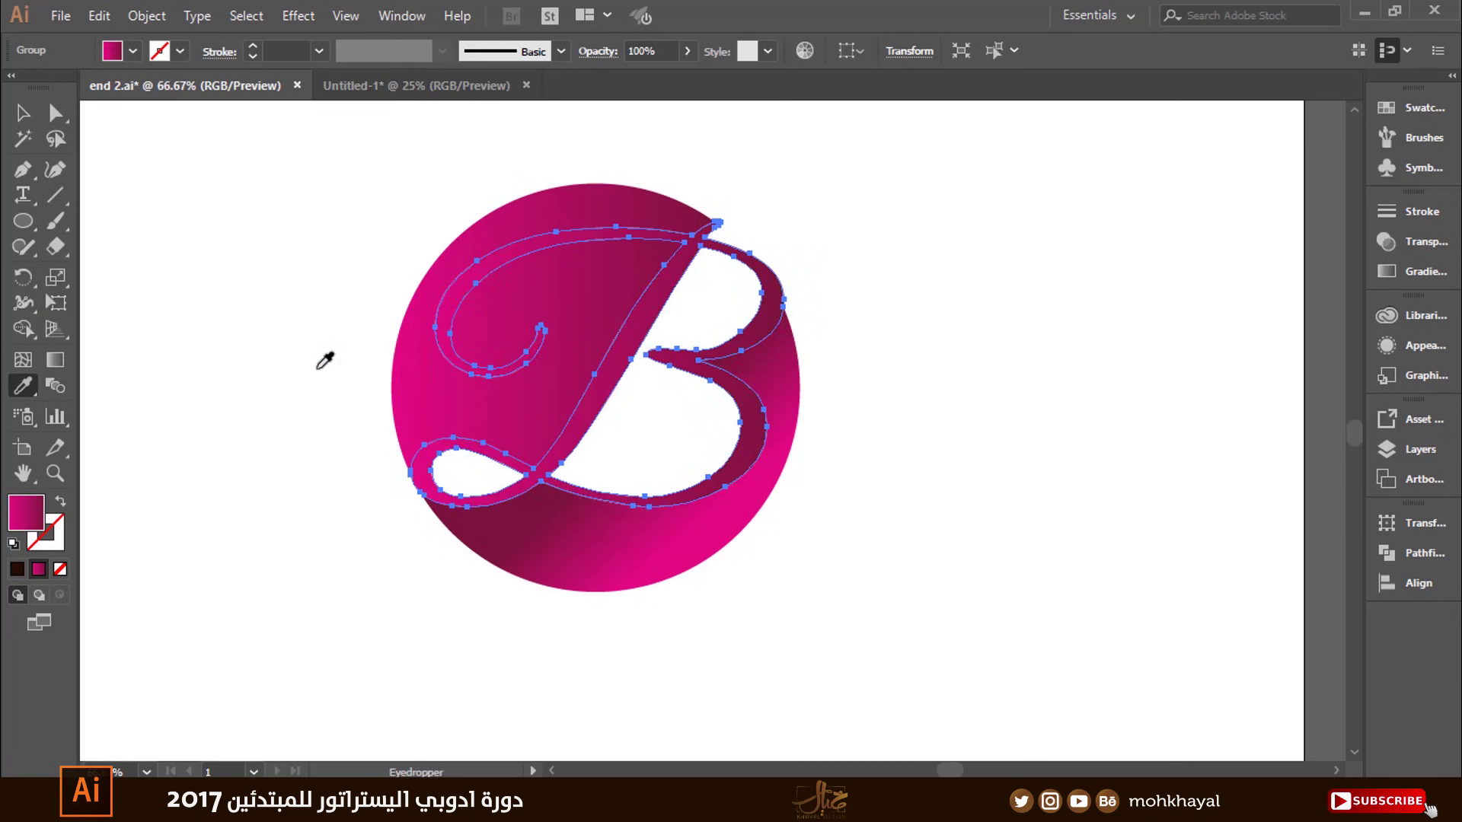
key(v)
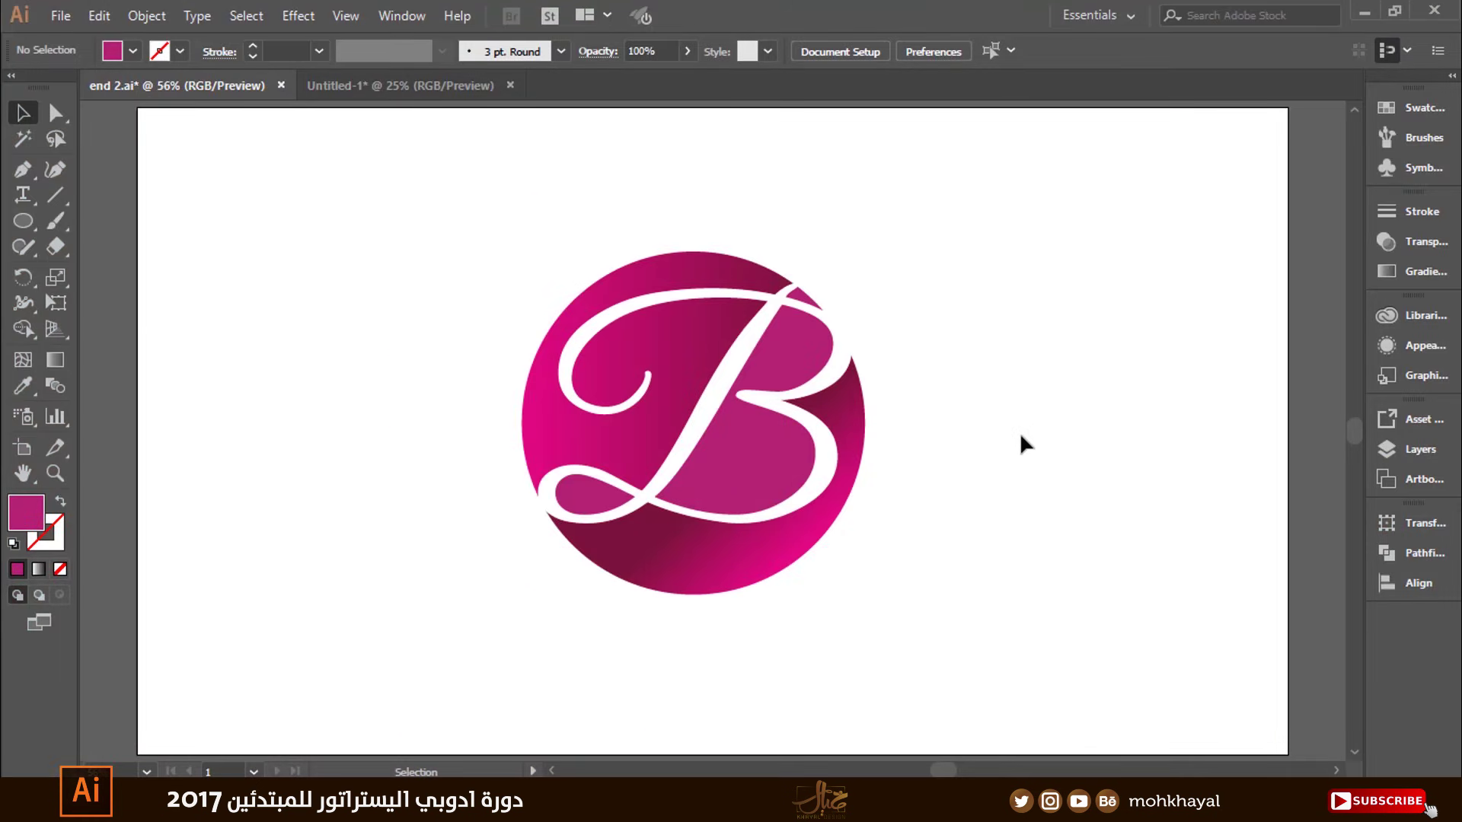